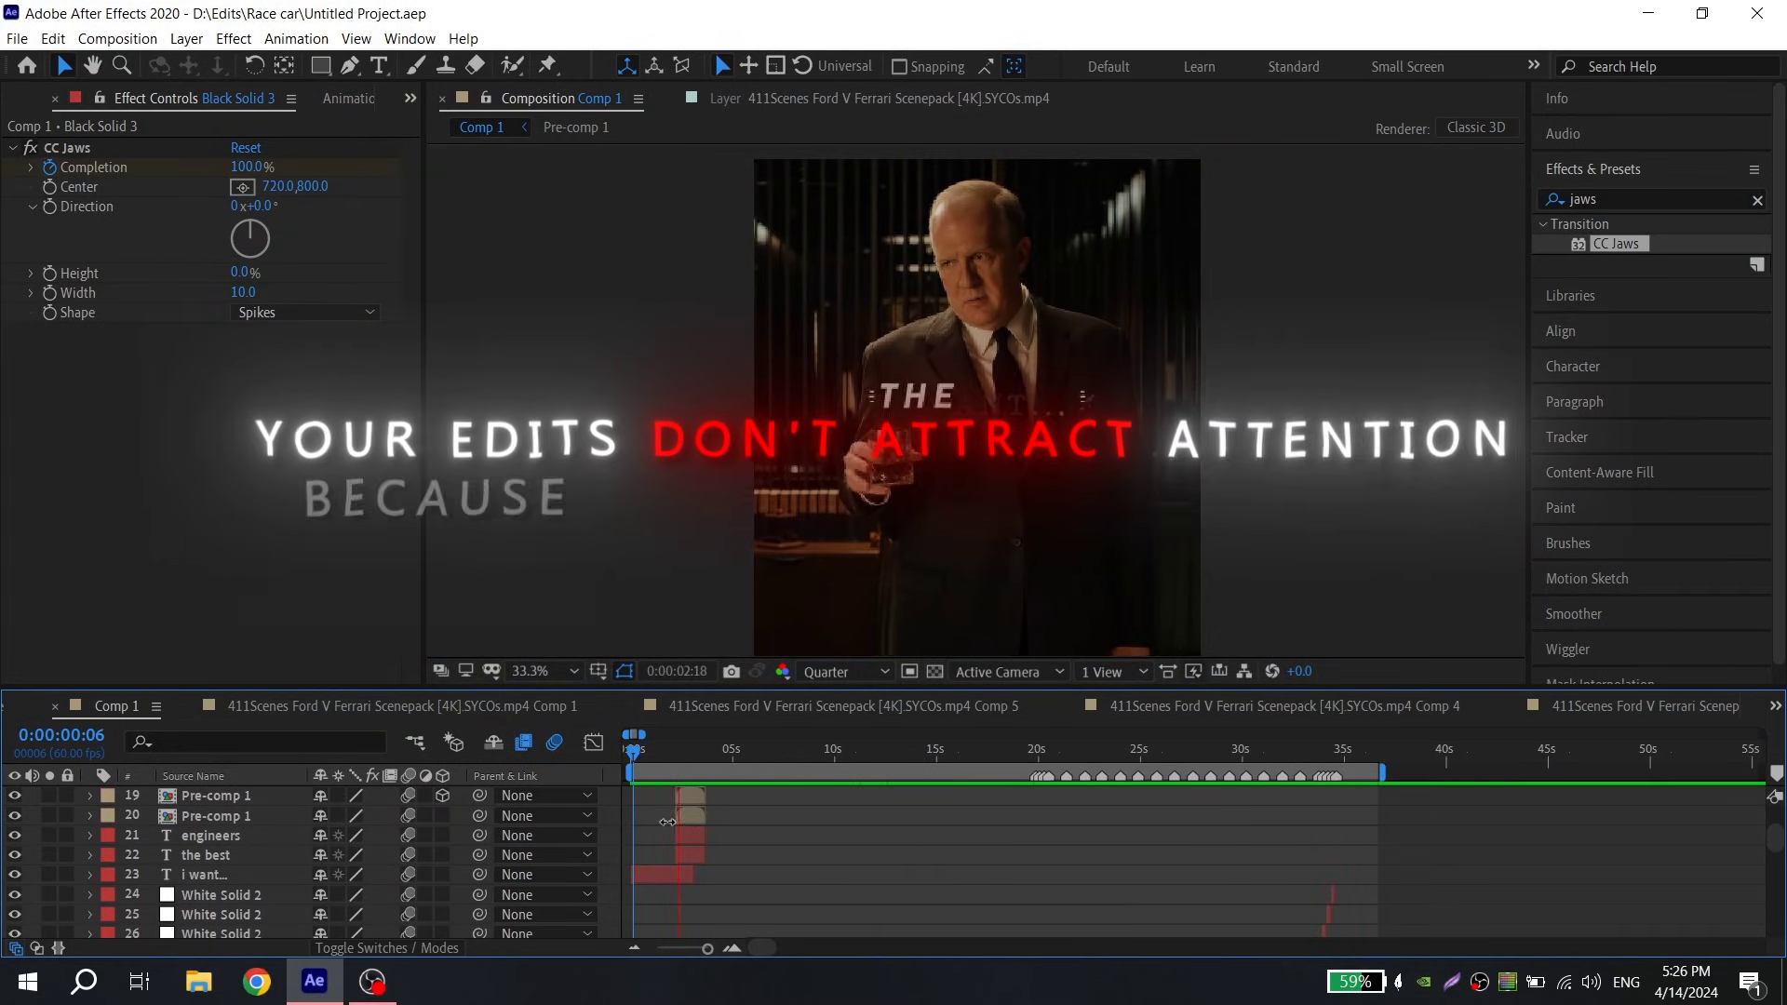
Add Comp 1 to the render queue.
{"action": "scroll", "coordinate": [674, 818], "scroll_direction": "down", "scroll_amount": 2}
{"action": "scroll", "coordinate": [713, 813], "scroll_direction": "up", "scroll_amount": 5}
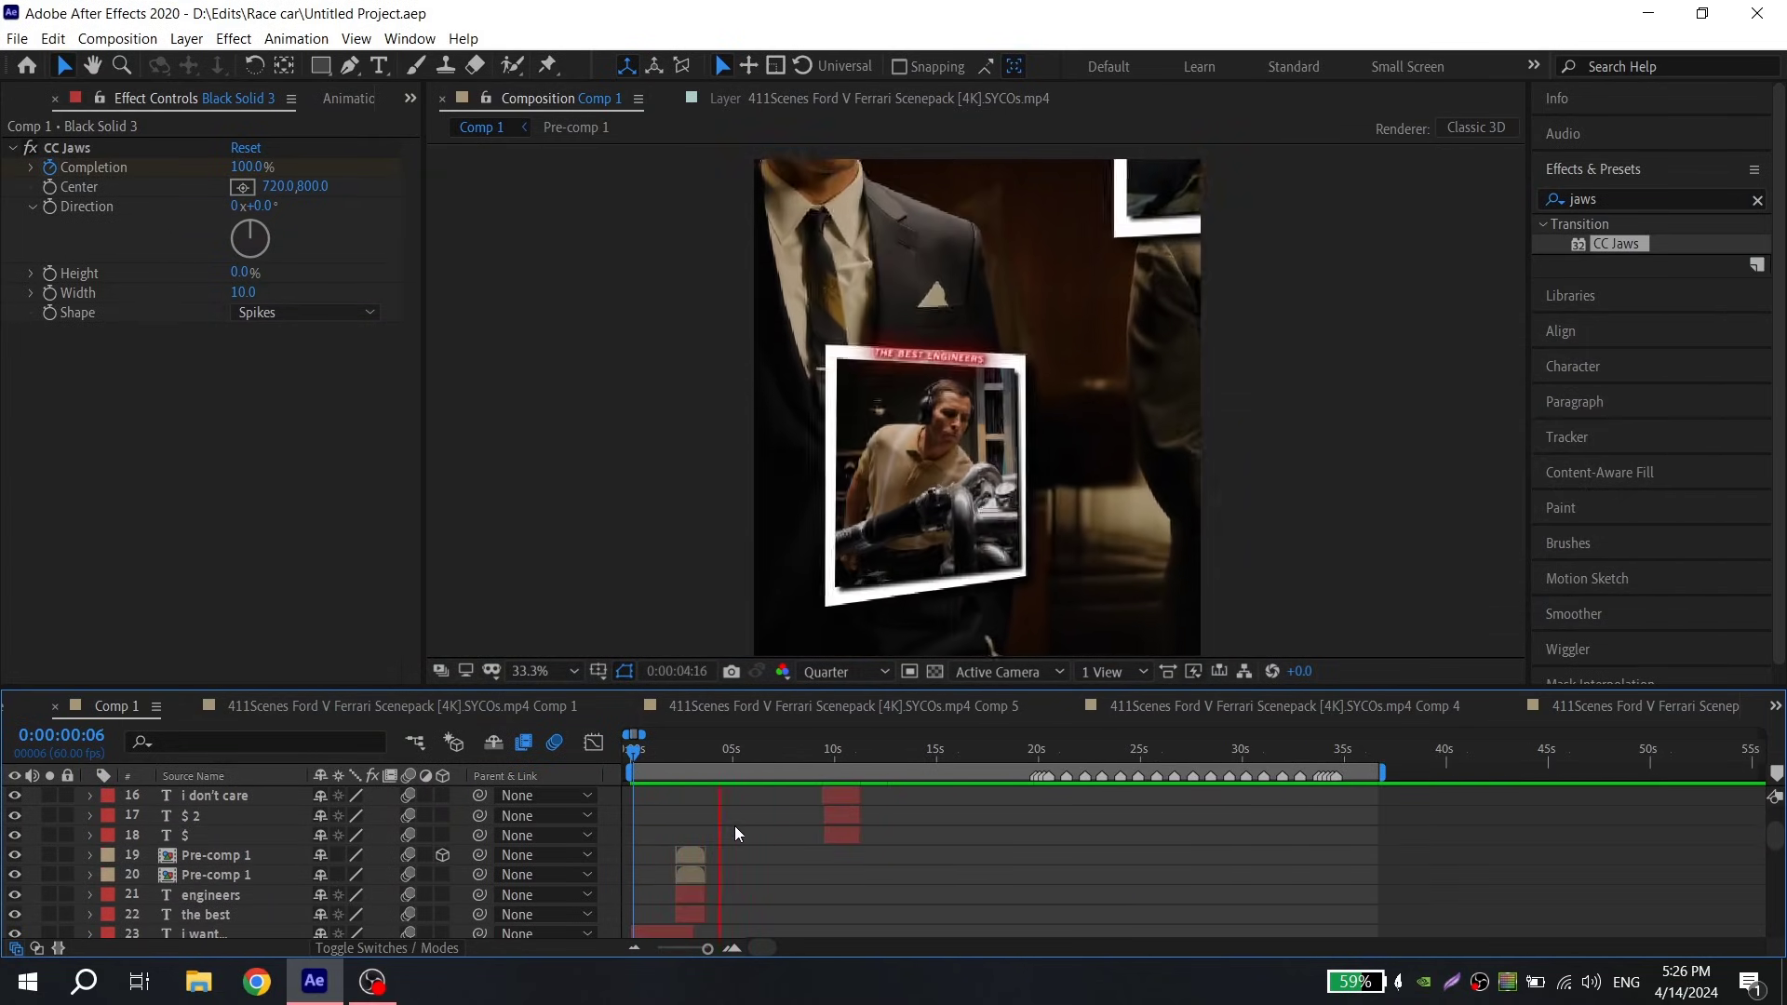
{"action": "scroll", "coordinate": [735, 824], "scroll_direction": "down", "scroll_amount": 15}
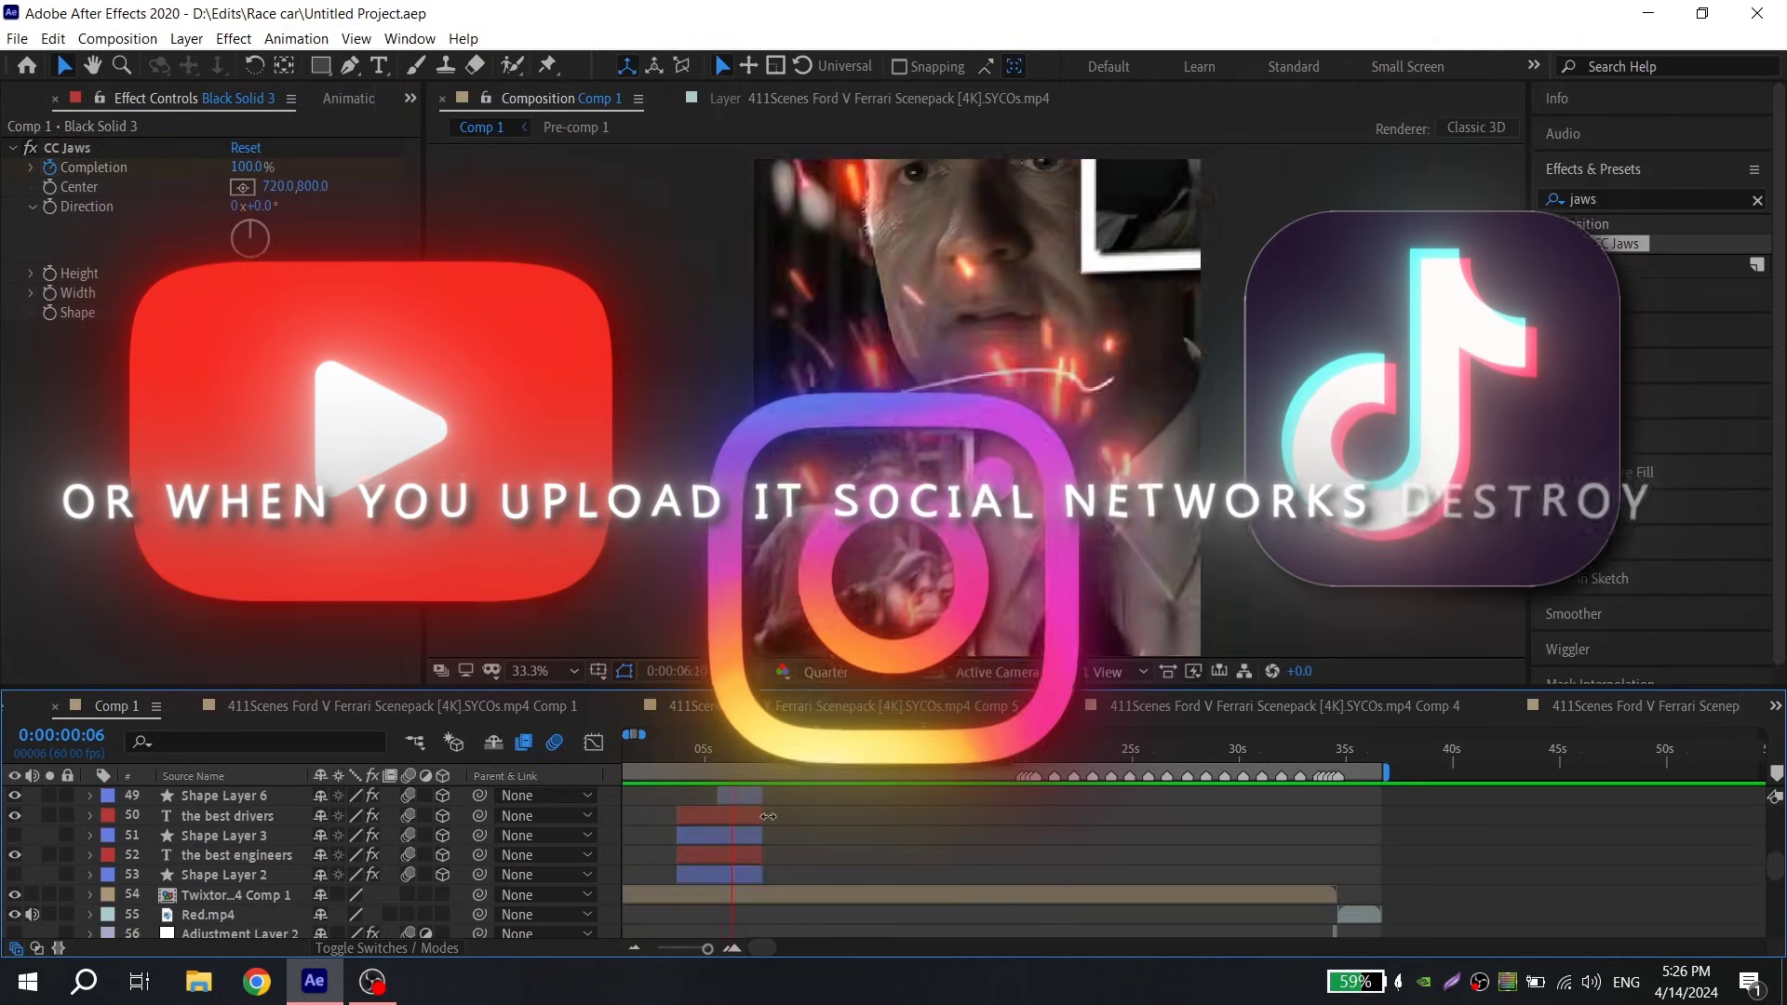
{"action": "scroll", "coordinate": [634, 829], "scroll_direction": "up", "scroll_amount": 2}
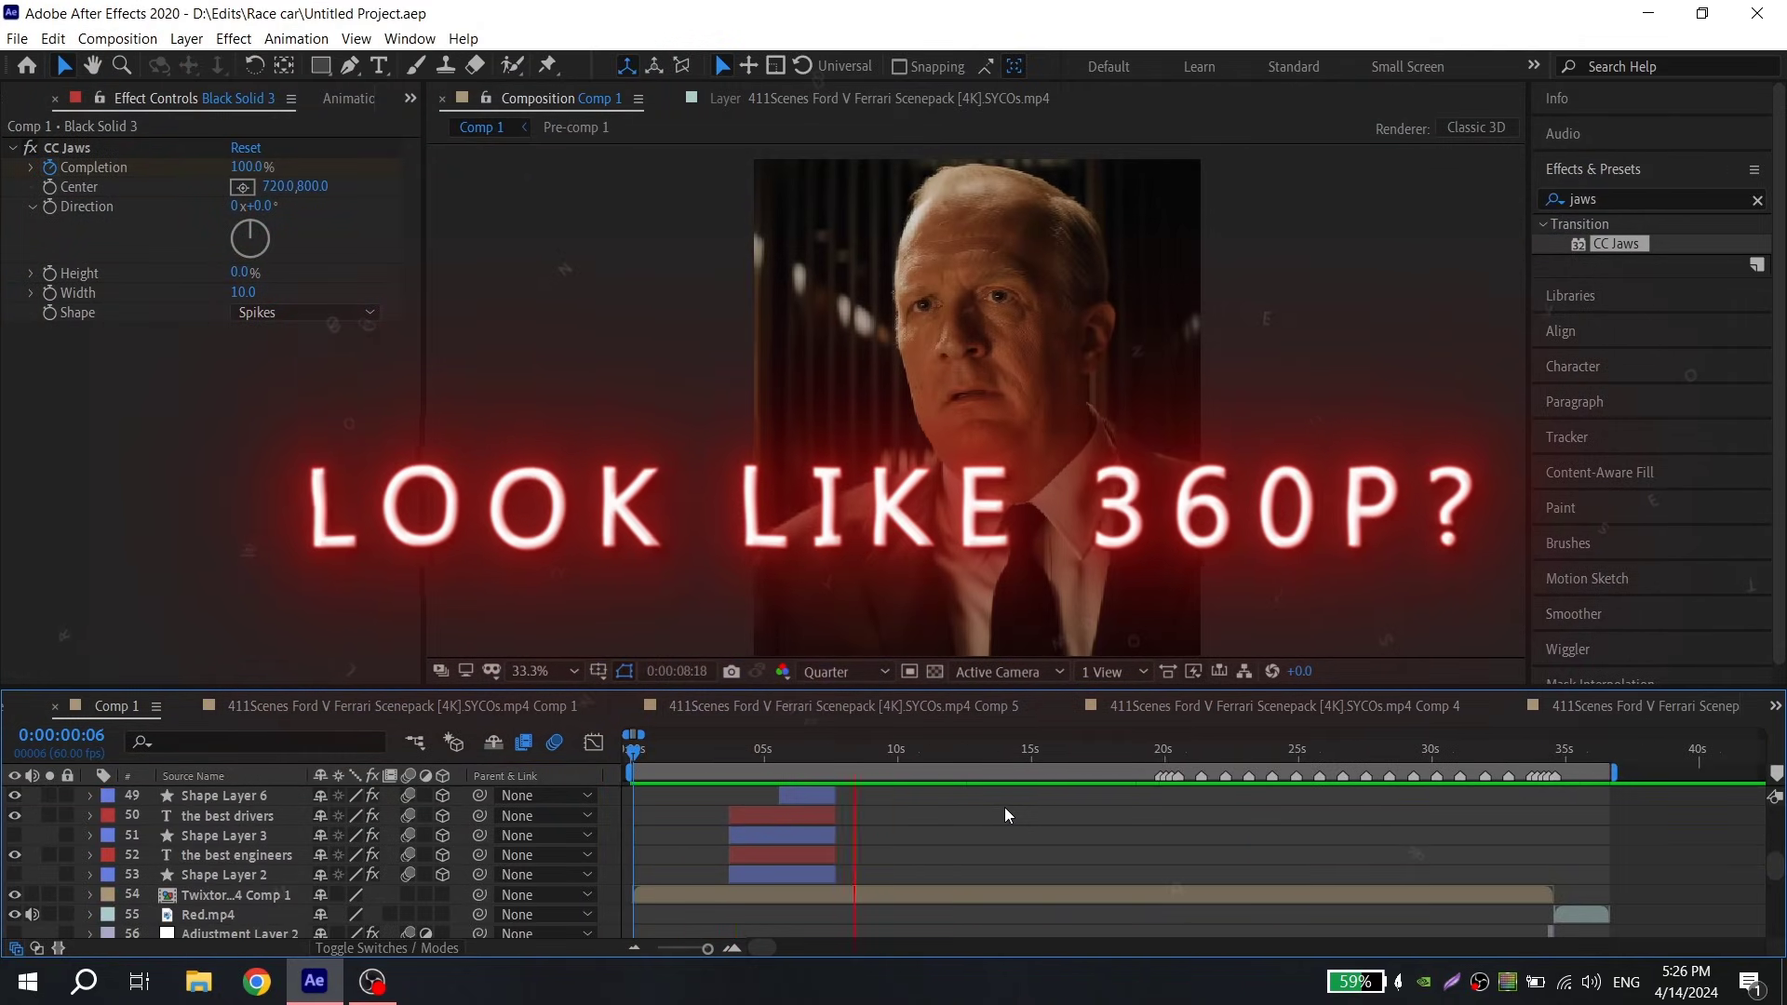
{"action": "scroll", "coordinate": [828, 806], "scroll_direction": "up", "scroll_amount": 6}
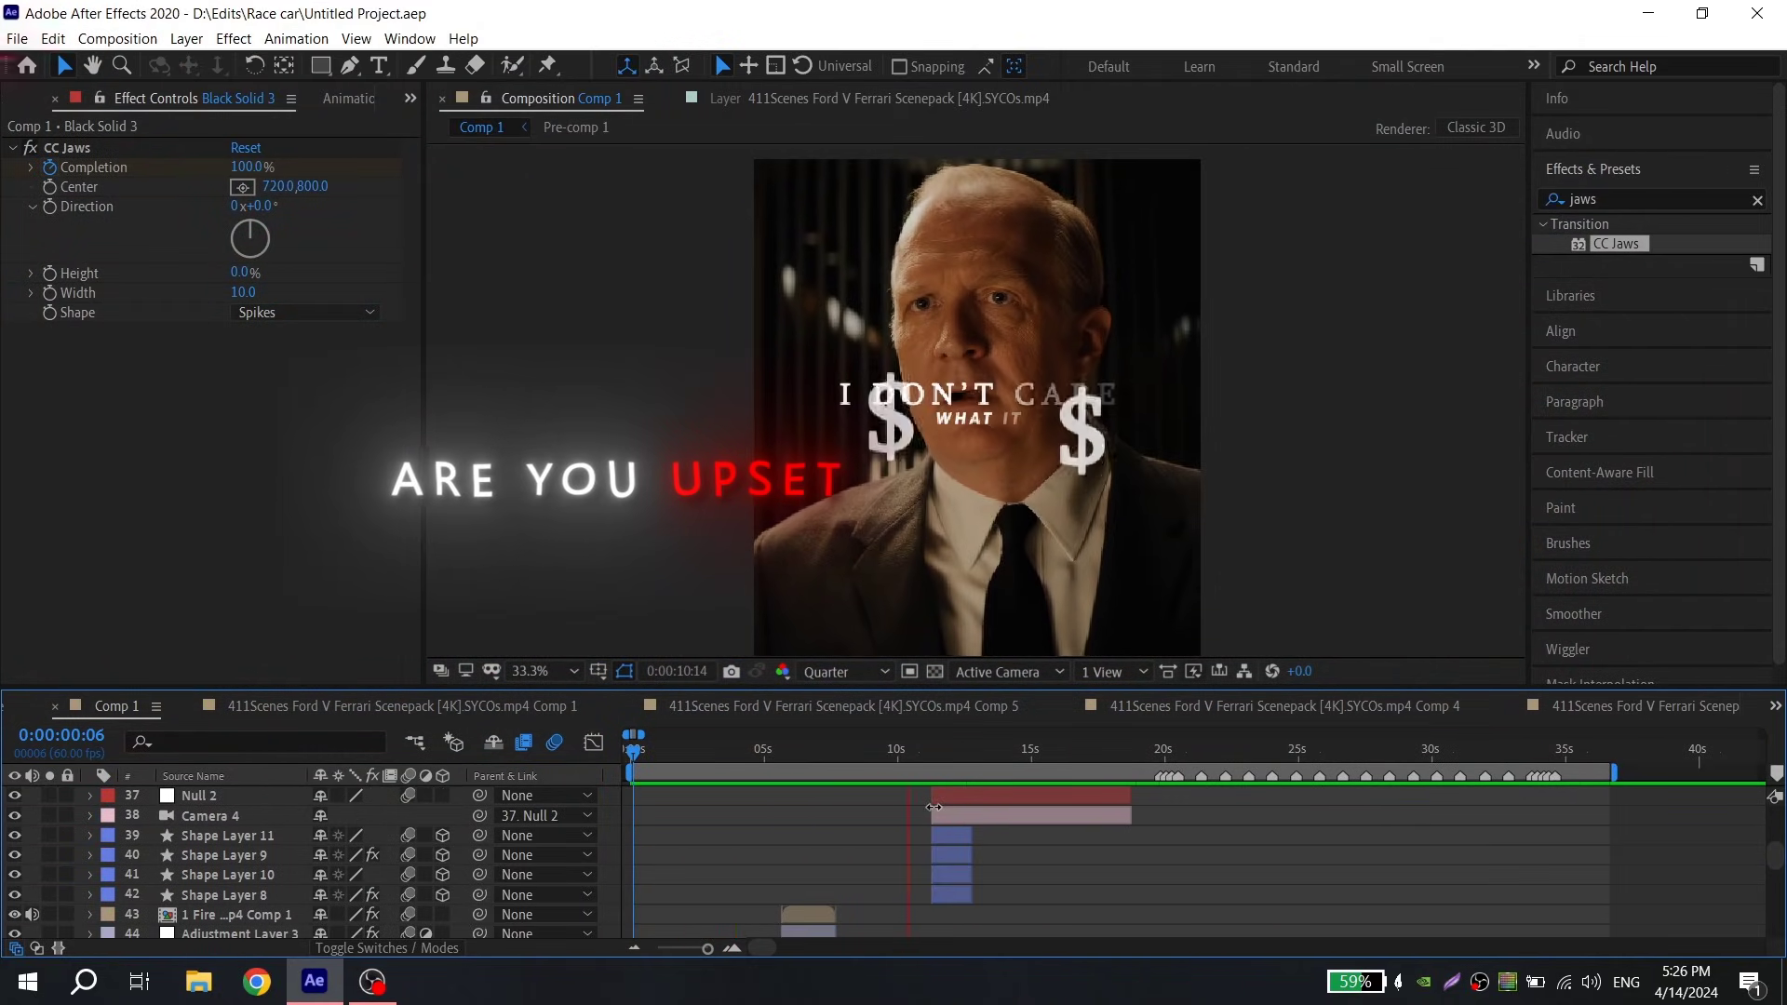
{"action": "scroll", "coordinate": [955, 807], "scroll_direction": "down", "scroll_amount": 8}
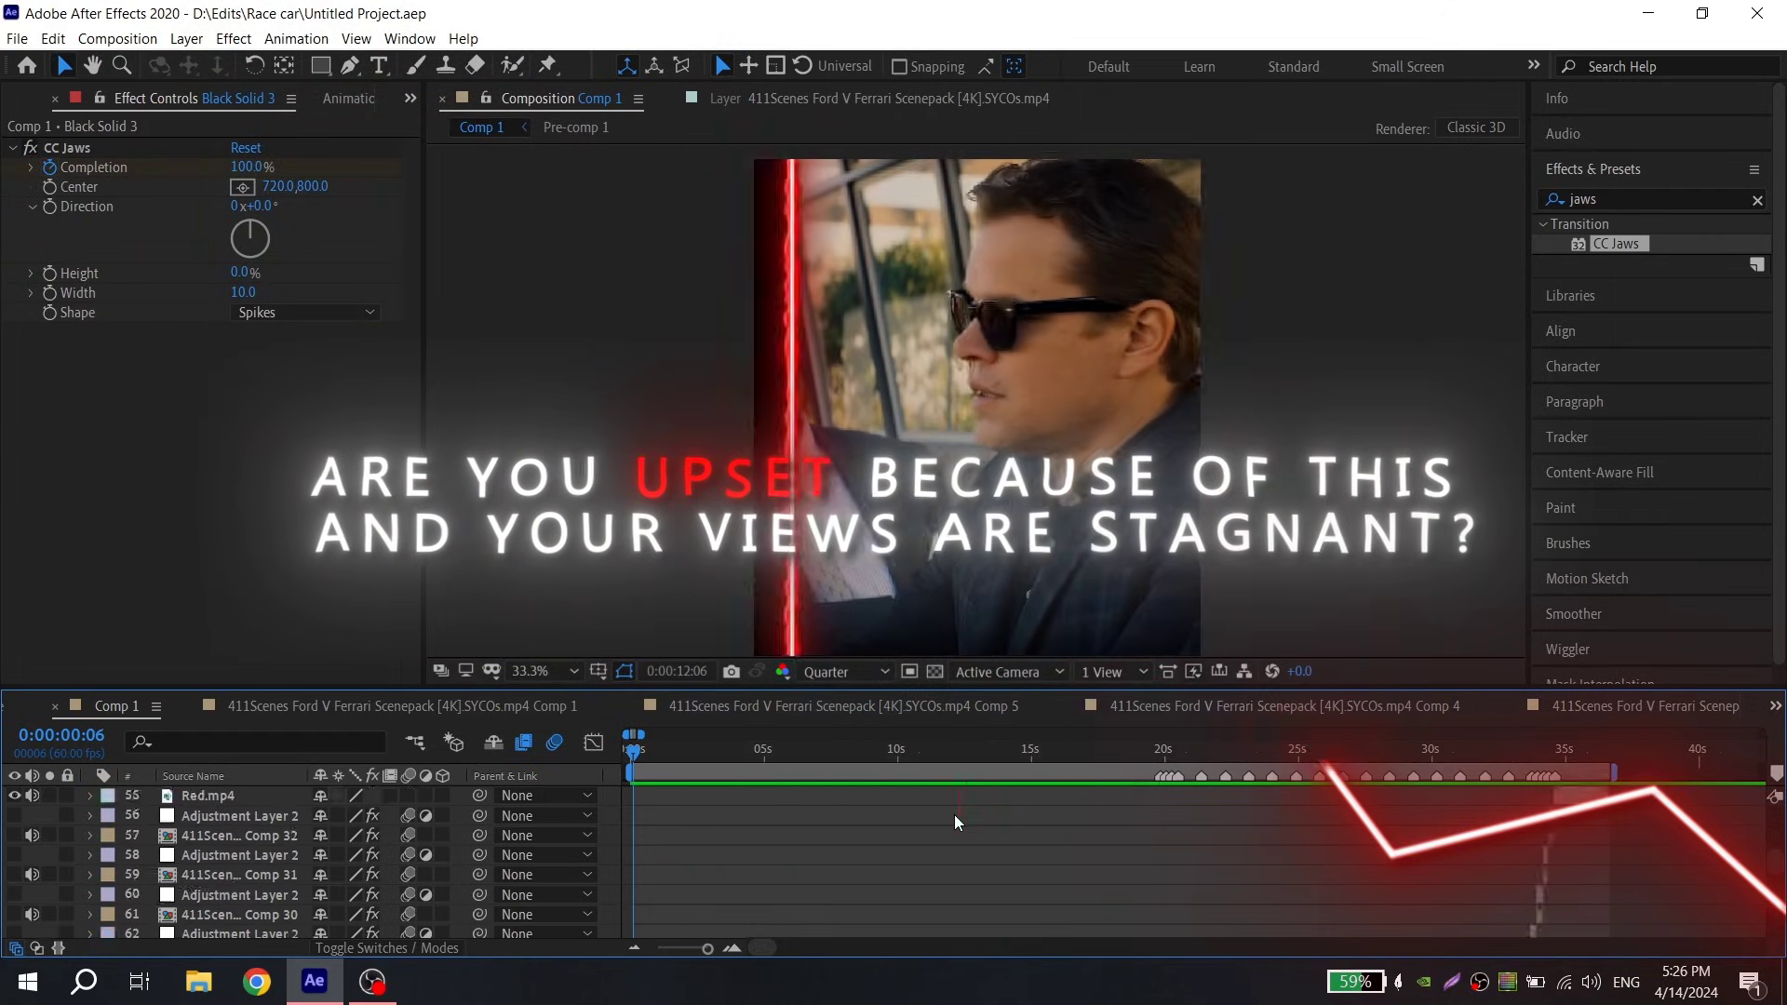
{"action": "scroll", "coordinate": [975, 812], "scroll_direction": "down", "scroll_amount": 2}
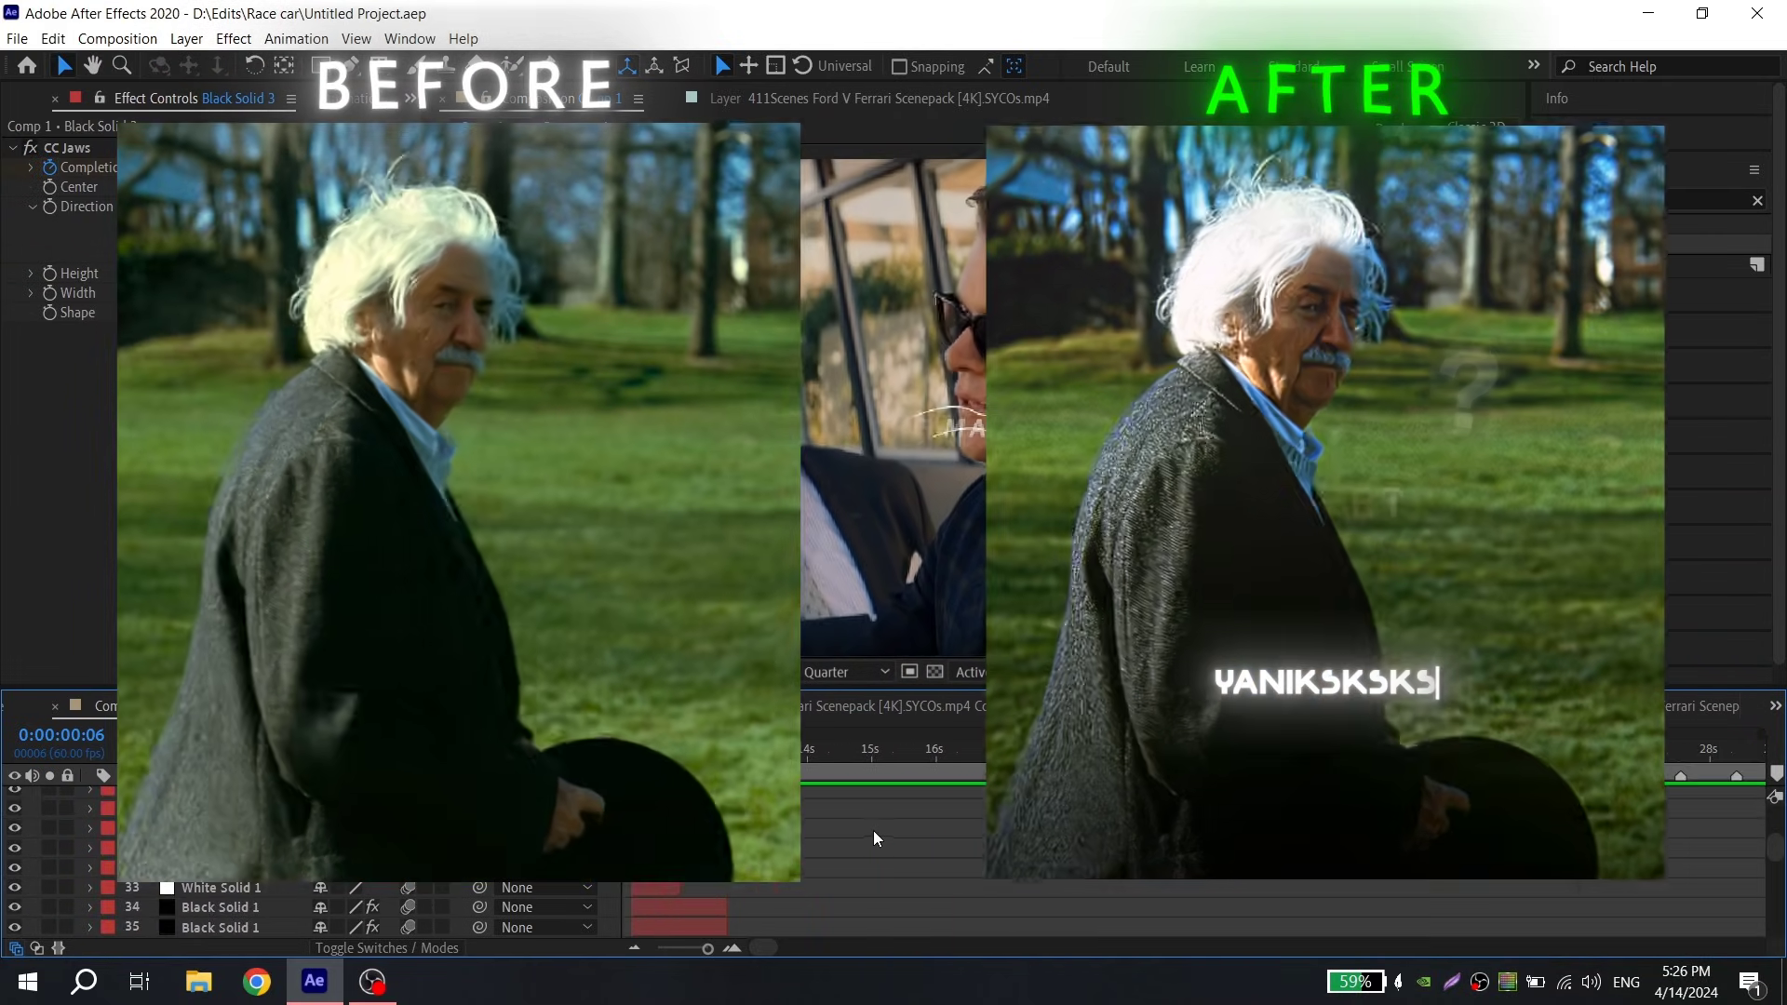
{"action": "scroll", "coordinate": [957, 818], "scroll_direction": "up", "scroll_amount": 7}
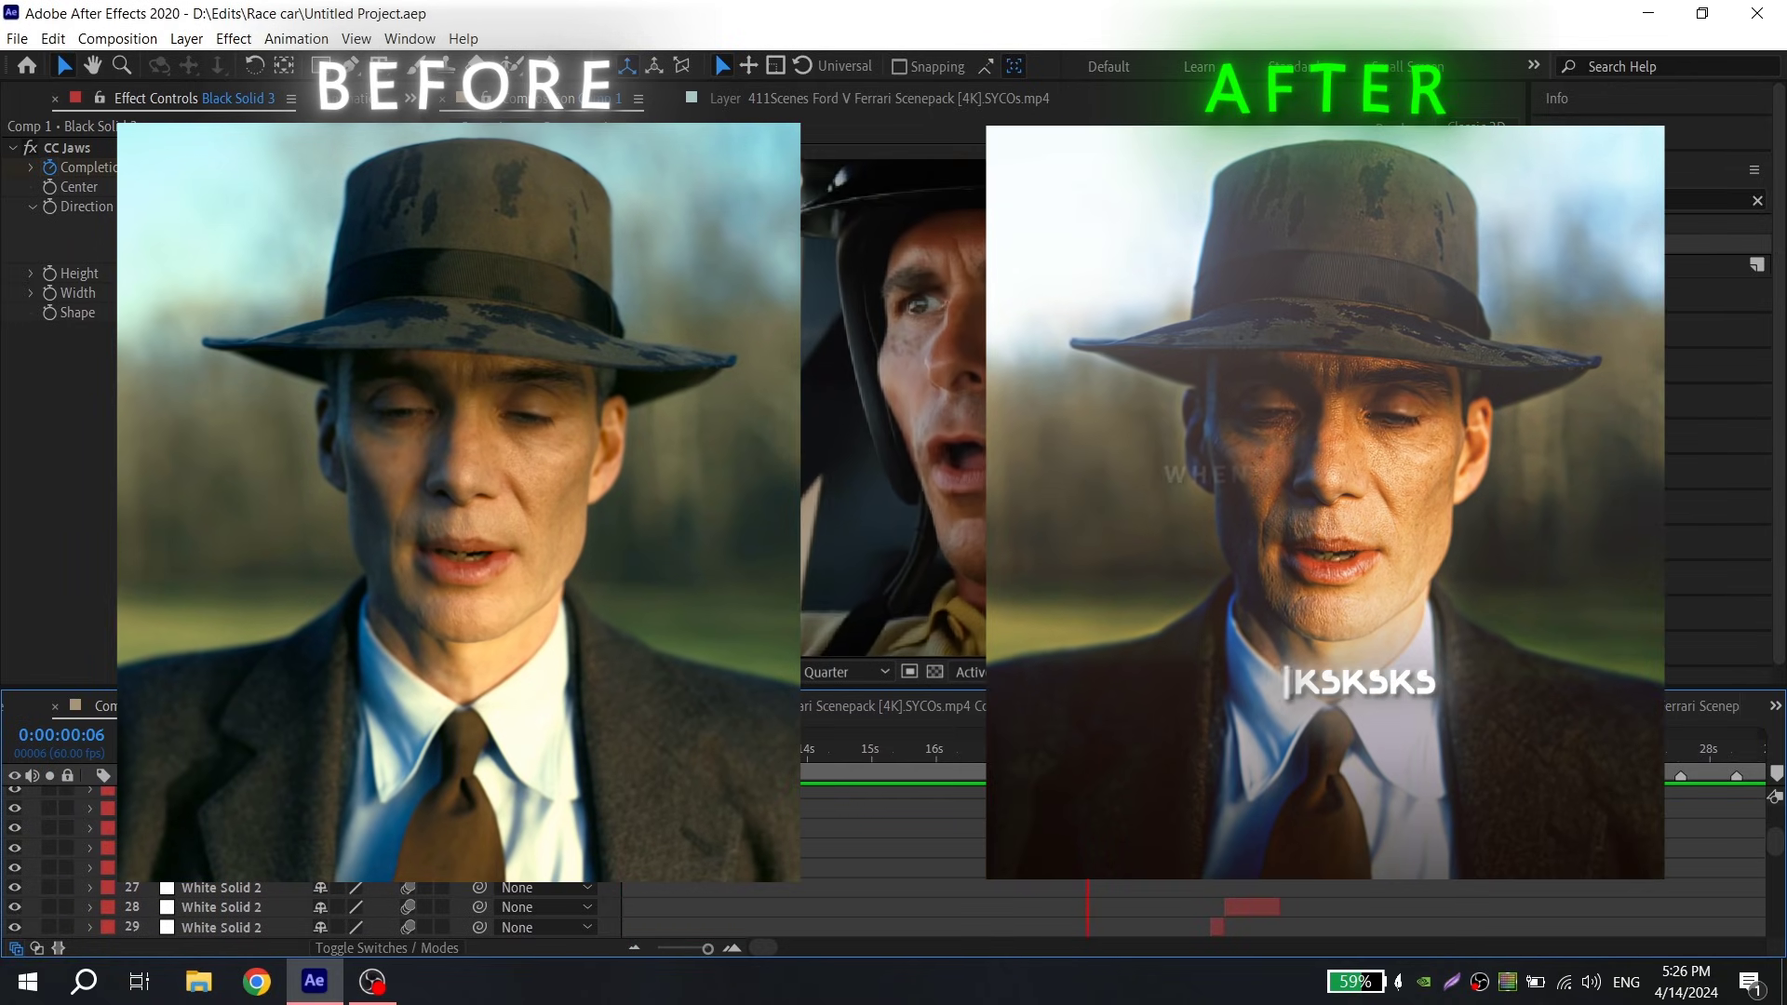
{"action": "scroll", "coordinate": [893, 838], "scroll_direction": "up", "scroll_amount": 7}
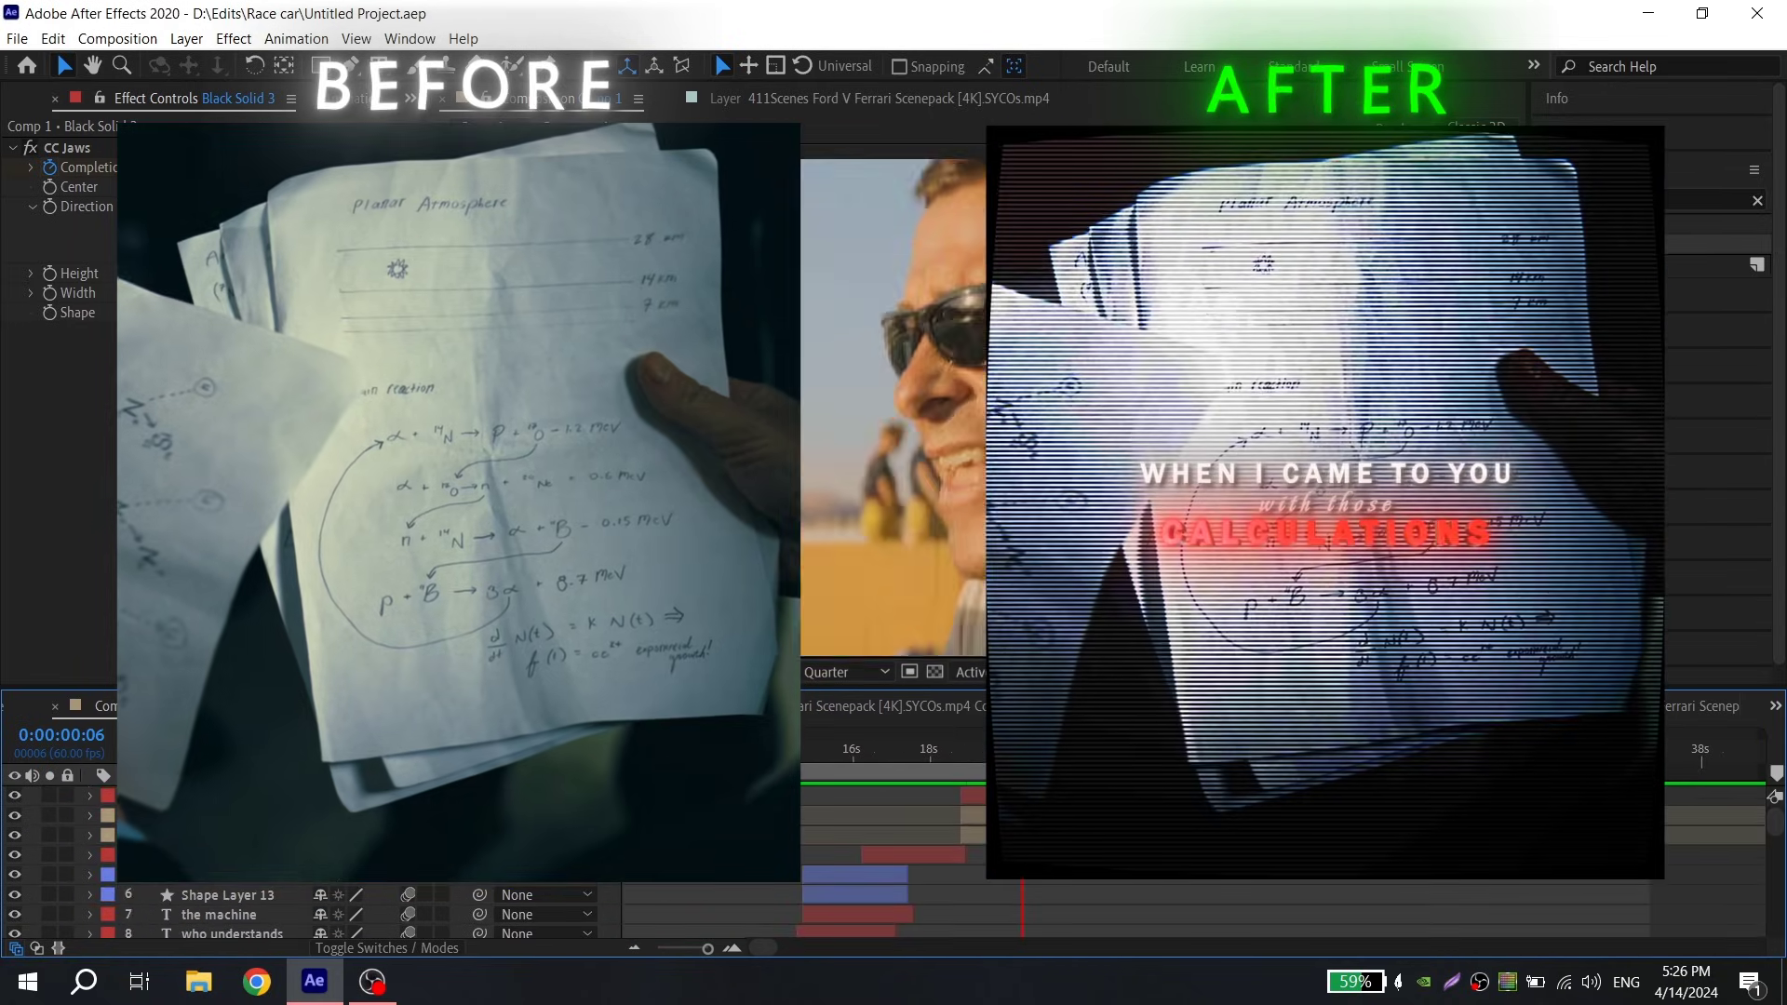
{"action": "scroll", "coordinate": [863, 857], "scroll_direction": "down", "scroll_amount": 20}
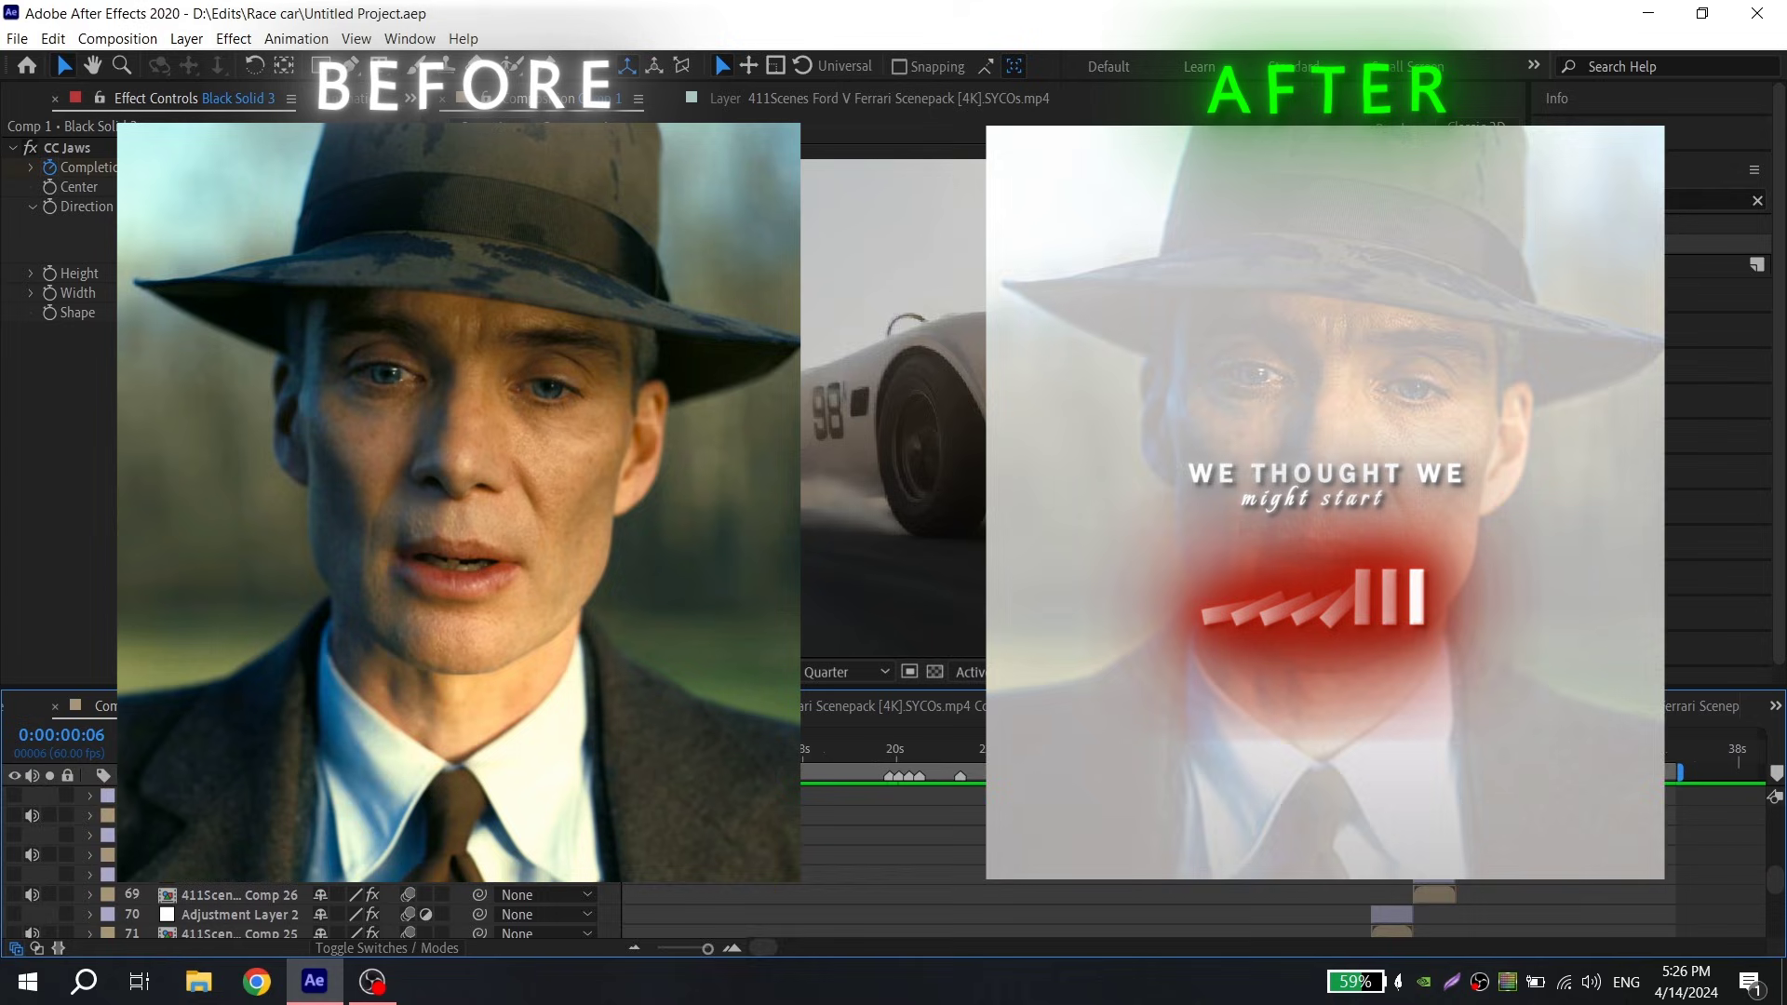
{"action": "scroll", "coordinate": [884, 861], "scroll_direction": "down", "scroll_amount": 6}
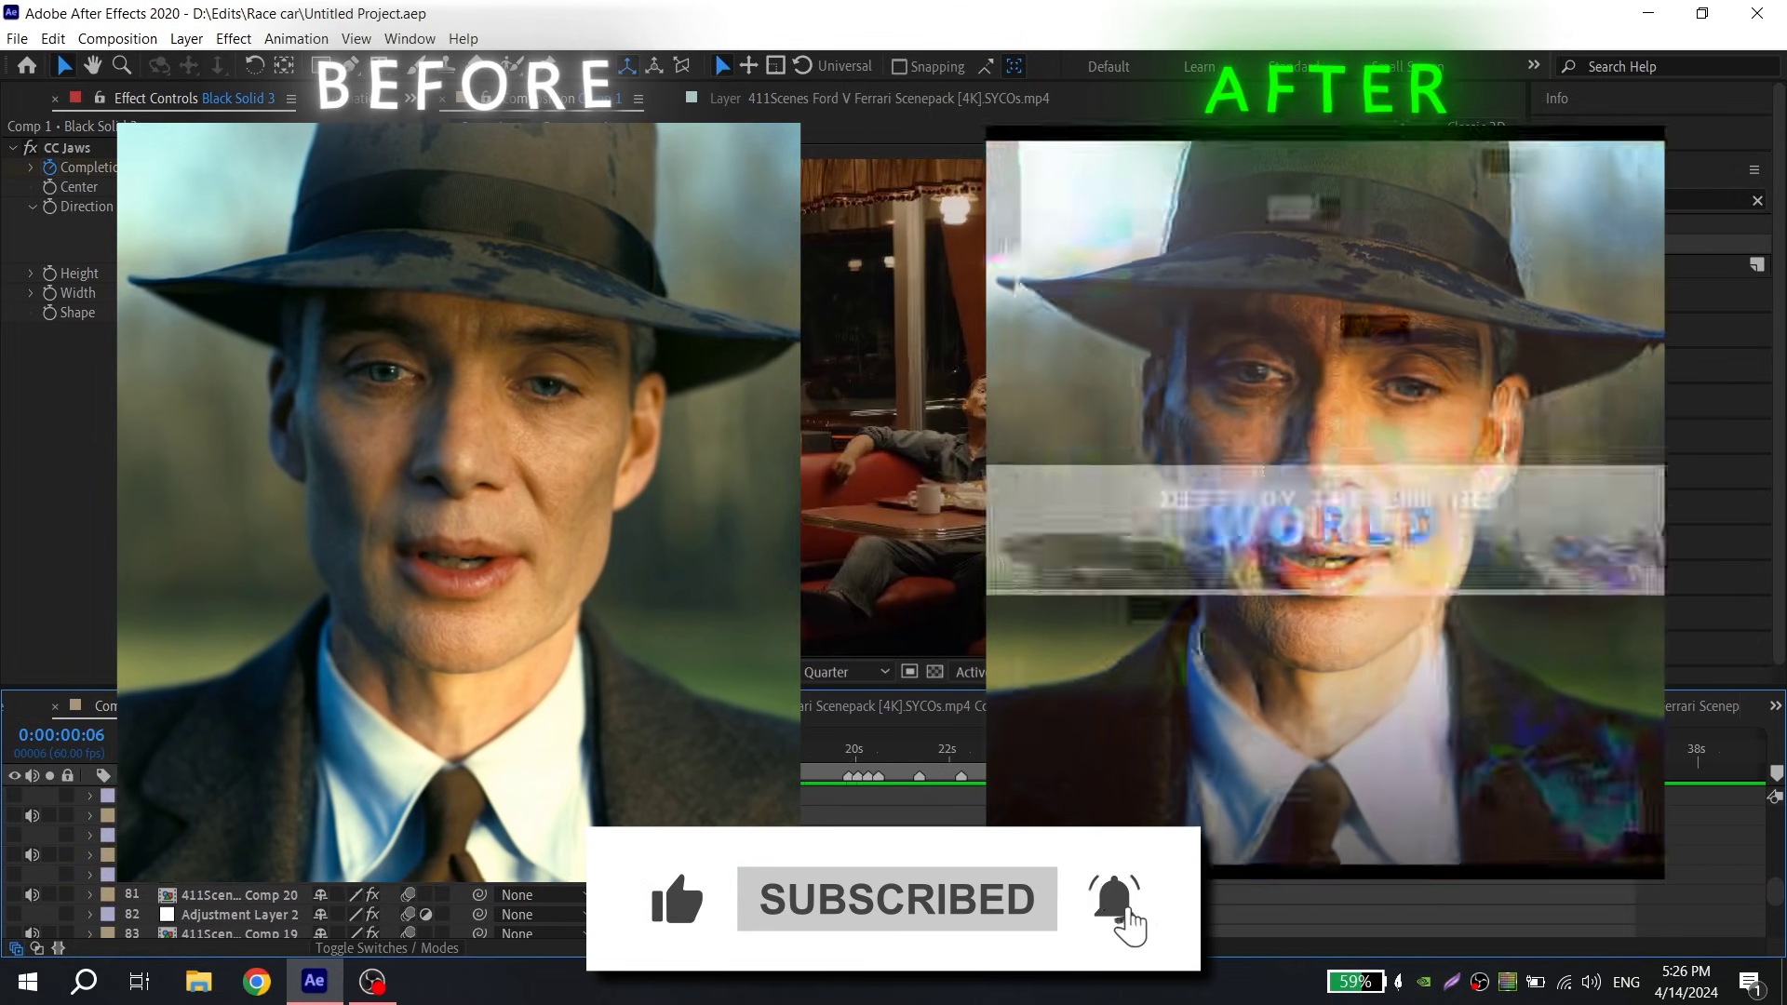
{"action": "scroll", "coordinate": [884, 912], "scroll_direction": "up", "scroll_amount": 1}
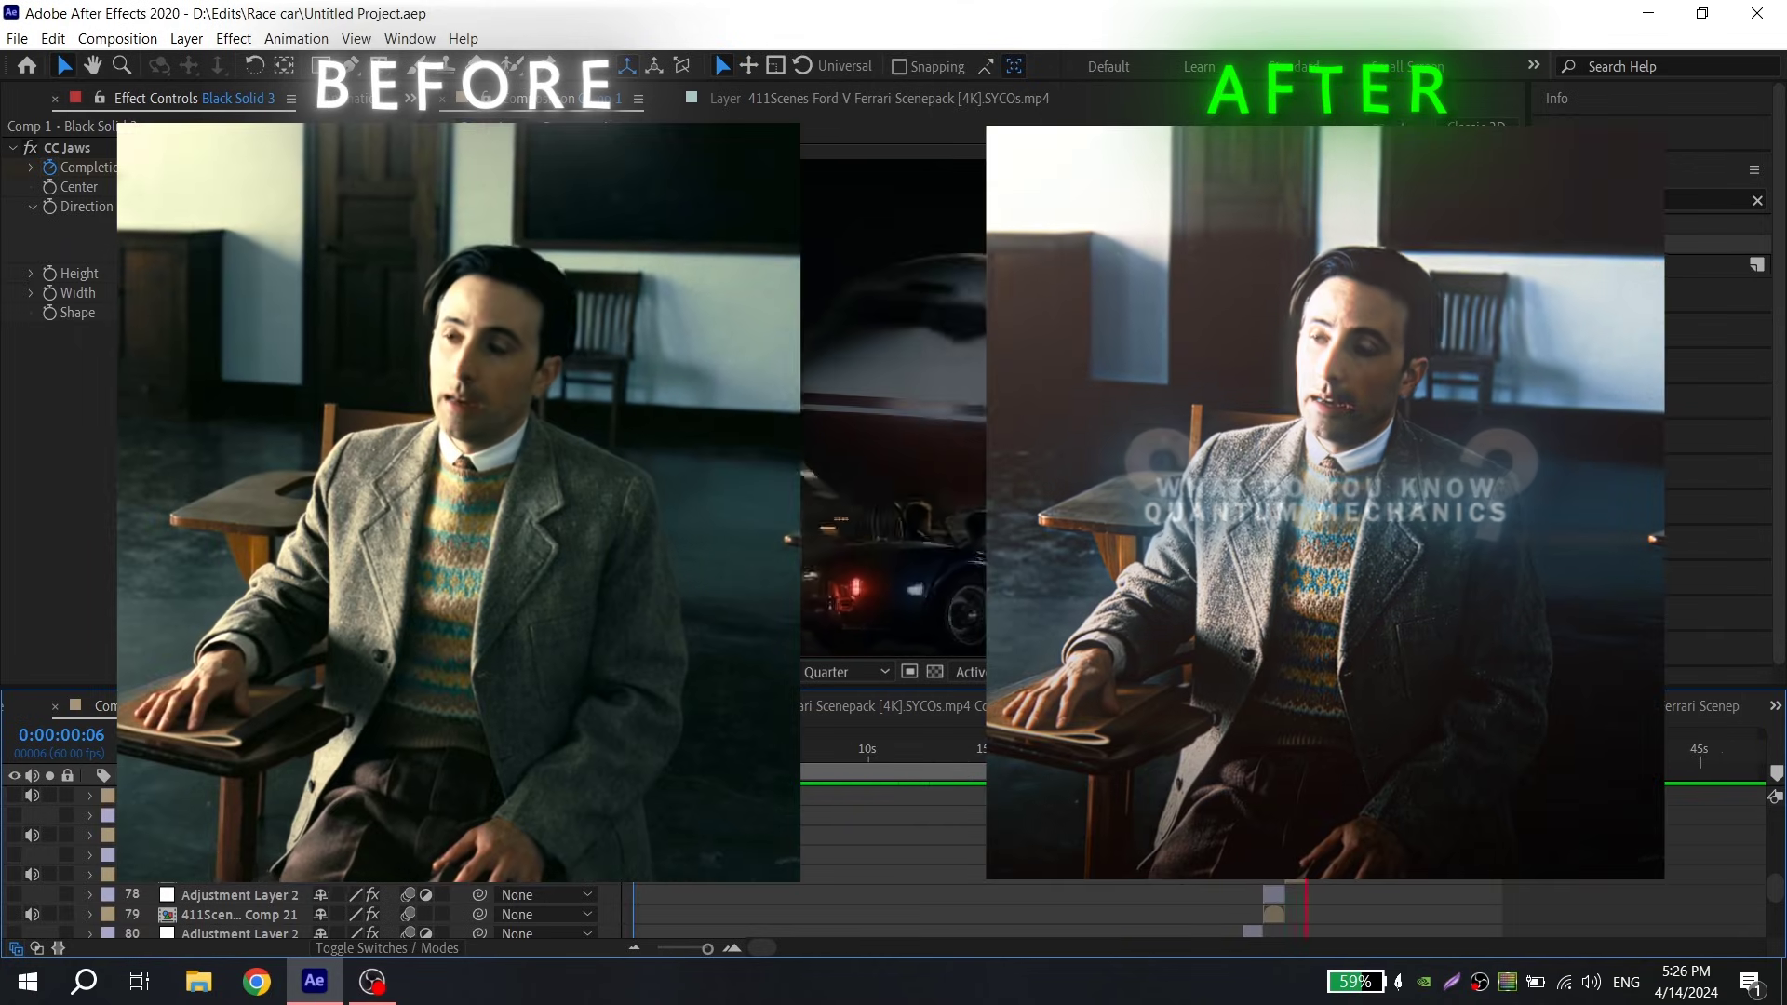
{"action": "scroll", "coordinate": [884, 912], "scroll_direction": "up", "scroll_amount": 3}
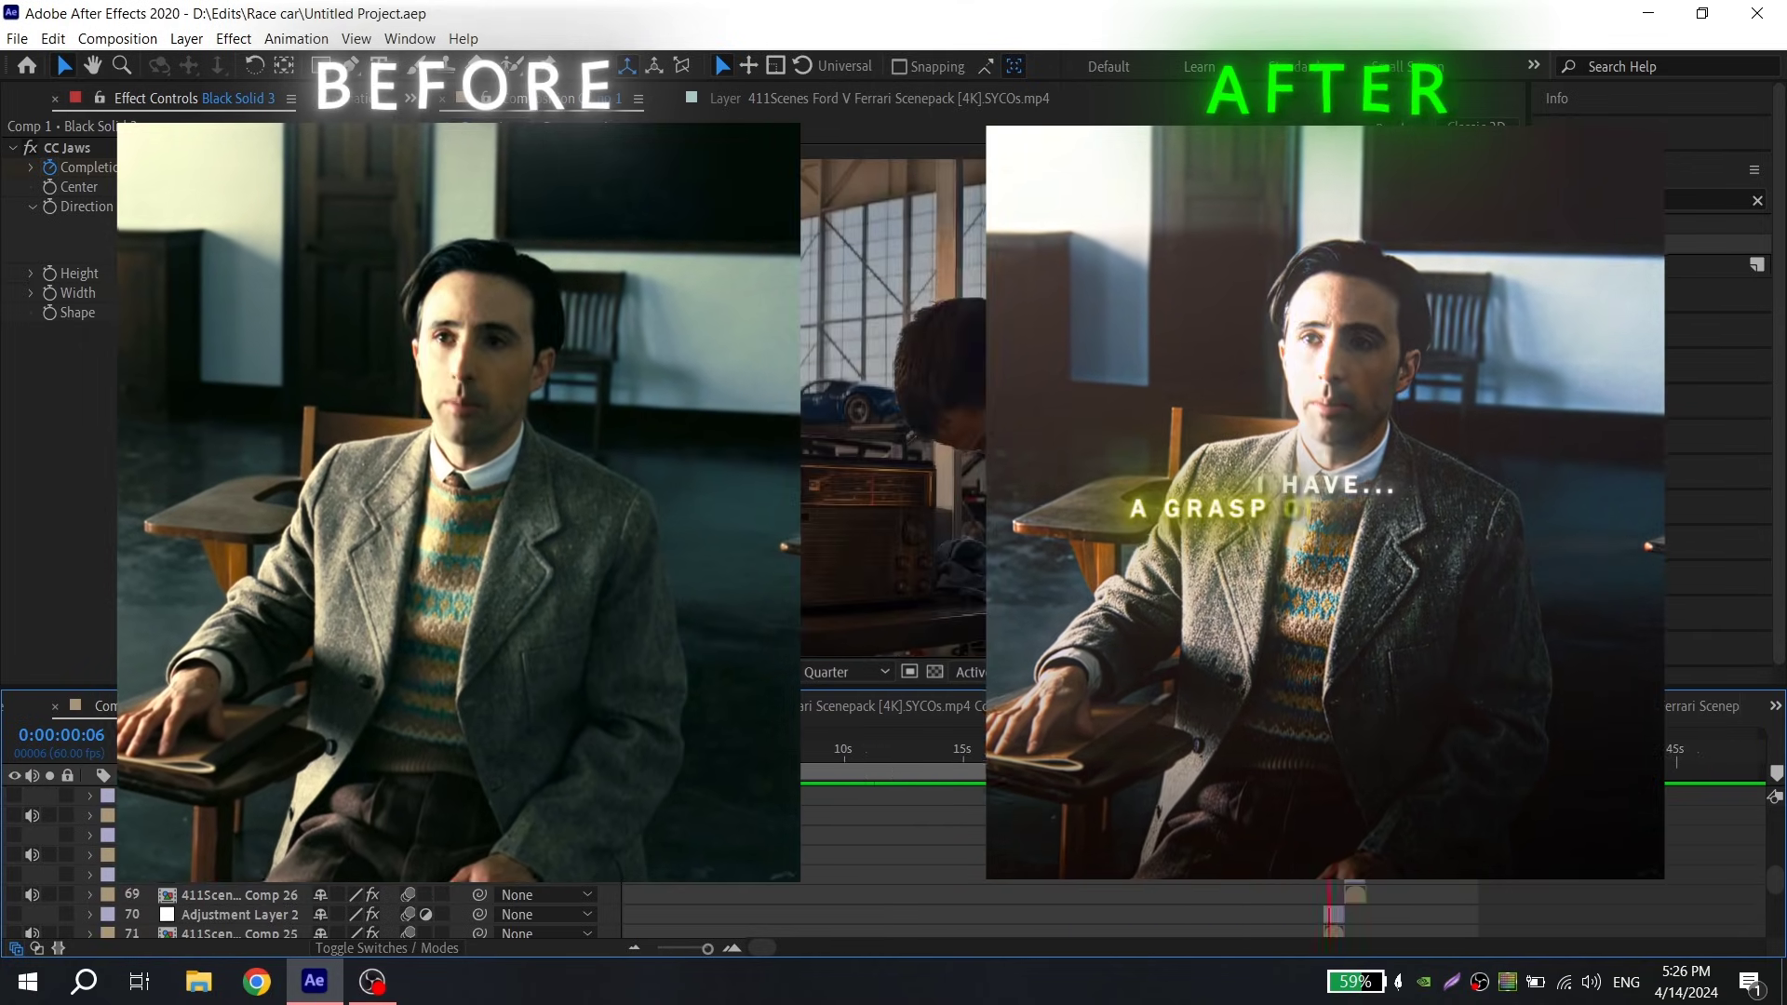
{"action": "scroll", "coordinate": [884, 912], "scroll_direction": "up", "scroll_amount": 2}
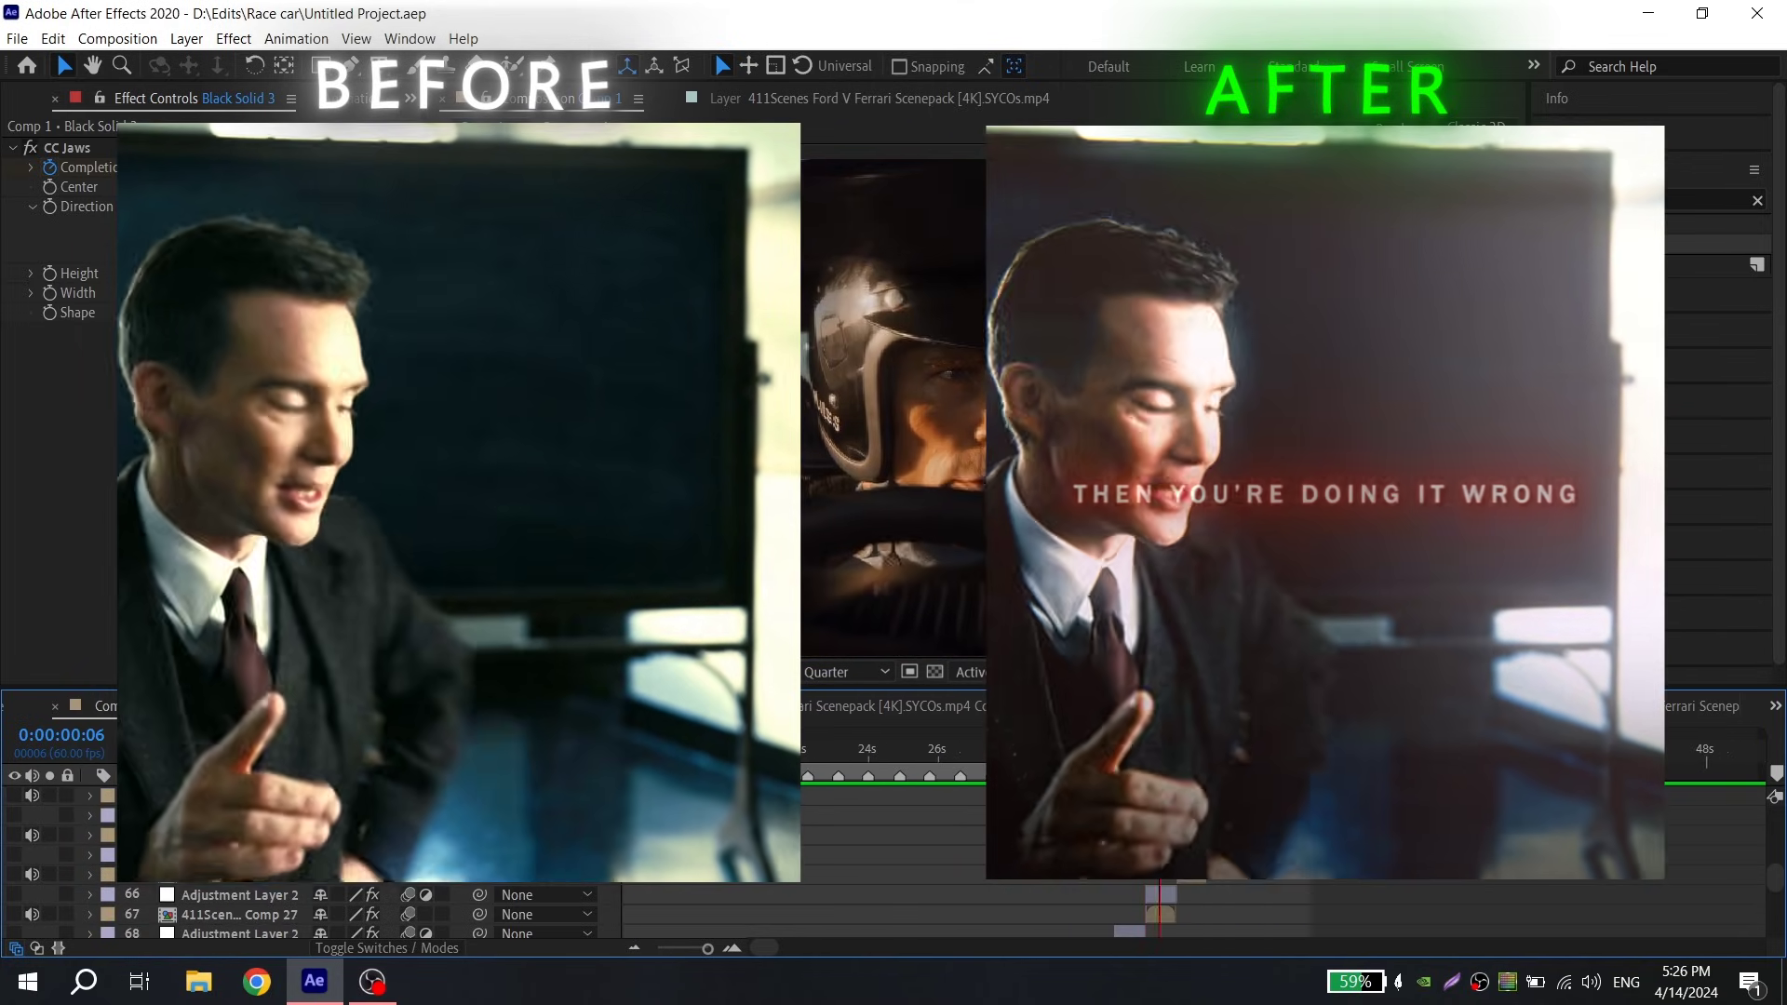
{"action": "scroll", "coordinate": [884, 912], "scroll_direction": "up", "scroll_amount": 3}
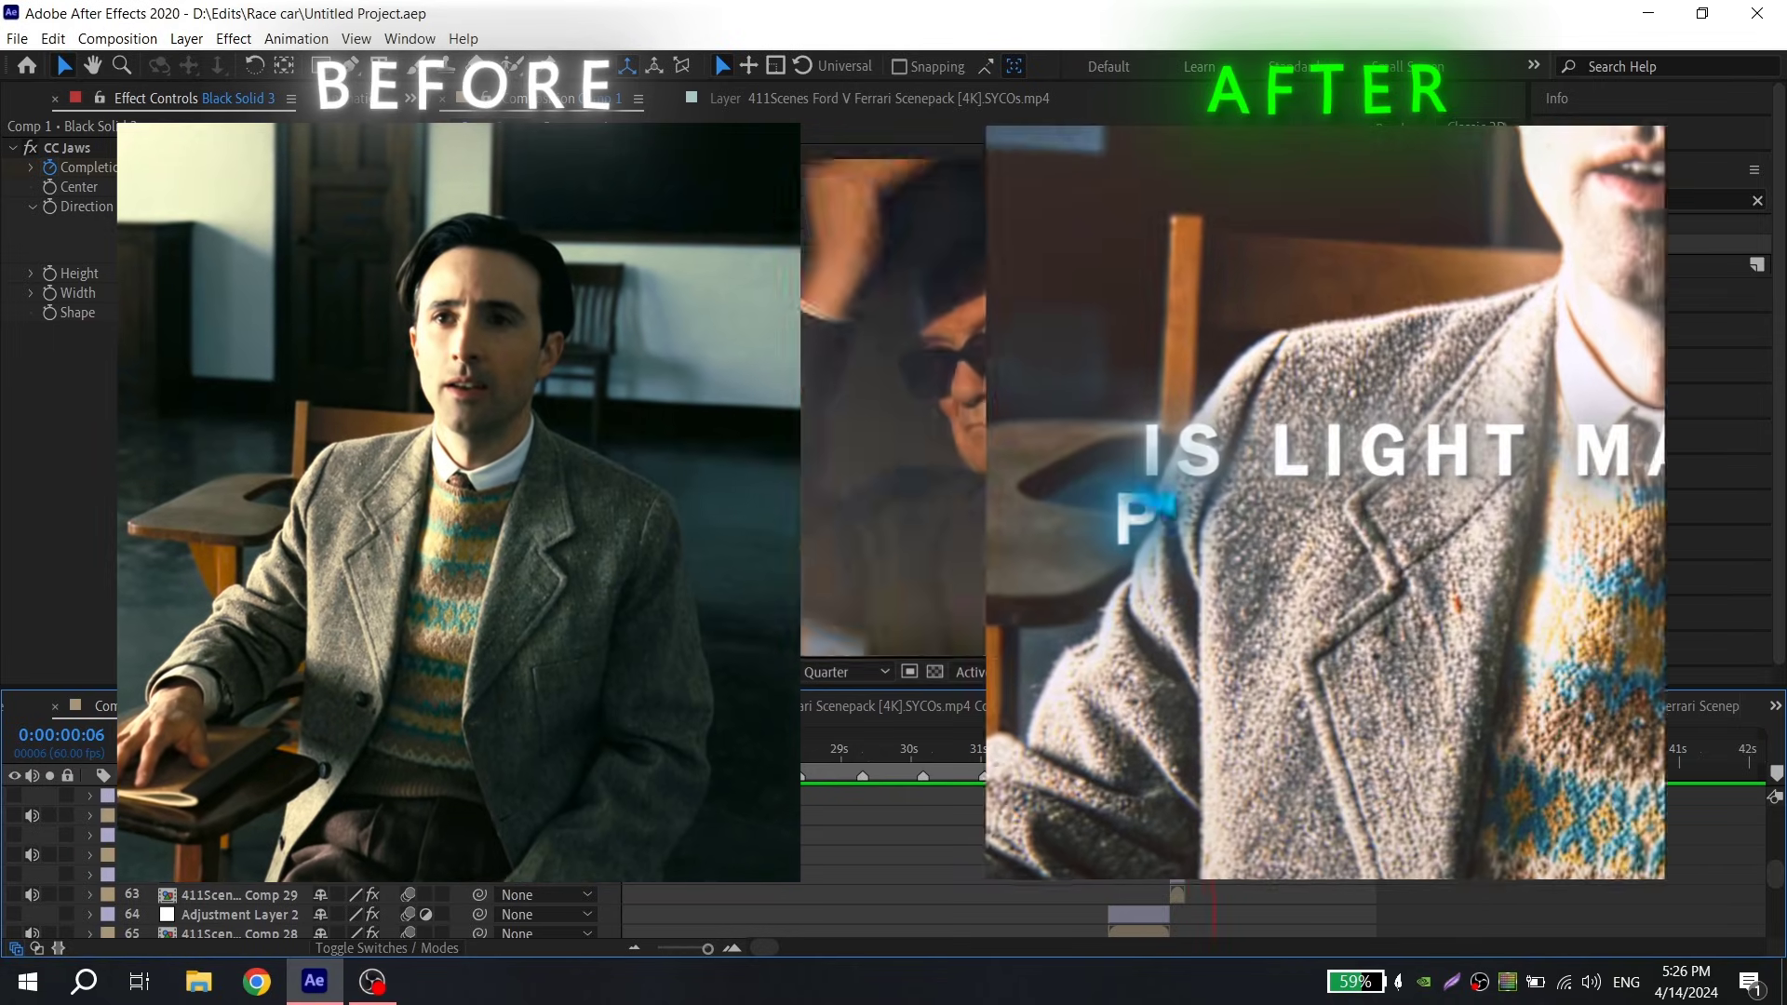
{"action": "scroll", "coordinate": [885, 912], "scroll_direction": "up", "scroll_amount": 11}
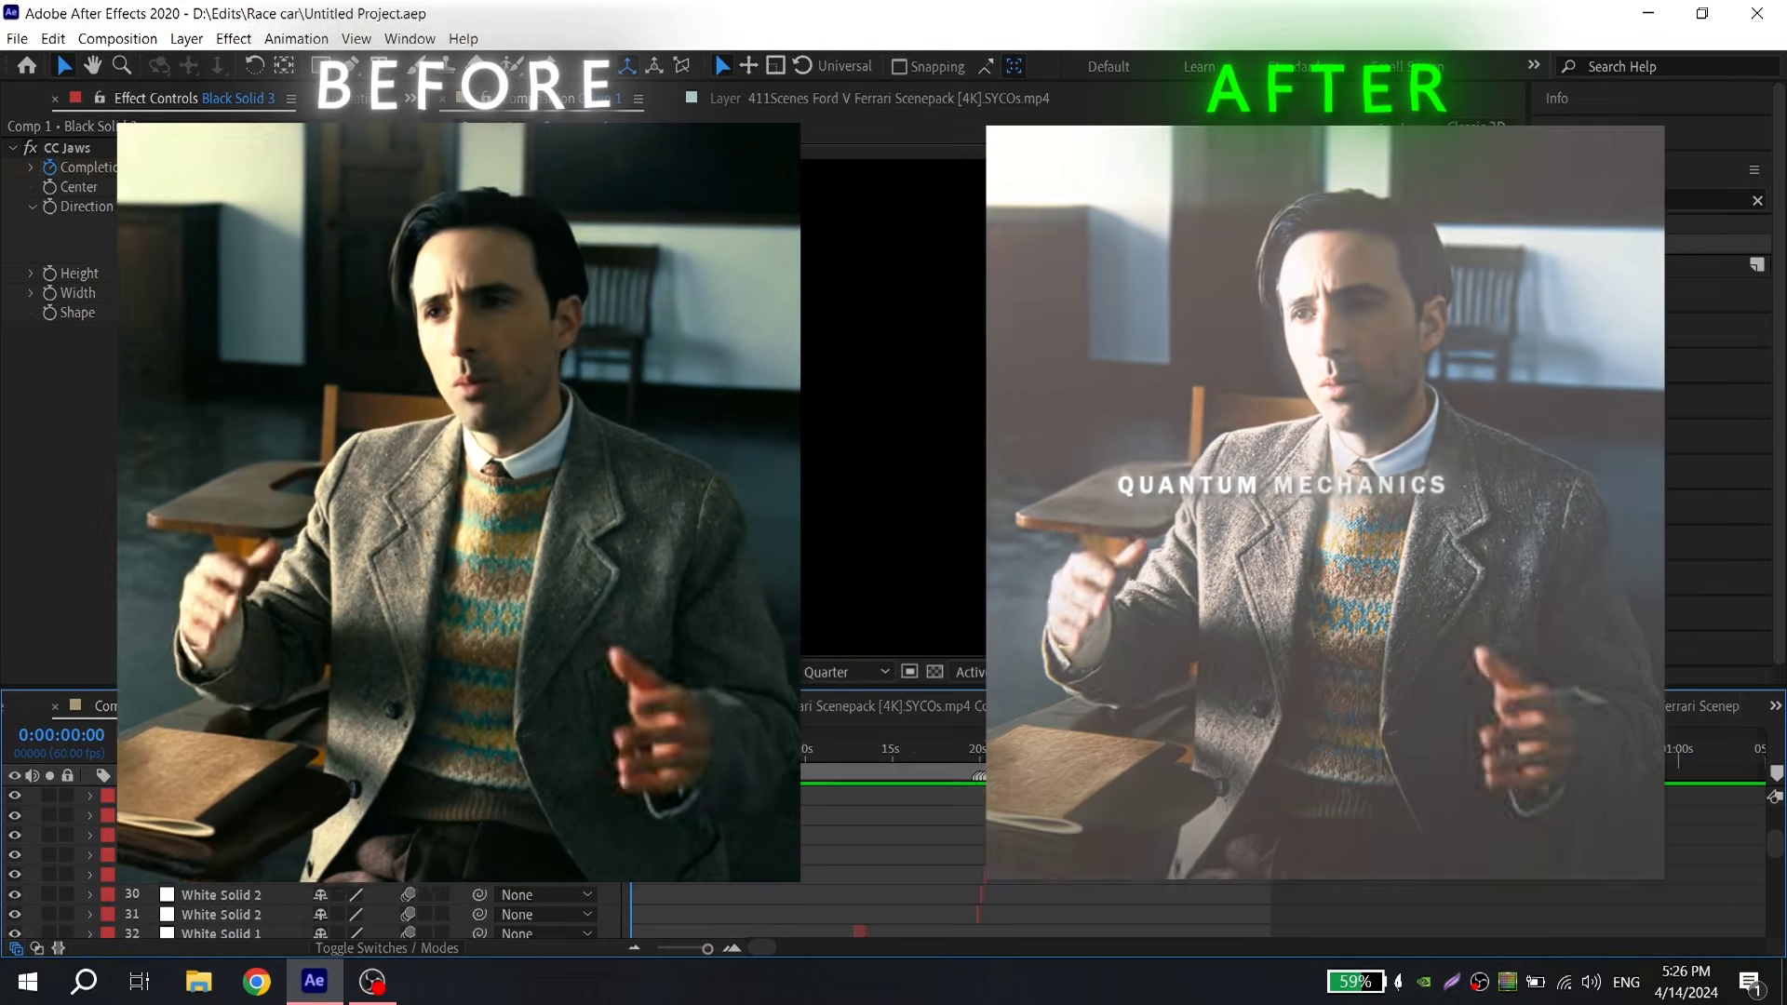
{"action": "scroll", "coordinate": [884, 912], "scroll_direction": "down", "scroll_amount": 7}
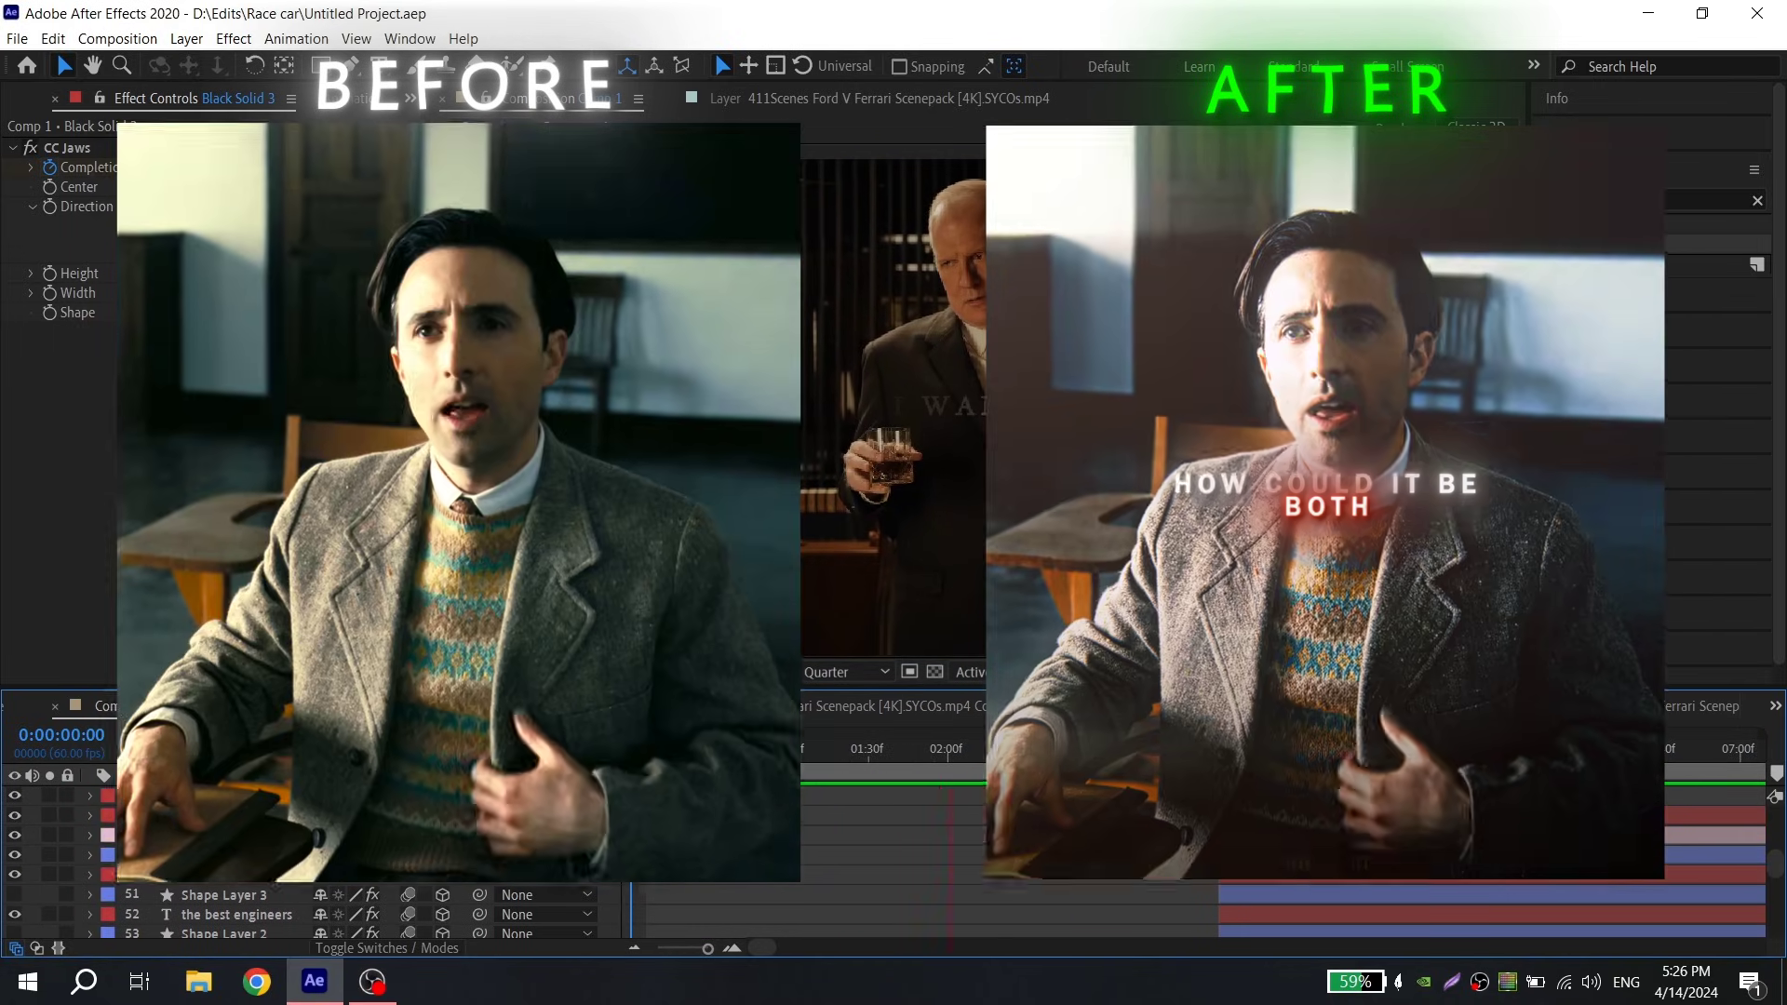
{"action": "scroll", "coordinate": [807, 803], "scroll_direction": "up", "scroll_amount": 10}
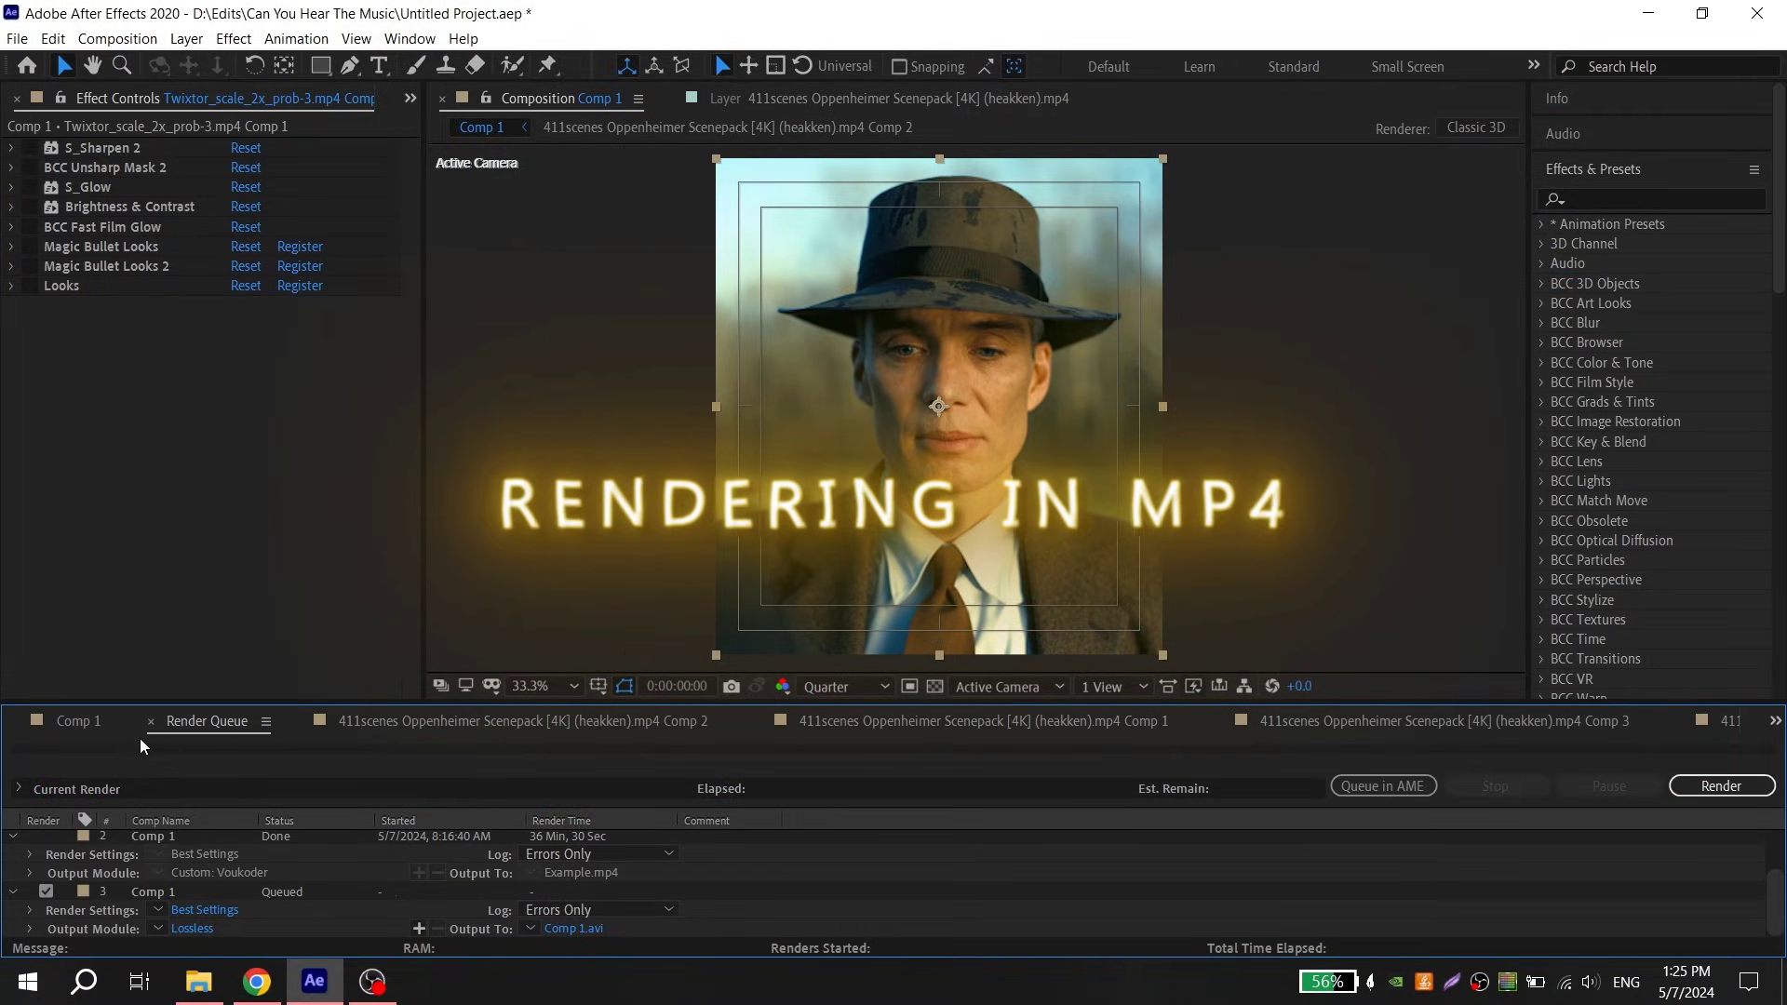
{"action": "left_click", "coordinate": [82, 721]}
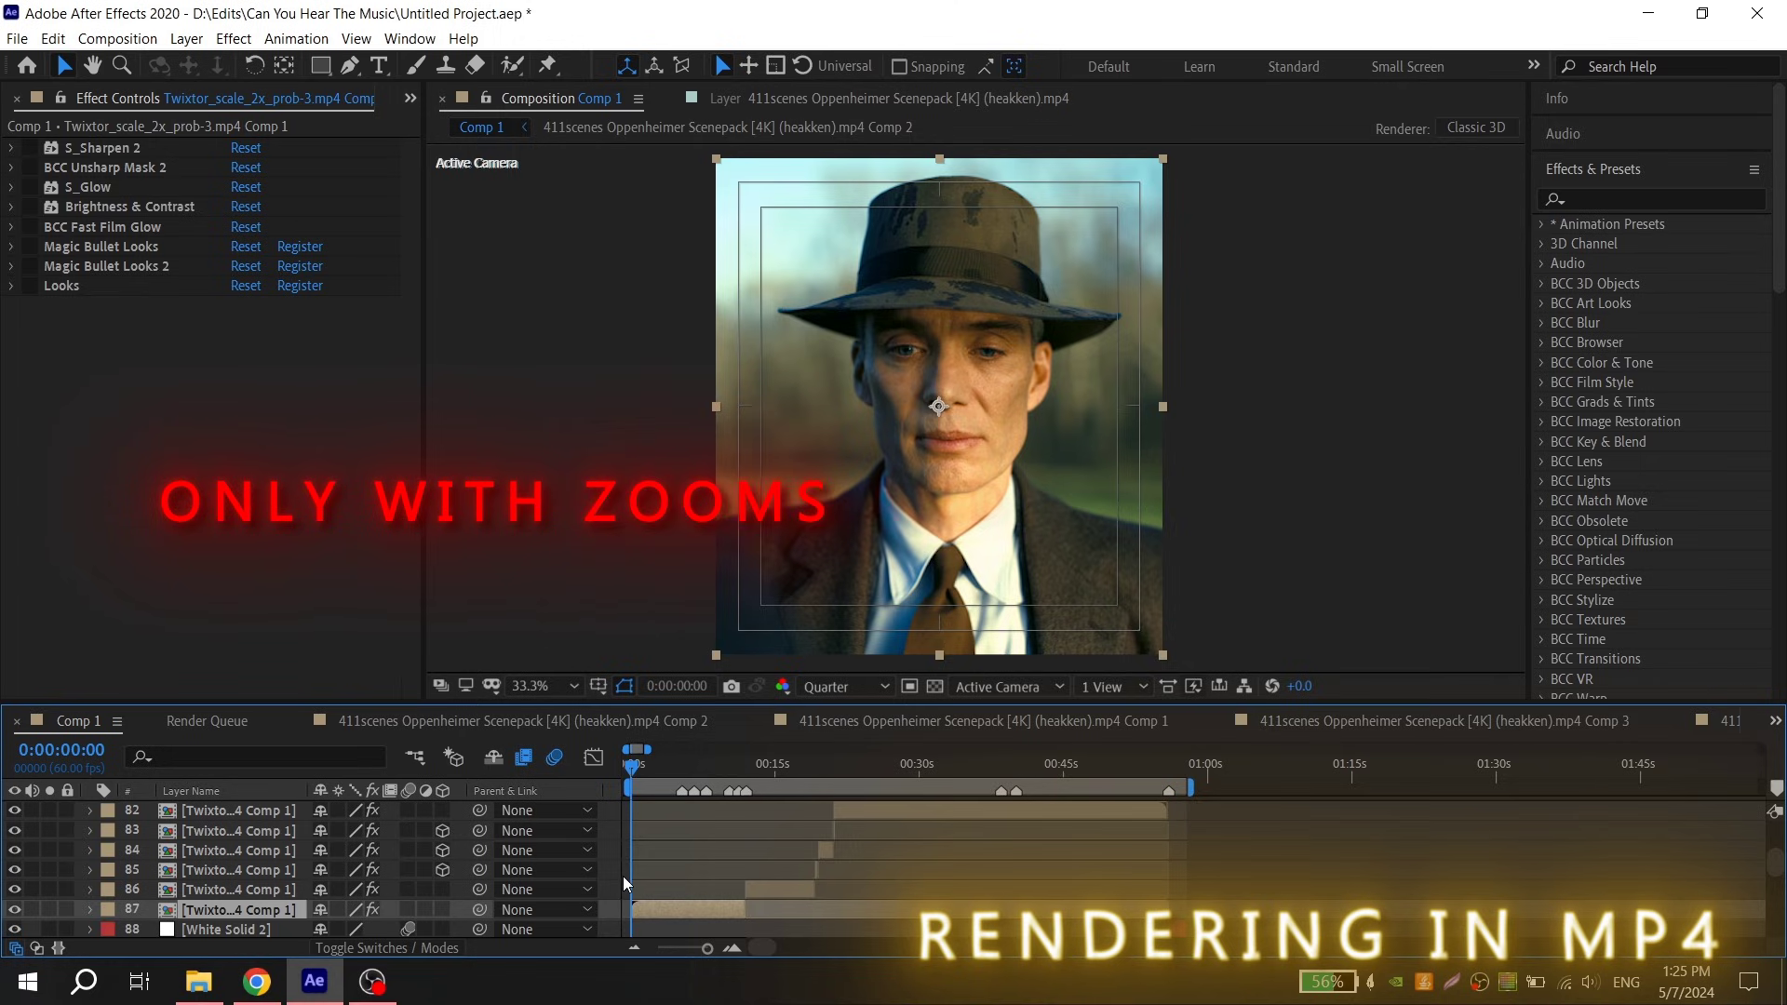
{"action": "key", "text": "equal"}
{"action": "left_click", "coordinate": [17, 38]}
{"action": "mouse_move", "coordinate": [90, 335]}
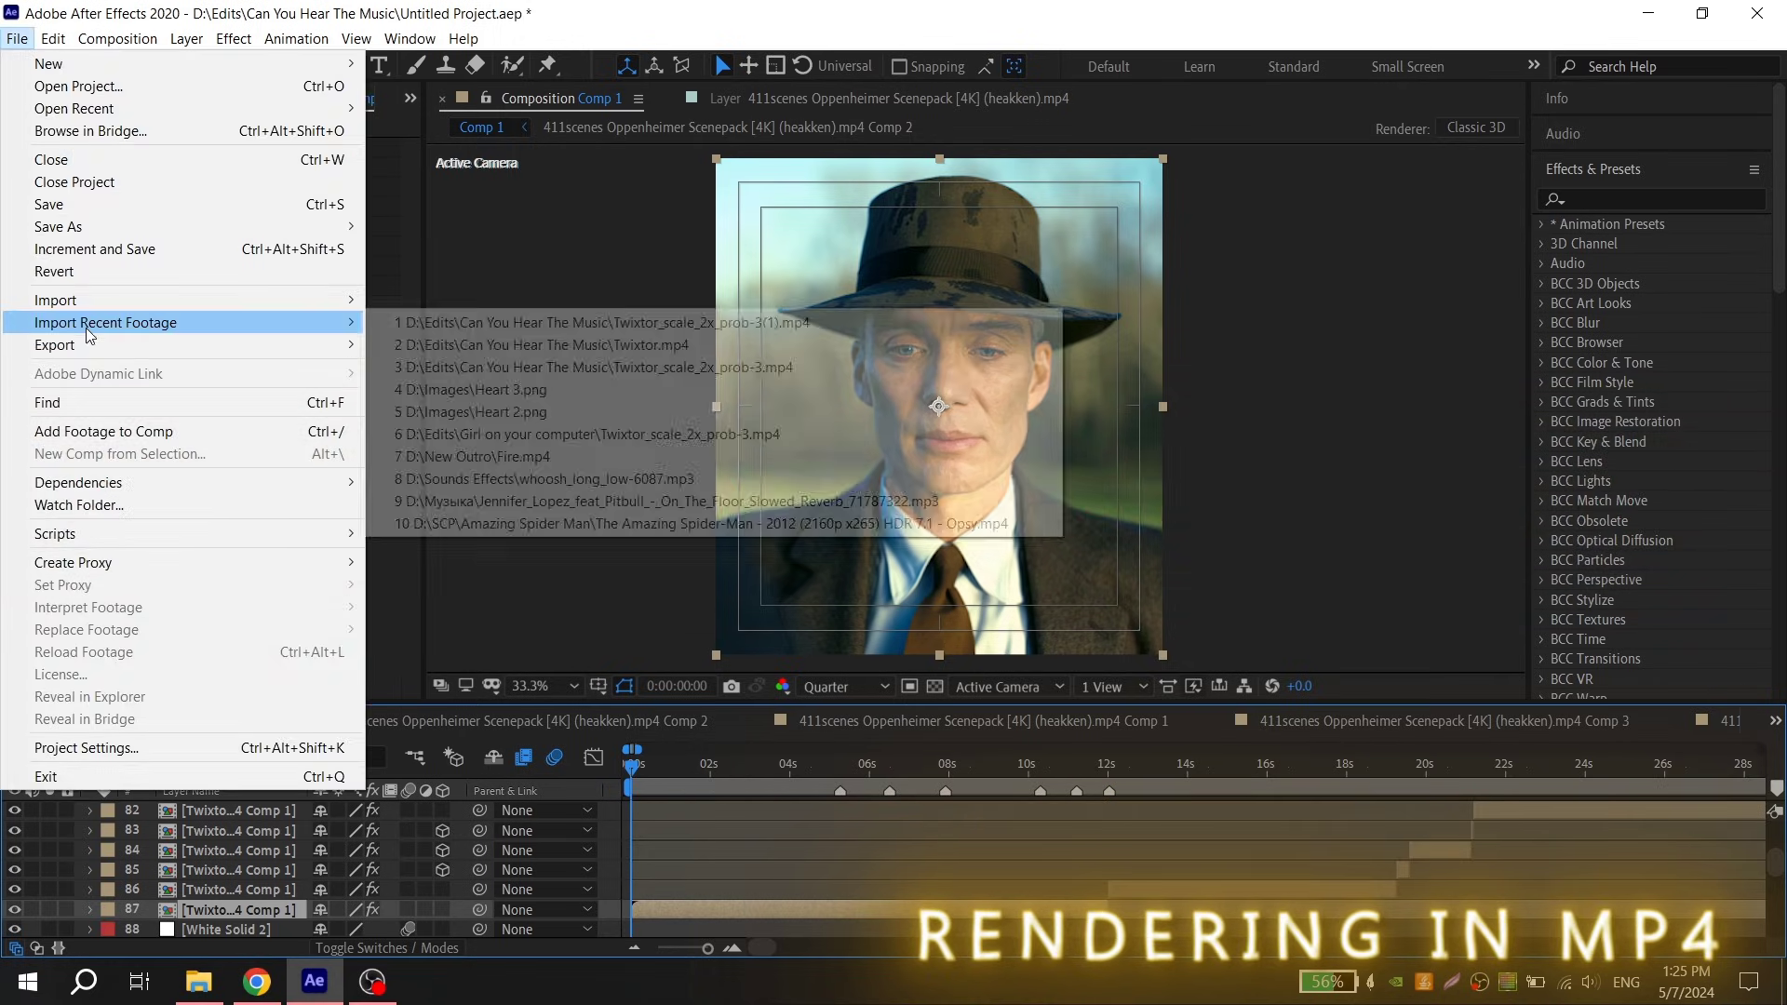
{"action": "left_click", "coordinate": [438, 363]}
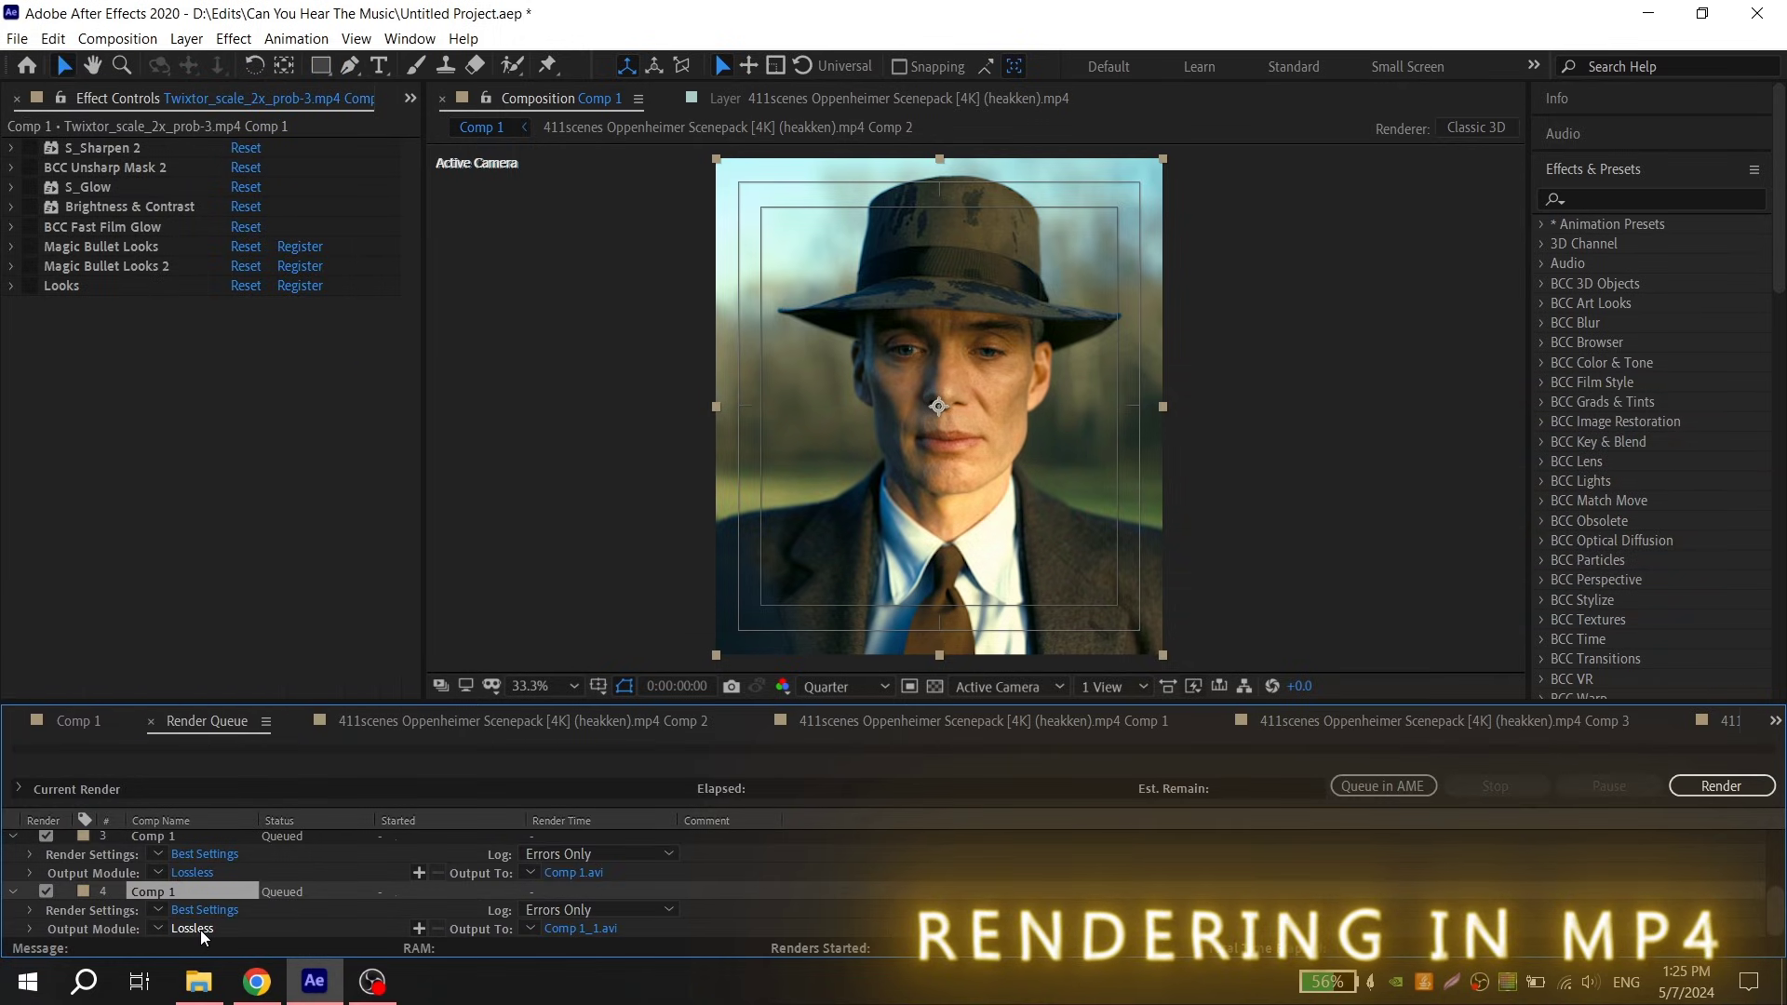
Set the output module to Voukoder with the 4:2:0 Lossless, 8bit projects preset.
{"action": "left_click", "coordinate": [192, 929]}
{"action": "left_click", "coordinate": [780, 201]}
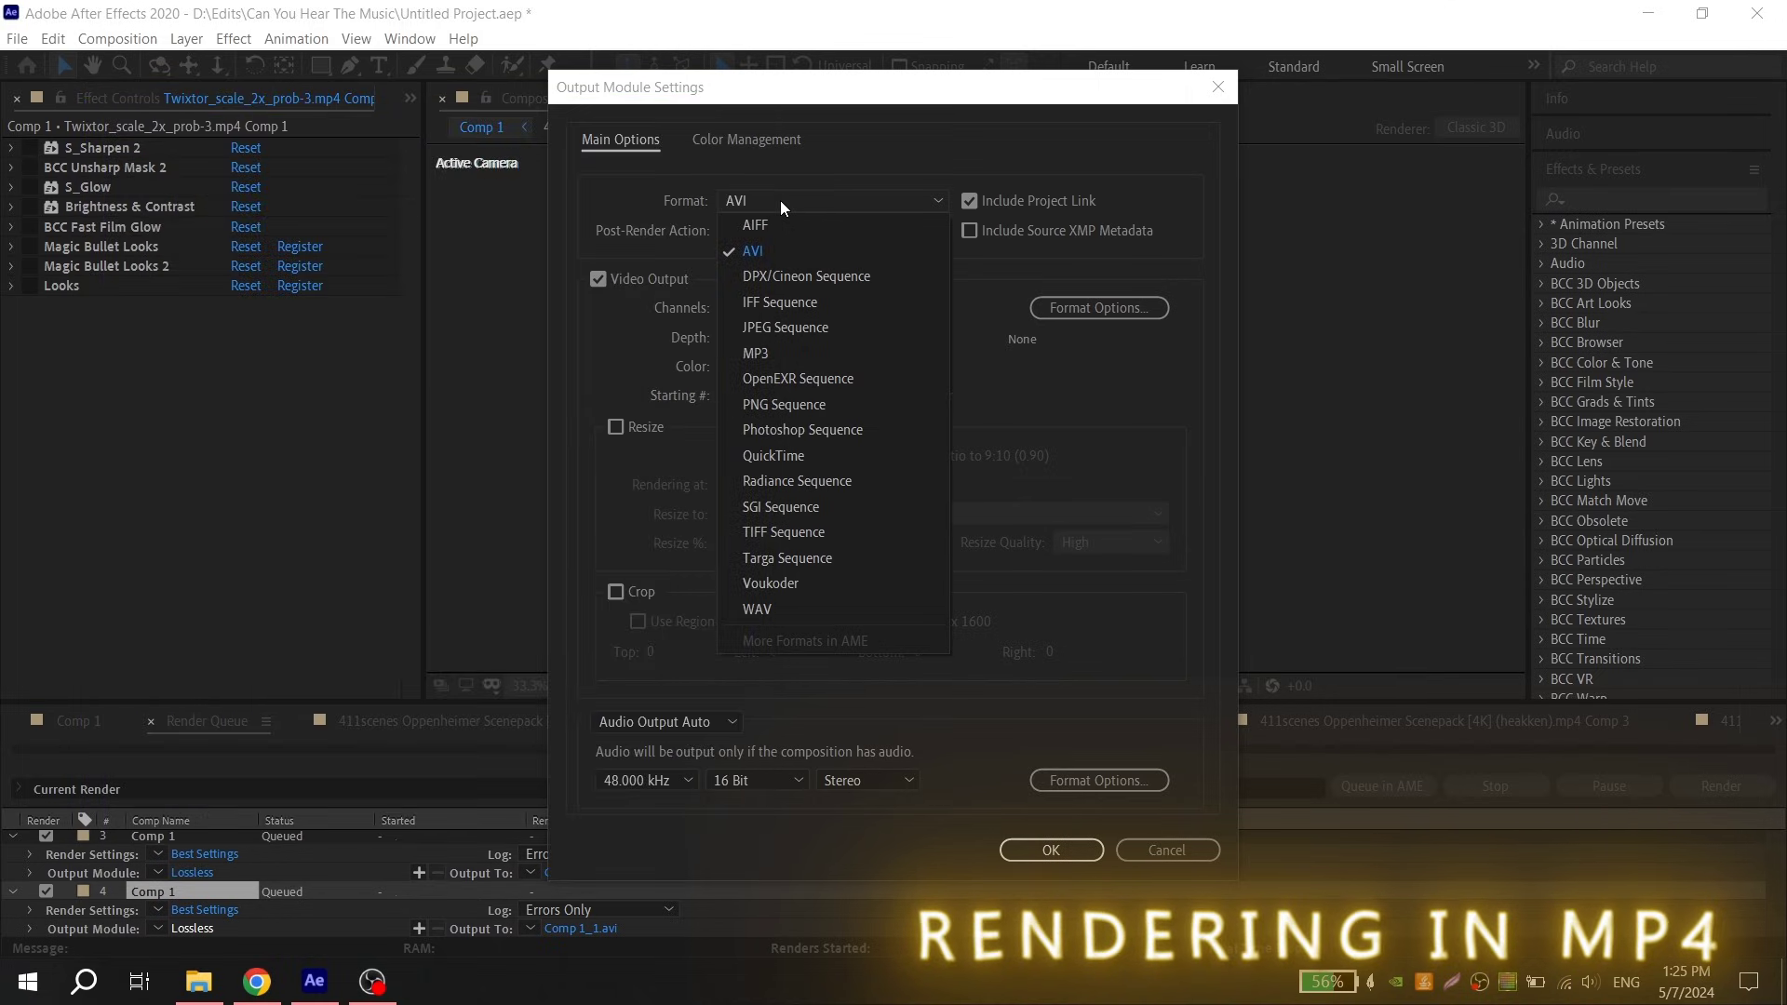
{"action": "left_click", "coordinate": [806, 587]}
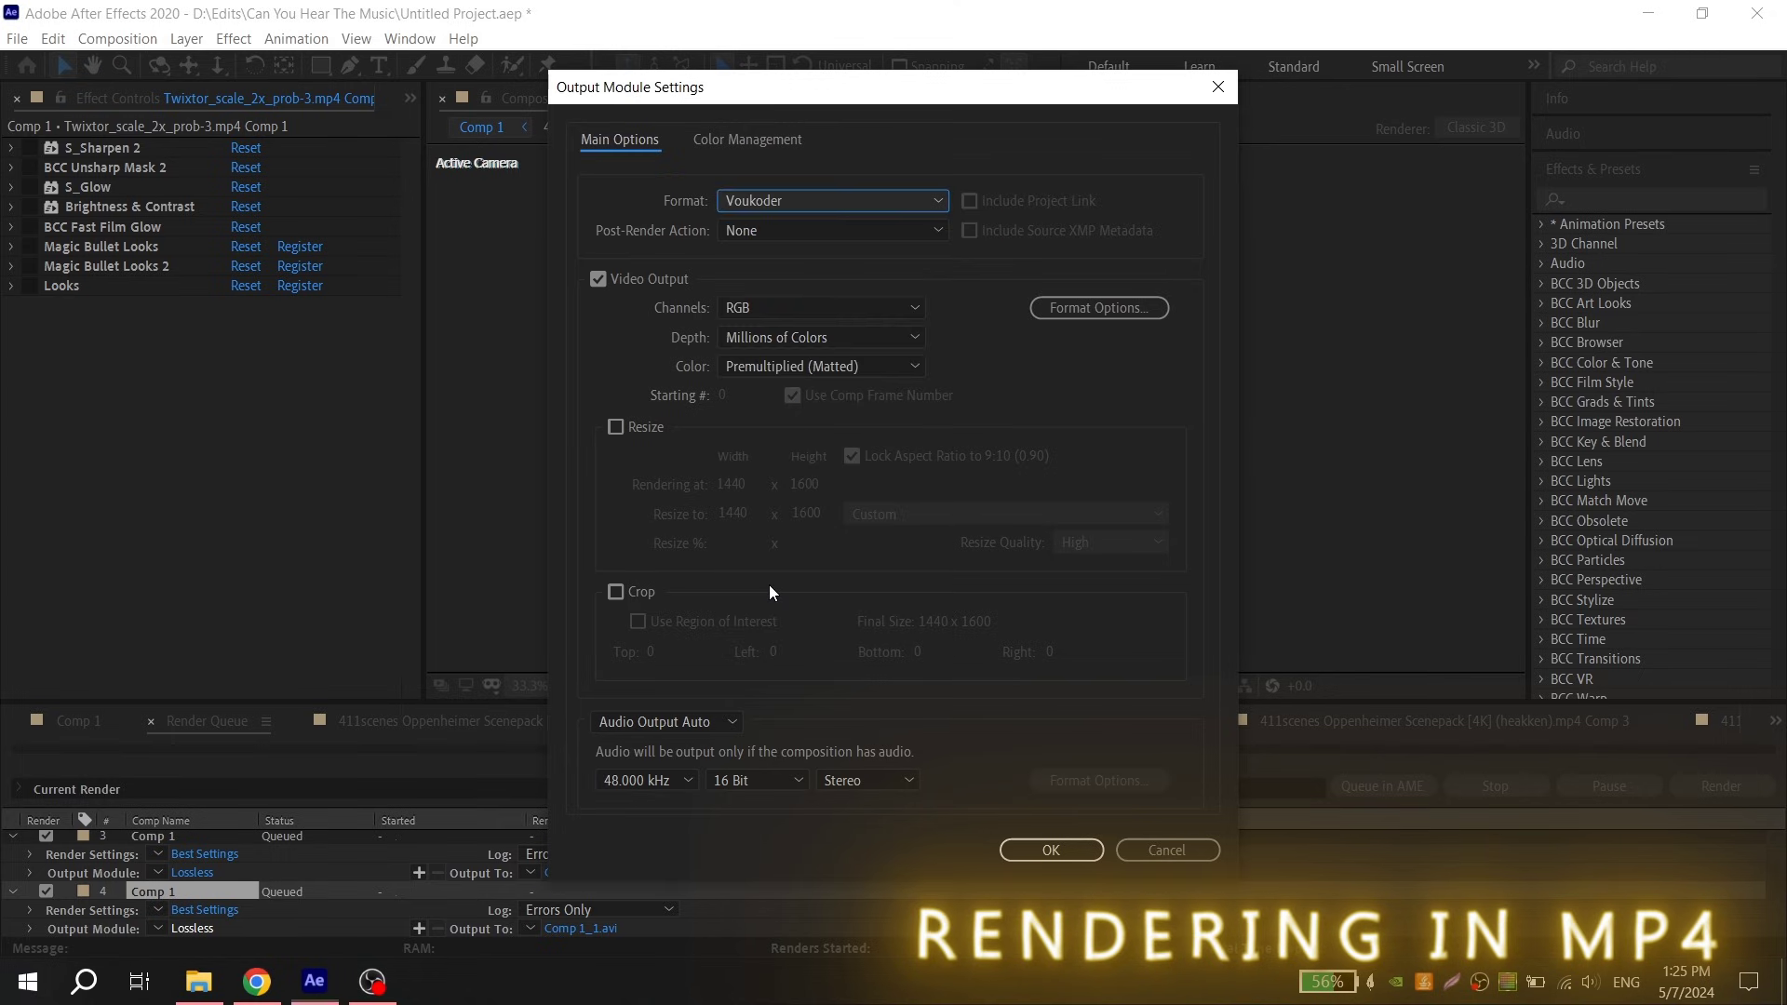
{"action": "left_click", "coordinate": [1069, 306]}
{"action": "left_click", "coordinate": [838, 415]}
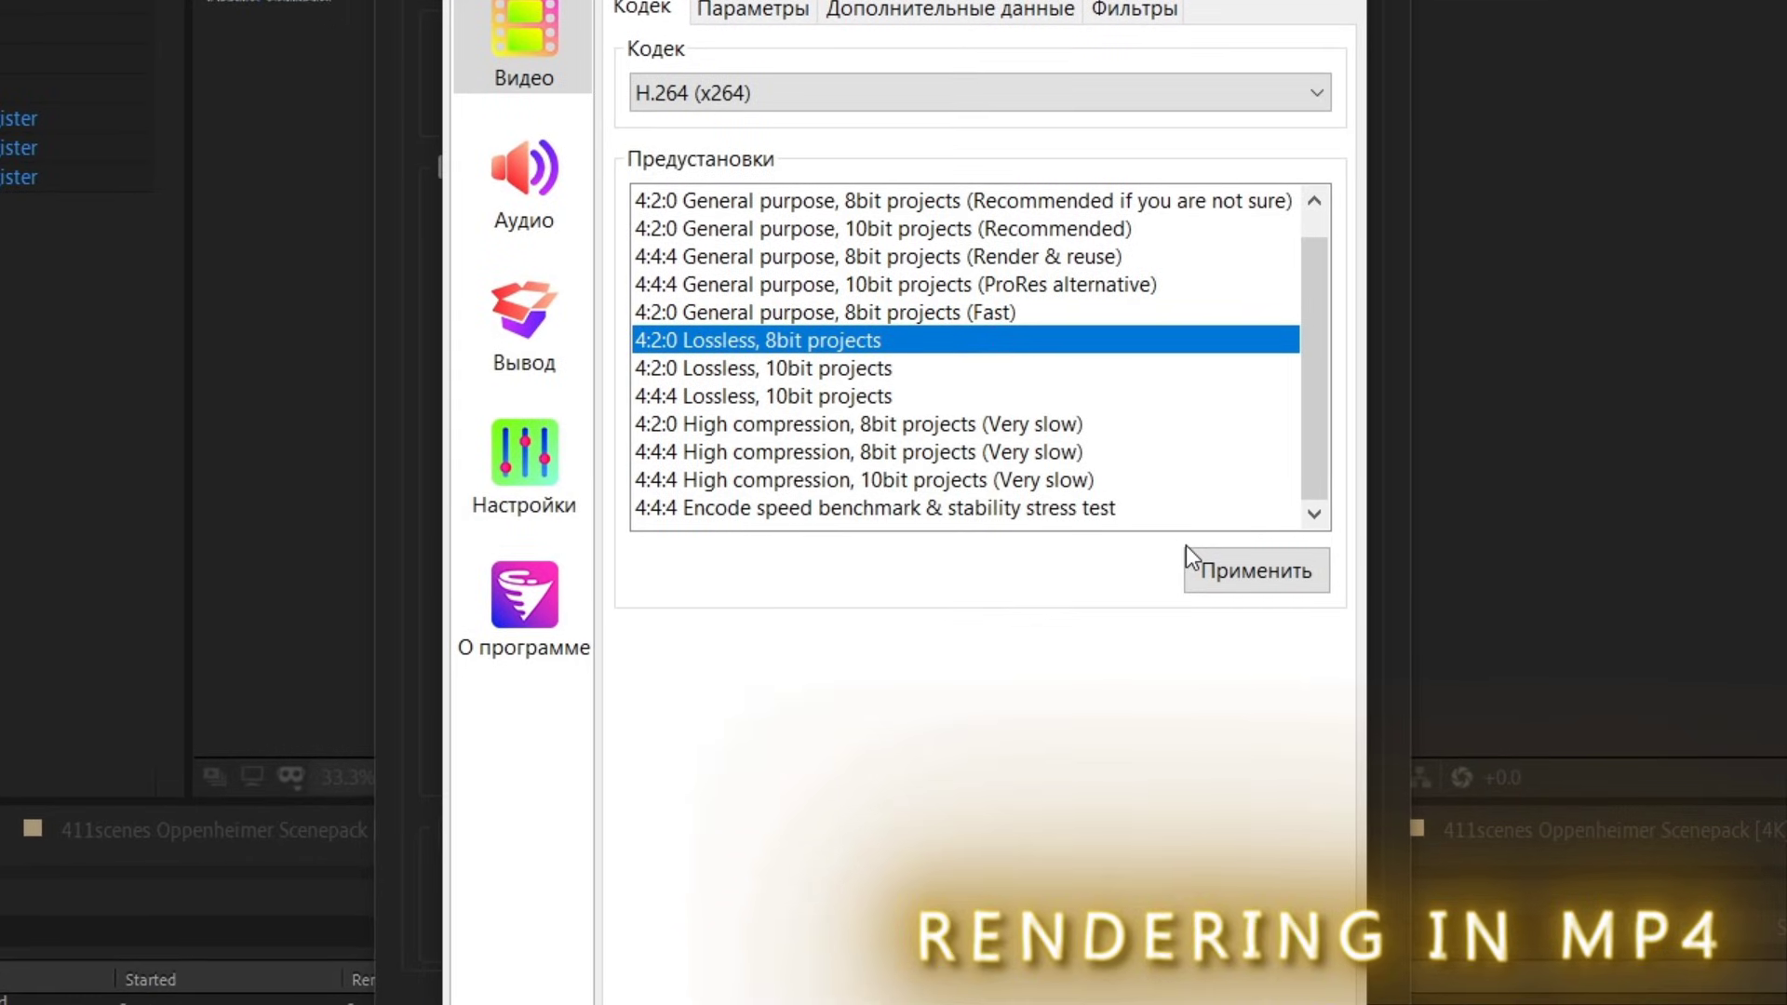
{"action": "left_click", "coordinate": [1203, 560]}
{"action": "key", "text": "Return"}
{"action": "key", "text": "Return"}
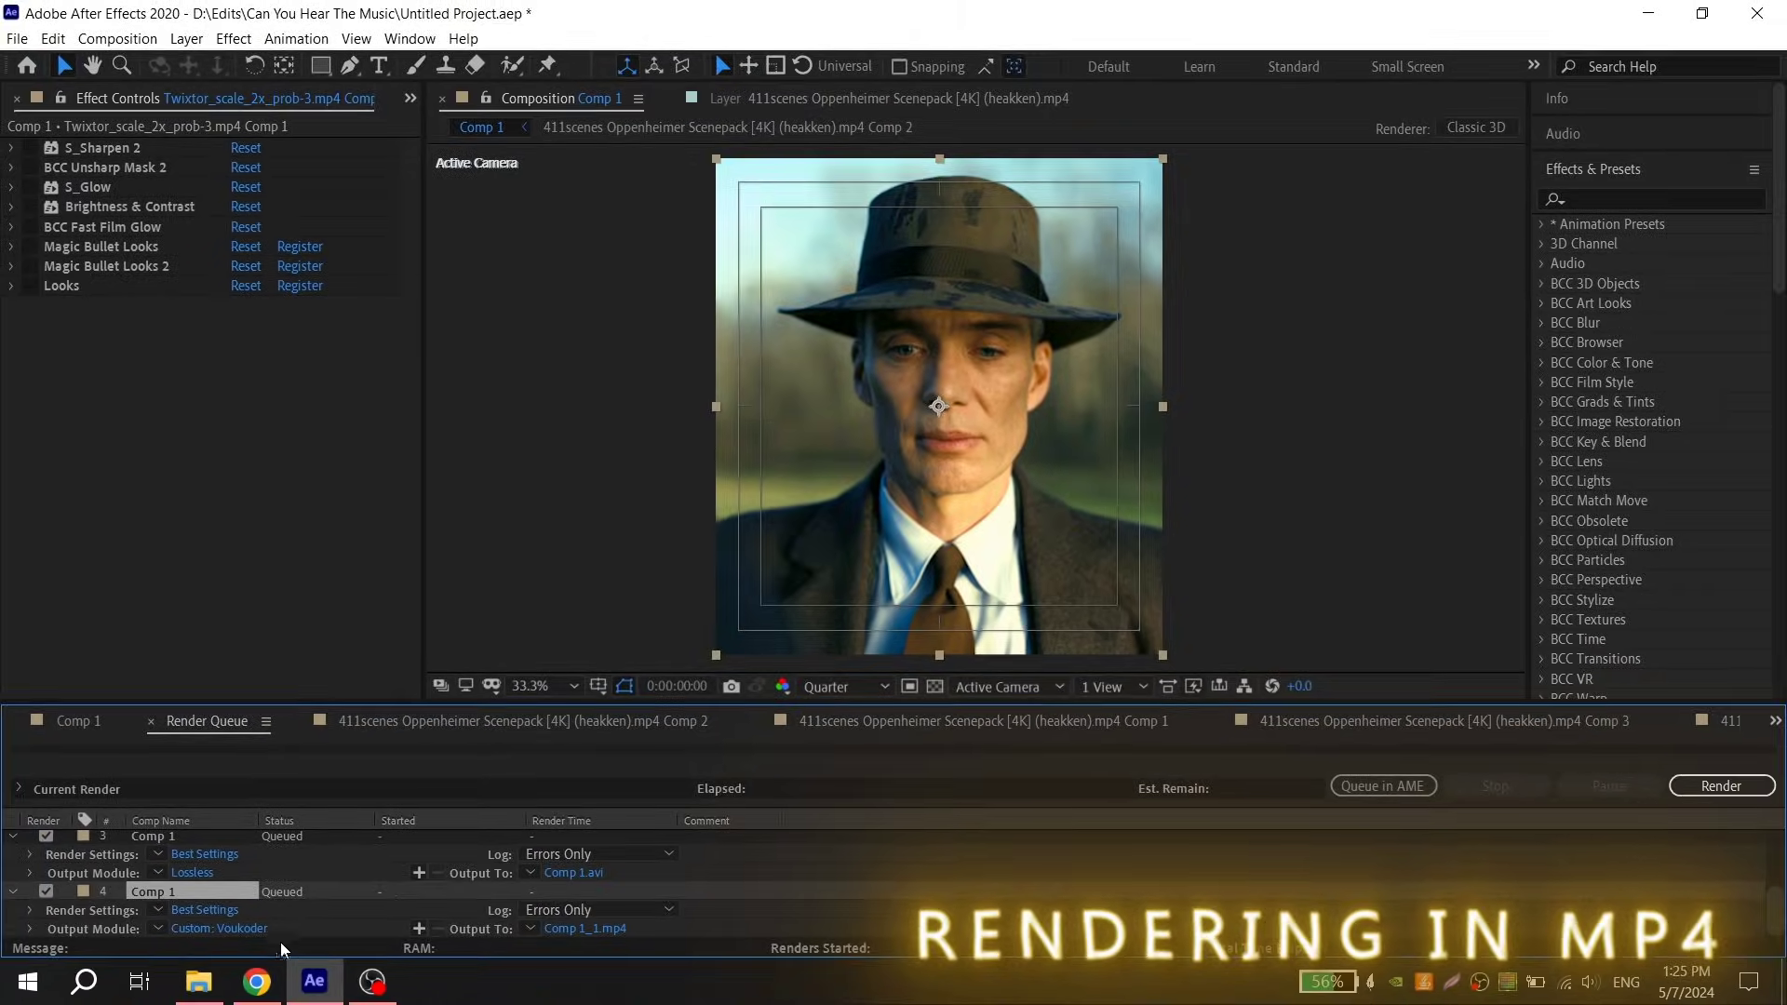
In Chrome, dismiss the ad and scroll the Voukoder page to the VoukoderPro 1.2.2 download.
{"action": "left_click", "coordinate": [257, 981]}
{"action": "left_click", "coordinate": [1108, 332]}
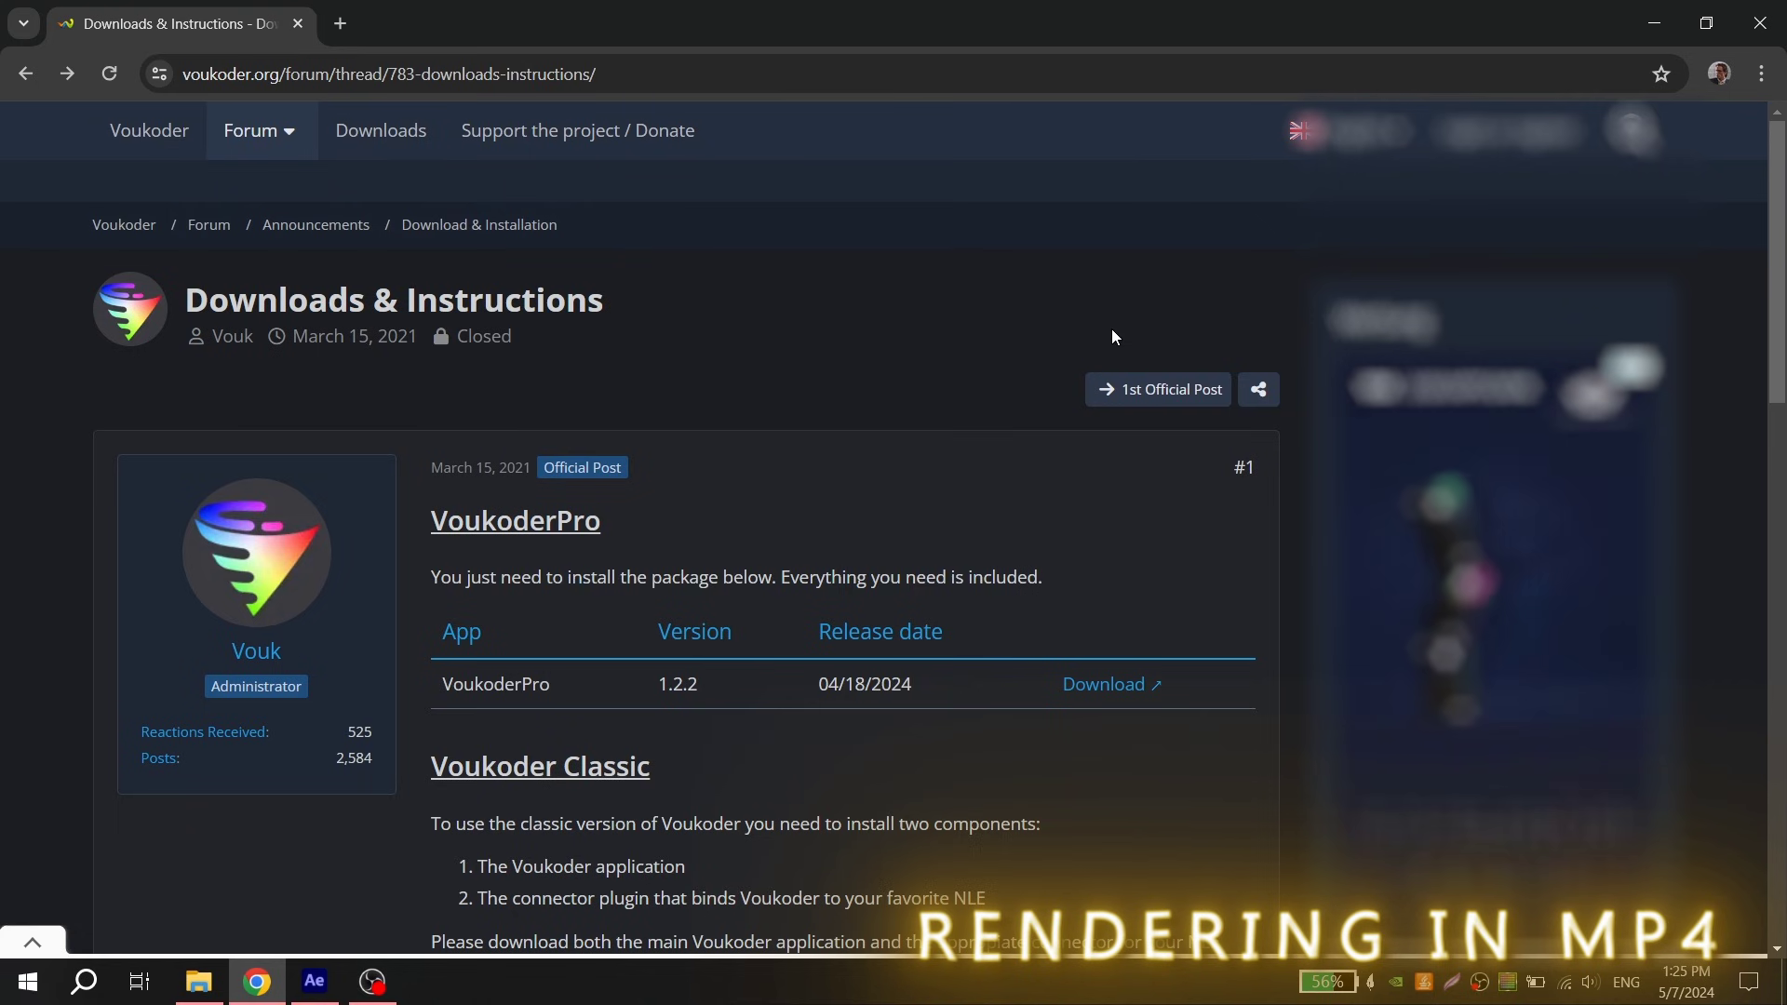
{"action": "scroll", "coordinate": [741, 378], "scroll_direction": "down", "scroll_amount": 12}
{"action": "scroll", "coordinate": [754, 447], "scroll_direction": "up", "scroll_amount": 12}
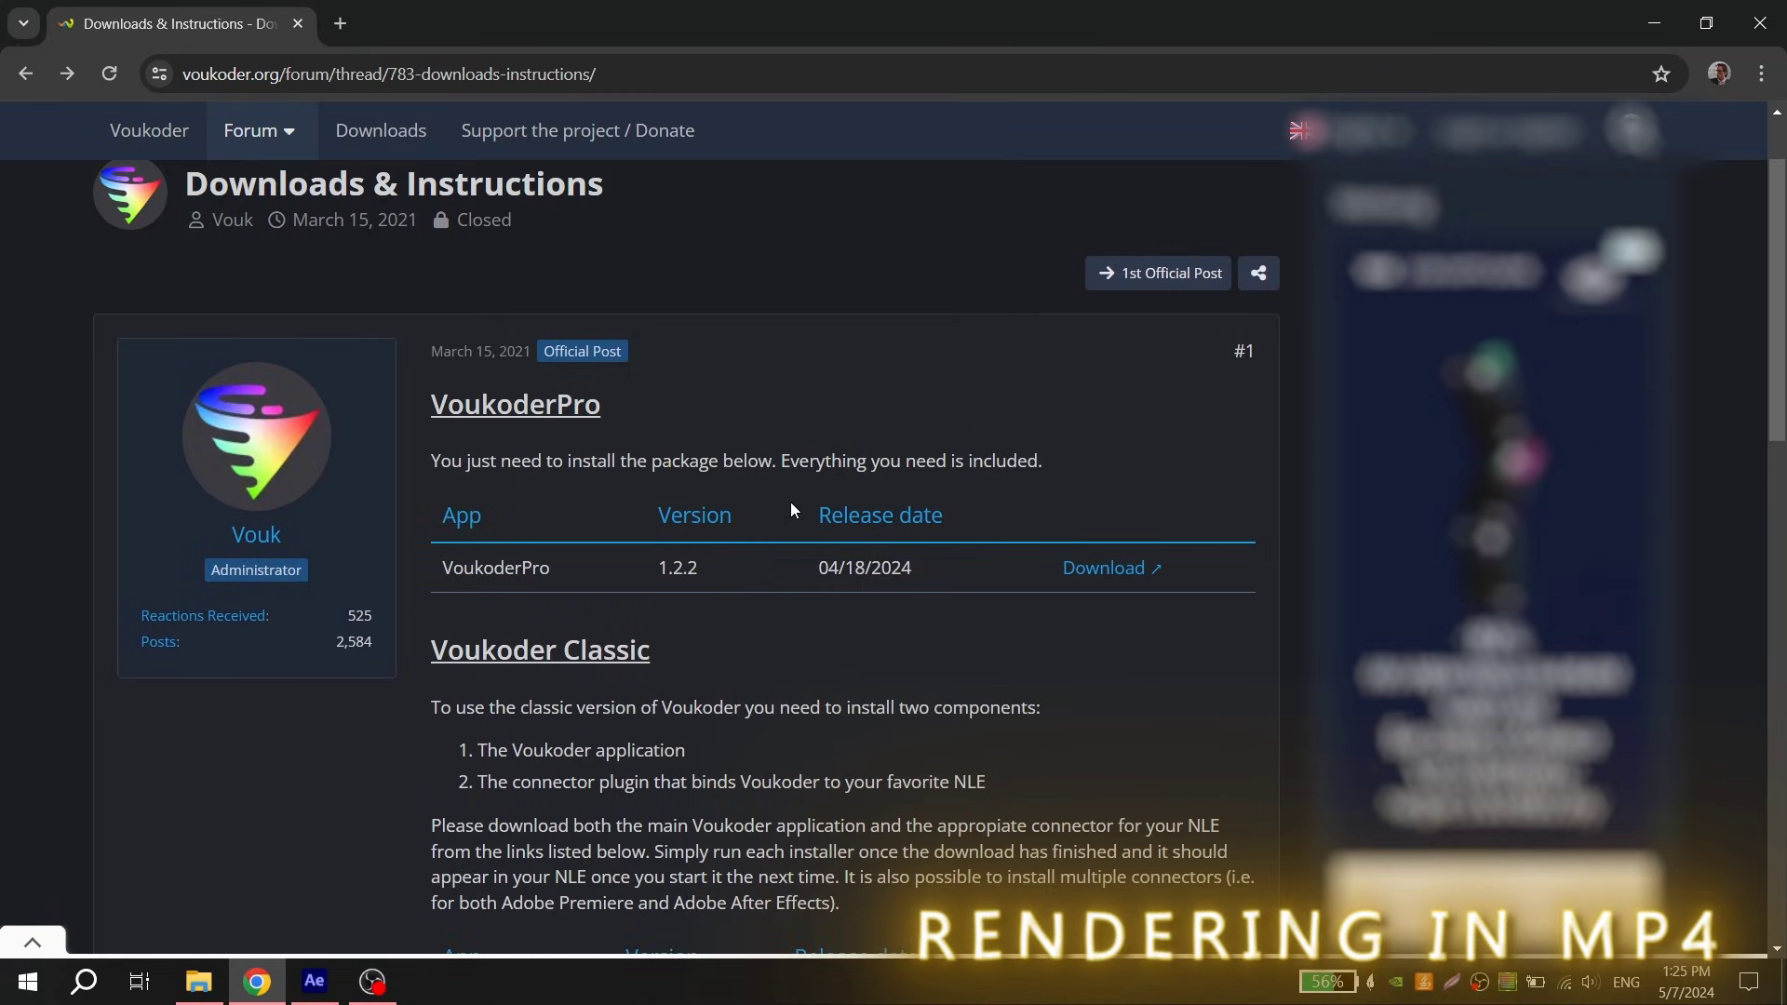
{"action": "scroll", "coordinate": [790, 500], "scroll_direction": "down", "scroll_amount": 3}
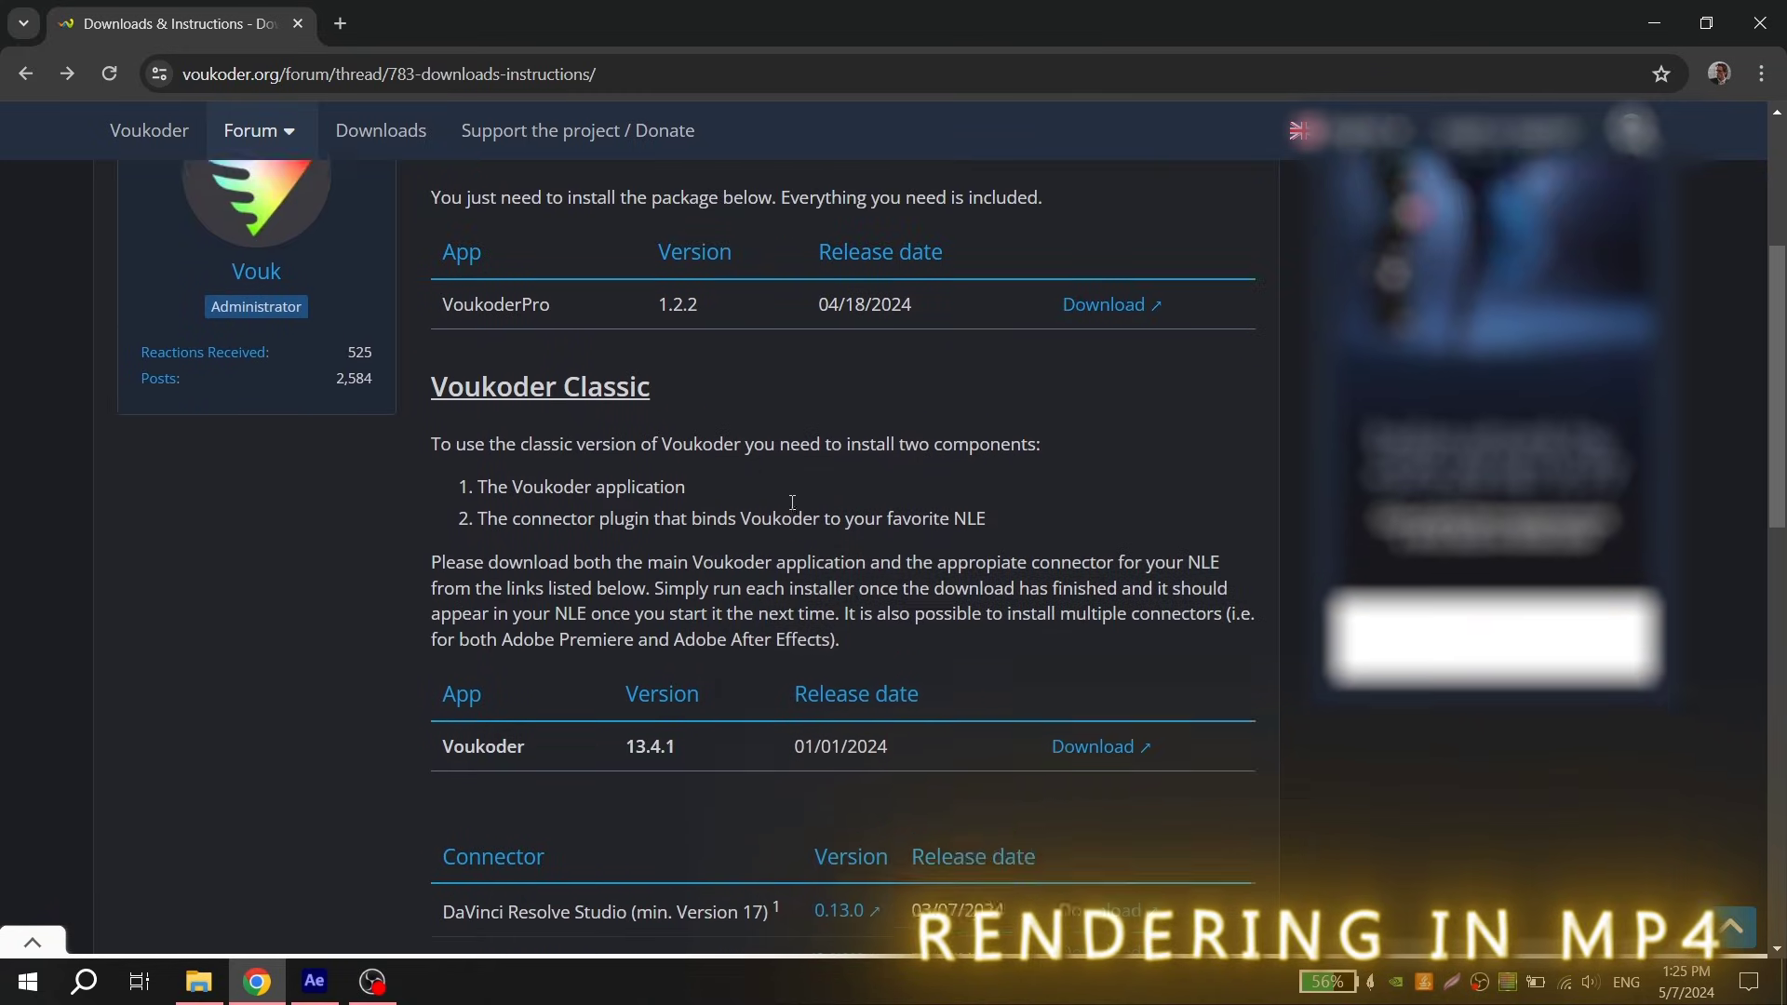
{"action": "scroll", "coordinate": [792, 503], "scroll_direction": "up", "scroll_amount": 4}
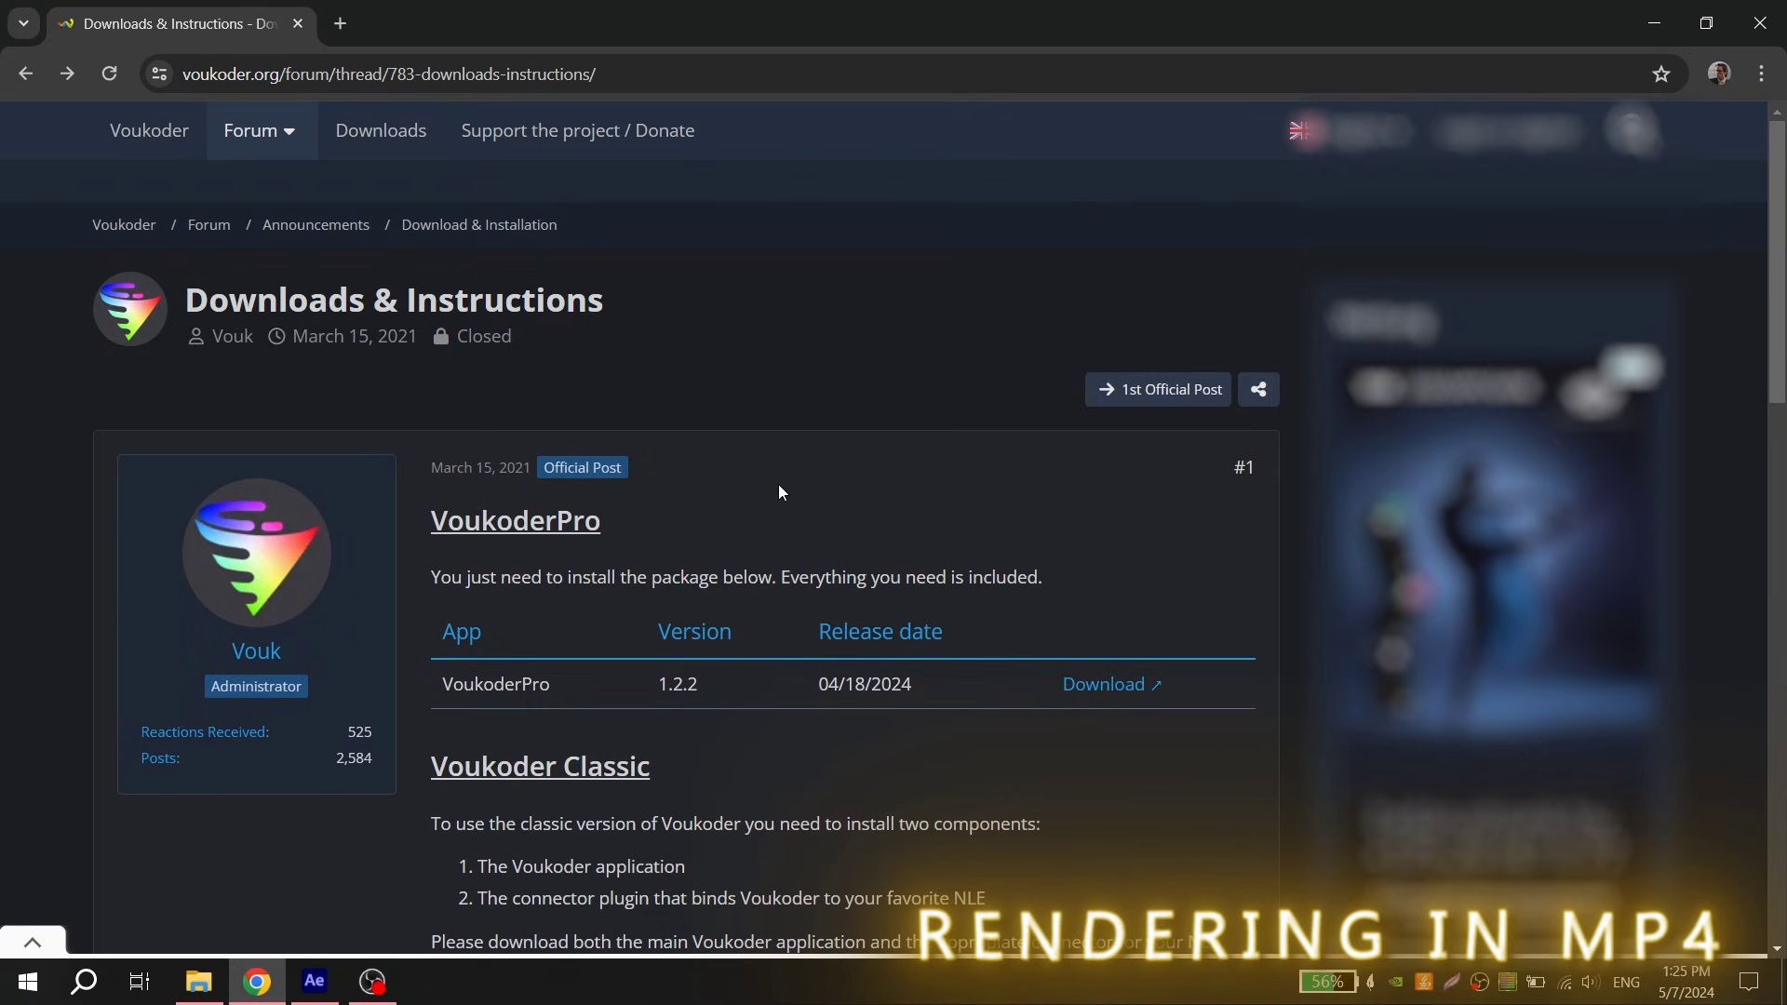
{"action": "scroll", "coordinate": [769, 478], "scroll_direction": "down", "scroll_amount": 1}
Preview Twixtor.mp4 from the Can You Hear The Music folder, then open it in VLC media player.
{"action": "left_click", "coordinate": [198, 985]}
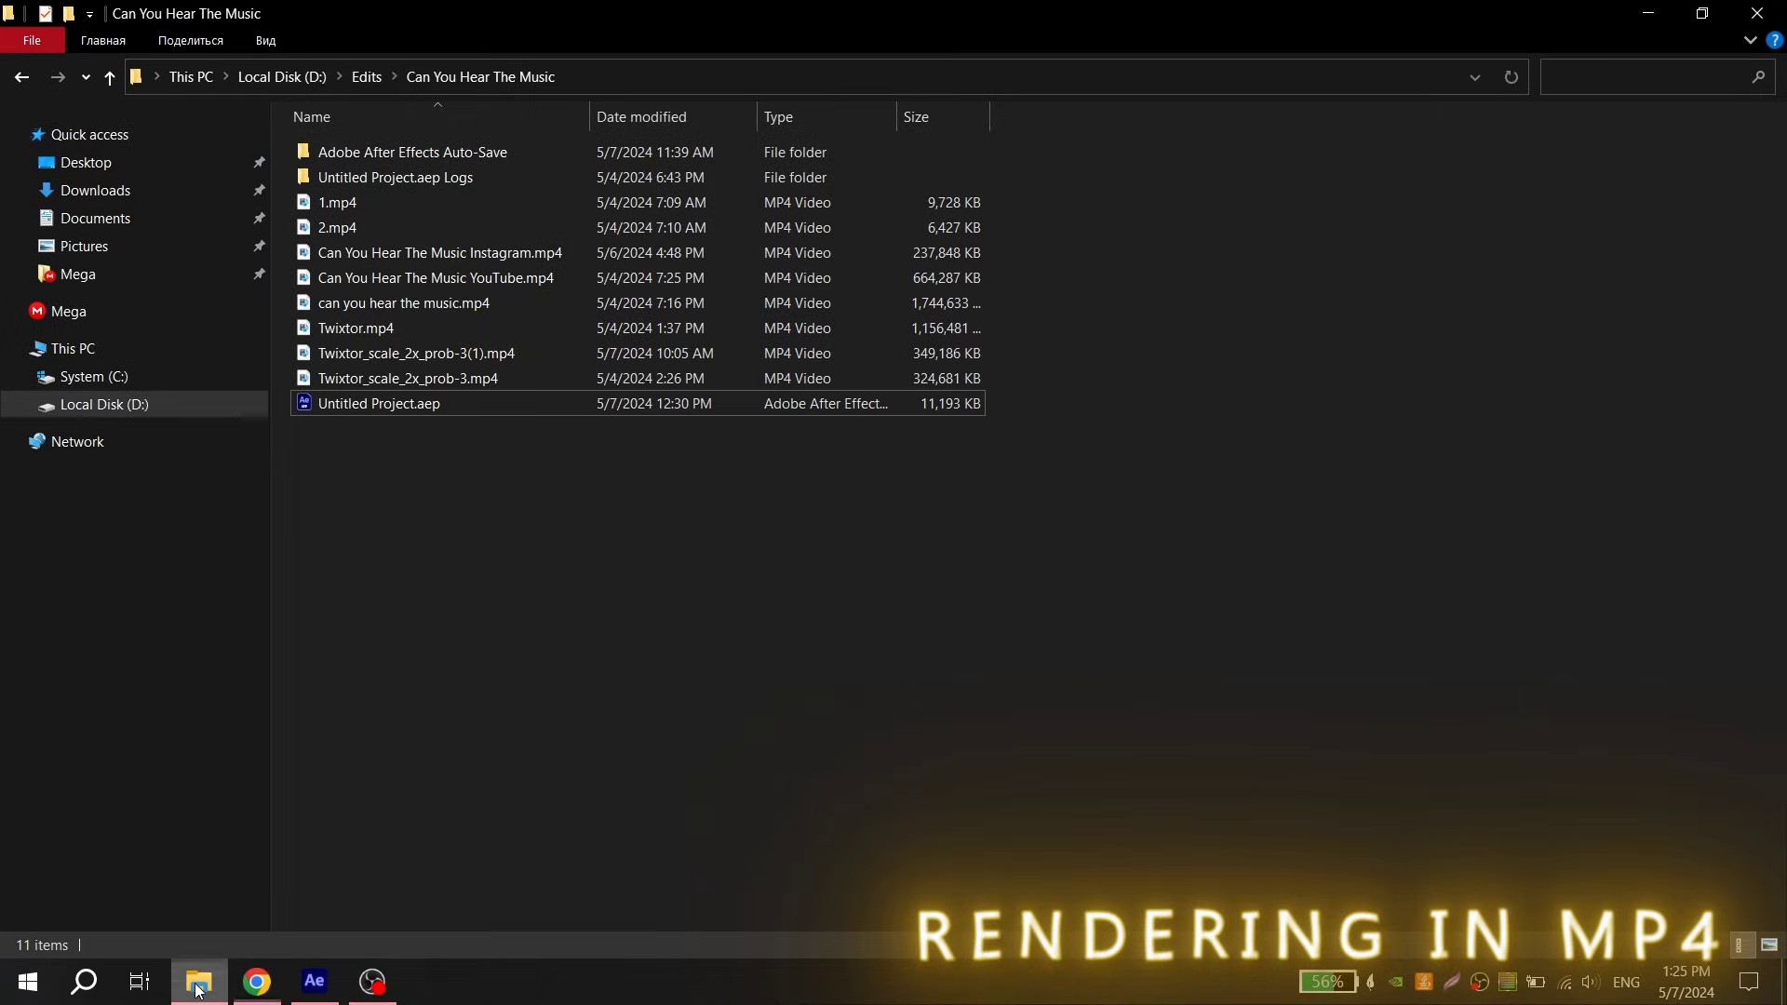
{"action": "double_click", "coordinate": [402, 333]}
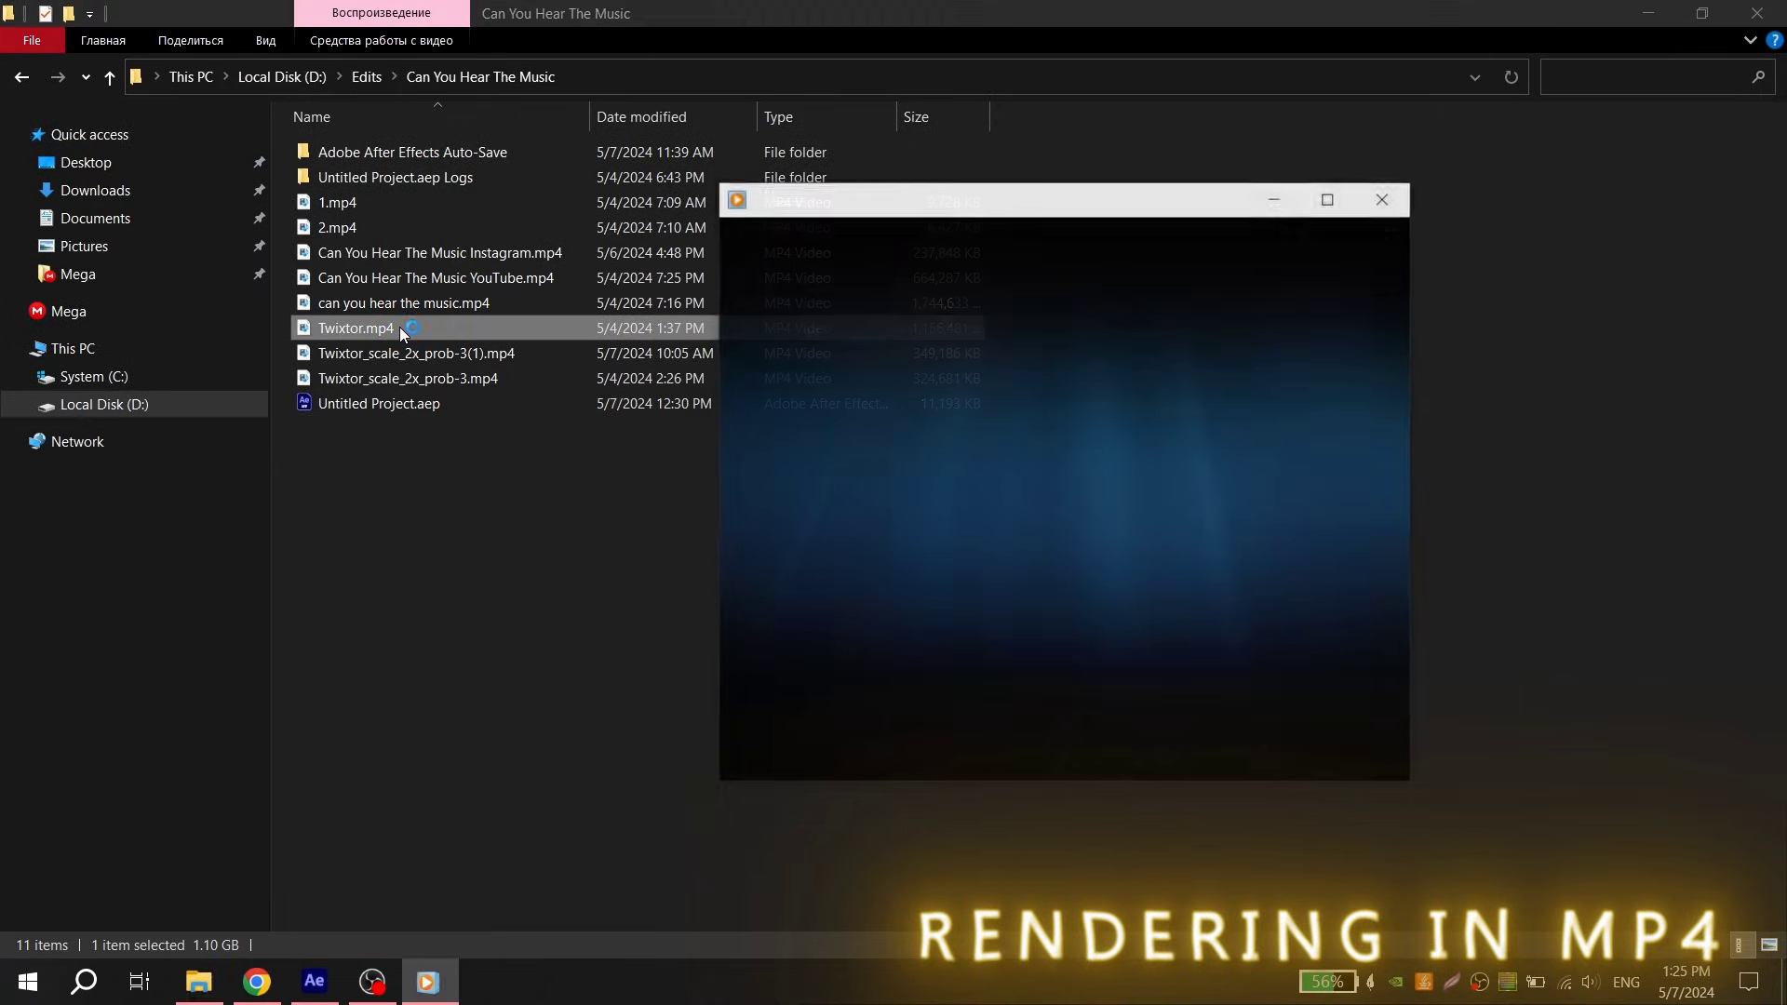
{"action": "left_click_drag", "start_coordinate": [1109, 201], "coordinate": [815, 141]}
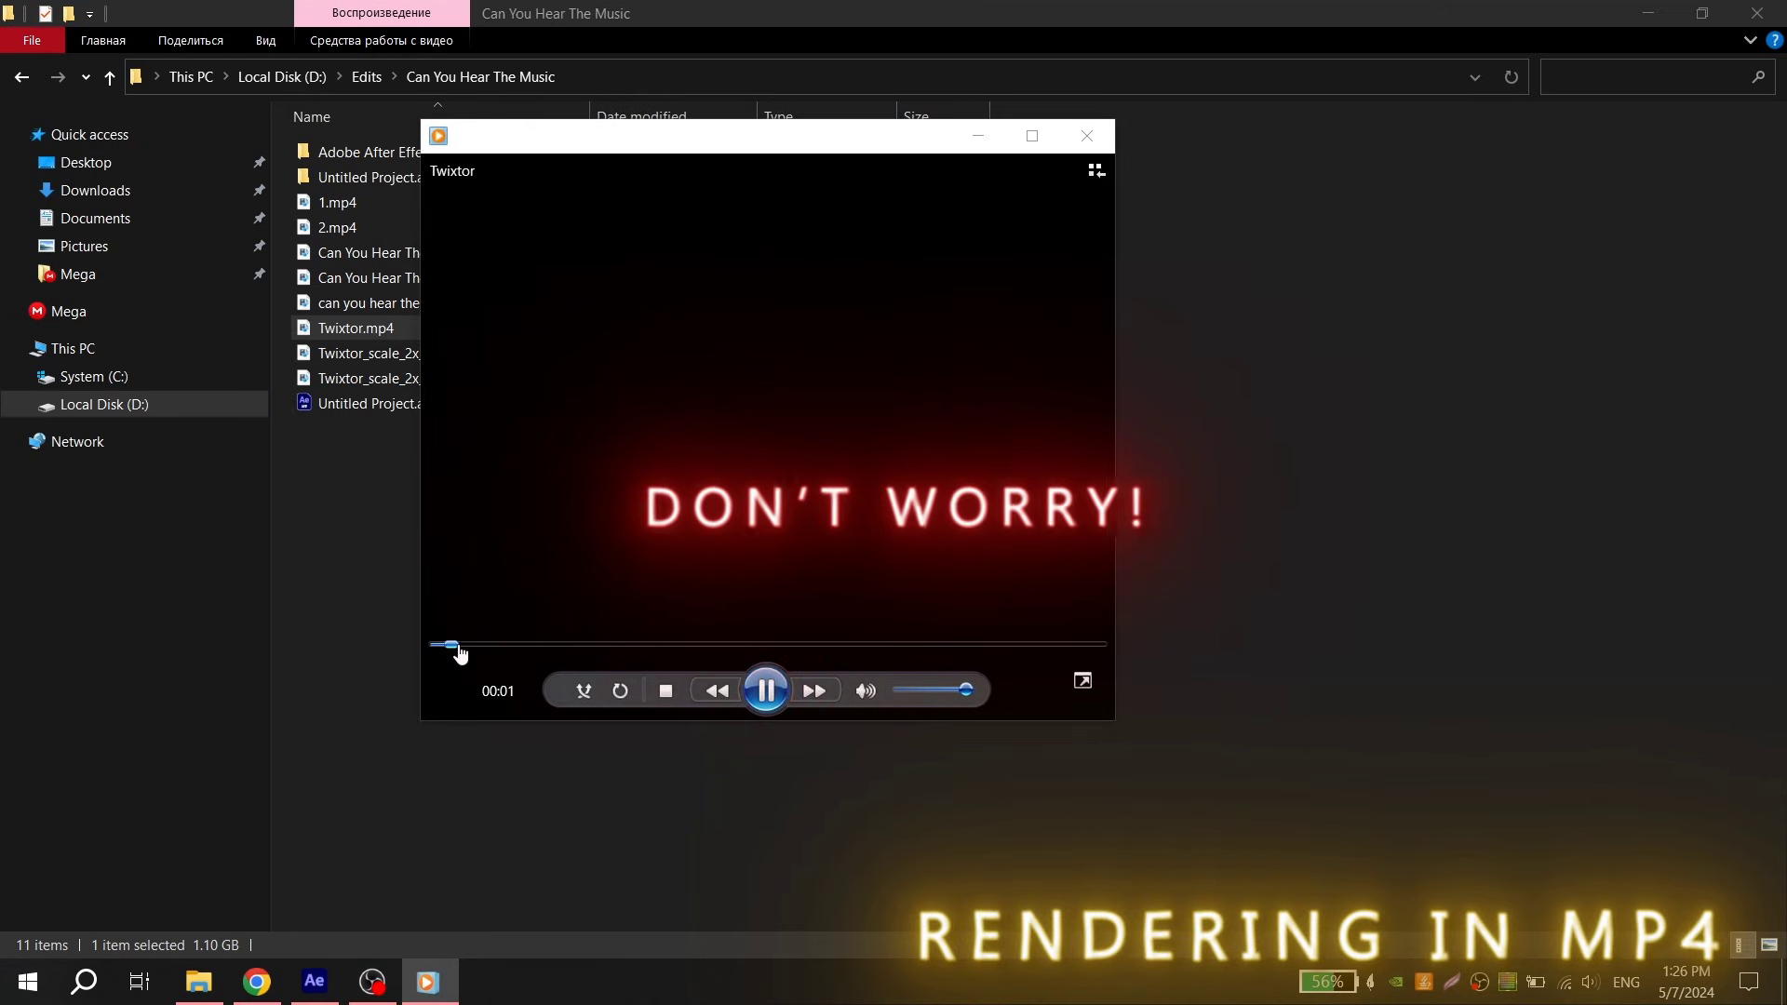
{"action": "left_click", "coordinate": [1086, 136]}
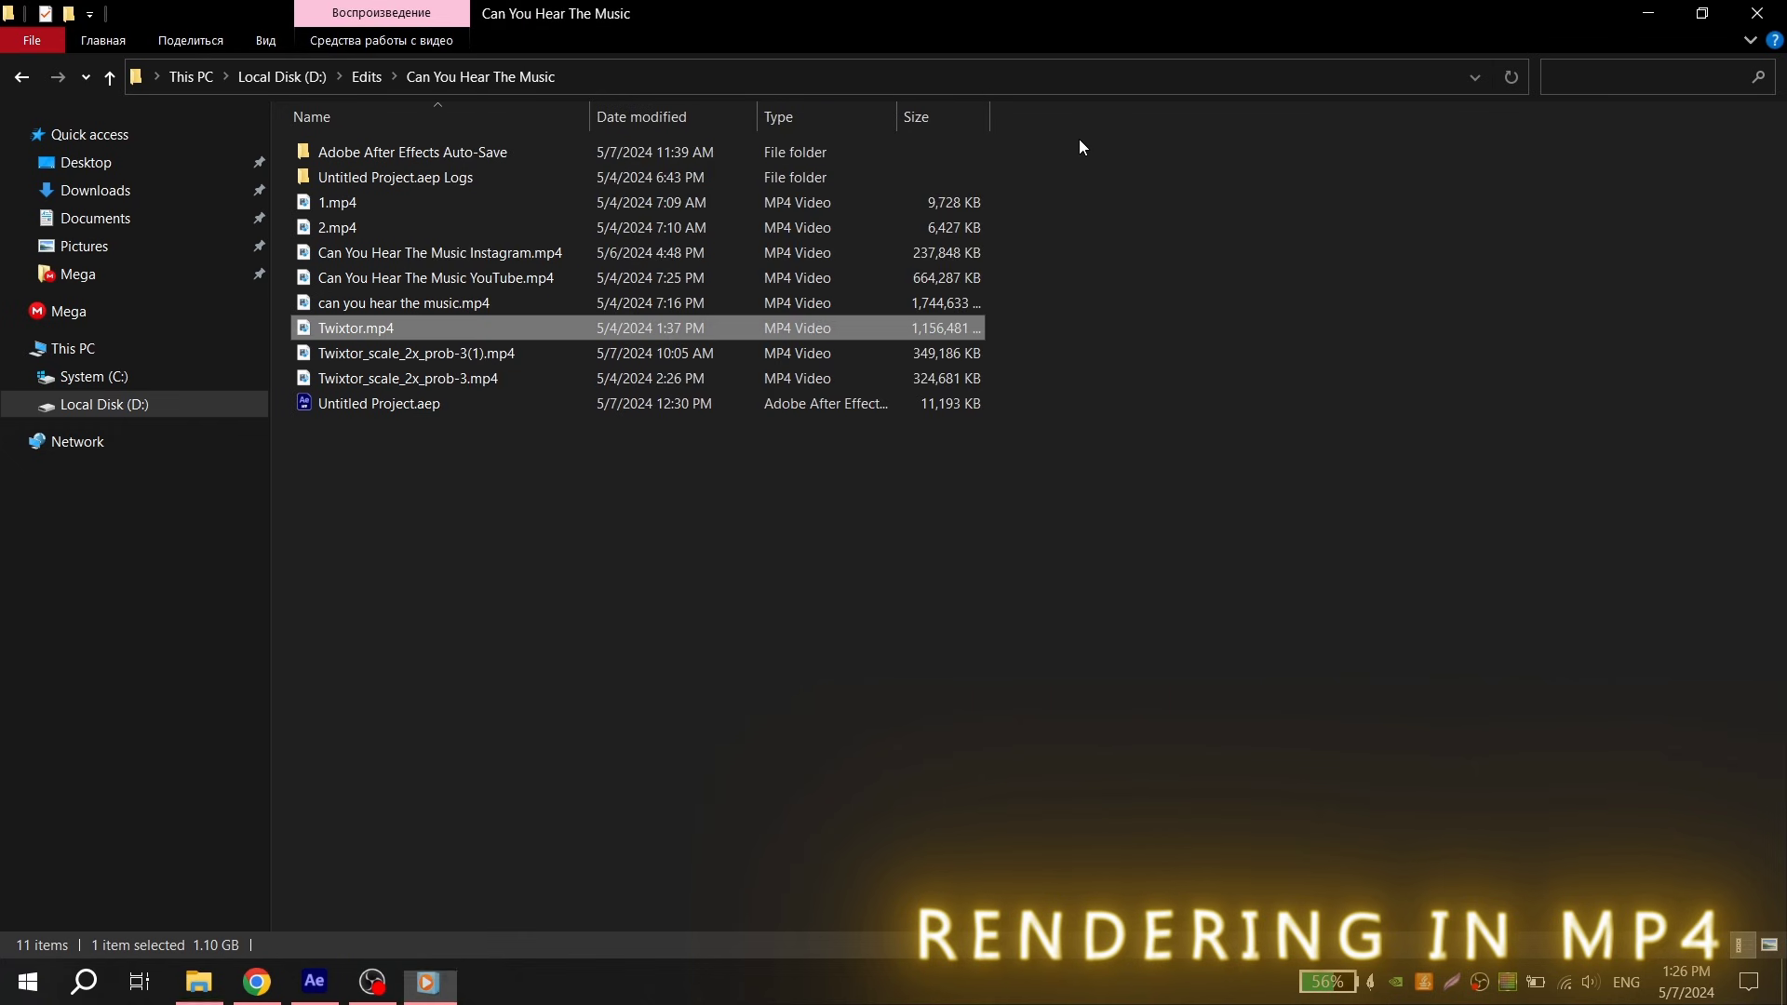
{"action": "right_click", "coordinate": [398, 338]}
{"action": "mouse_move", "coordinate": [707, 432]}
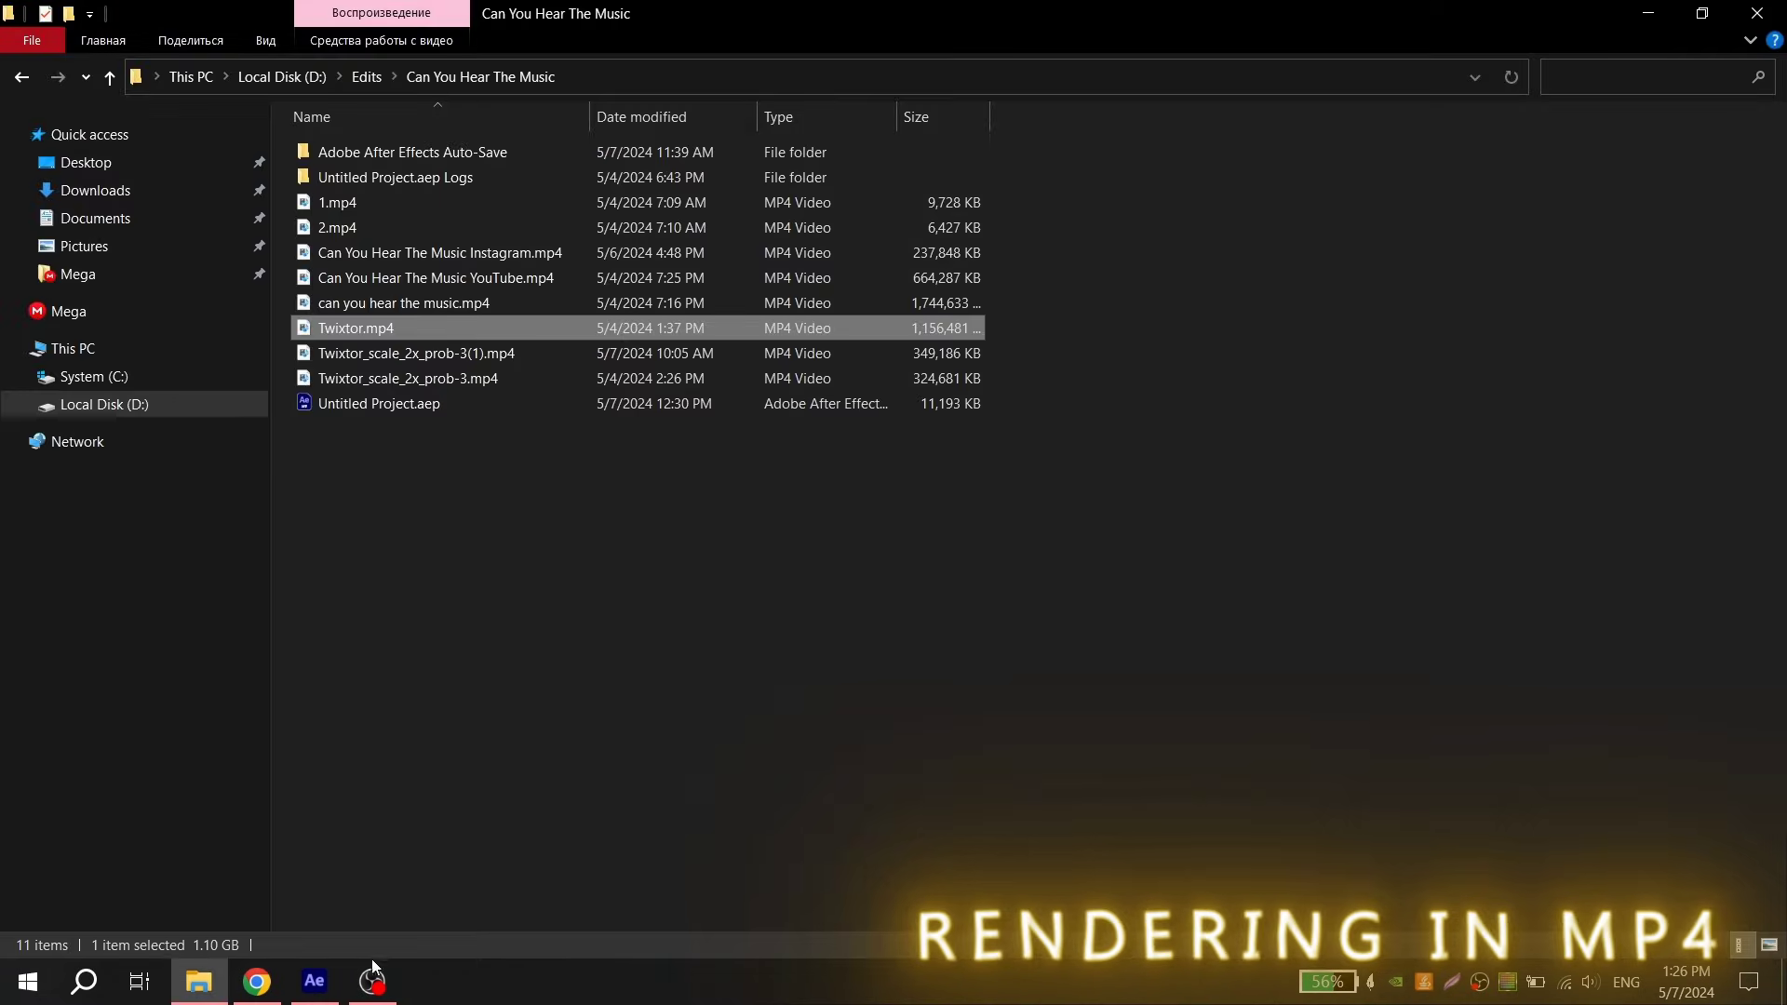
Set Revert Compression 60, Recover Details 45, Sharpen 35, Reduce Noise 15, Antialias/DeBlur 50.
{"action": "left_click", "coordinate": [335, 983]}
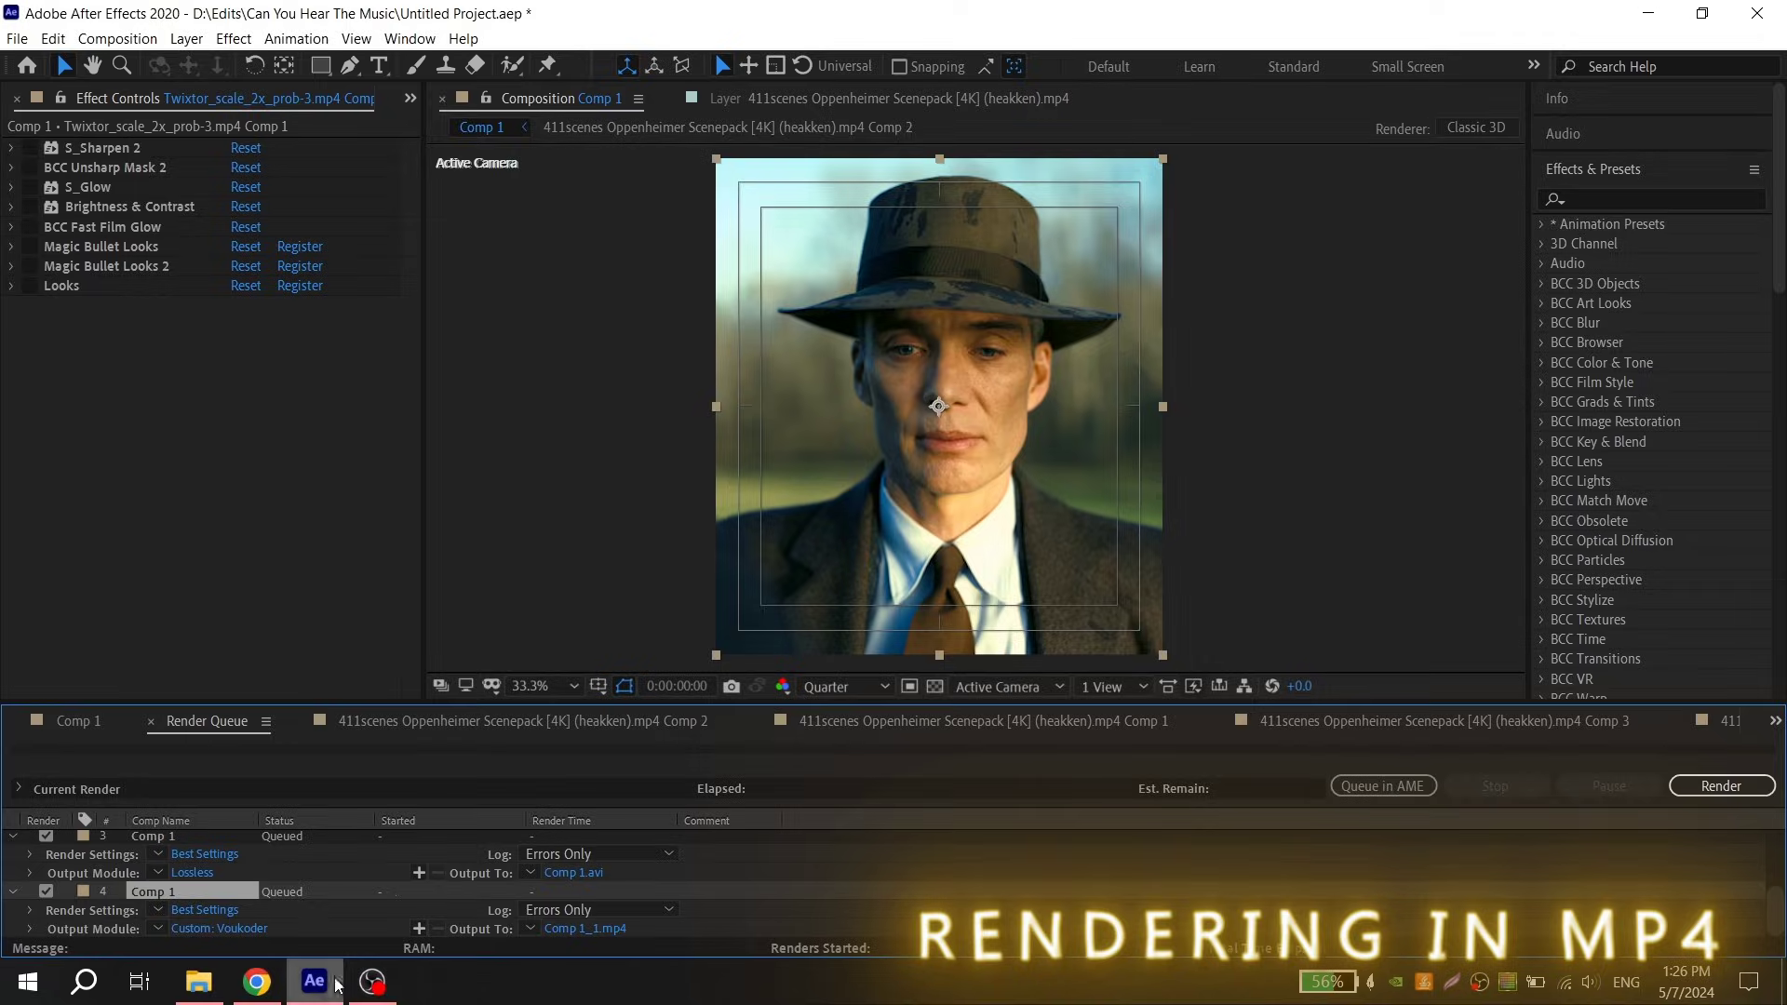
{"action": "left_click", "coordinate": [104, 717]}
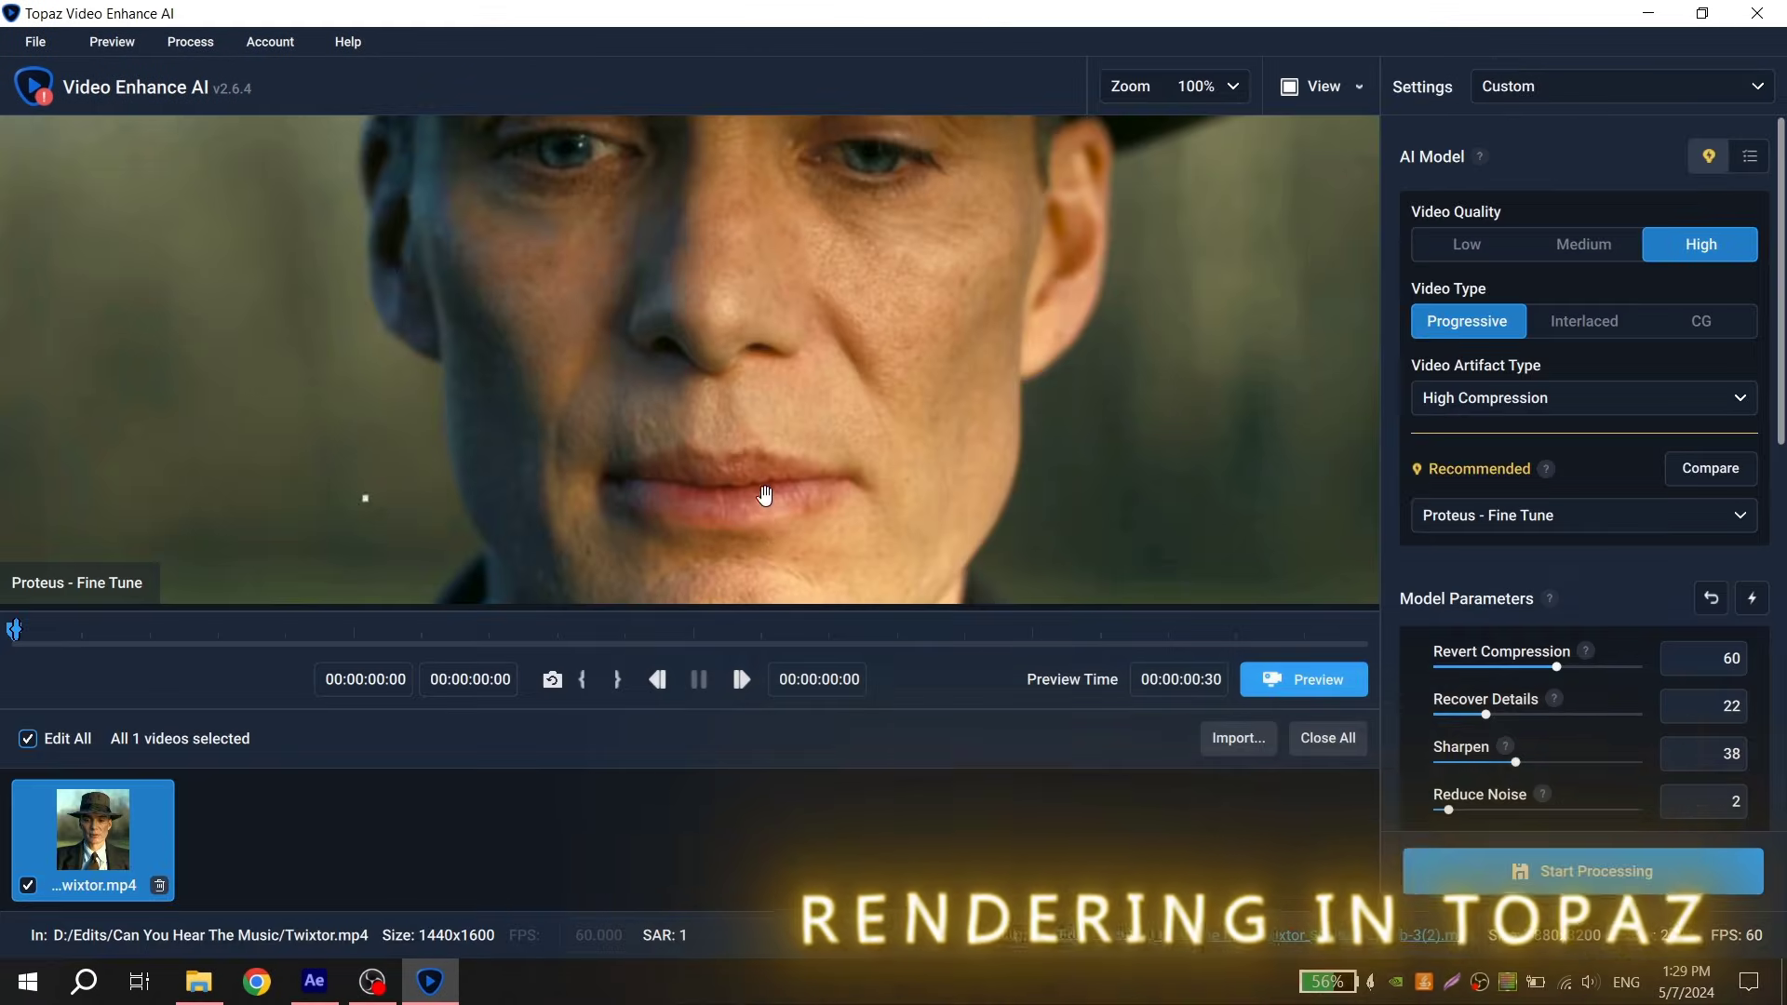
{"action": "scroll", "coordinate": [754, 478], "scroll_direction": "down", "scroll_amount": 3}
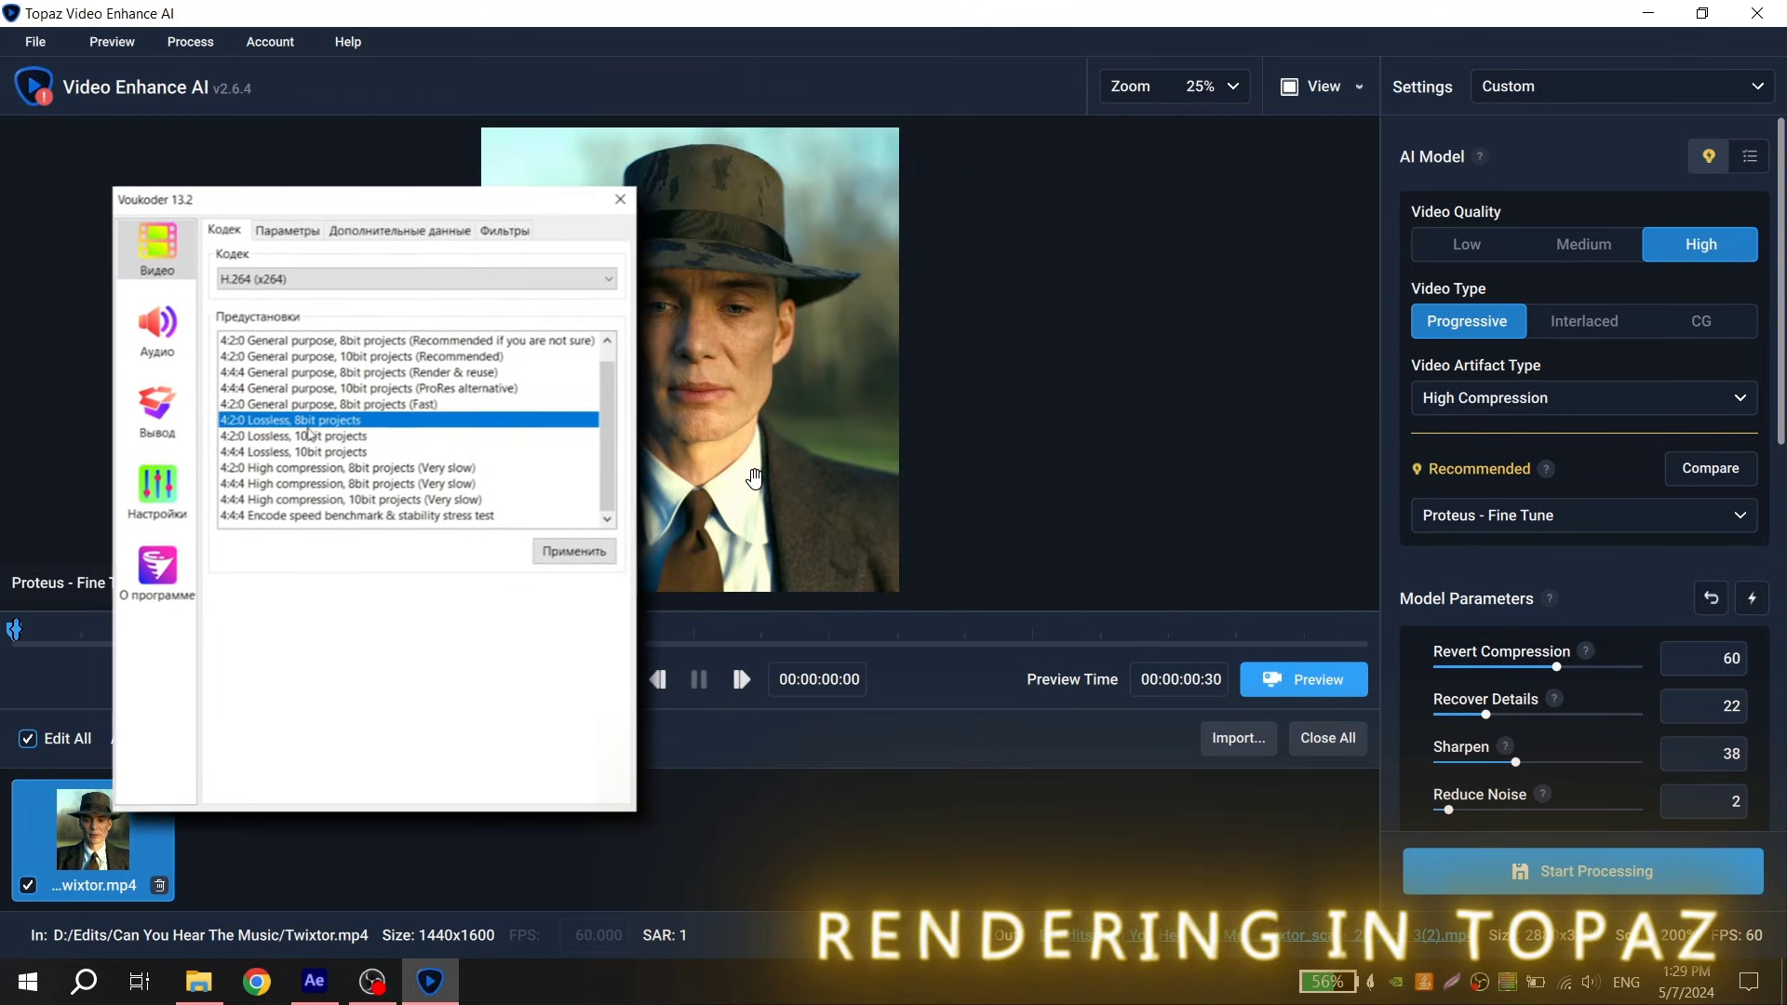
{"action": "left_click", "coordinate": [1557, 668]}
{"action": "left_click_drag", "start_coordinate": [1557, 671], "coordinate": [1554, 670]}
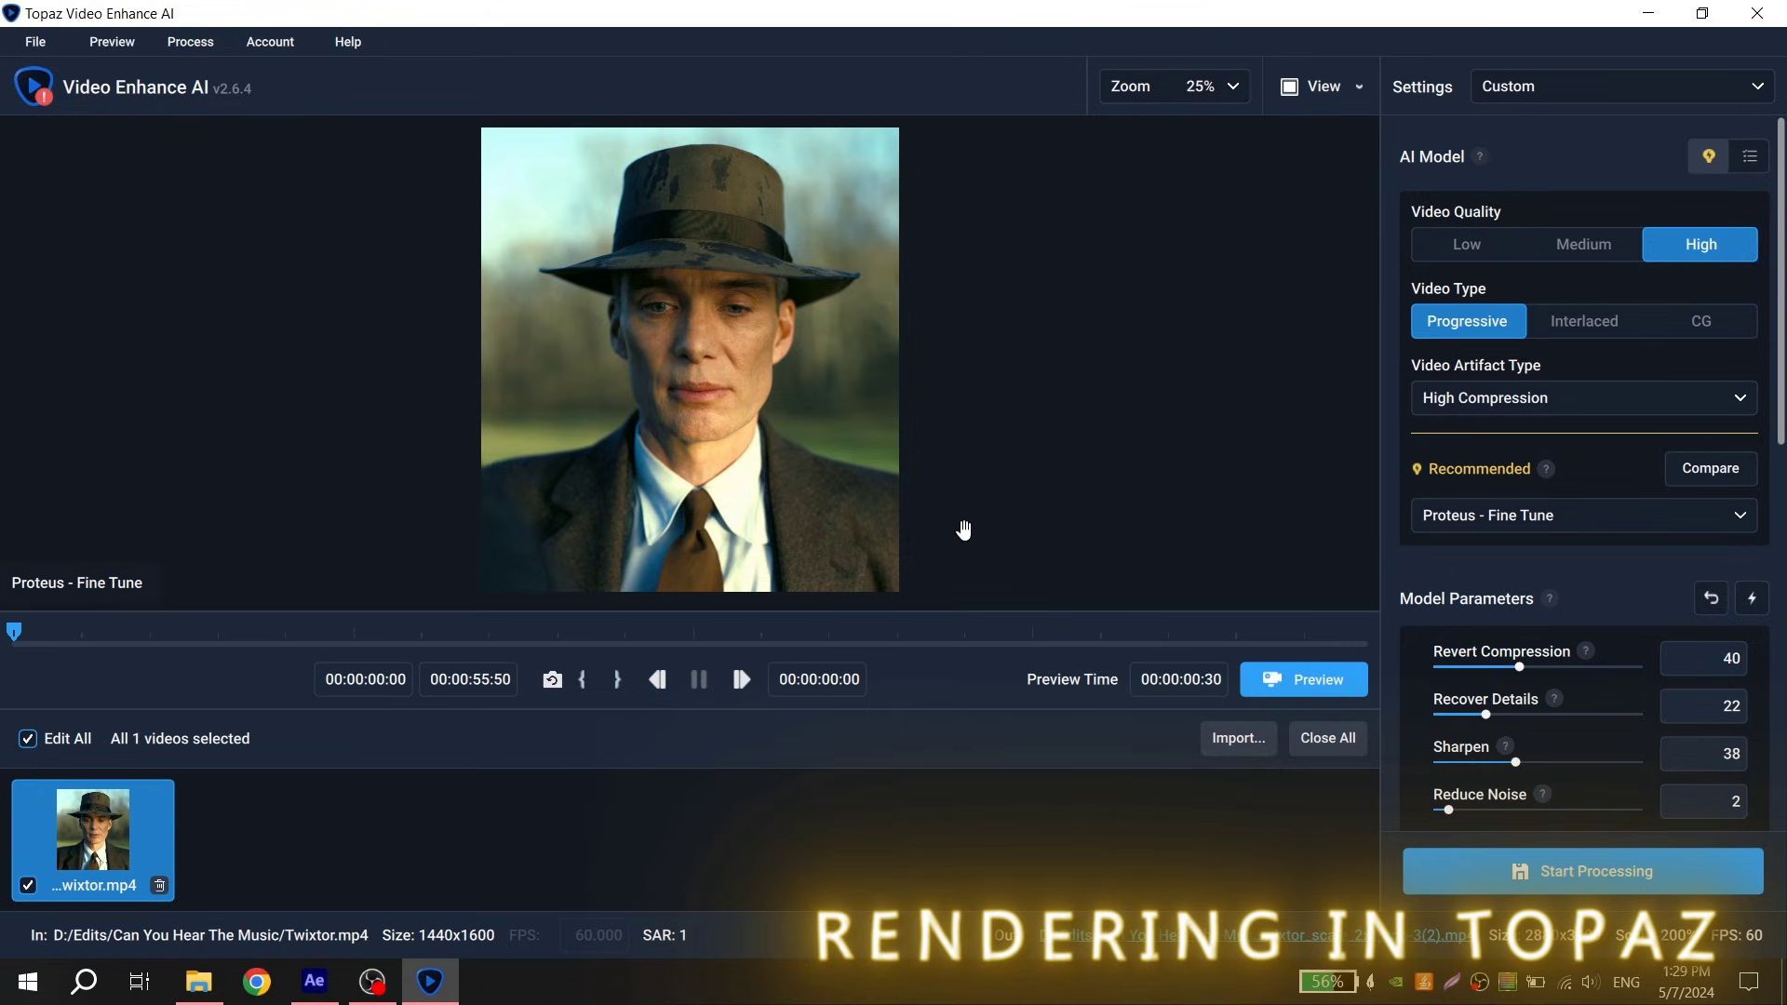
{"action": "scroll", "coordinate": [786, 524], "scroll_direction": "up", "scroll_amount": 4}
{"action": "scroll", "coordinate": [787, 525], "scroll_direction": "down", "scroll_amount": 2}
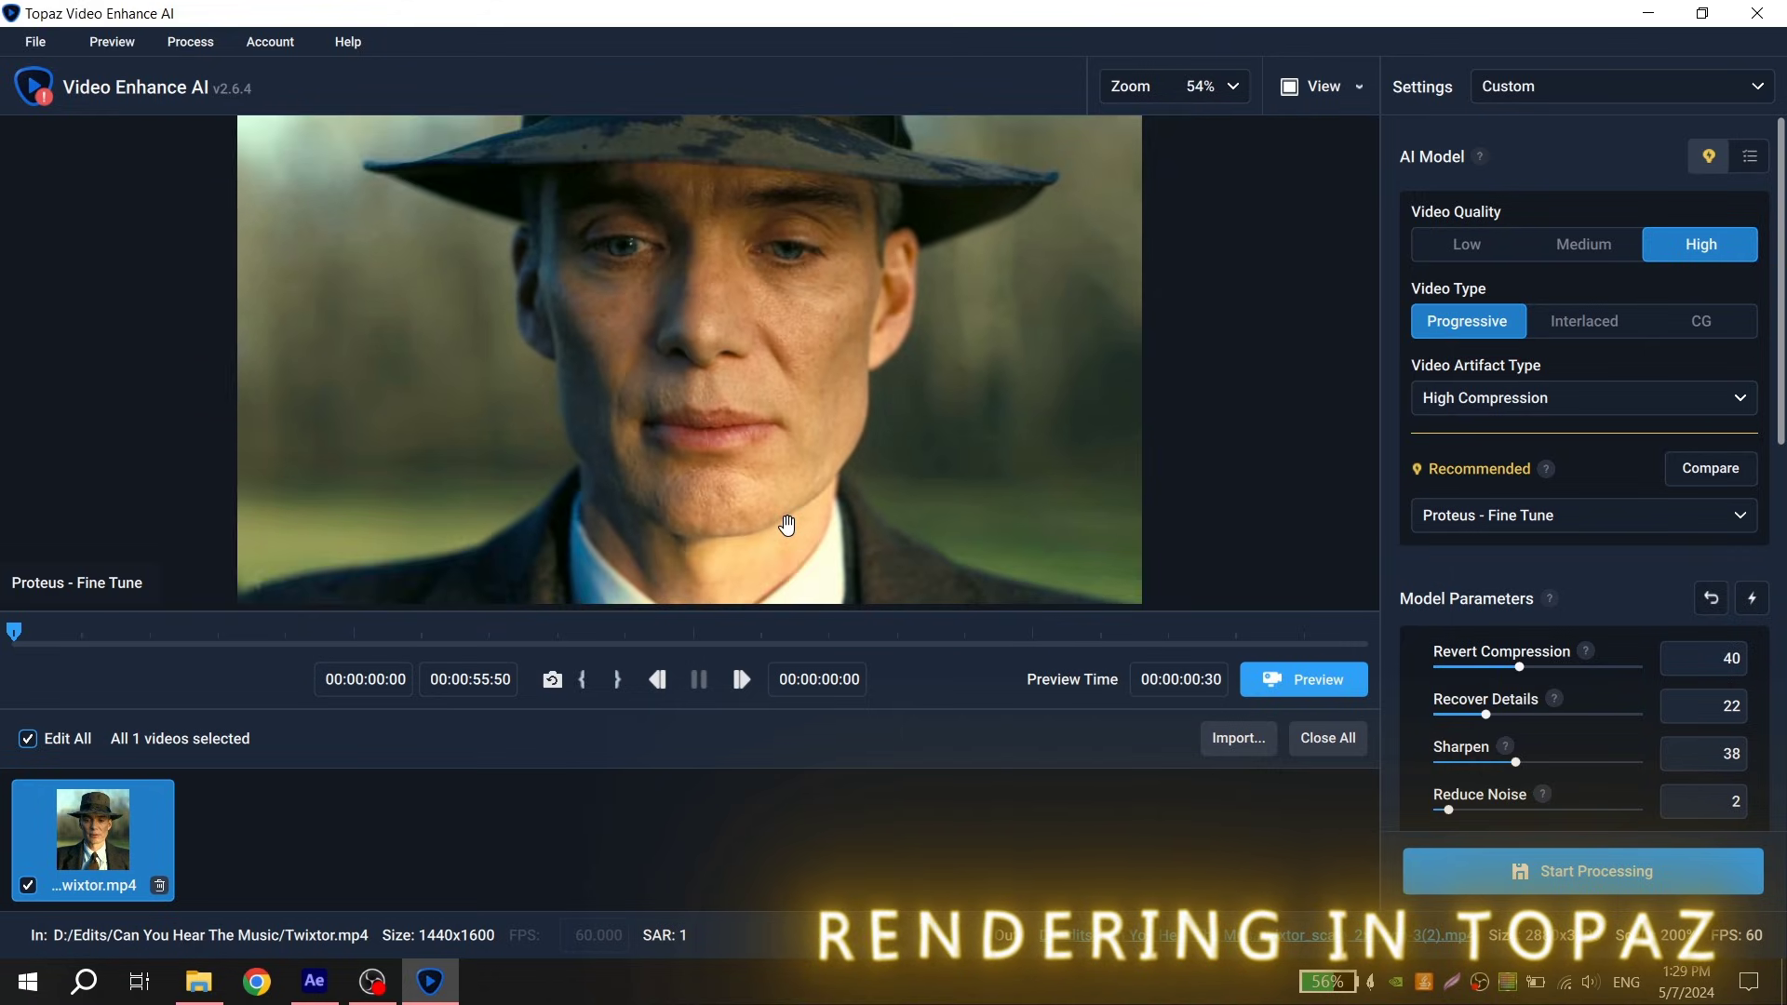
{"action": "scroll", "coordinate": [786, 524], "scroll_direction": "down", "scroll_amount": 2}
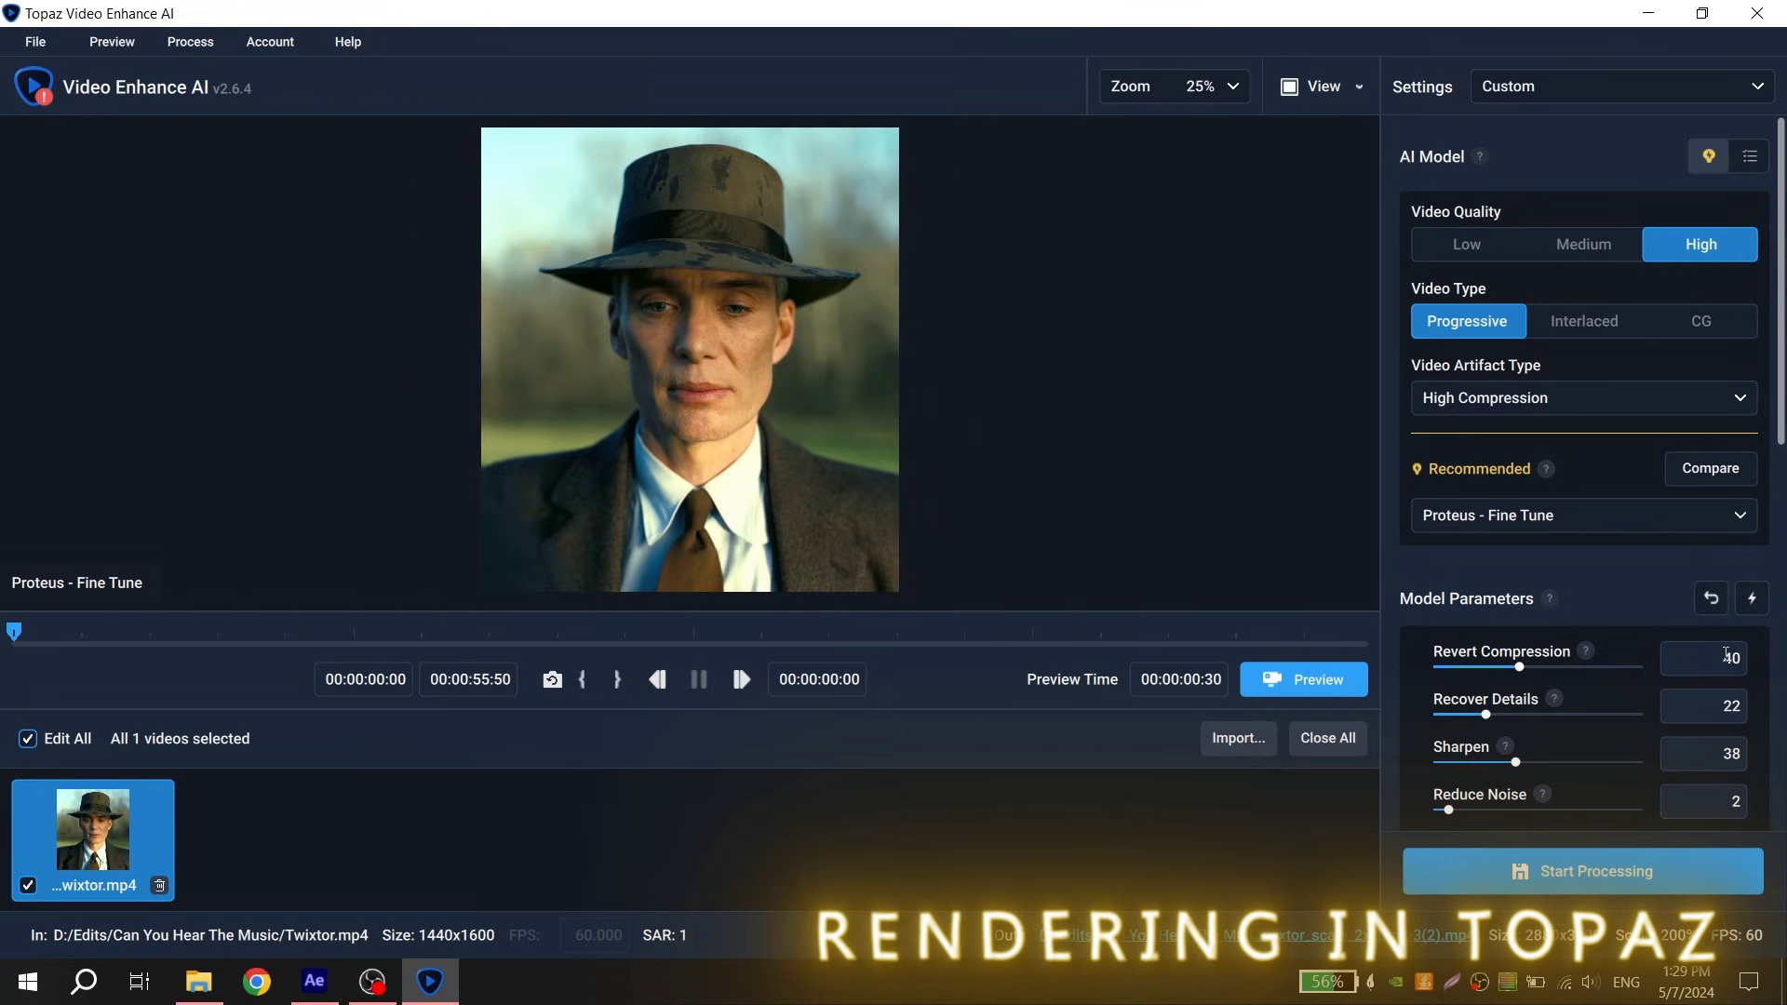
{"action": "scroll", "coordinate": [1633, 594], "scroll_direction": "down", "scroll_amount": 2}
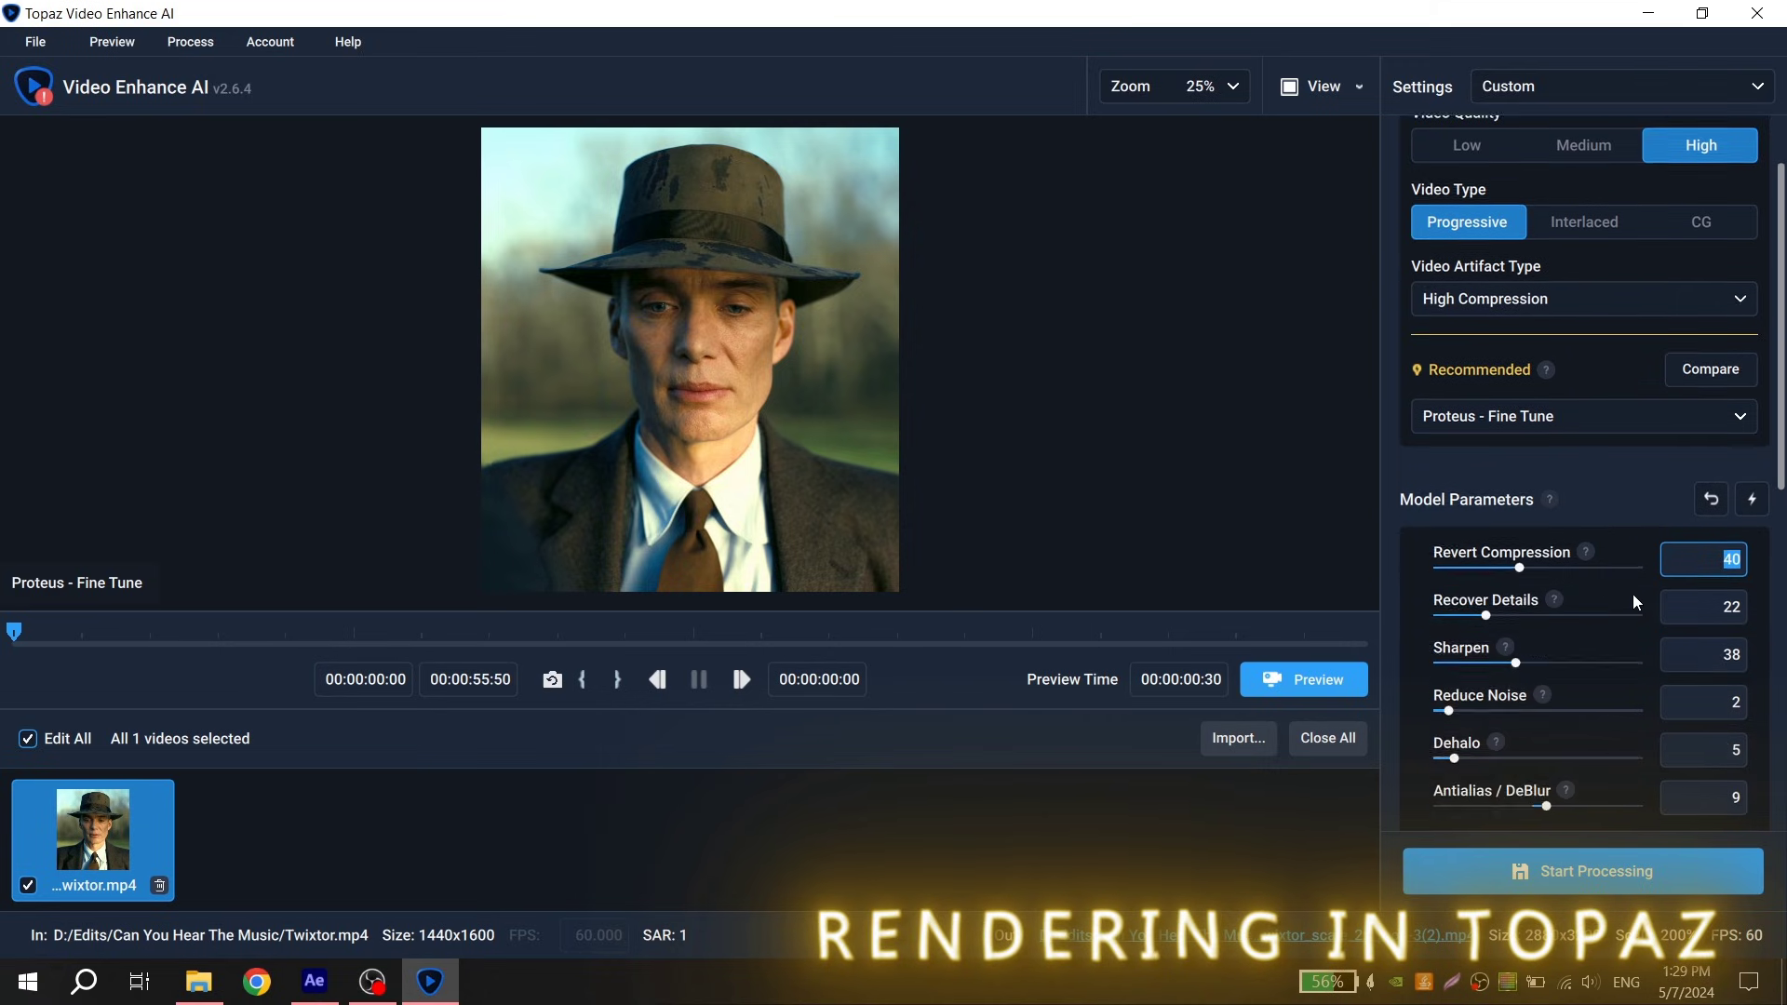
{"action": "scroll", "coordinate": [1601, 558], "scroll_direction": "up", "scroll_amount": 2}
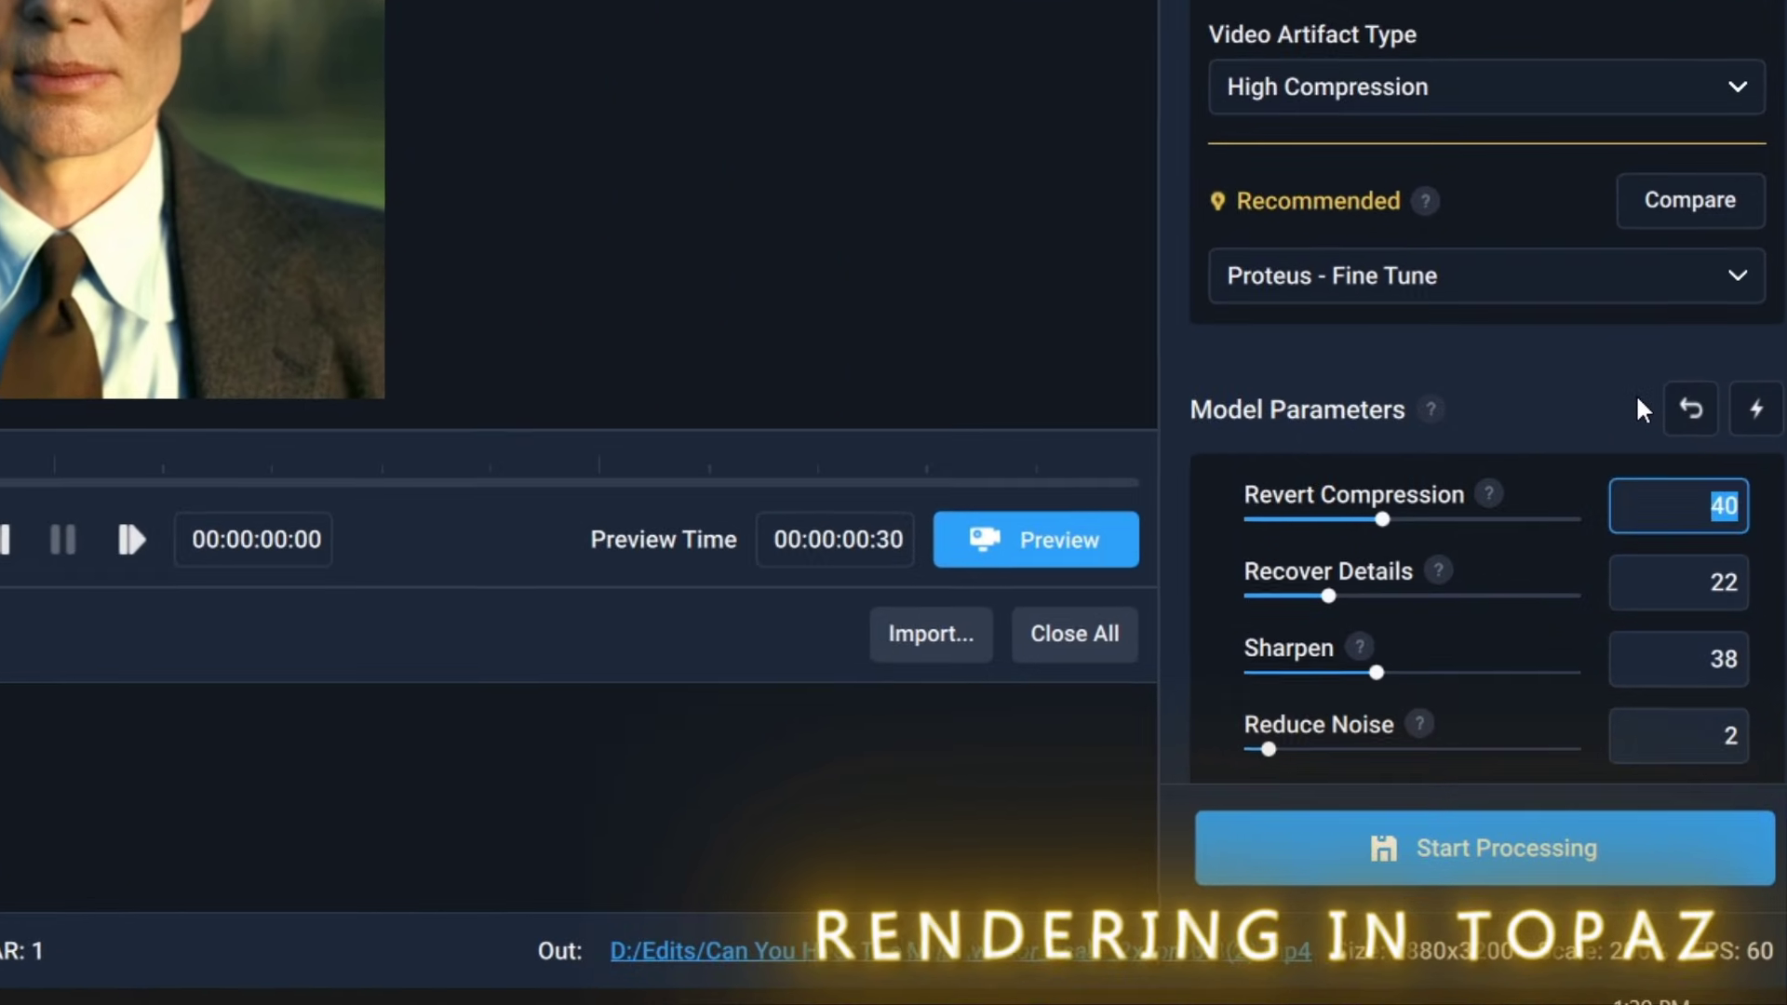
{"action": "type", "text": "60"}
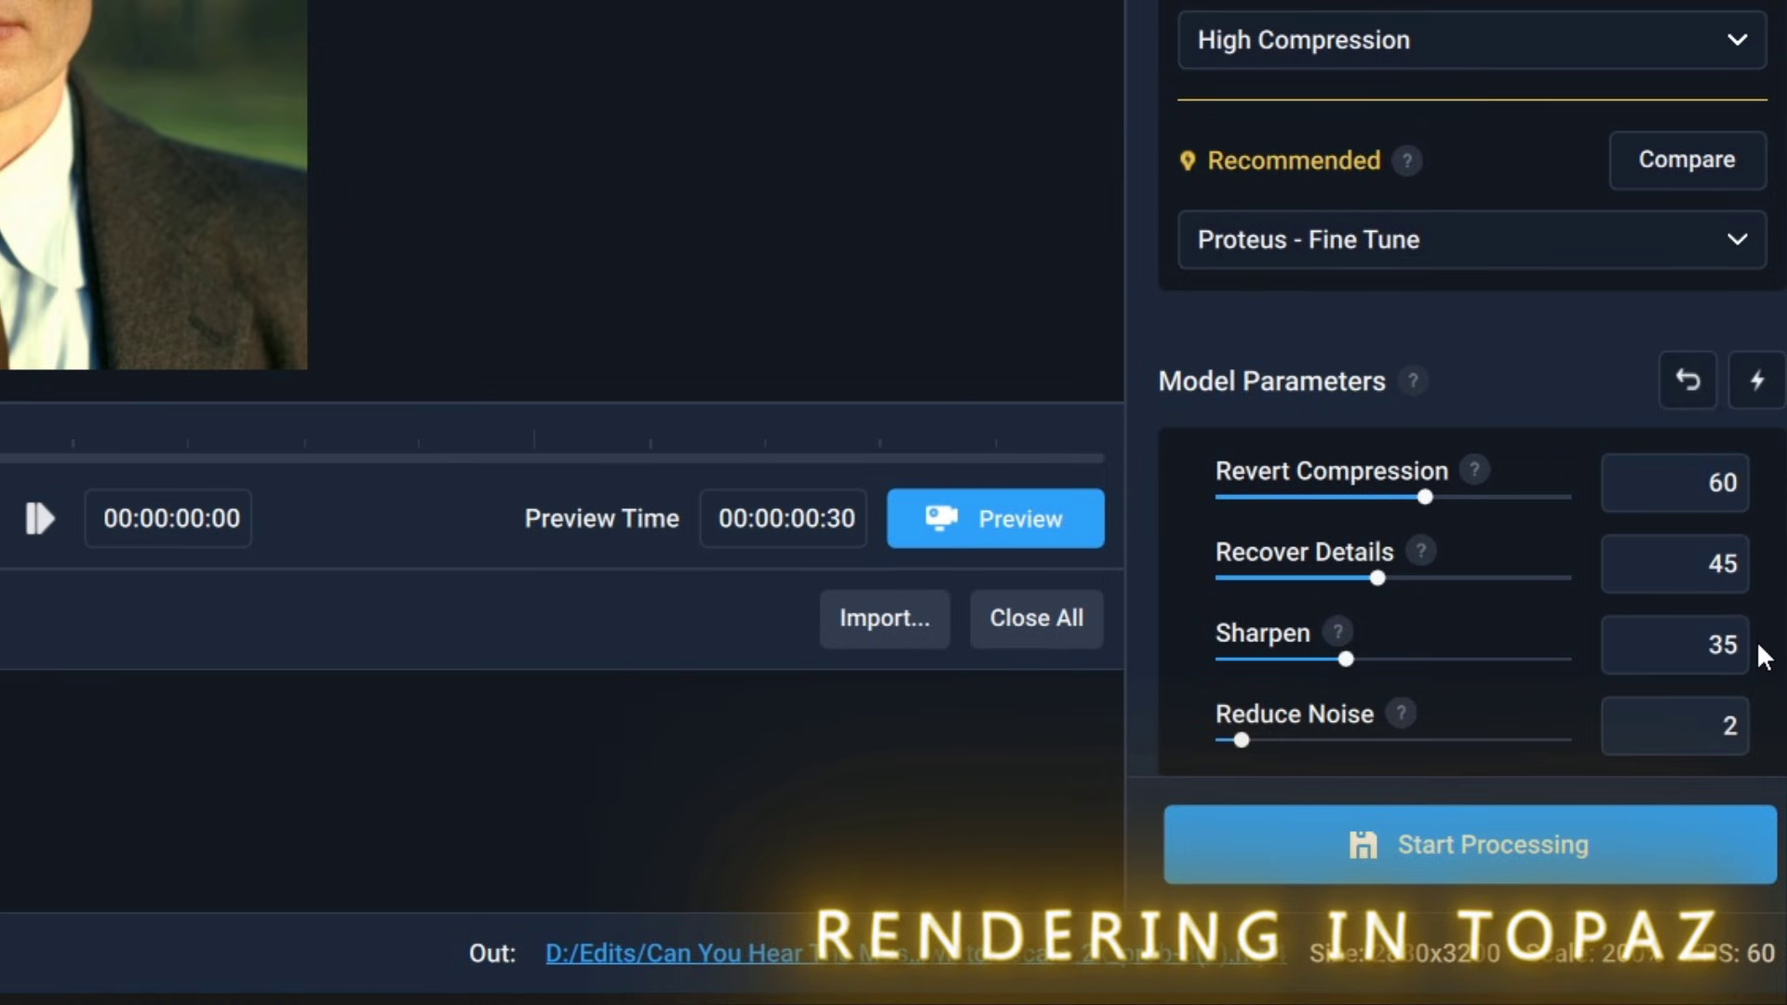
{"action": "scroll", "coordinate": [1764, 656], "scroll_direction": "down", "scroll_amount": 3}
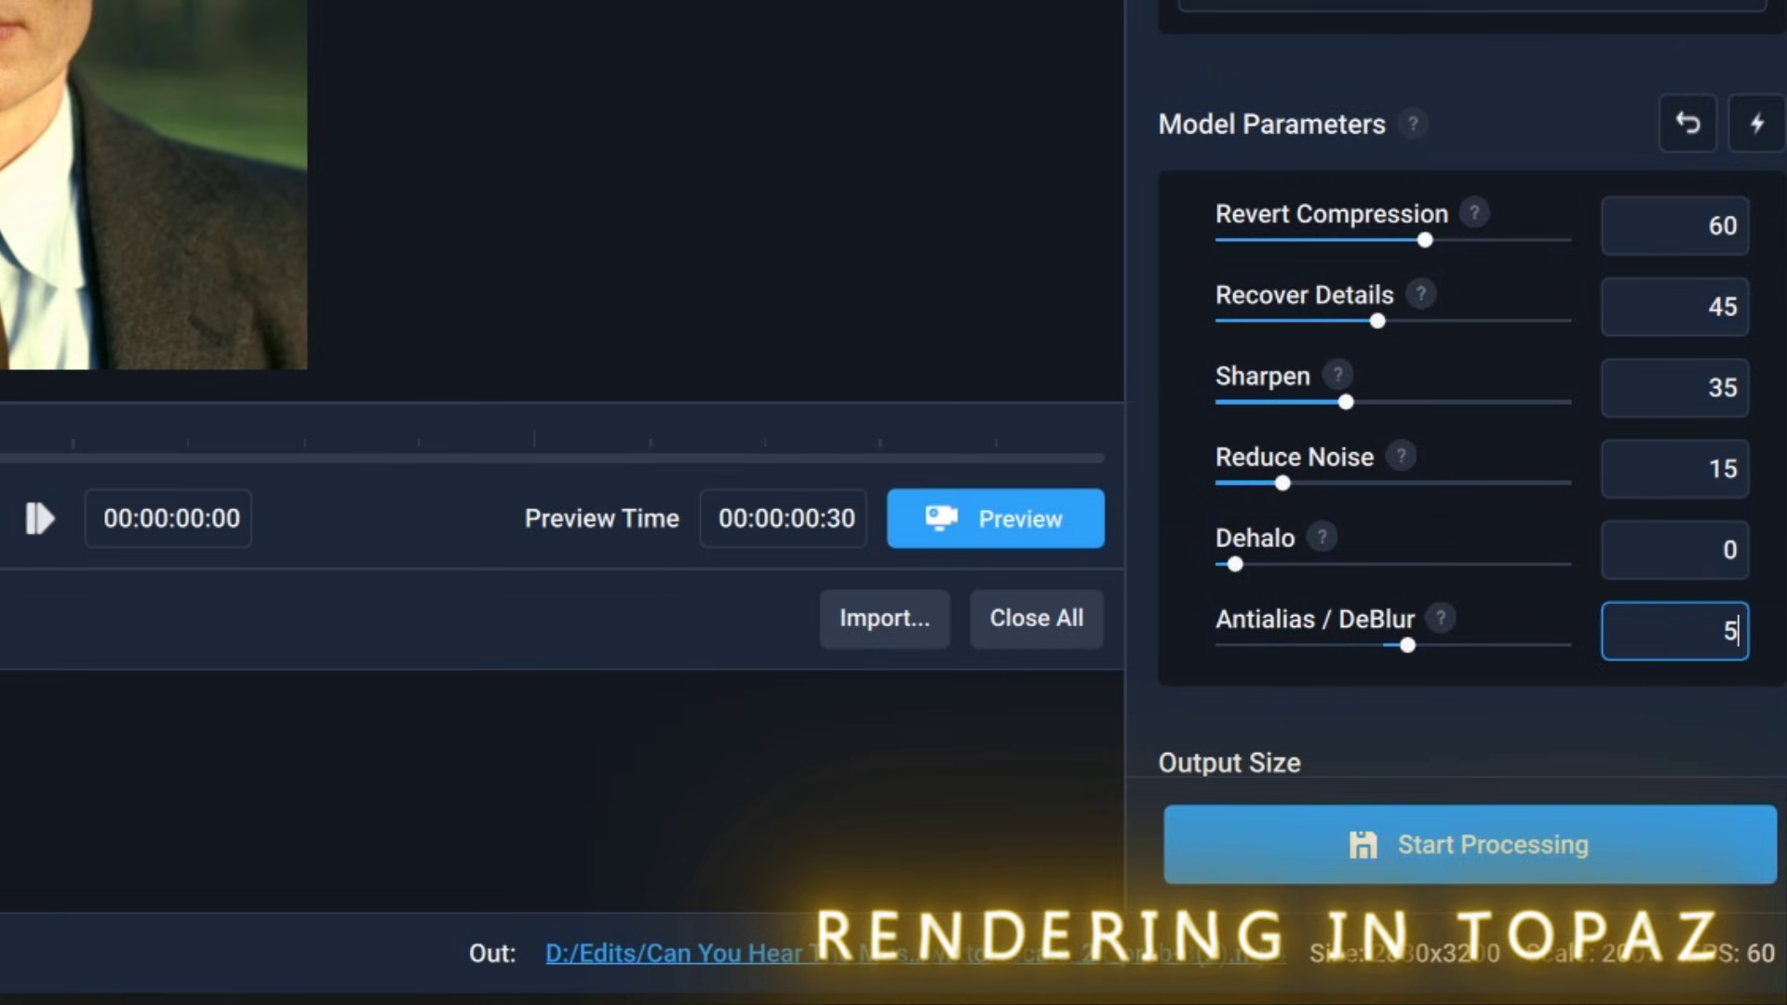
{"action": "left_click", "coordinate": [1584, 614]}
{"action": "scroll", "coordinate": [1582, 595], "scroll_direction": "down", "scroll_amount": 8}
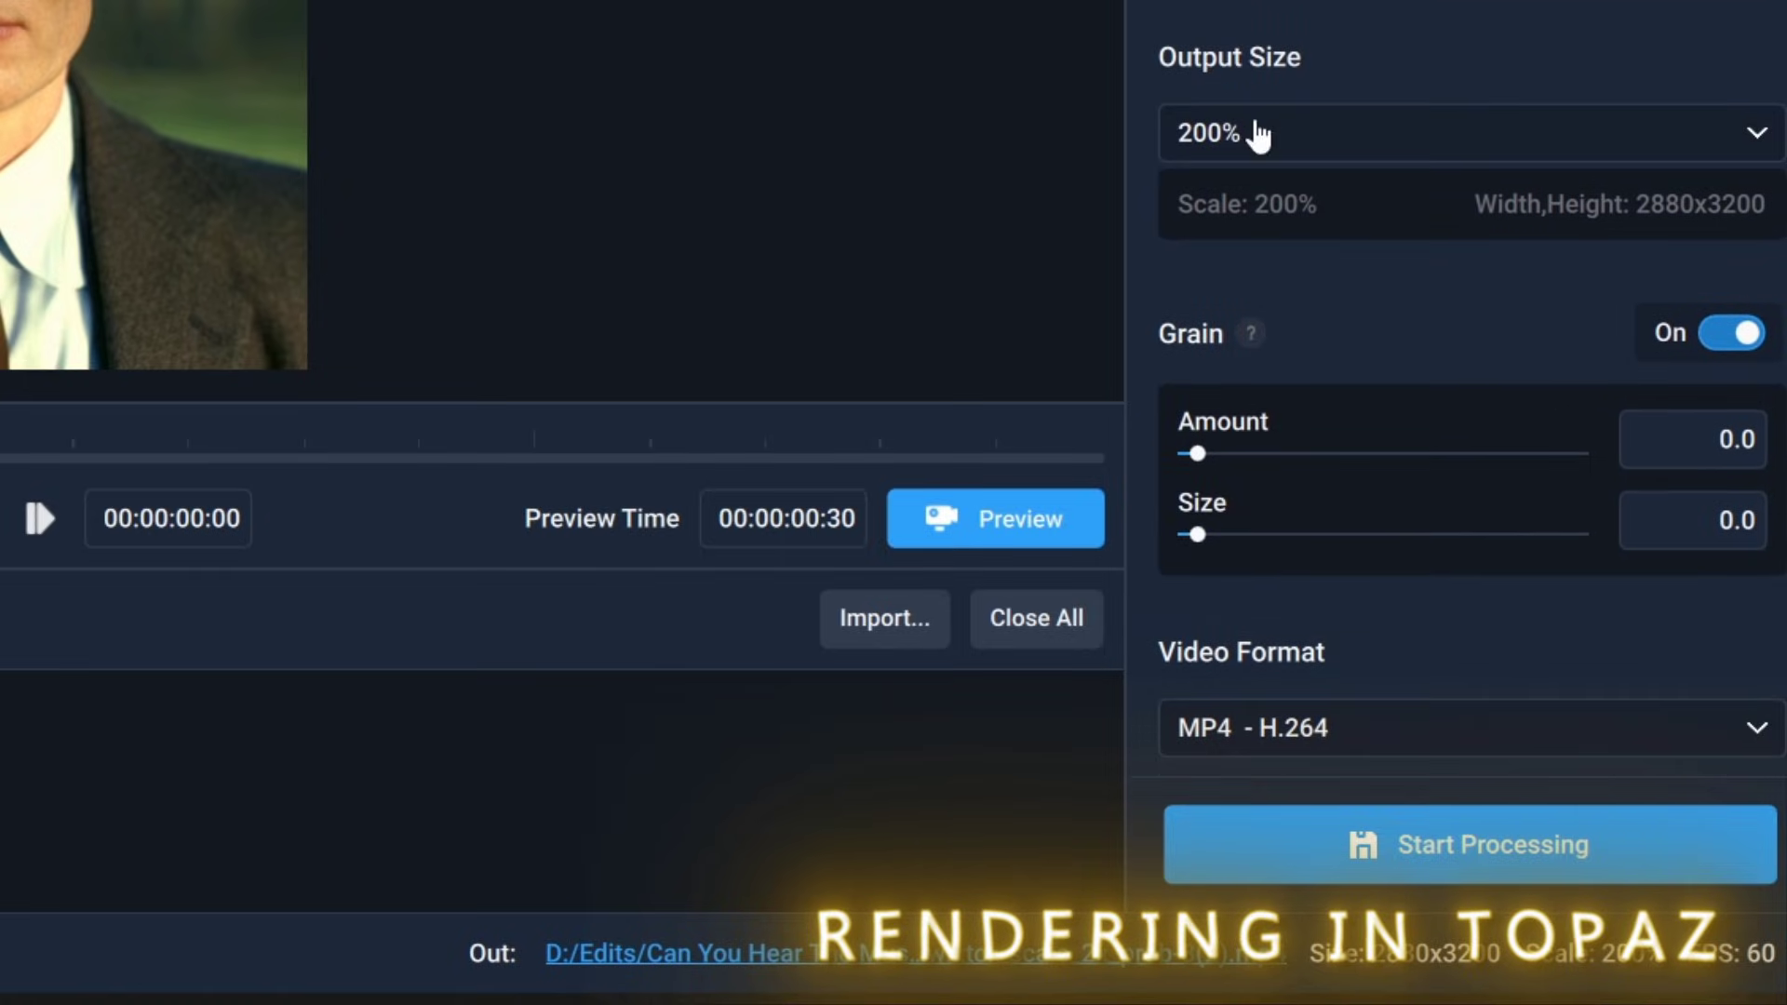
Keep the output size at 200% and turn off Keep Audio.
{"action": "left_click", "coordinate": [1226, 138]}
{"action": "left_click", "coordinate": [1225, 136]}
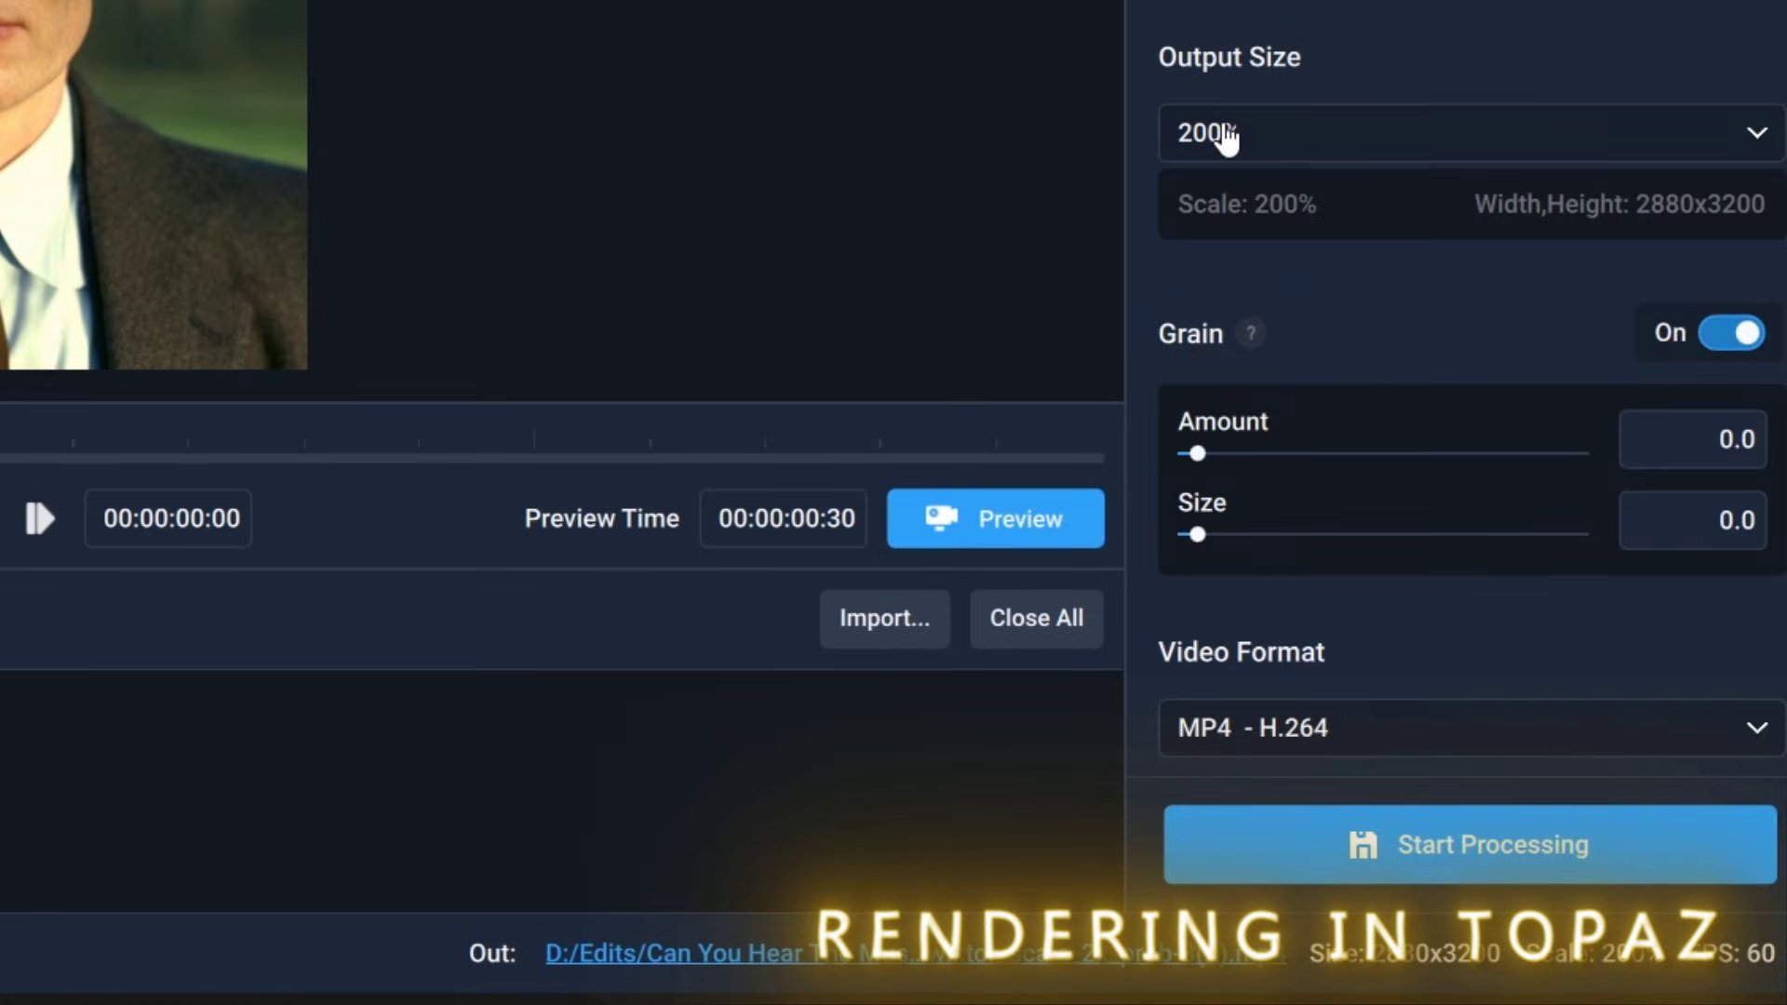
{"action": "left_click", "coordinate": [1376, 143]}
{"action": "left_click", "coordinate": [1273, 143]}
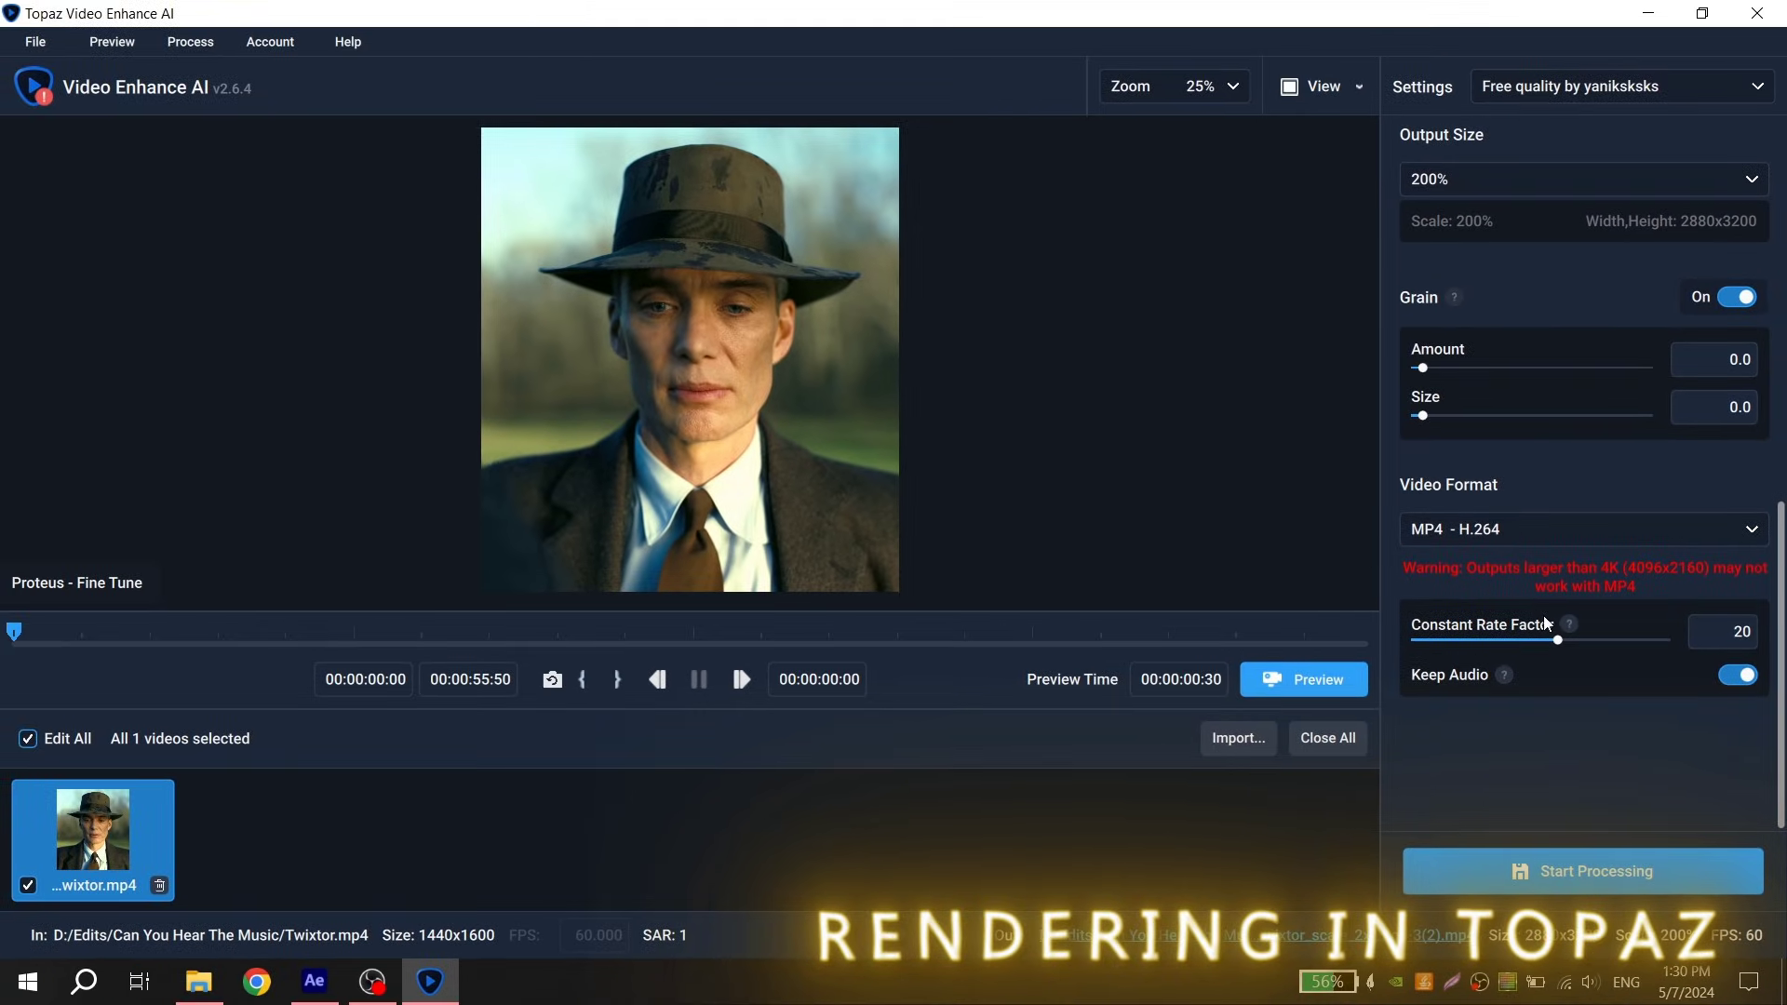
{"action": "left_click", "coordinate": [1747, 679]}
{"action": "scroll", "coordinate": [1650, 705], "scroll_direction": "up", "scroll_amount": 2}
{"action": "scroll", "coordinate": [1650, 706], "scroll_direction": "down", "scroll_amount": 2}
{"action": "scroll", "coordinate": [1645, 685], "scroll_direction": "up", "scroll_amount": 4}
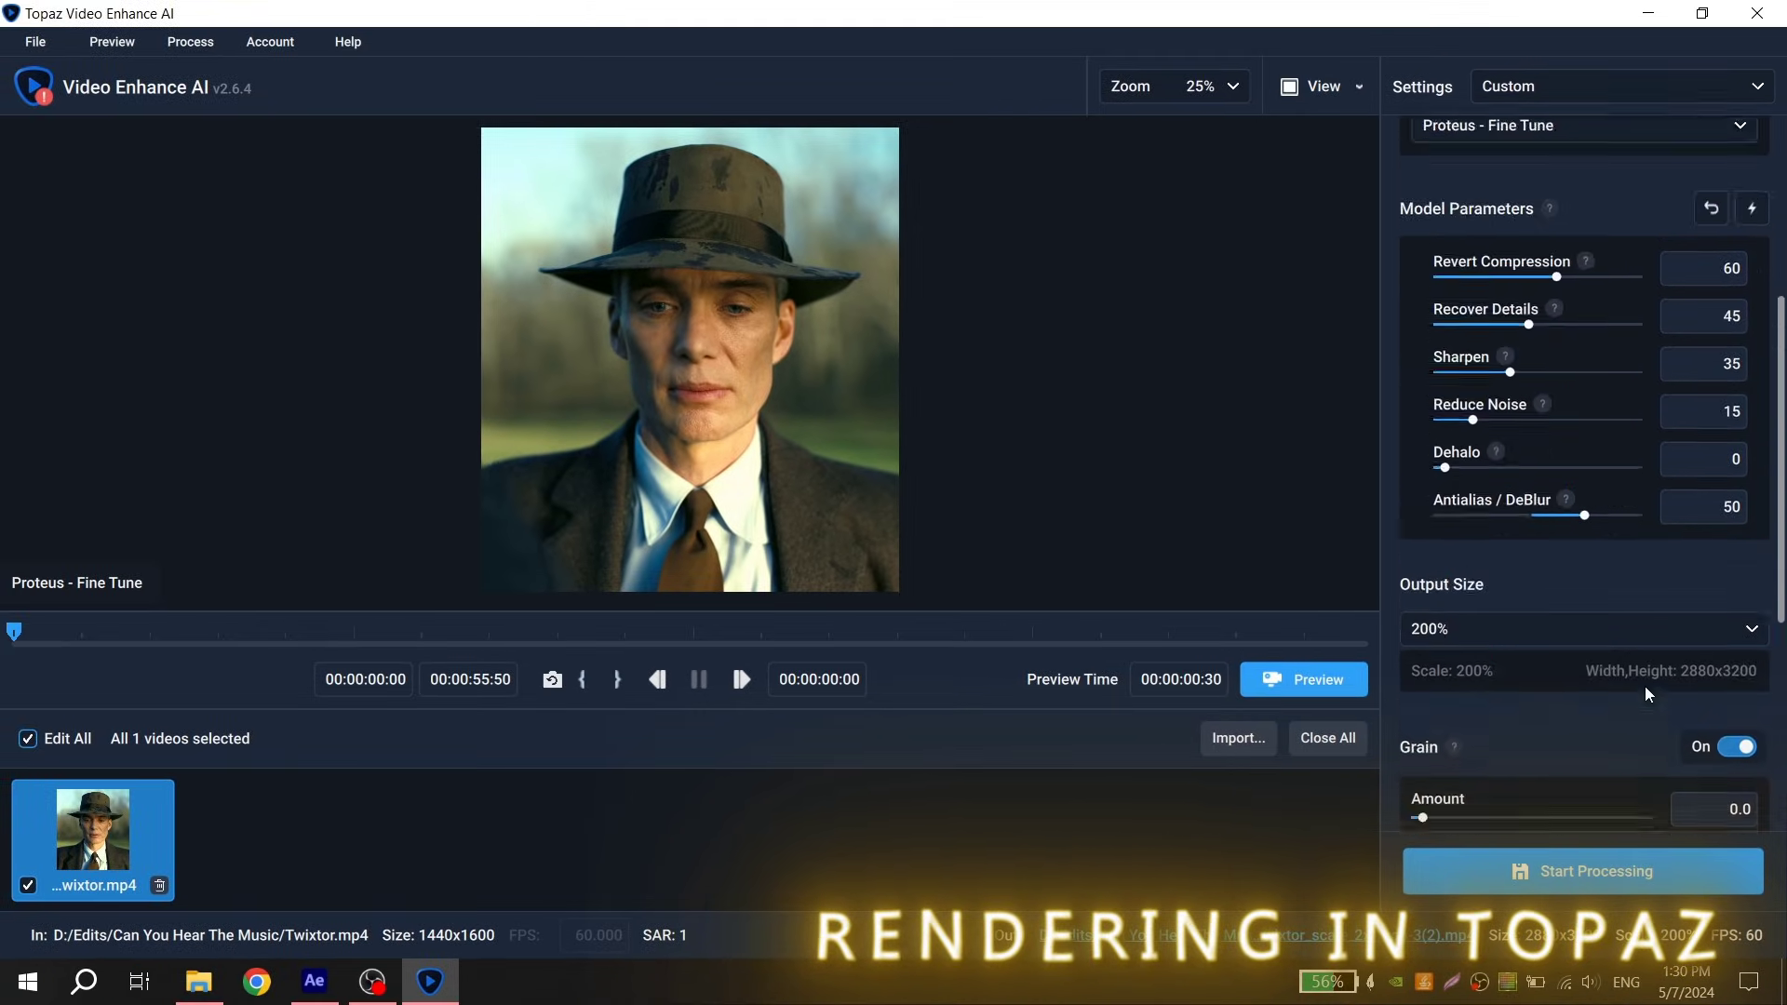
{"action": "scroll", "coordinate": [1645, 685], "scroll_direction": "up", "scroll_amount": 4}
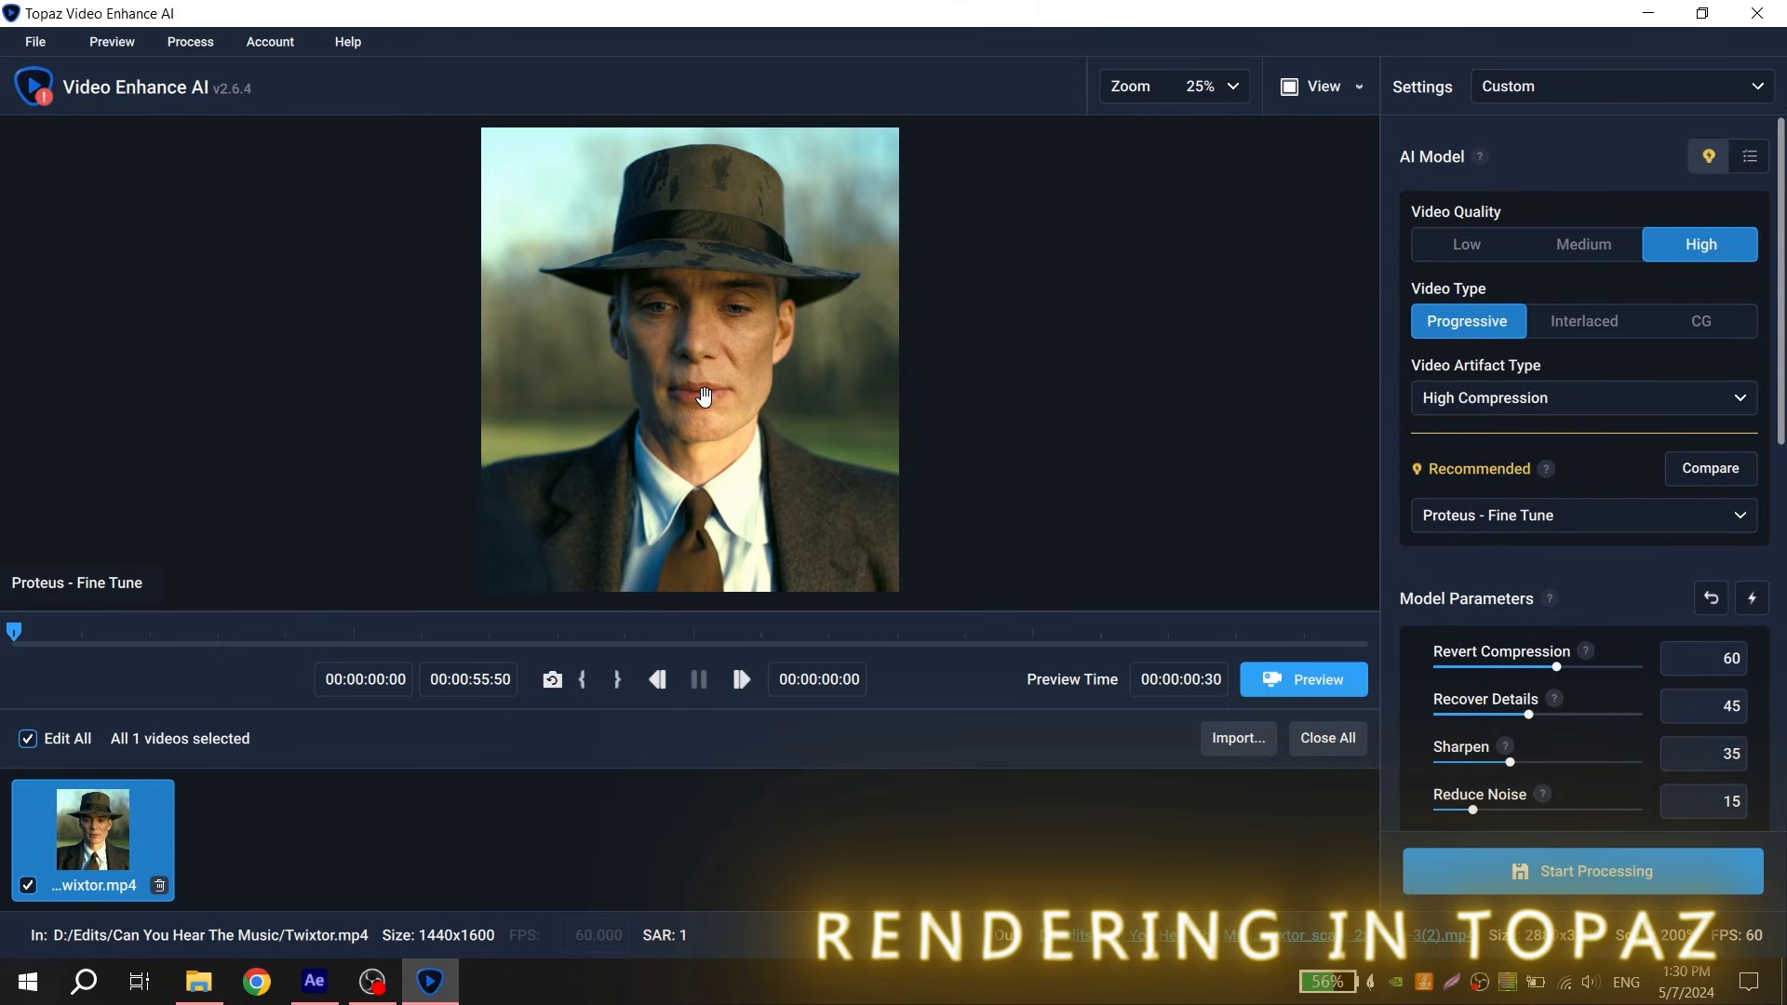
{"action": "scroll", "coordinate": [704, 397], "scroll_direction": "up", "scroll_amount": 3}
{"action": "scroll", "coordinate": [705, 397], "scroll_direction": "down", "scroll_amount": 3}
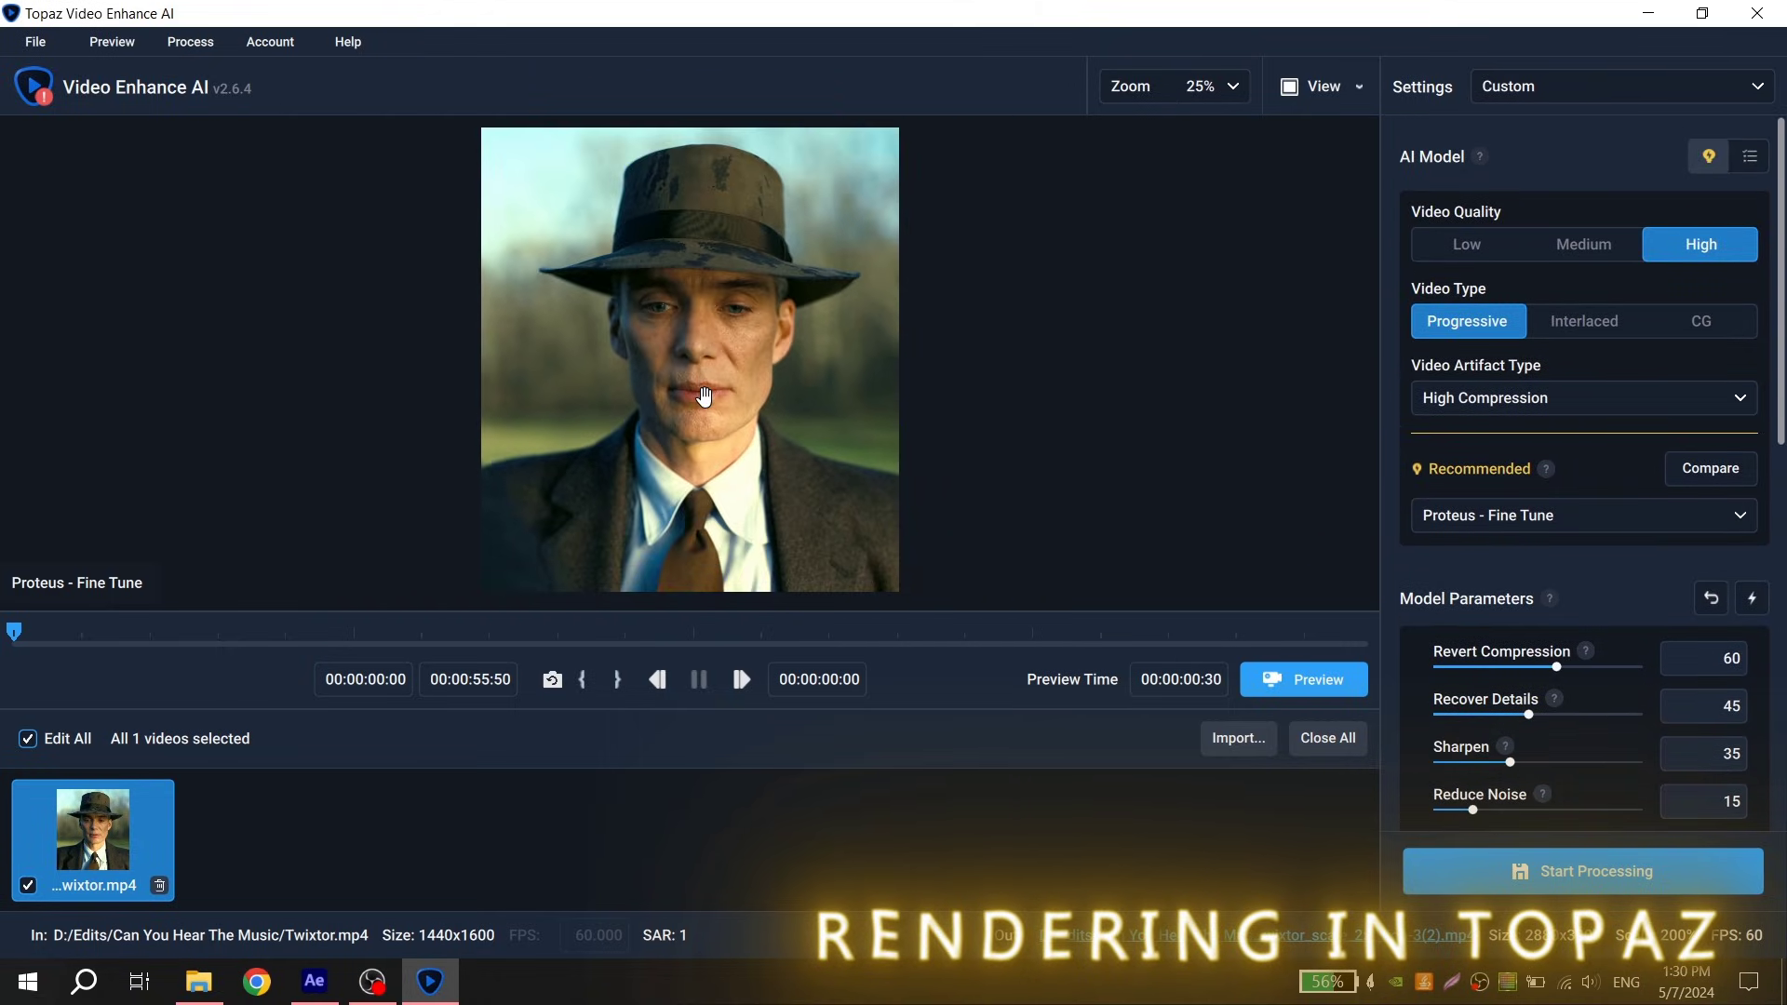
{"action": "scroll", "coordinate": [1480, 755], "scroll_direction": "down", "scroll_amount": 2}
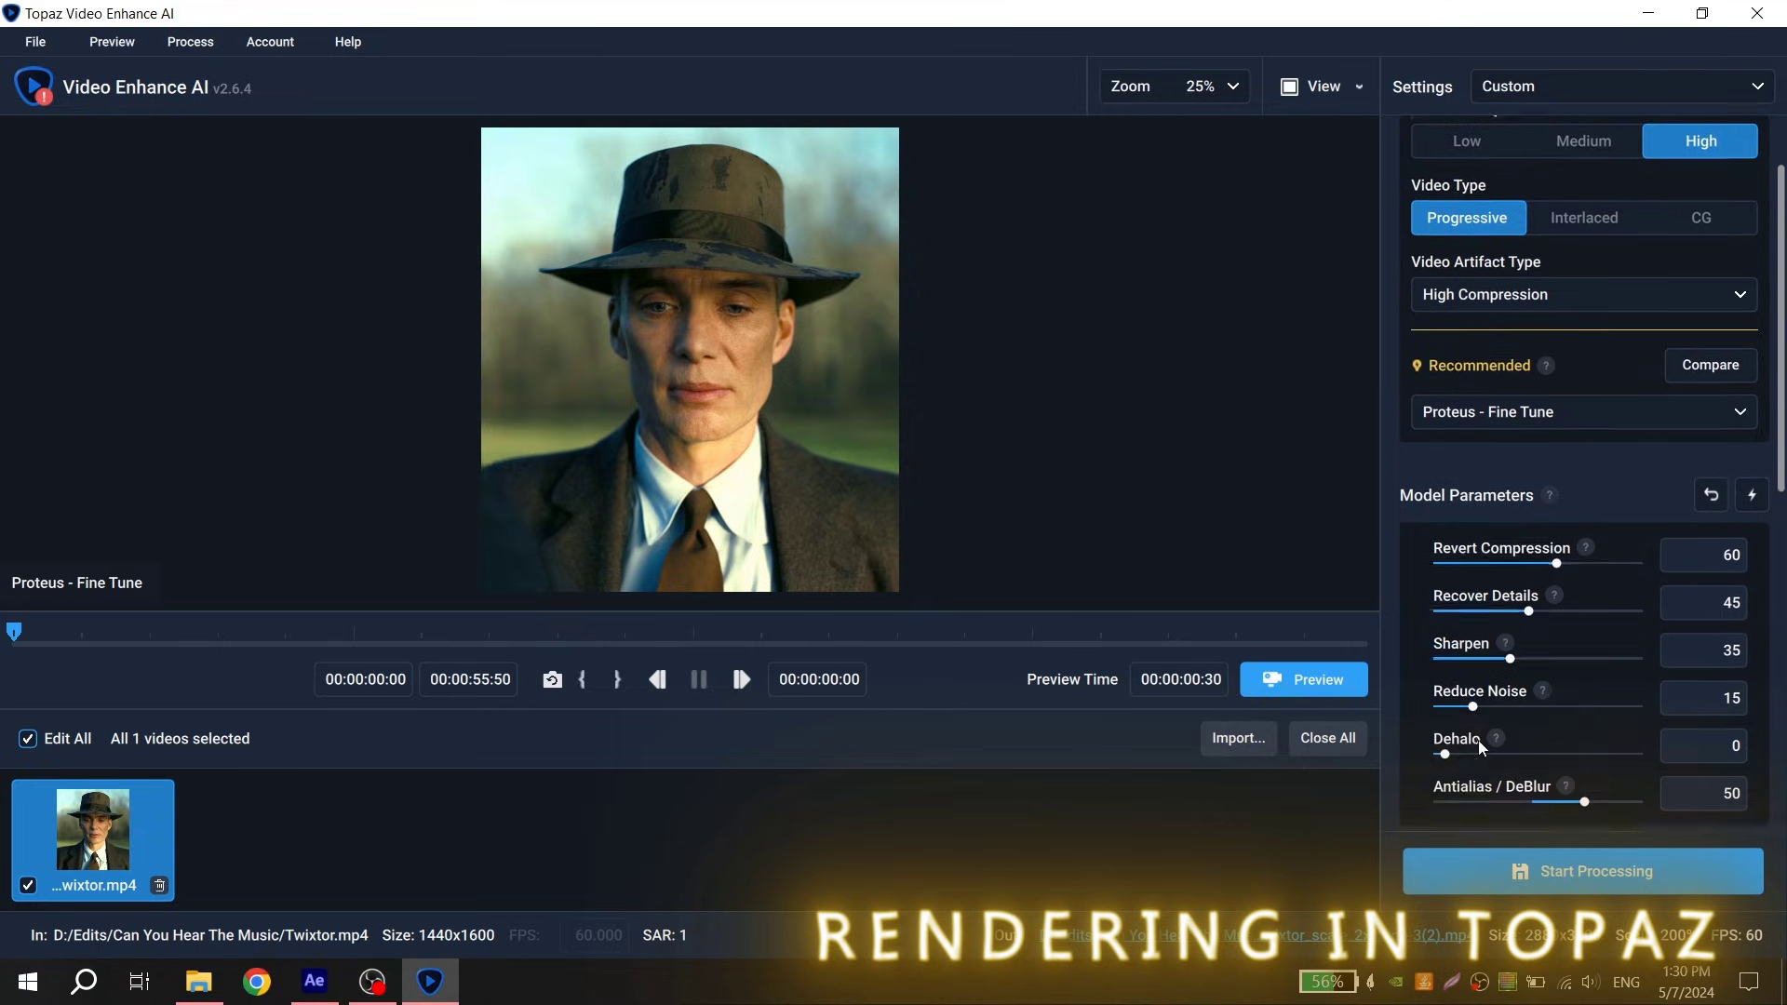
{"action": "scroll", "coordinate": [1482, 747], "scroll_direction": "up", "scroll_amount": 2}
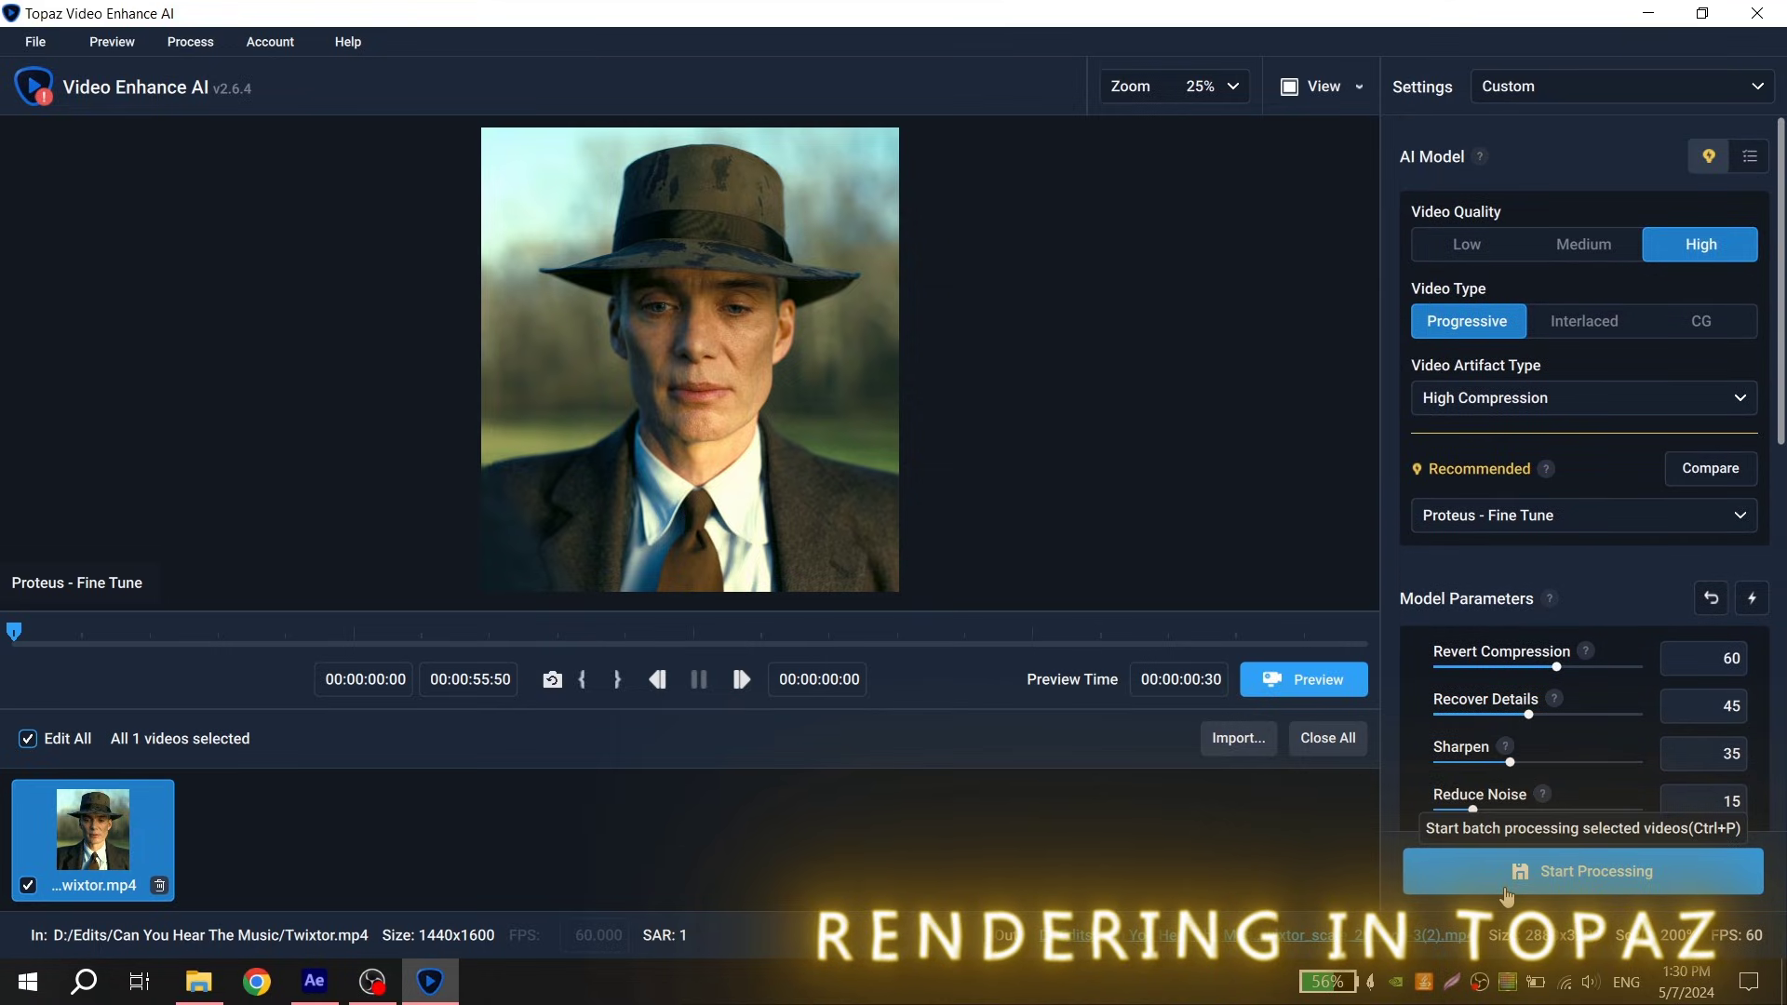
{"action": "scroll", "coordinate": [1478, 763], "scroll_direction": "down", "scroll_amount": 4}
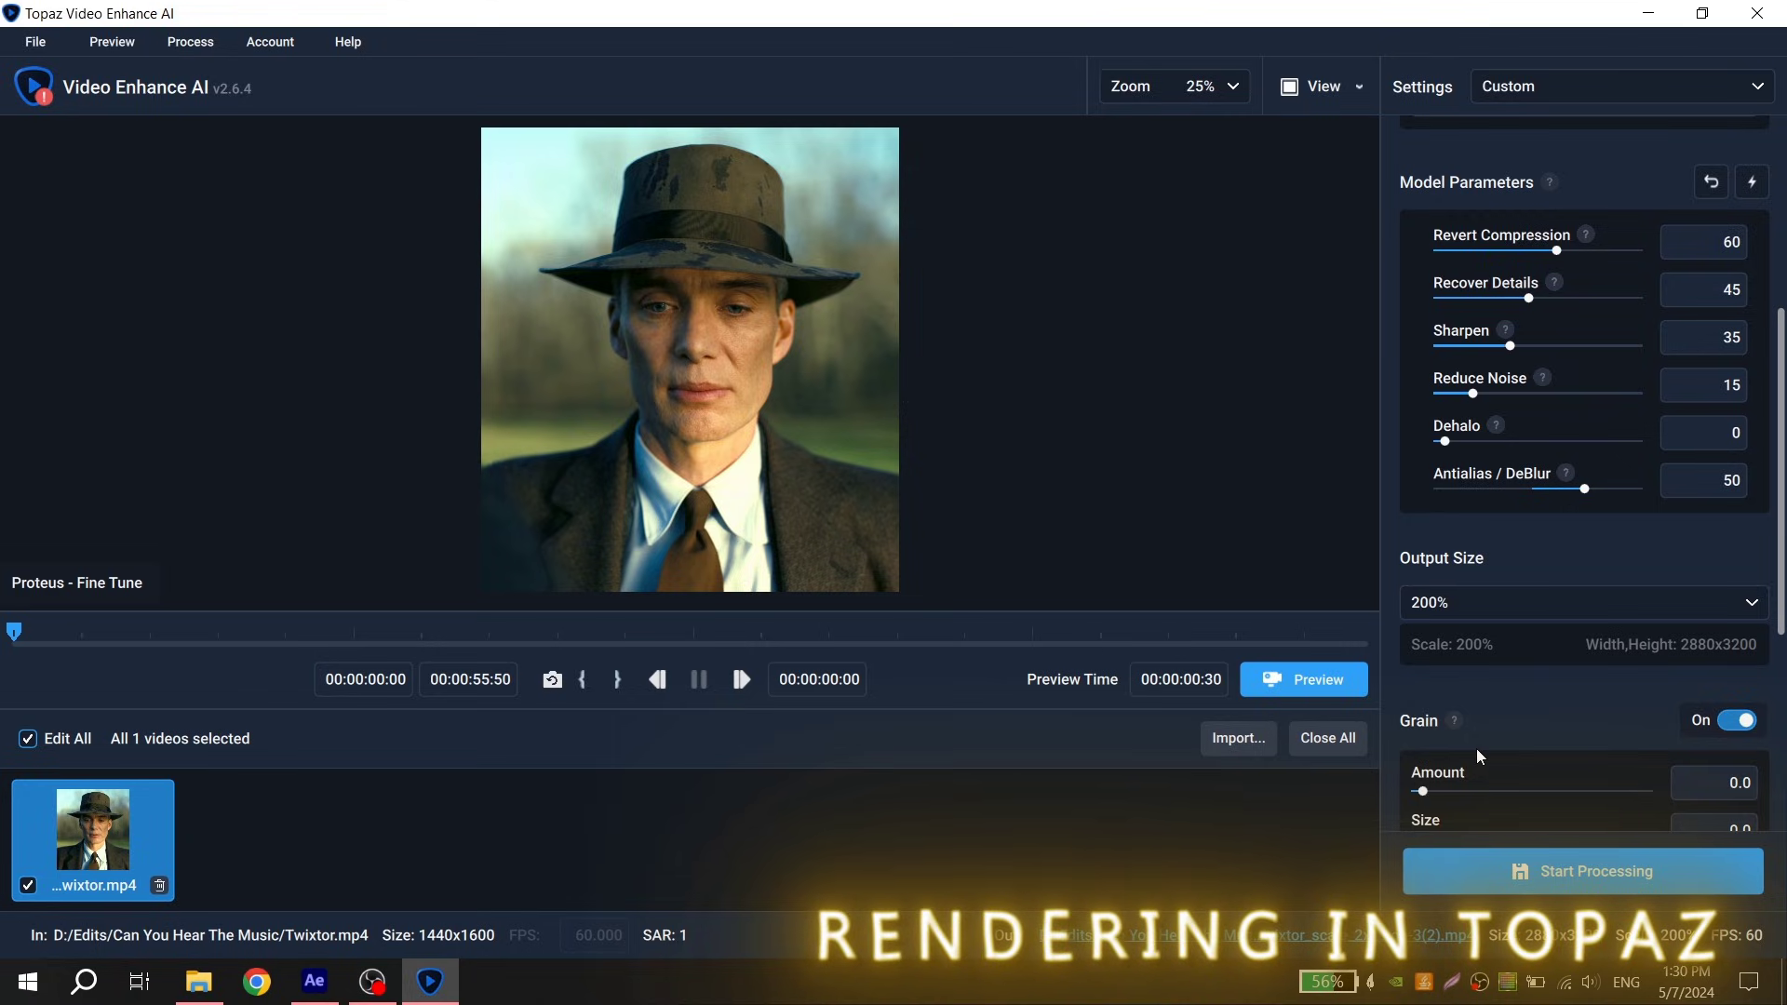
{"action": "scroll", "coordinate": [1476, 748], "scroll_direction": "up", "scroll_amount": 4}
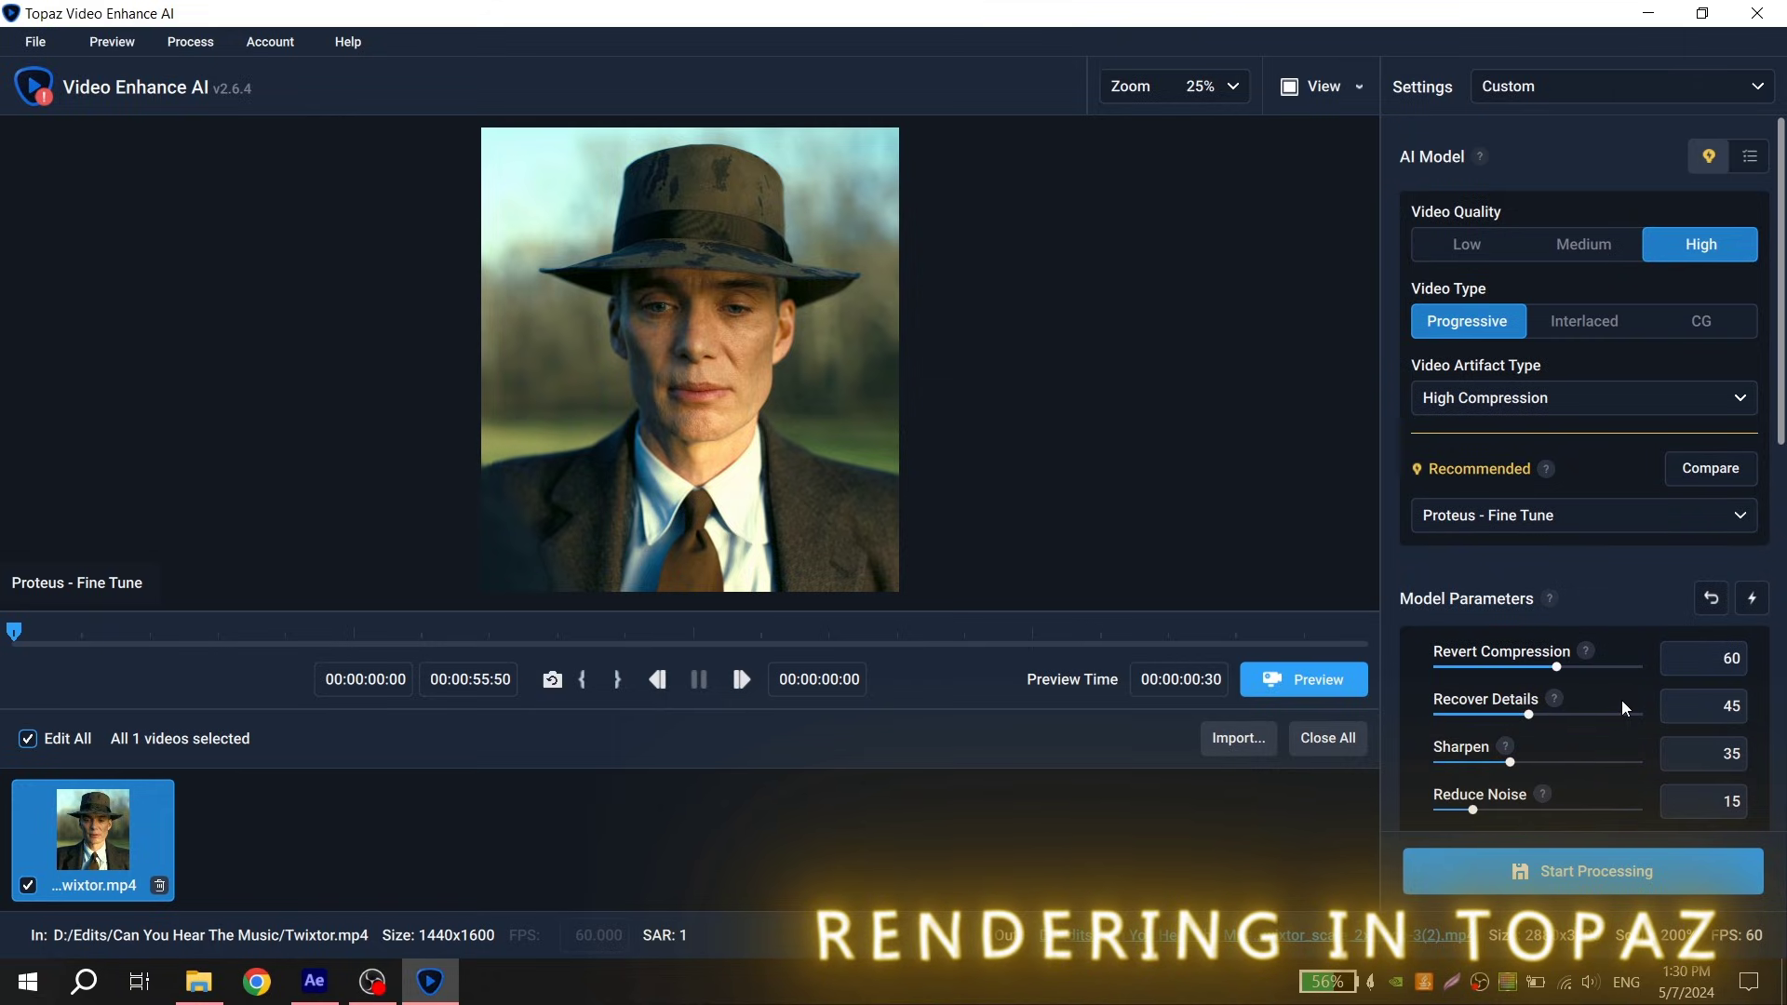
{"action": "scroll", "coordinate": [1621, 703], "scroll_direction": "down", "scroll_amount": 5}
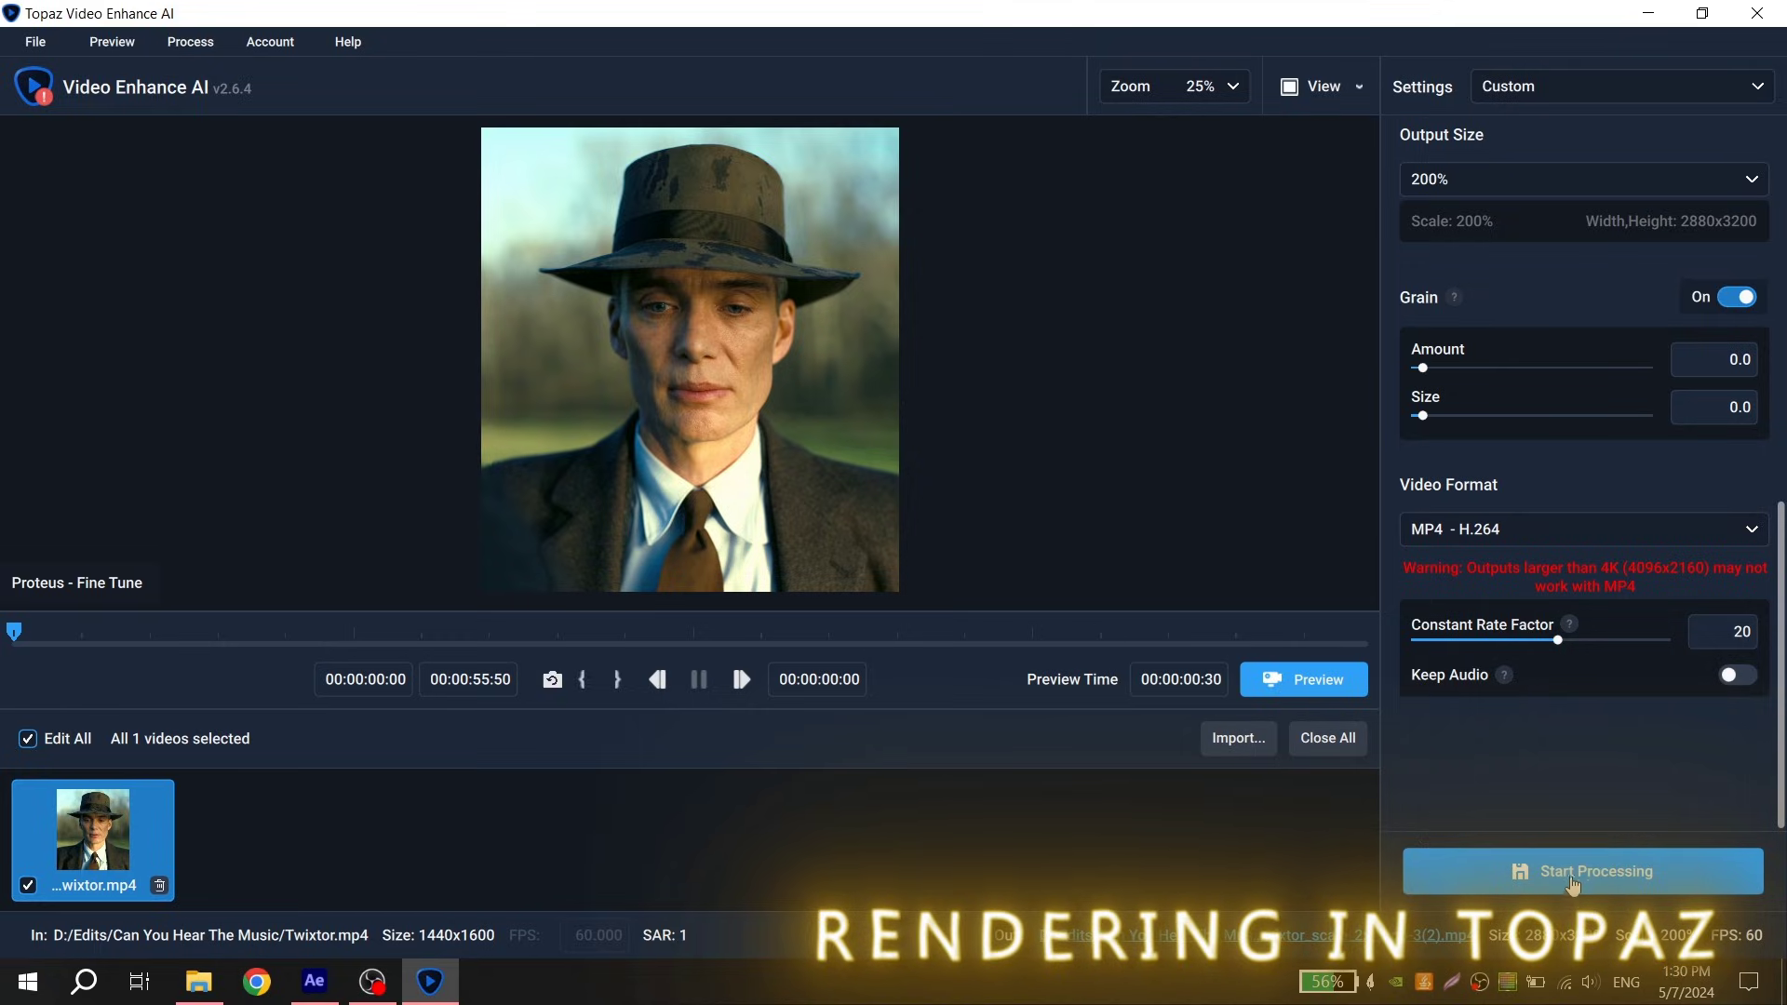
Start upscaling the Twixtor clip, then set the layer's Scale to 50%.
{"action": "left_click", "coordinate": [1582, 851]}
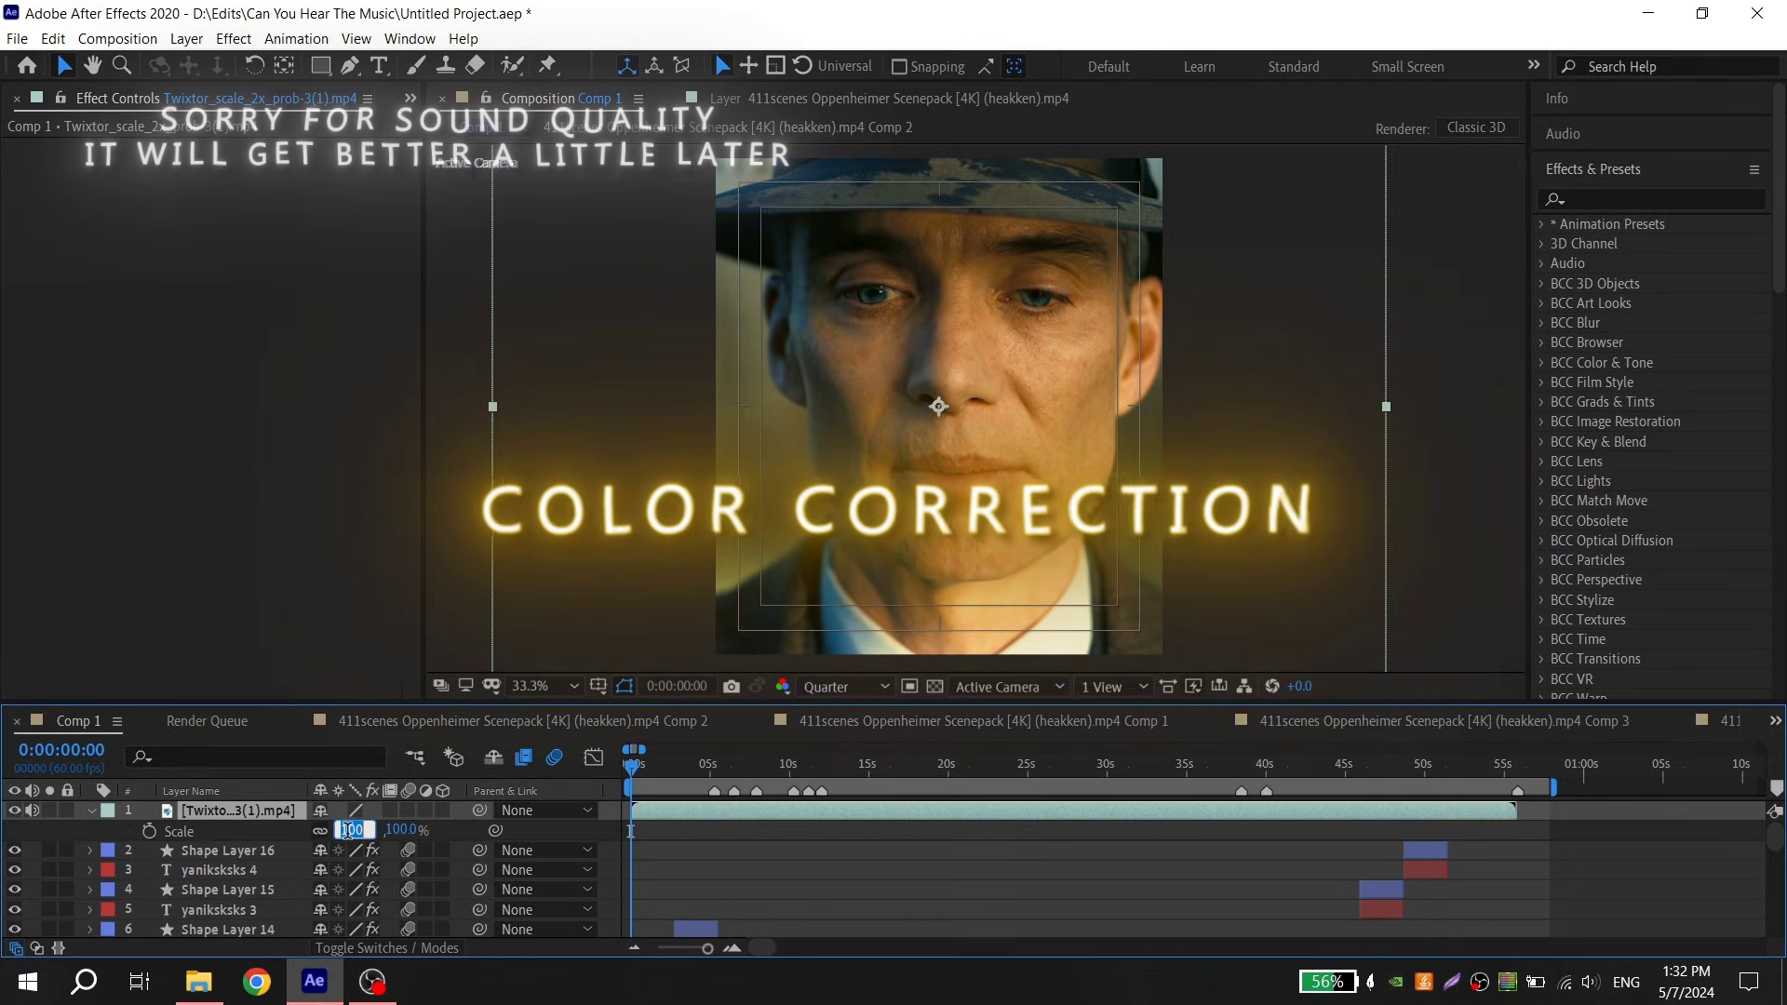
{"action": "left_click", "coordinate": [349, 829]}
{"action": "type", "text": "50"}
{"action": "key", "text": "Return"}
{"action": "key", "text": "s"}
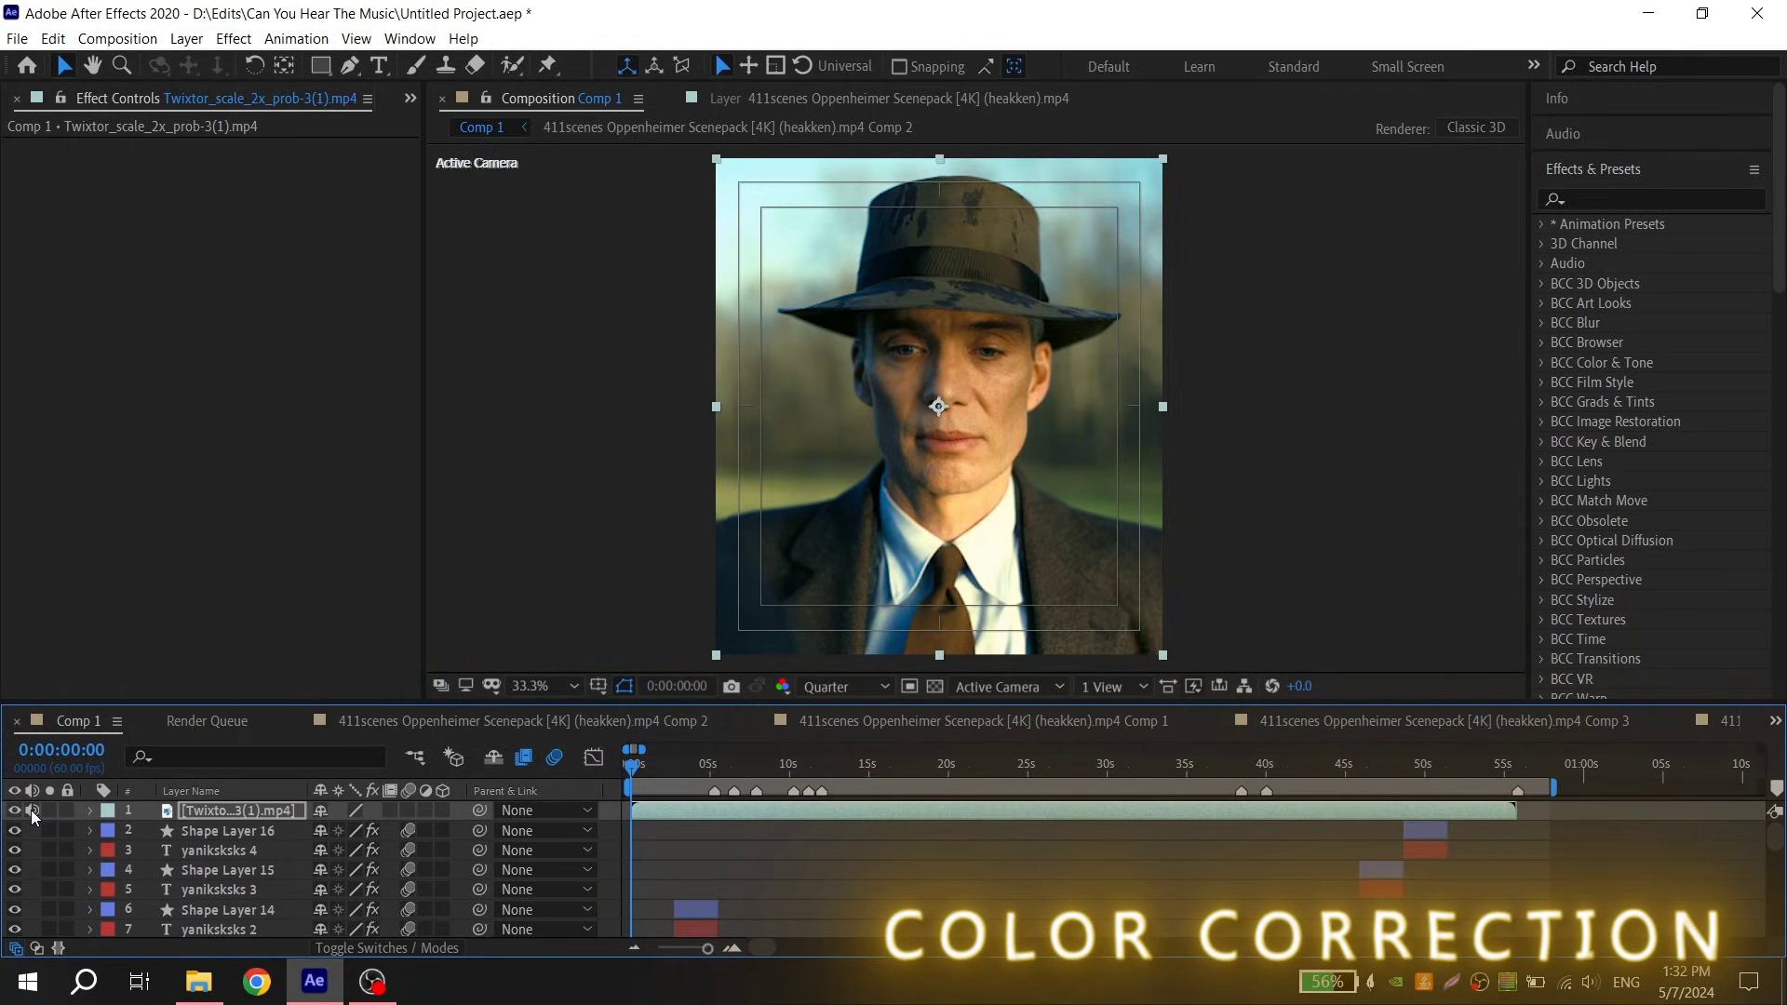
Pre-compose the clip layer as Twixtor_scale_2x_prob-3(1).mp4 Comp 1, keeping the default name.
{"action": "right_click", "coordinate": [678, 813]}
{"action": "left_click", "coordinate": [772, 706]}
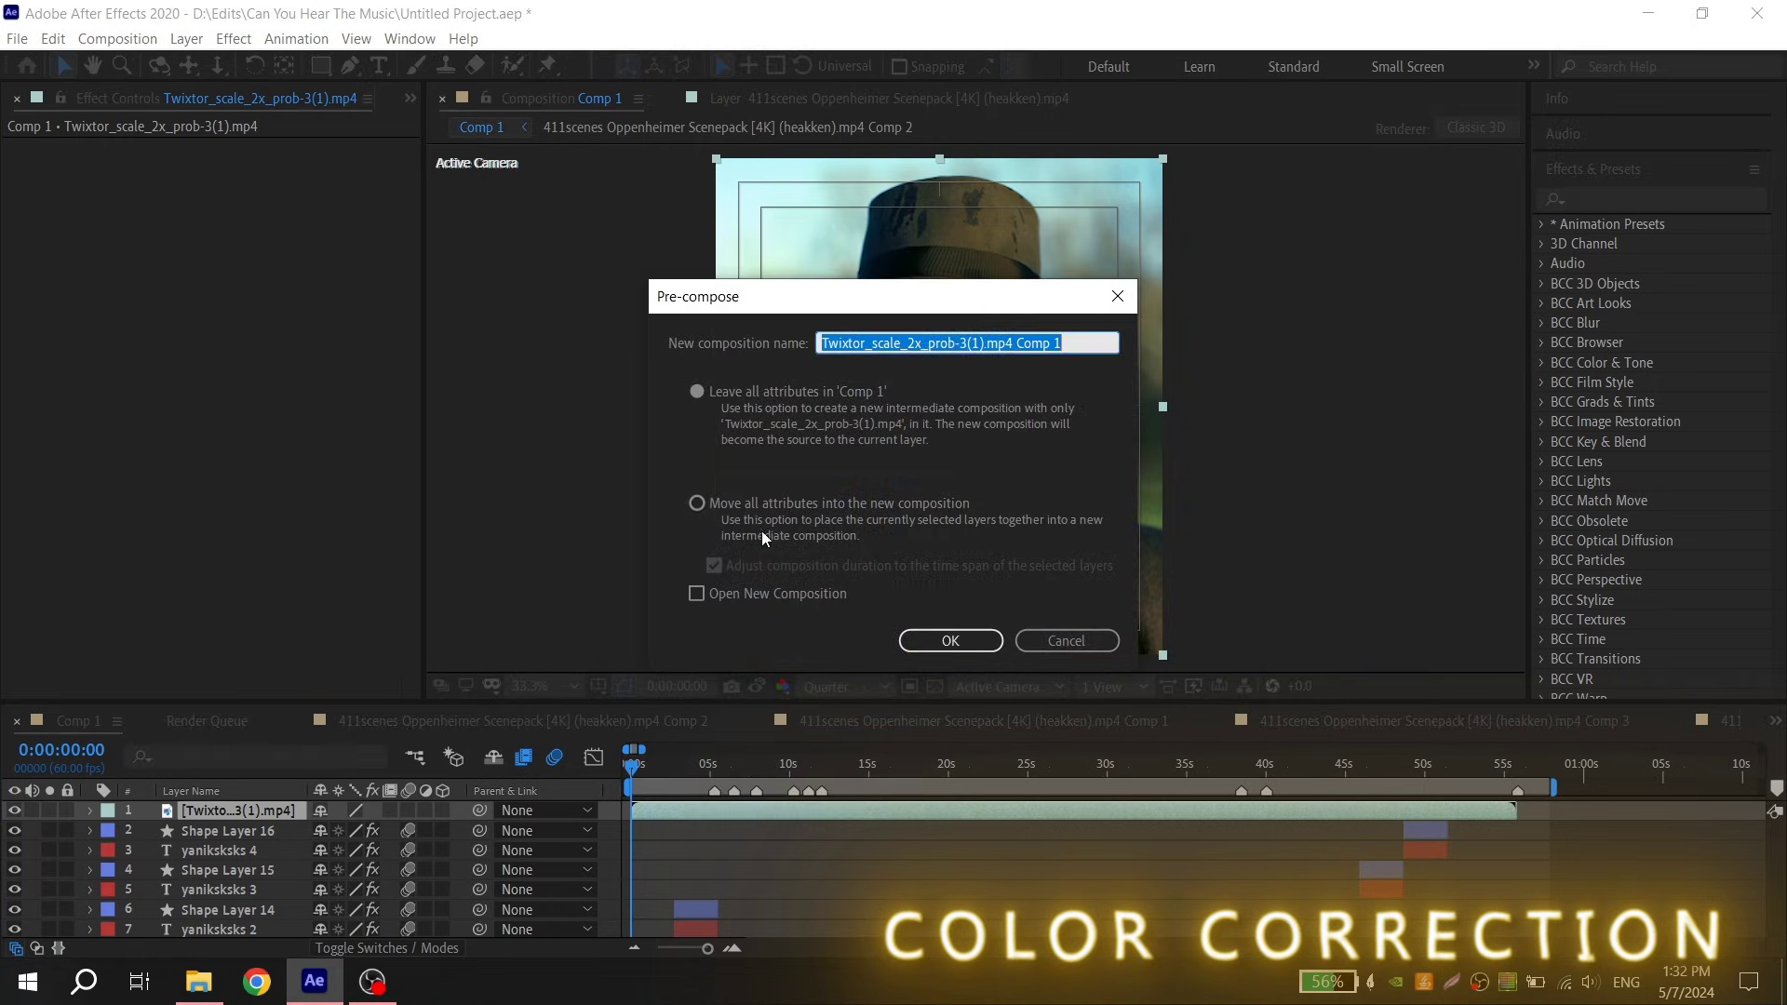
{"action": "left_click", "coordinate": [948, 640]}
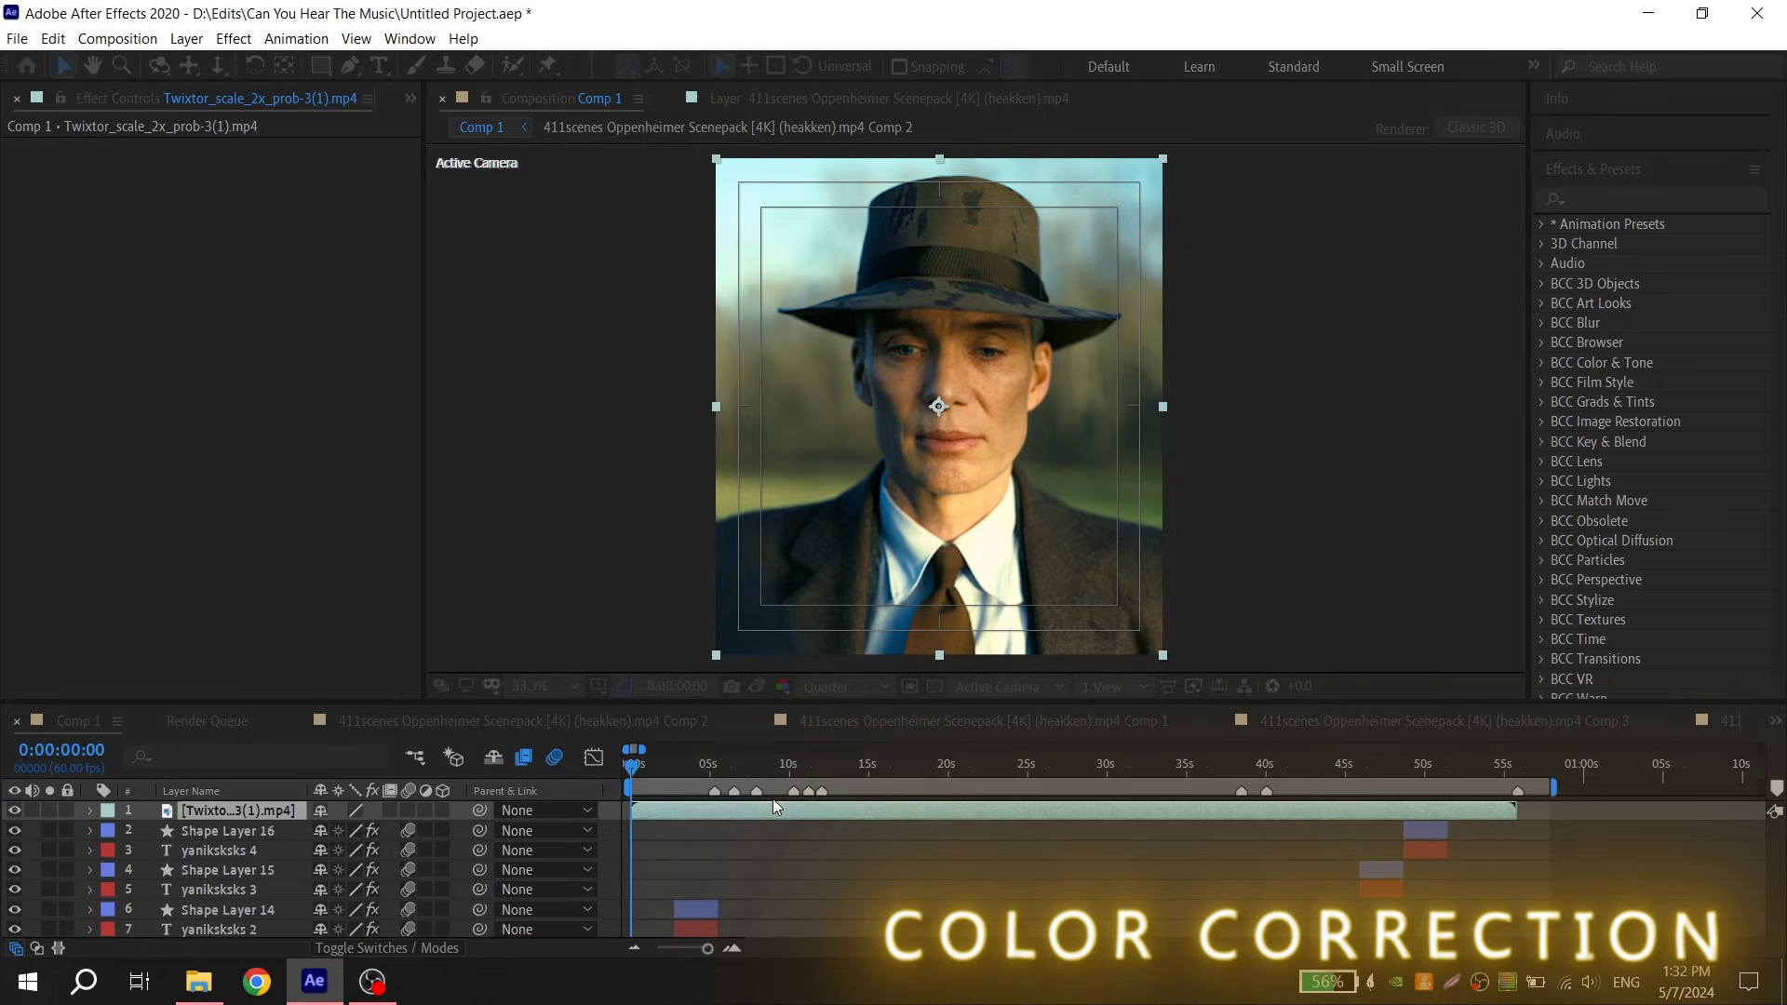
{"action": "left_click", "coordinate": [1591, 198]}
Apply S_Sharpen to the precomposed layer with Small Detail Size 4.
{"action": "type", "text": "s"}
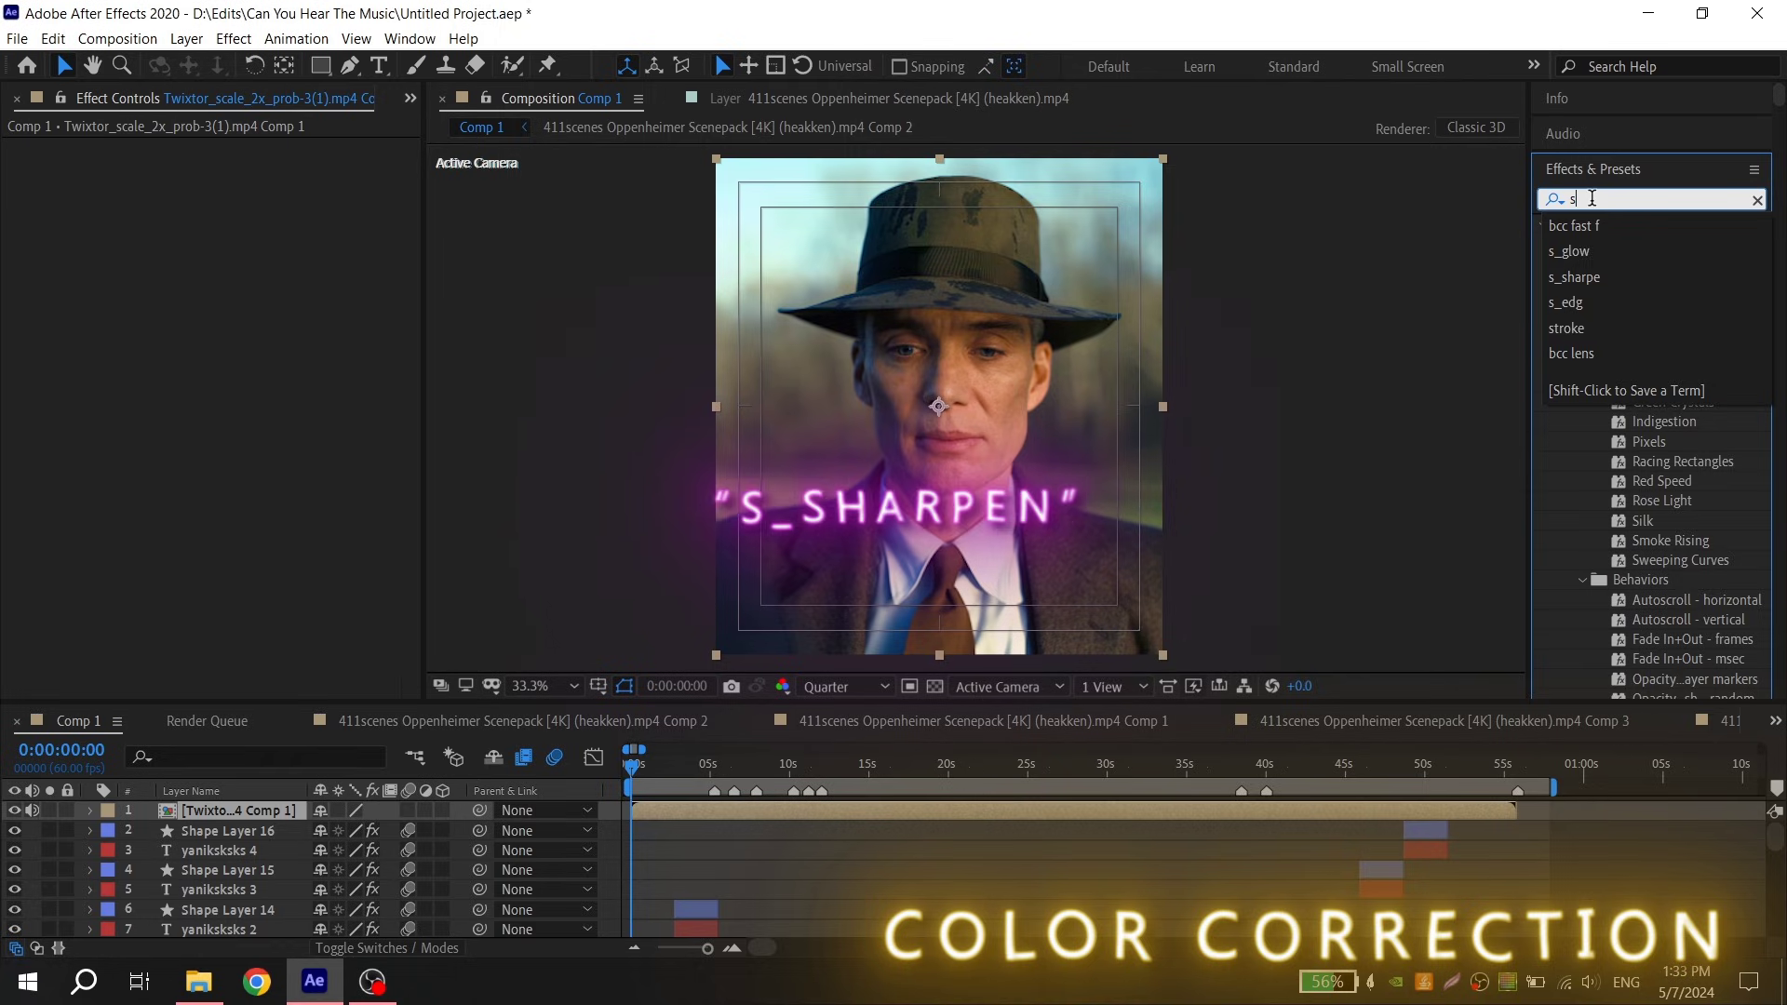
{"action": "type", "text": "_sha"}
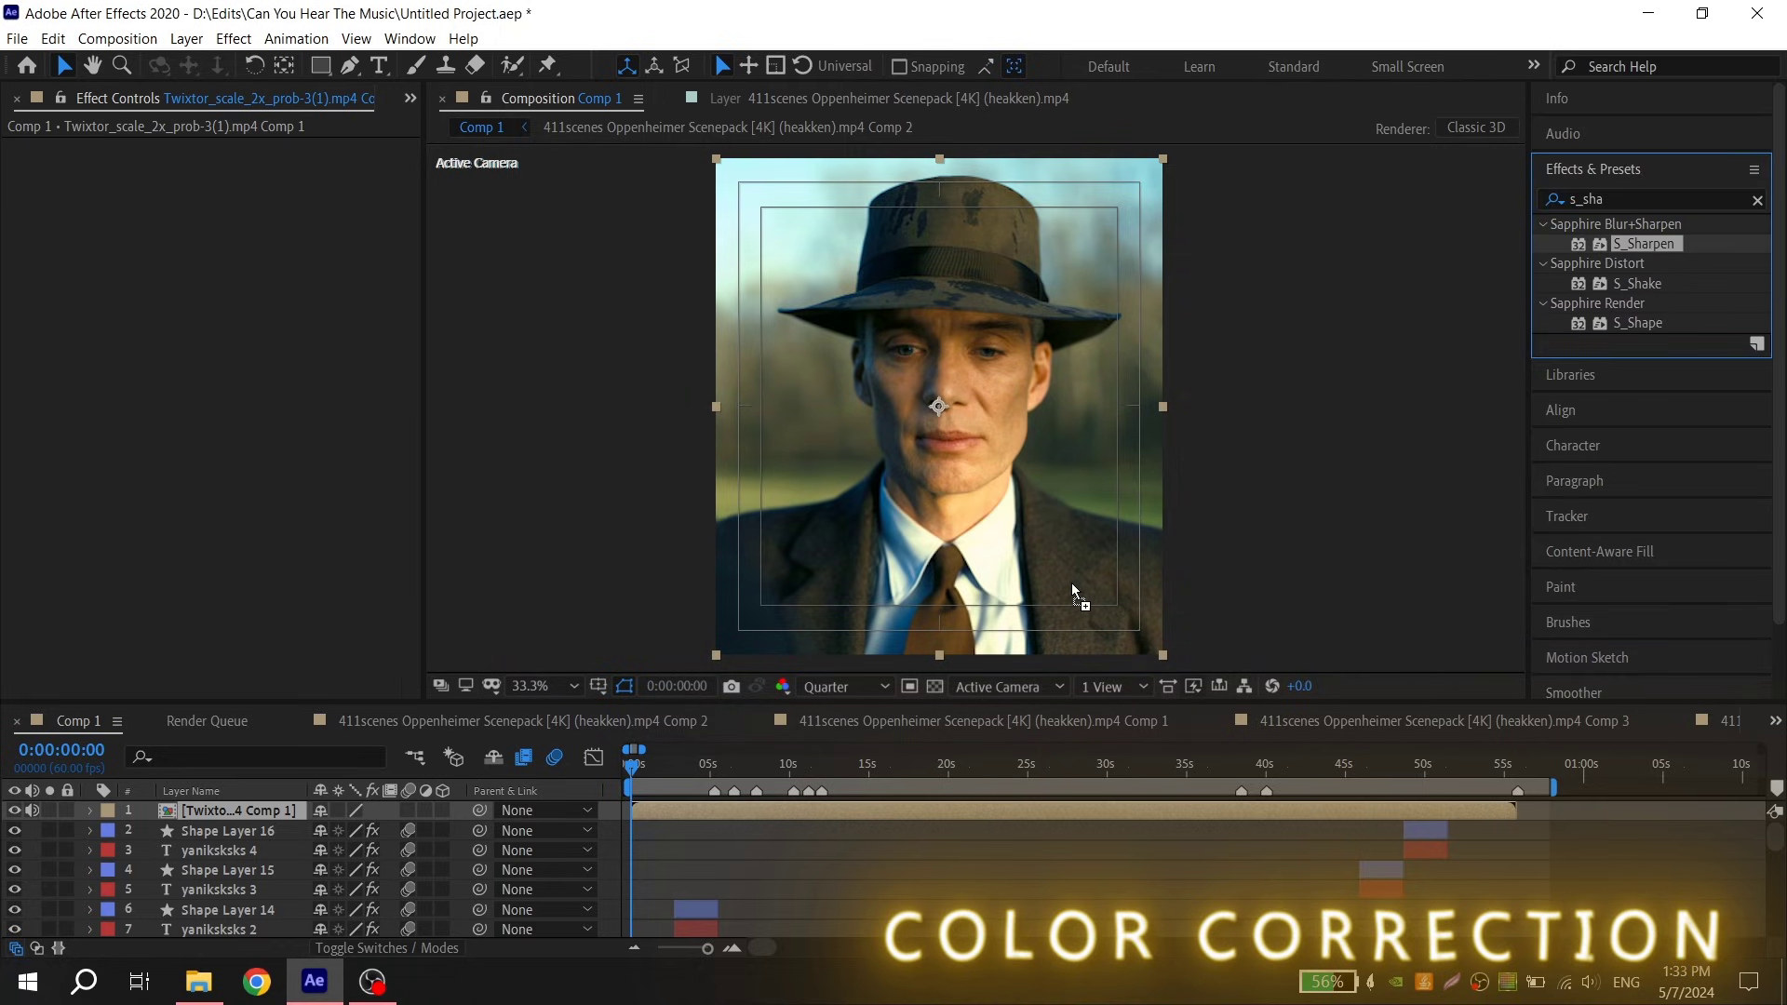
{"action": "left_click_drag", "start_coordinate": [1073, 585], "coordinate": [808, 814]}
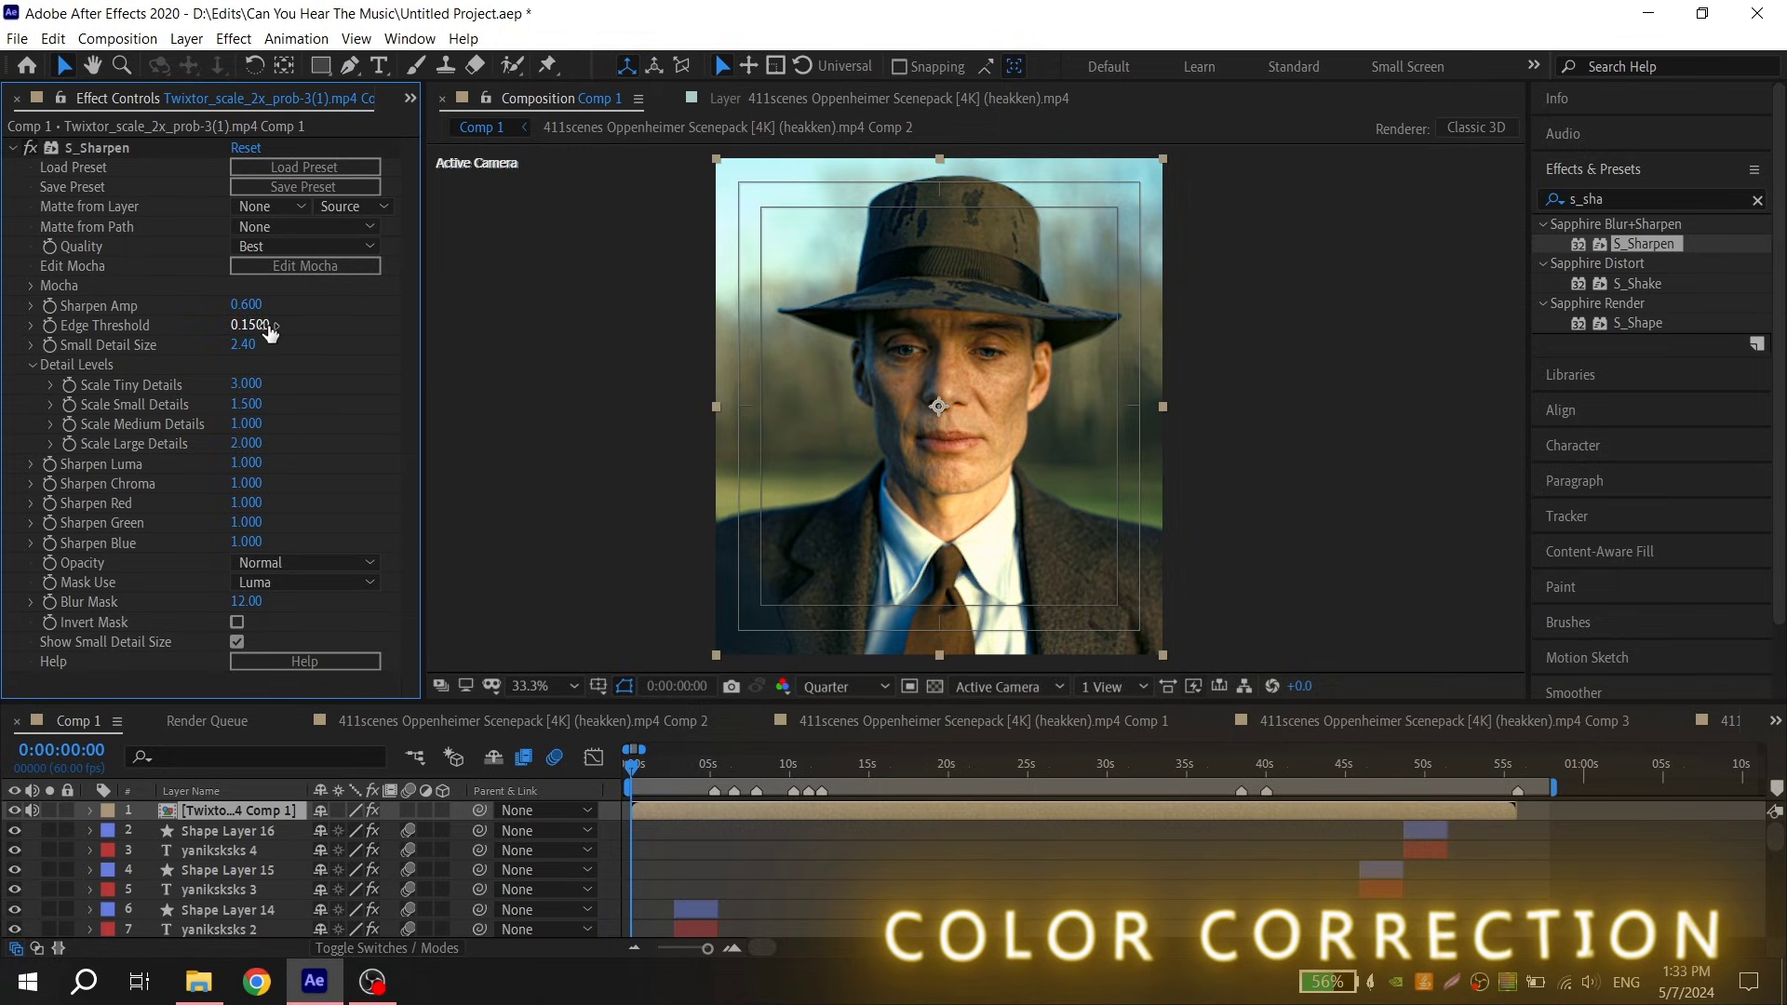
{"action": "key", "text": "Return"}
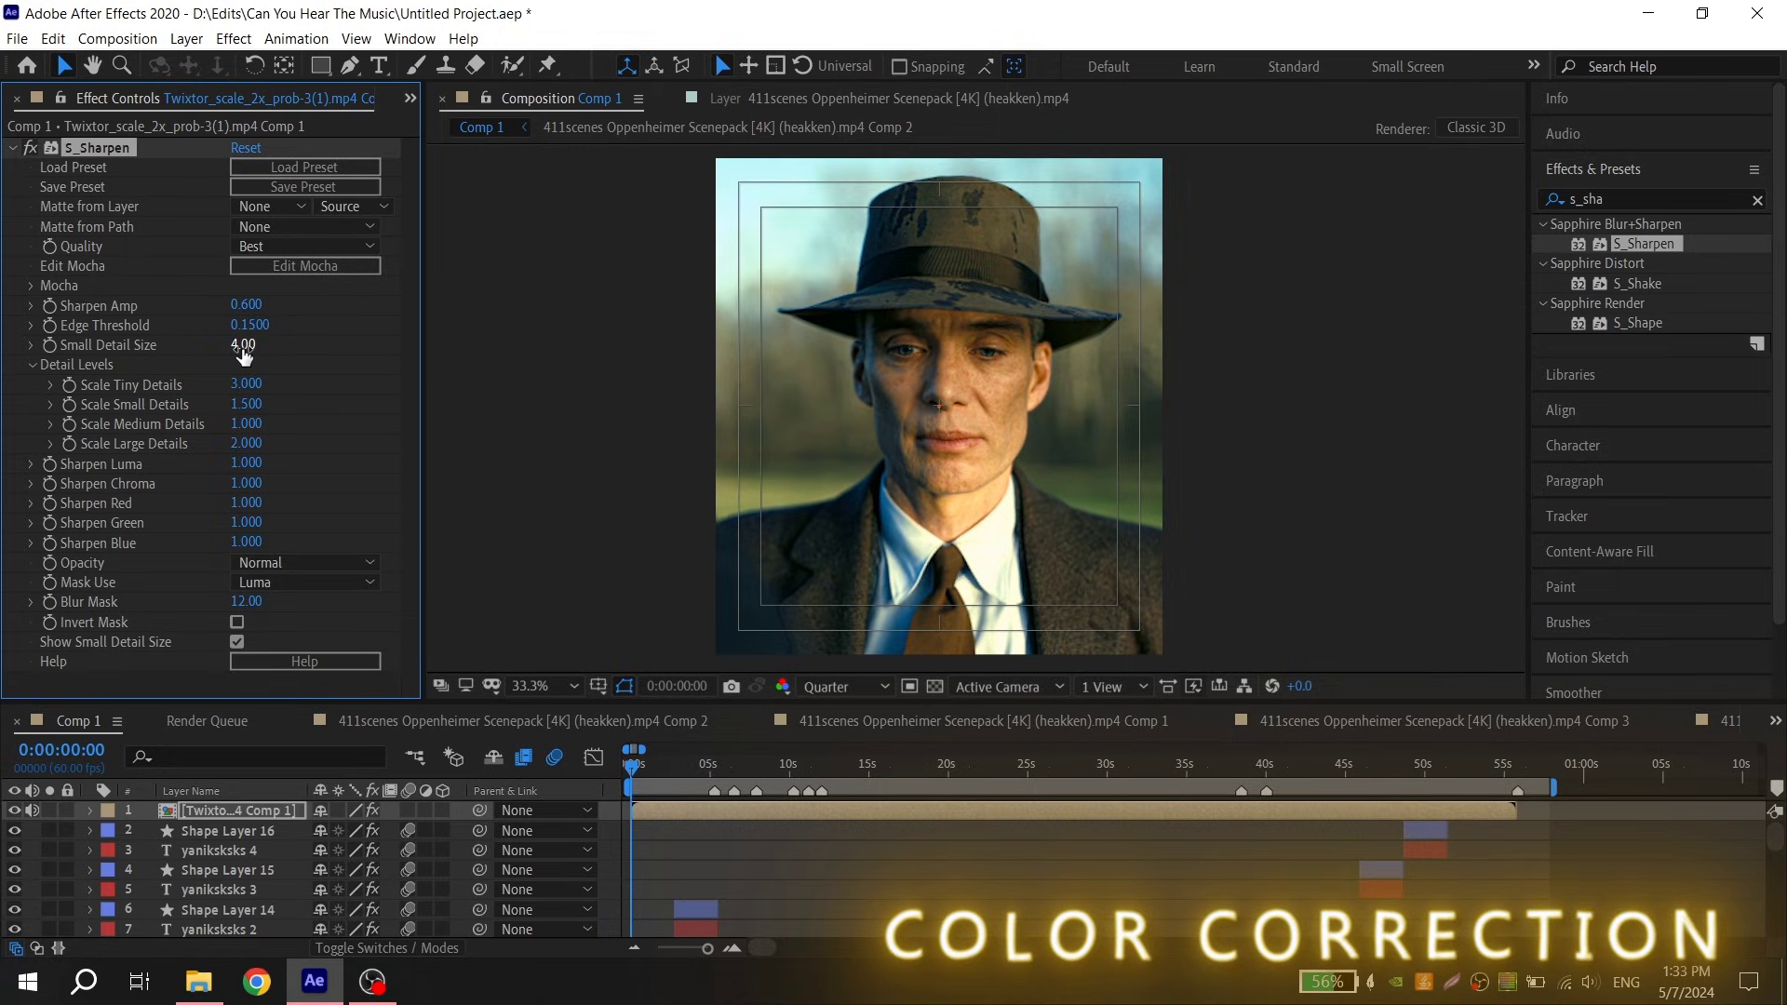
{"action": "left_click", "coordinate": [13, 148]}
Add BCC Unsharp Mask with Radius 20 and Amount 10.
{"action": "key", "text": "ctrl+5"}
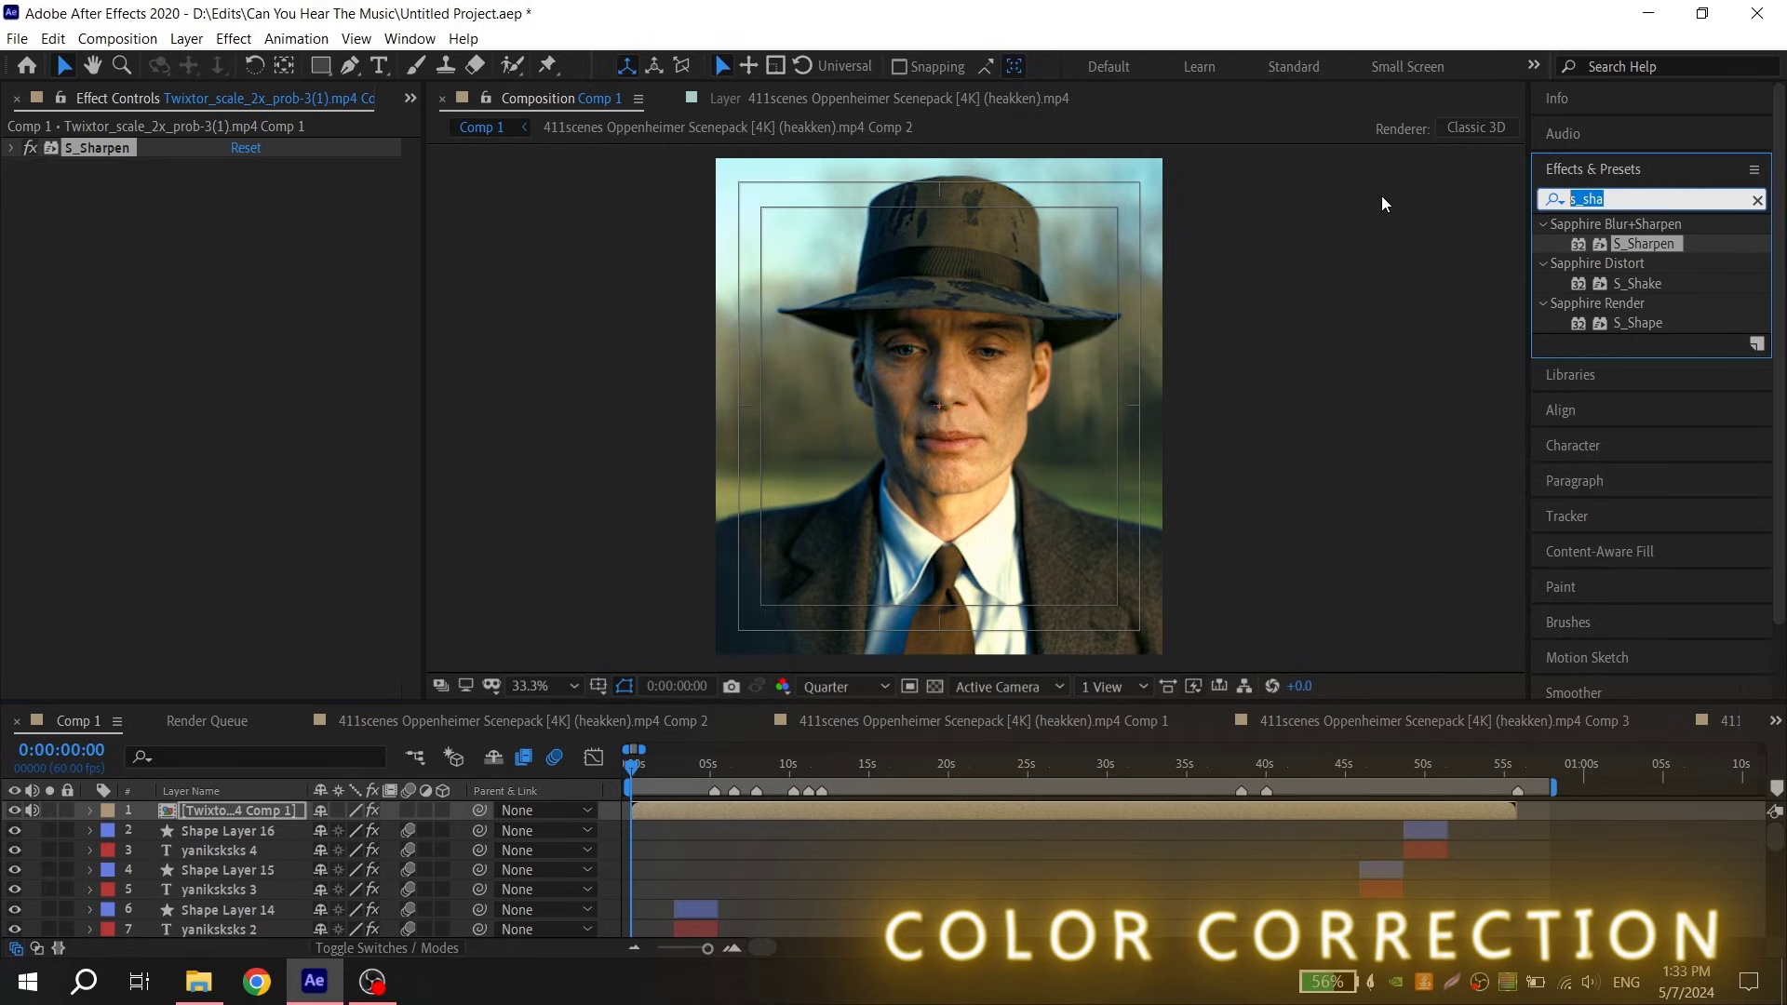
{"action": "type", "text": "bcc "}
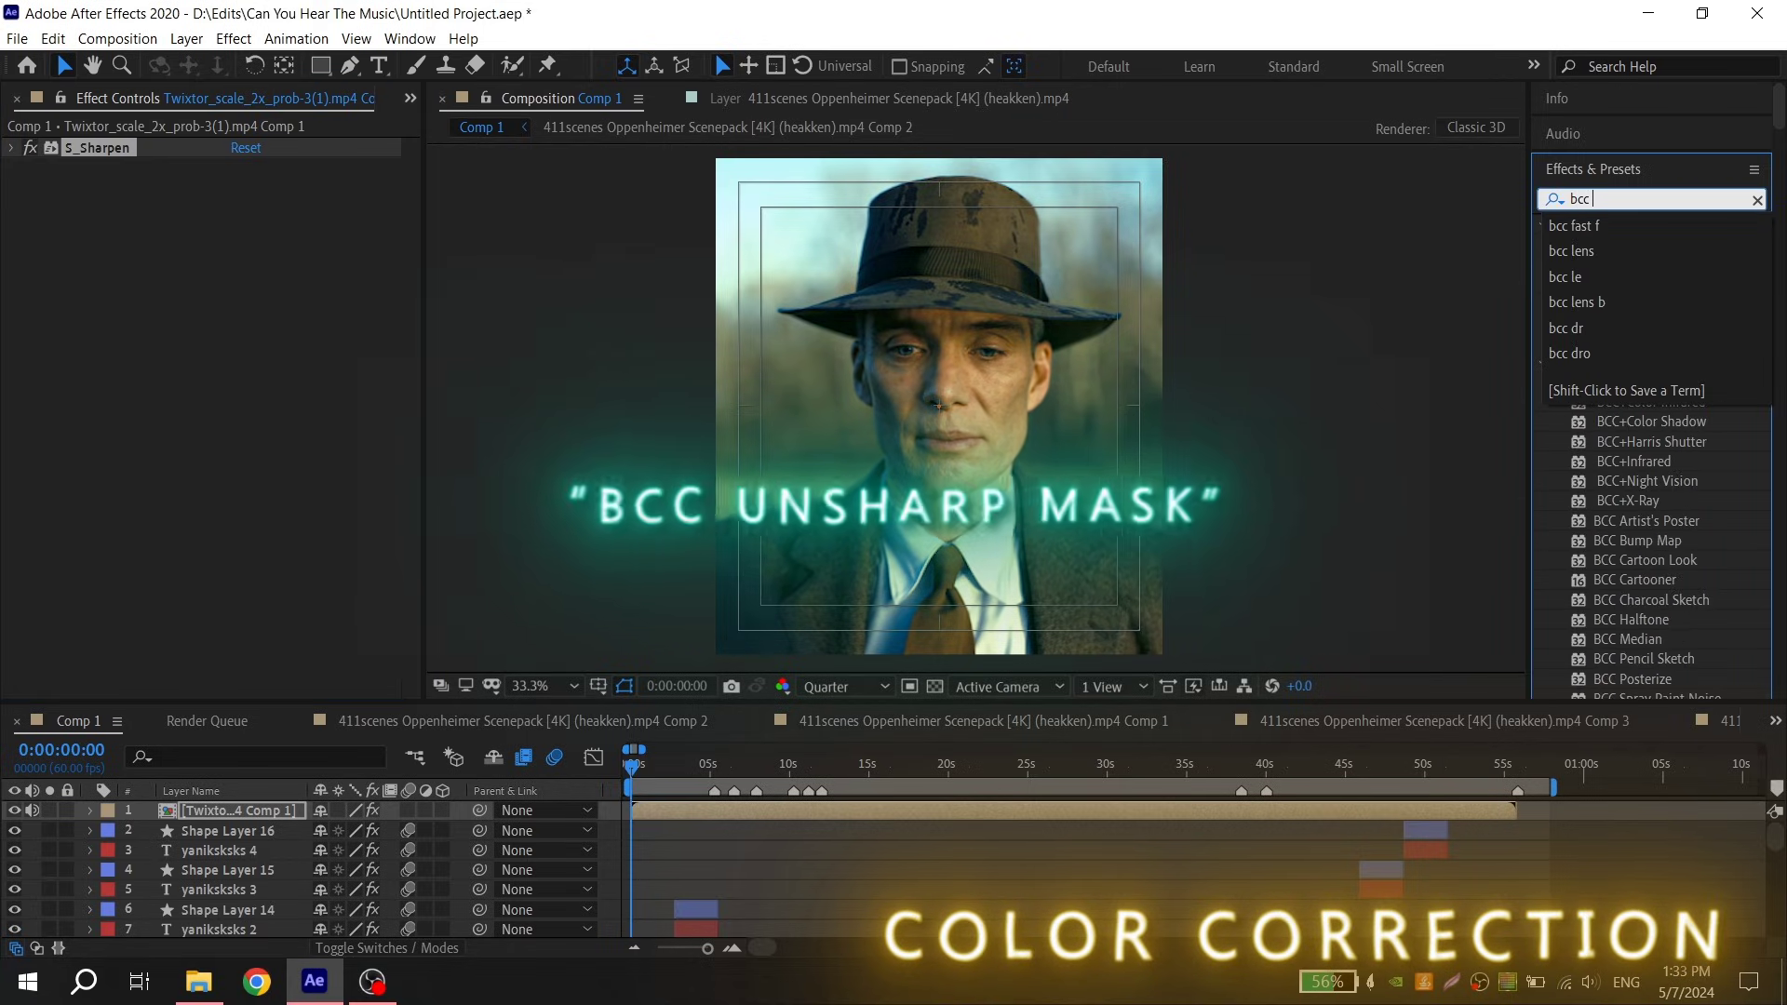
{"action": "type", "text": "un"}
{"action": "left_click_drag", "start_coordinate": [1648, 243], "coordinate": [830, 809]}
{"action": "left_click", "coordinate": [239, 300]}
{"action": "type", "text": "20"}
{"action": "key", "text": "Tab"}
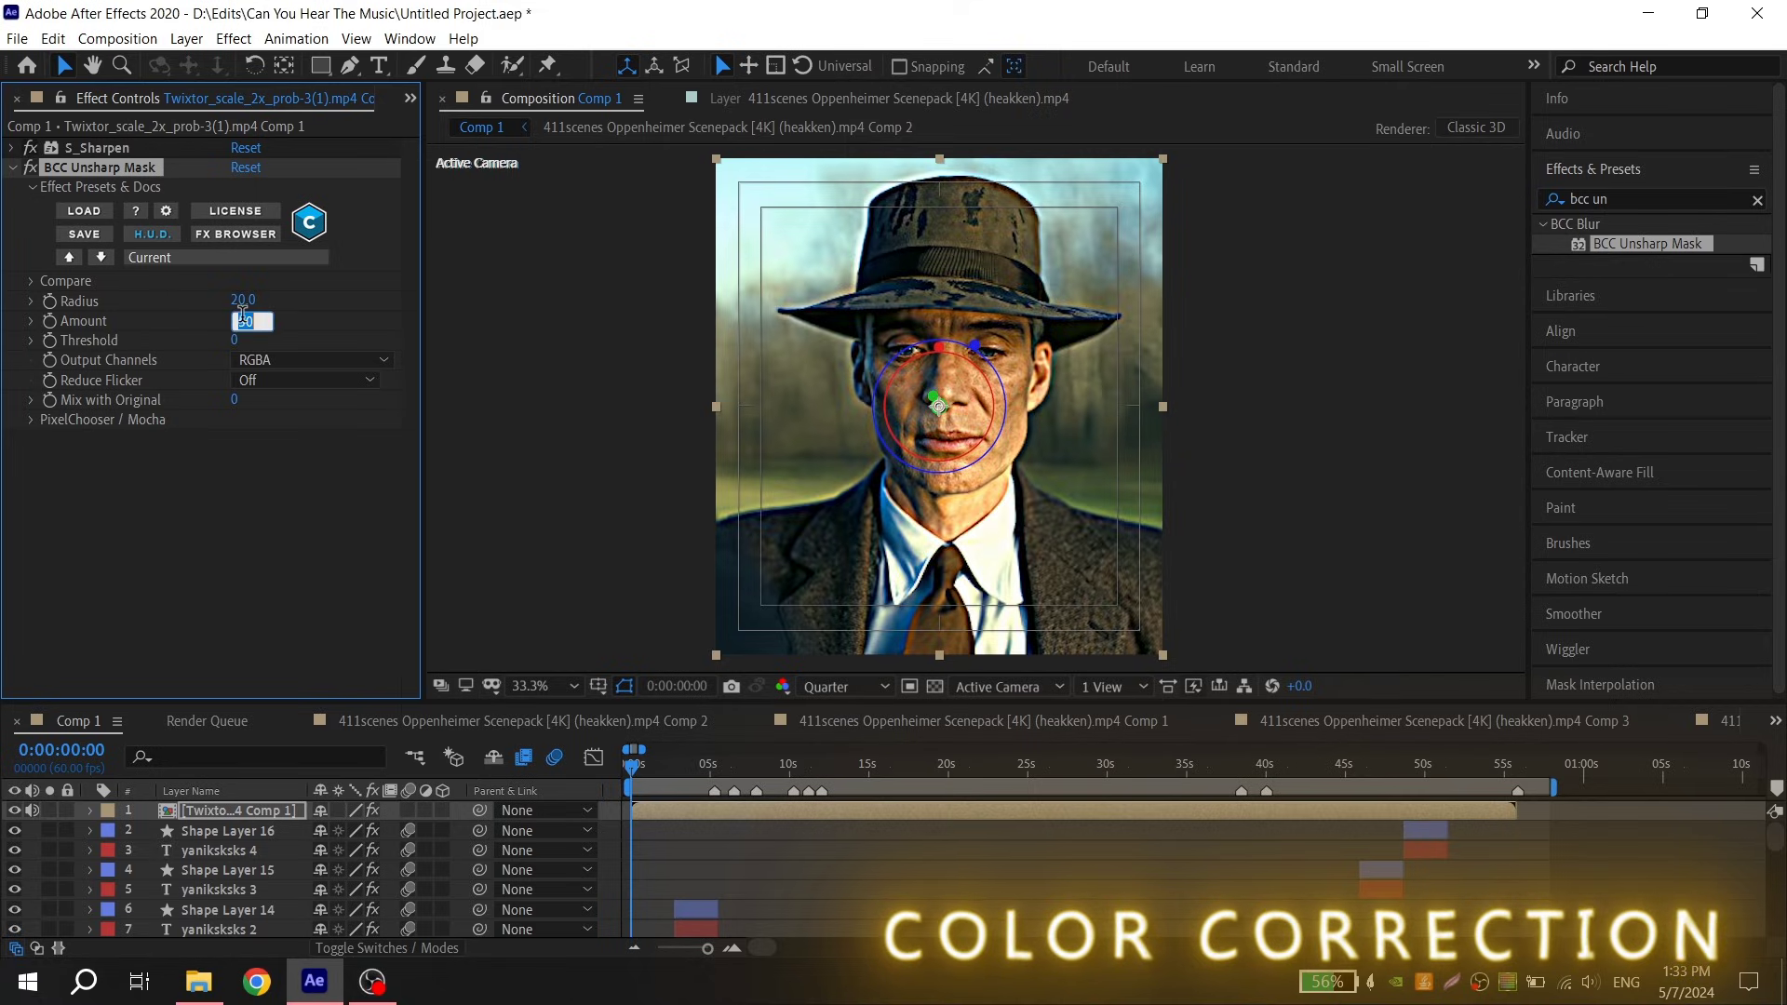
{"action": "type", "text": "1"}
{"action": "key", "text": "Return"}
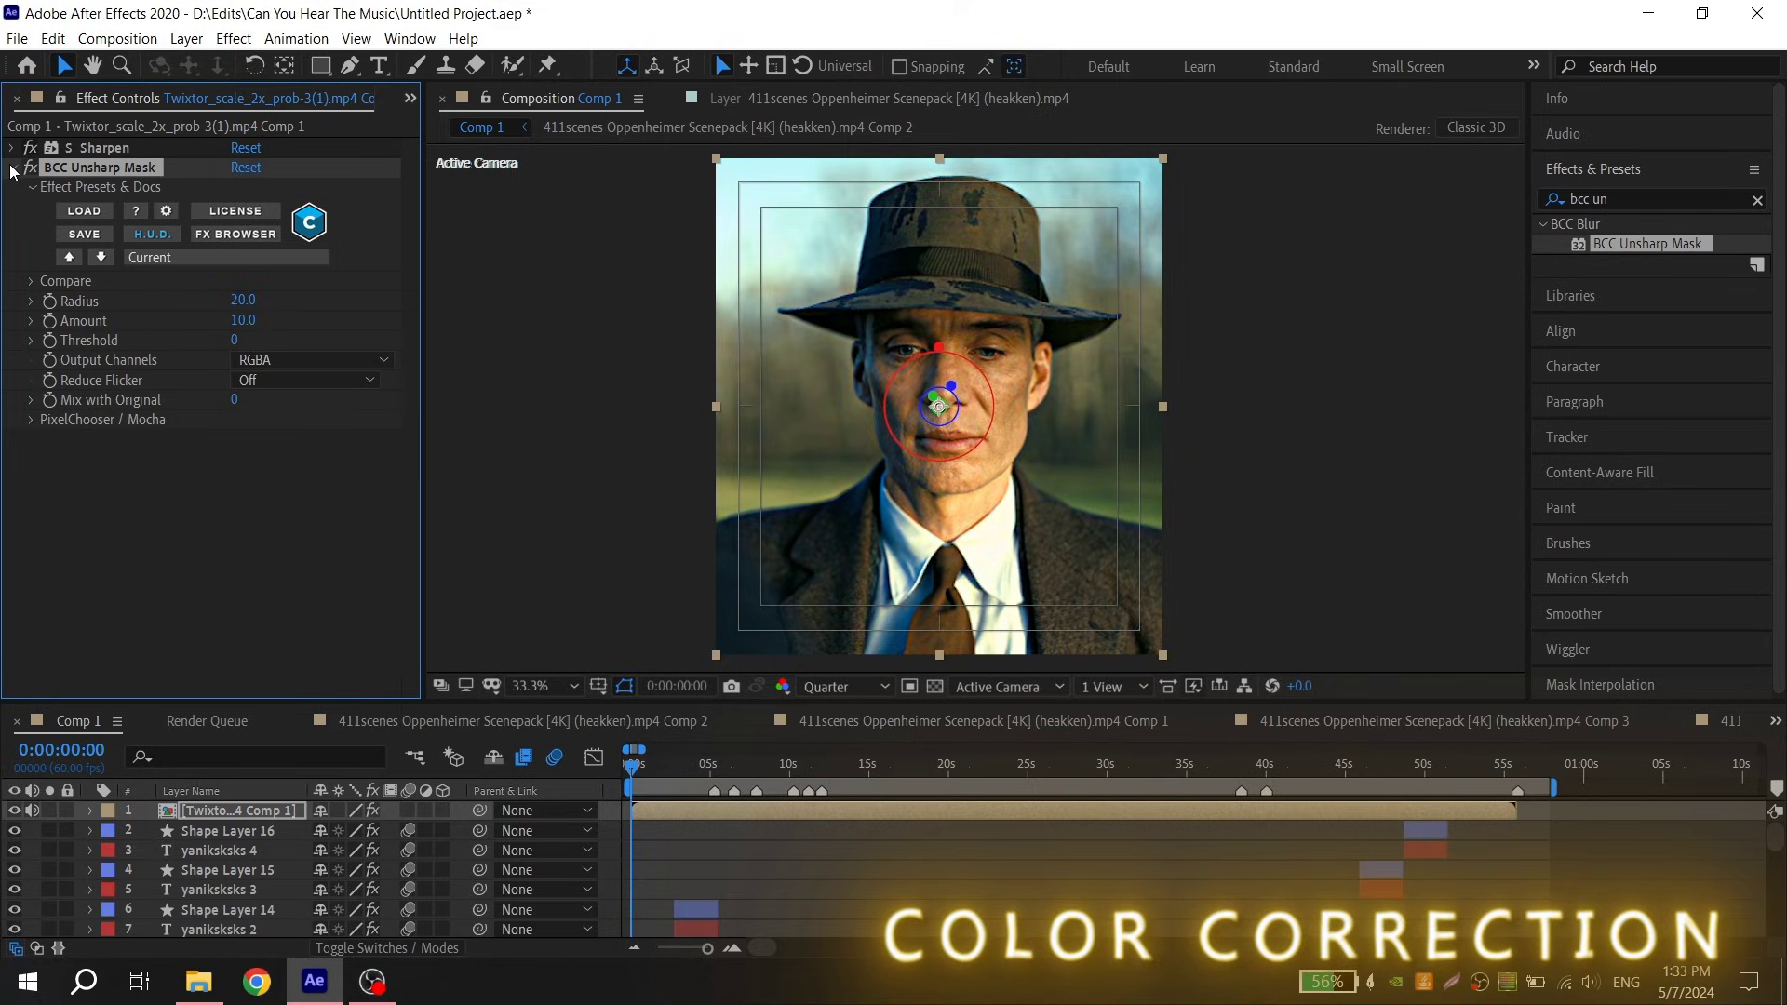
{"action": "left_click", "coordinate": [12, 166]}
Add S_Glow with Brightness 0.6.
{"action": "left_click", "coordinate": [1619, 199]}
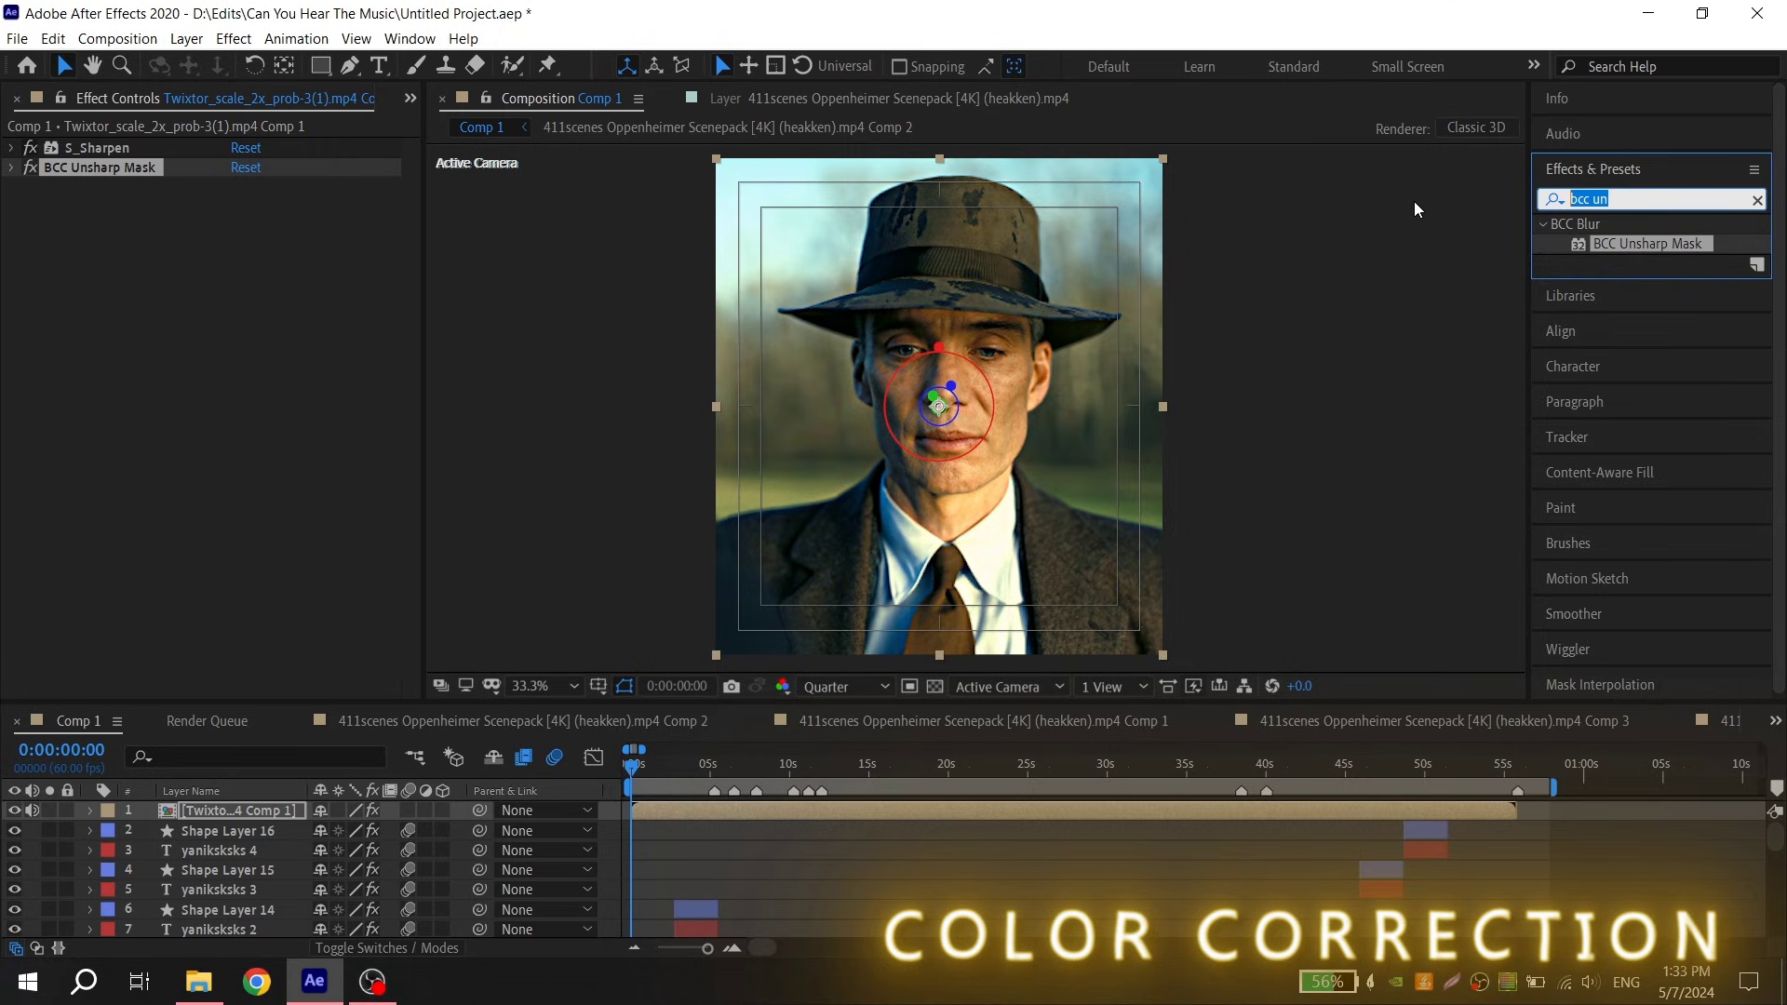
{"action": "type", "text": "s_gl"}
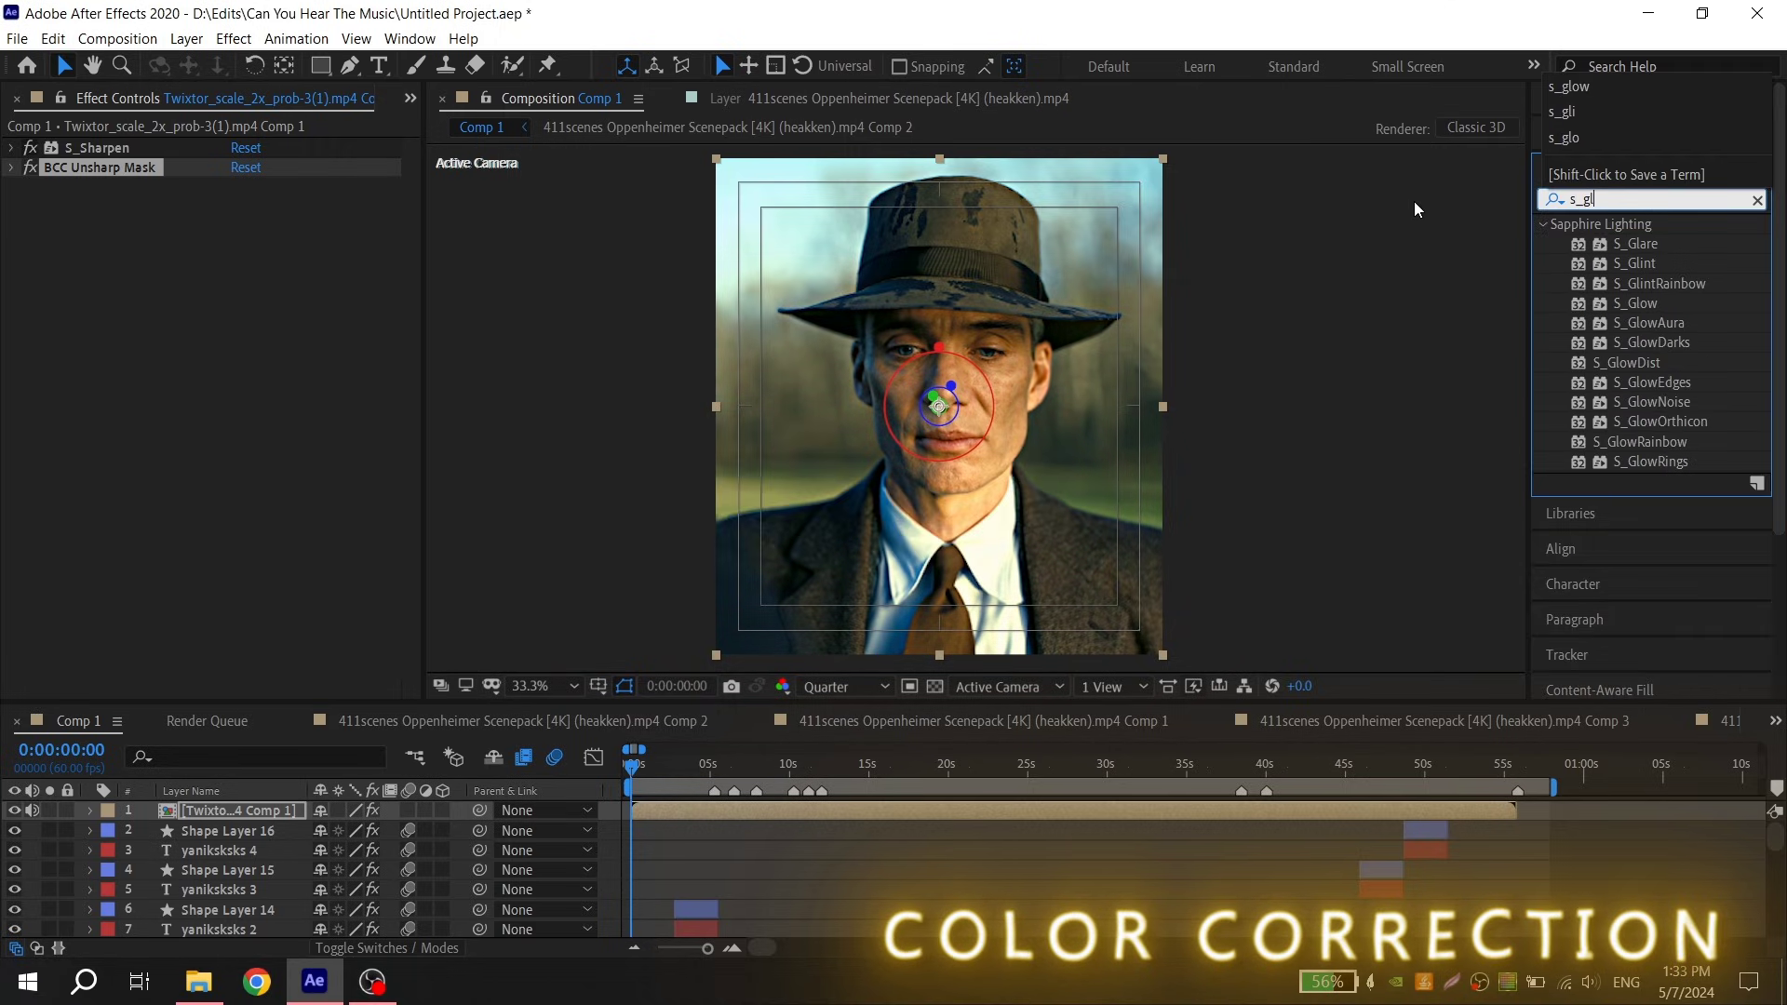
{"action": "type", "text": "ow"}
{"action": "left_click_drag", "start_coordinate": [1638, 244], "coordinate": [997, 813]}
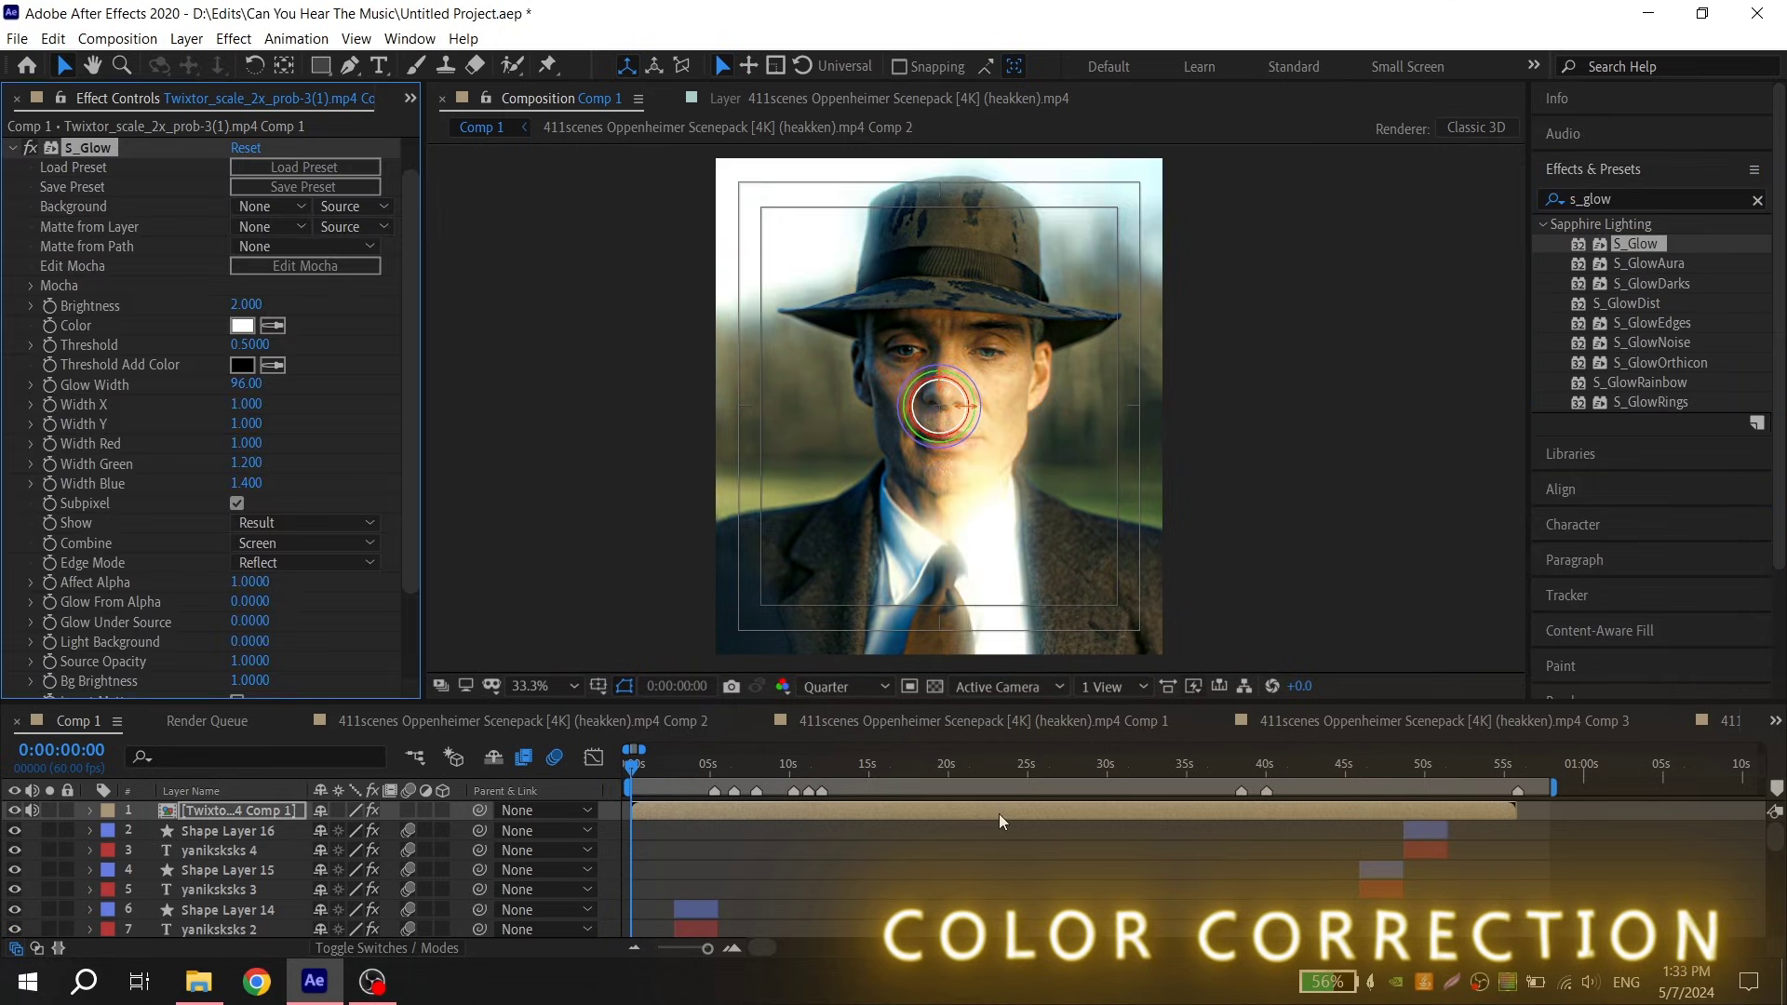
{"action": "left_click", "coordinate": [257, 305]}
{"action": "type", "text": "0.6"}
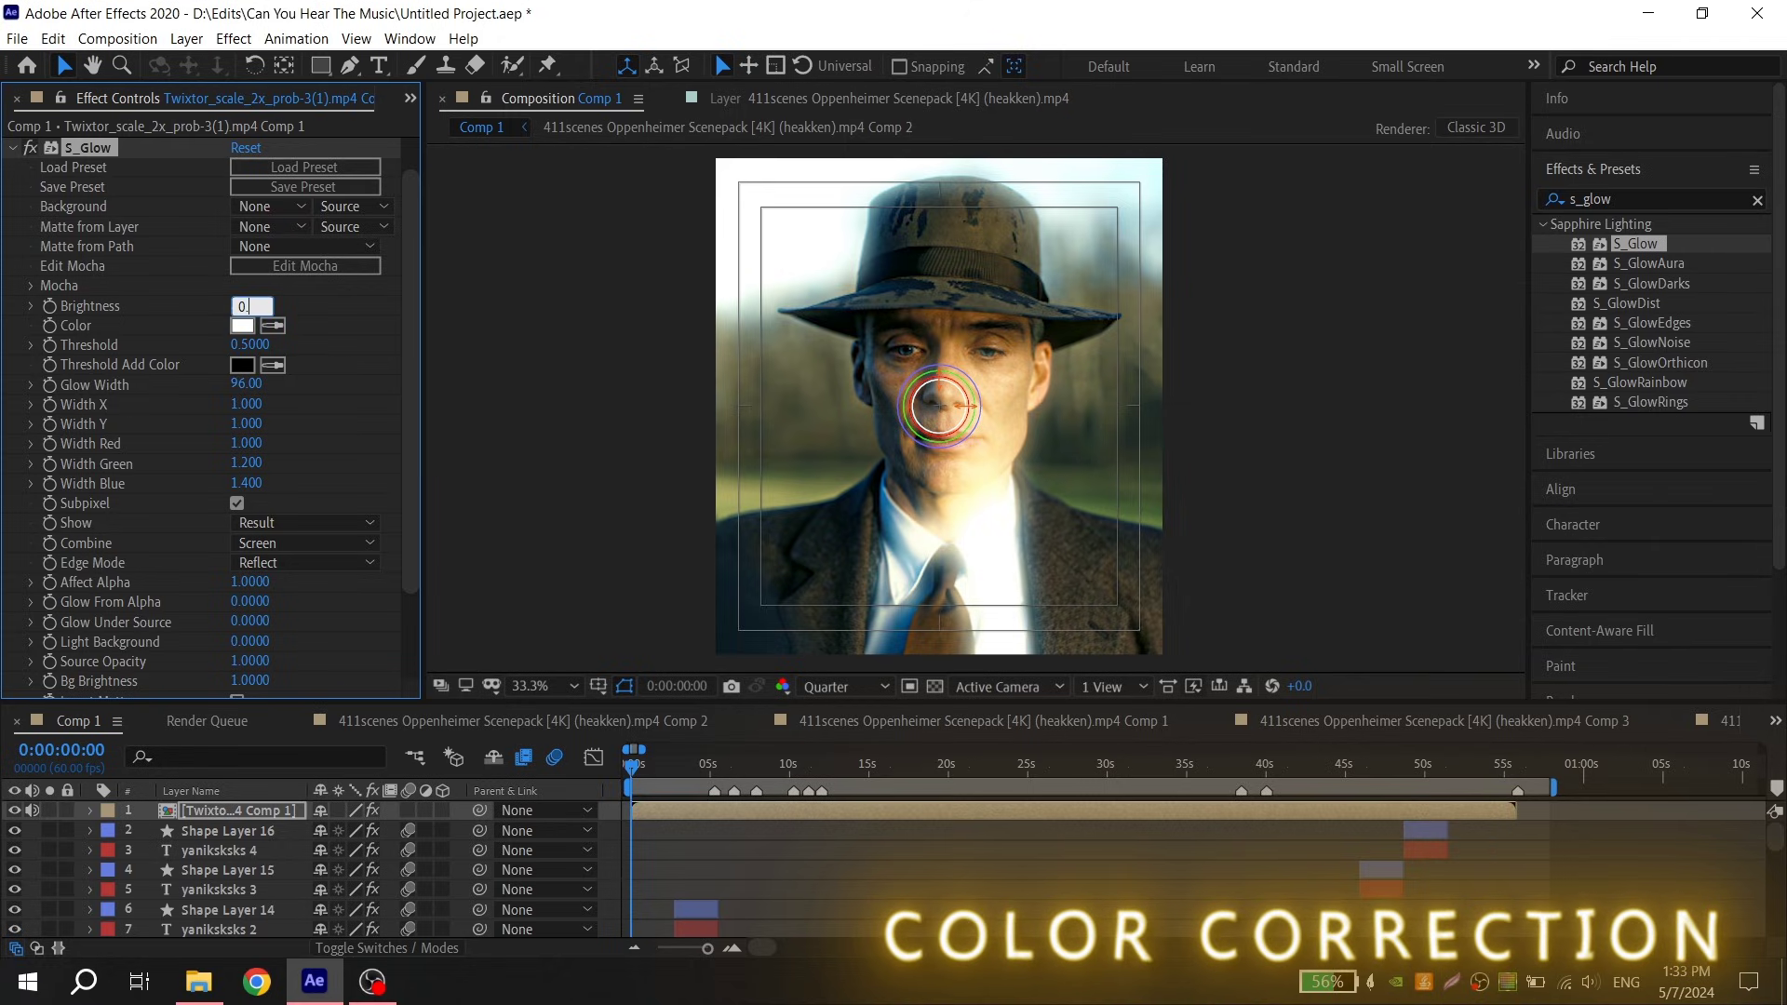
{"action": "key", "text": "Return"}
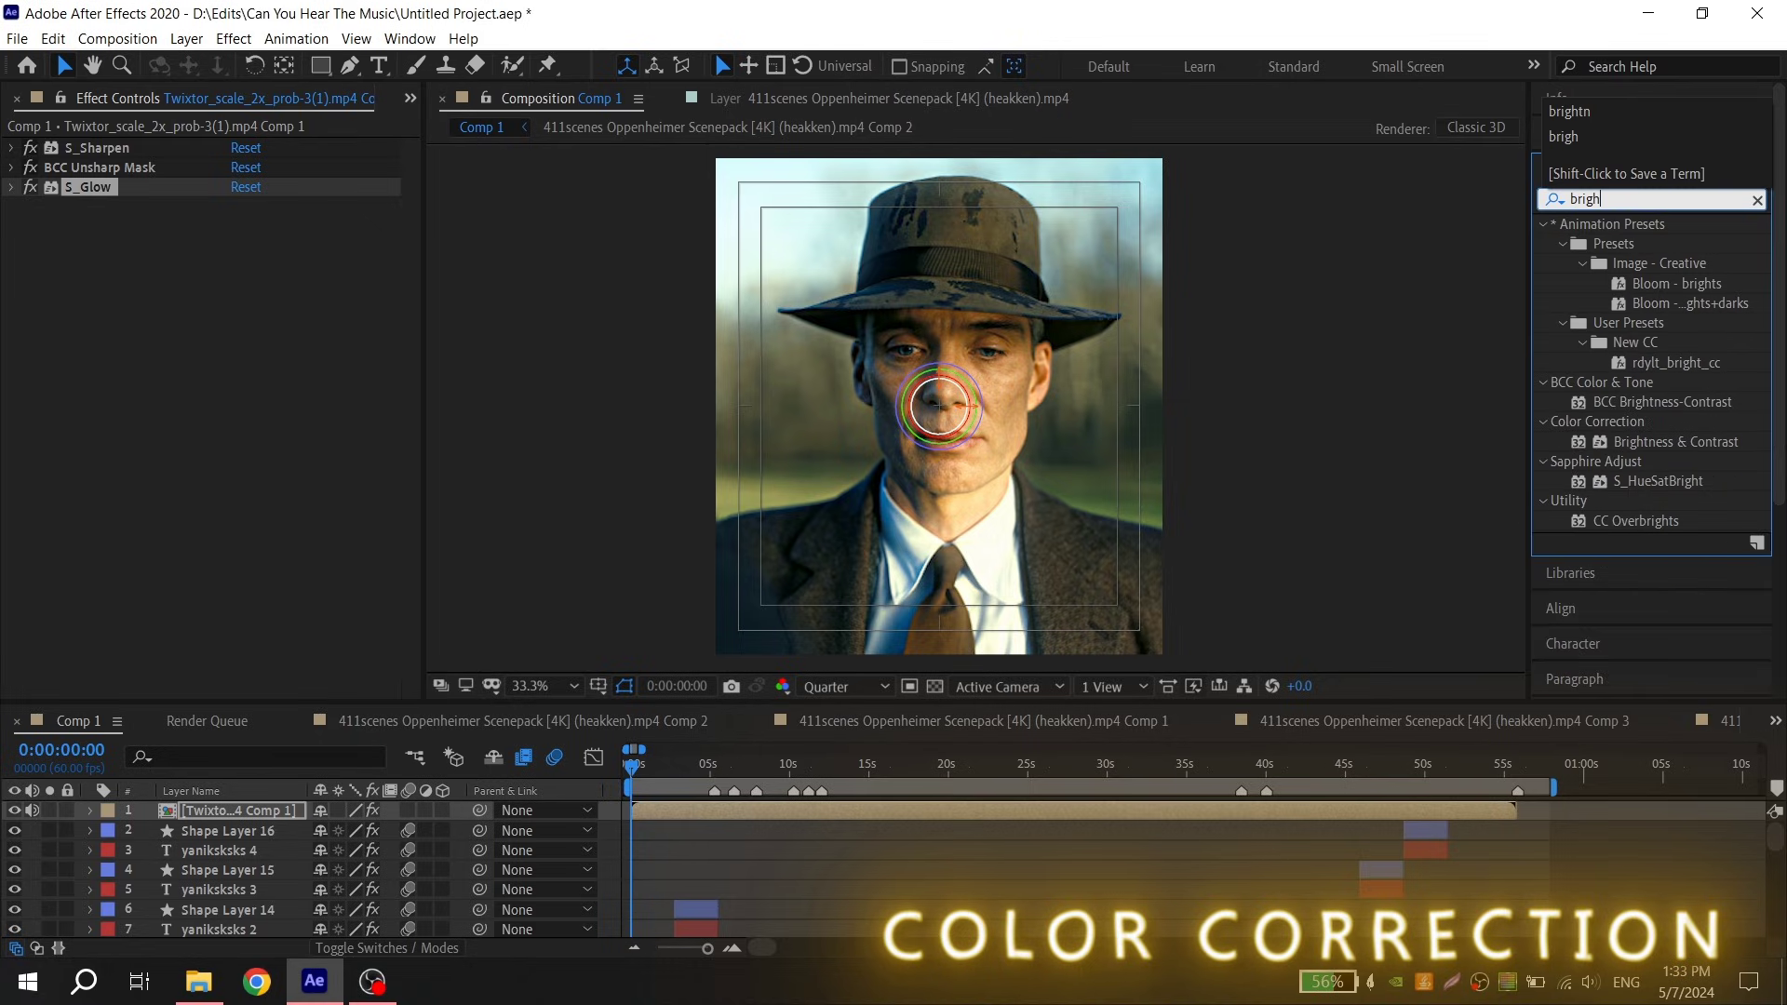
Apply Brightness & Contrast with Brightness 12 and Contrast 13.
{"action": "type", "text": "t"}
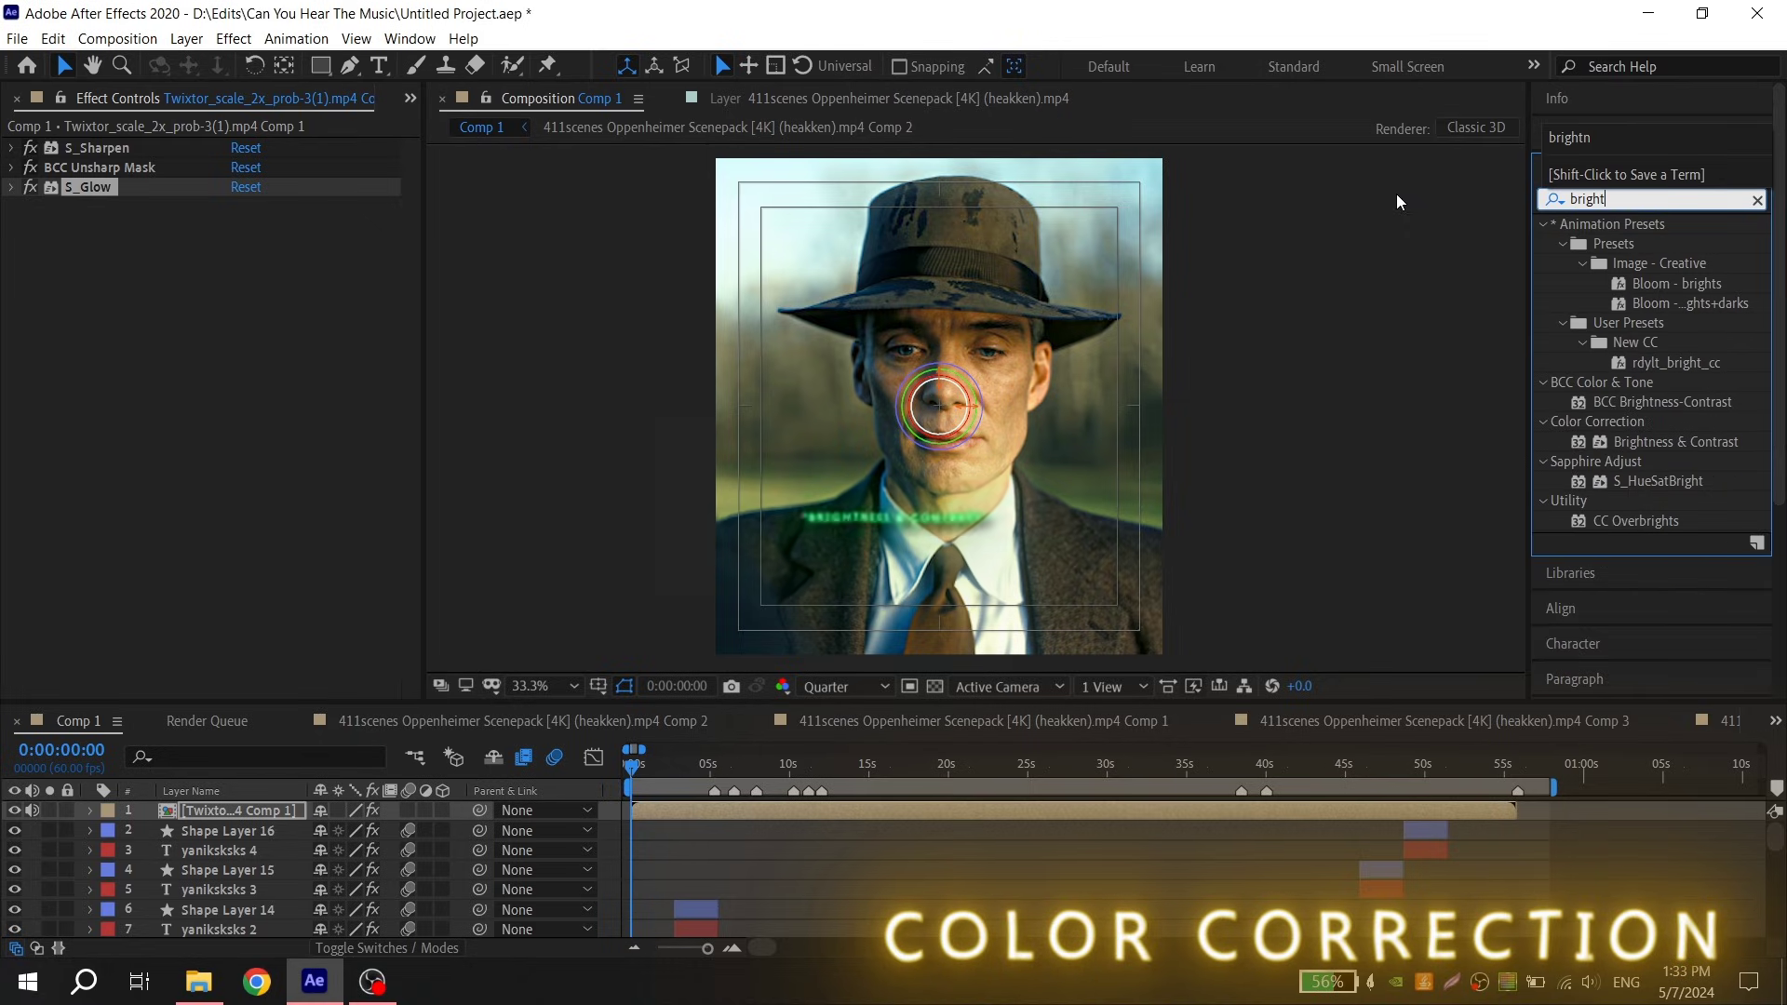
{"action": "left_click_drag", "start_coordinate": [1676, 441], "coordinate": [930, 810]}
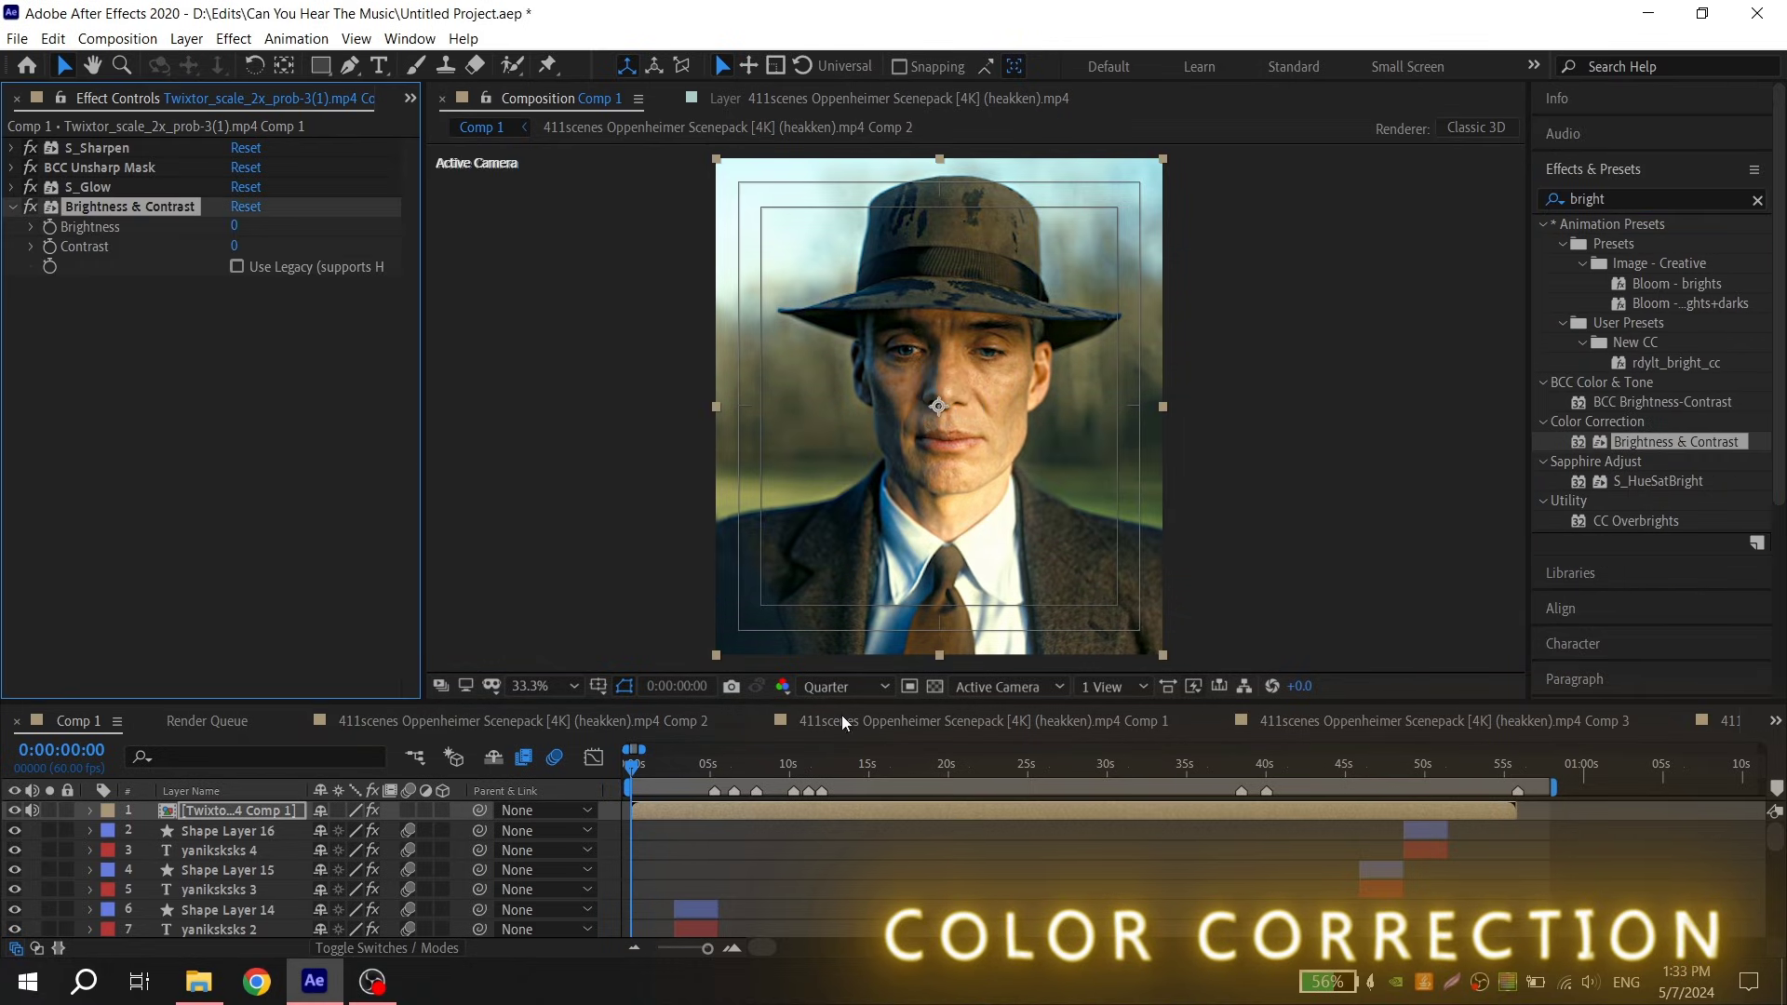
{"action": "left_click", "coordinate": [238, 226]}
{"action": "type", "text": "12"}
{"action": "left_click", "coordinate": [242, 245]}
{"action": "type", "text": "13"}
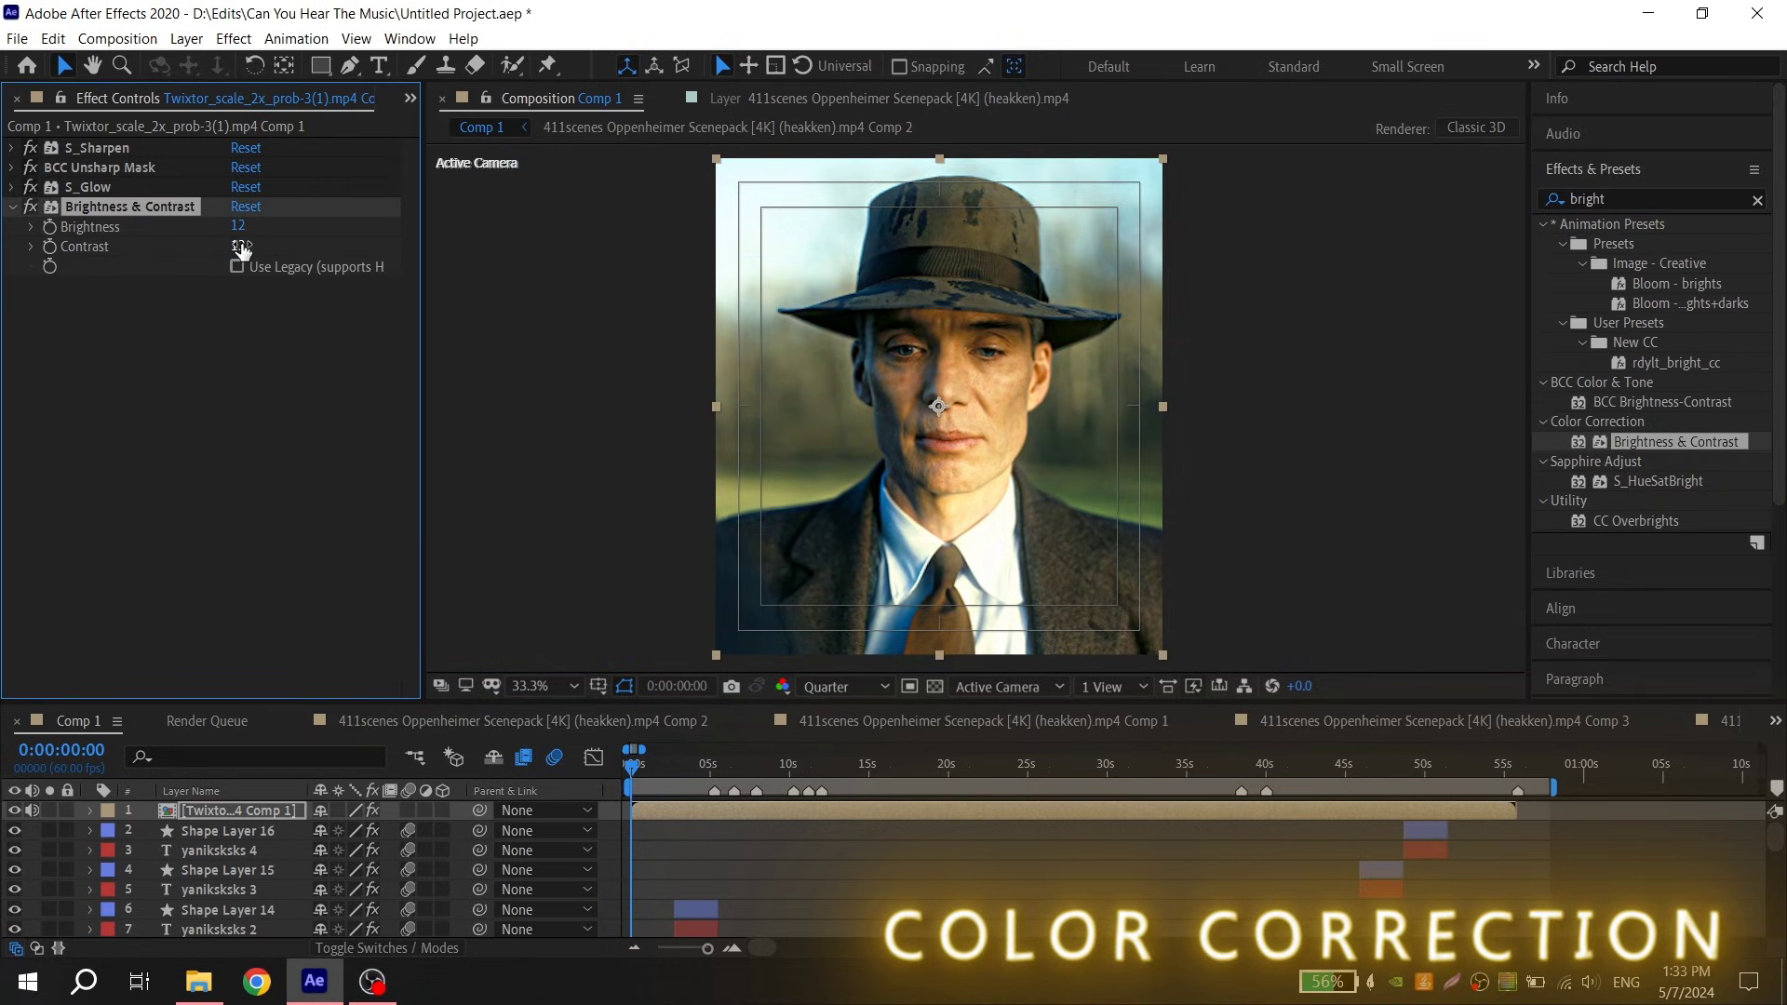
{"action": "left_click", "coordinate": [12, 205]}
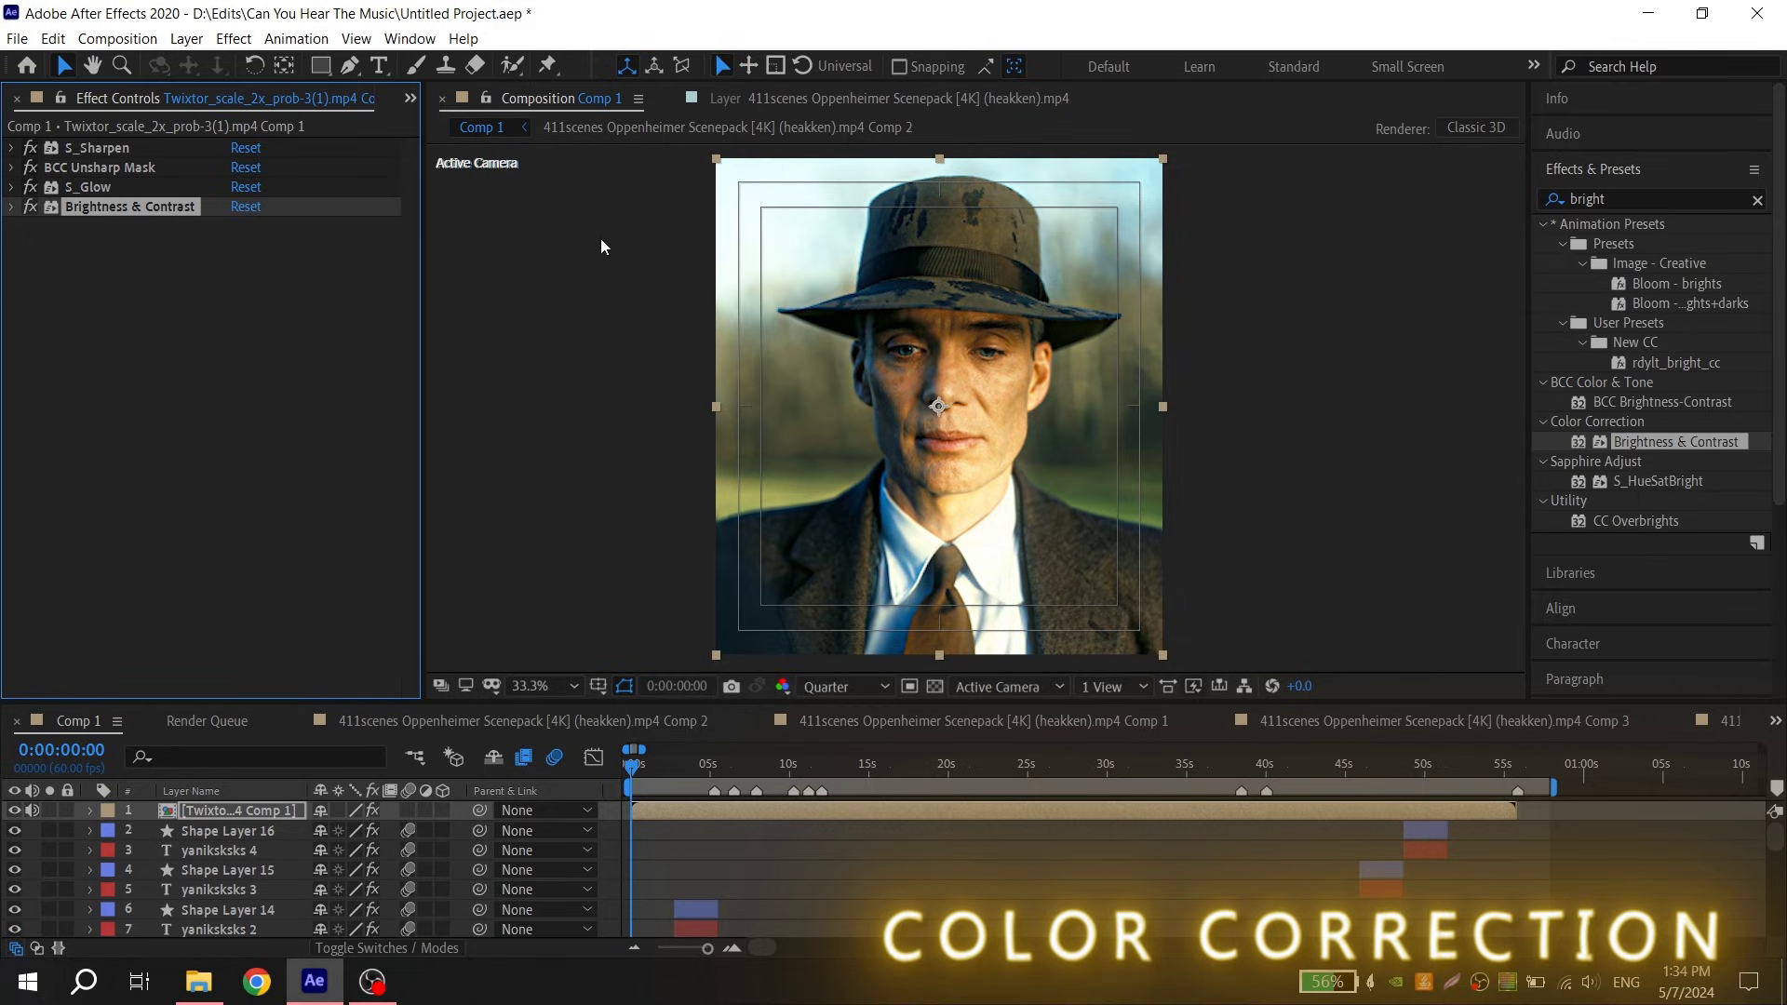
Add BCC Fast Film Glow with Glow Threshold 50 and collapse all effects.
{"action": "left_click", "coordinate": [1629, 199]}
{"action": "type", "text": "bcc fast"}
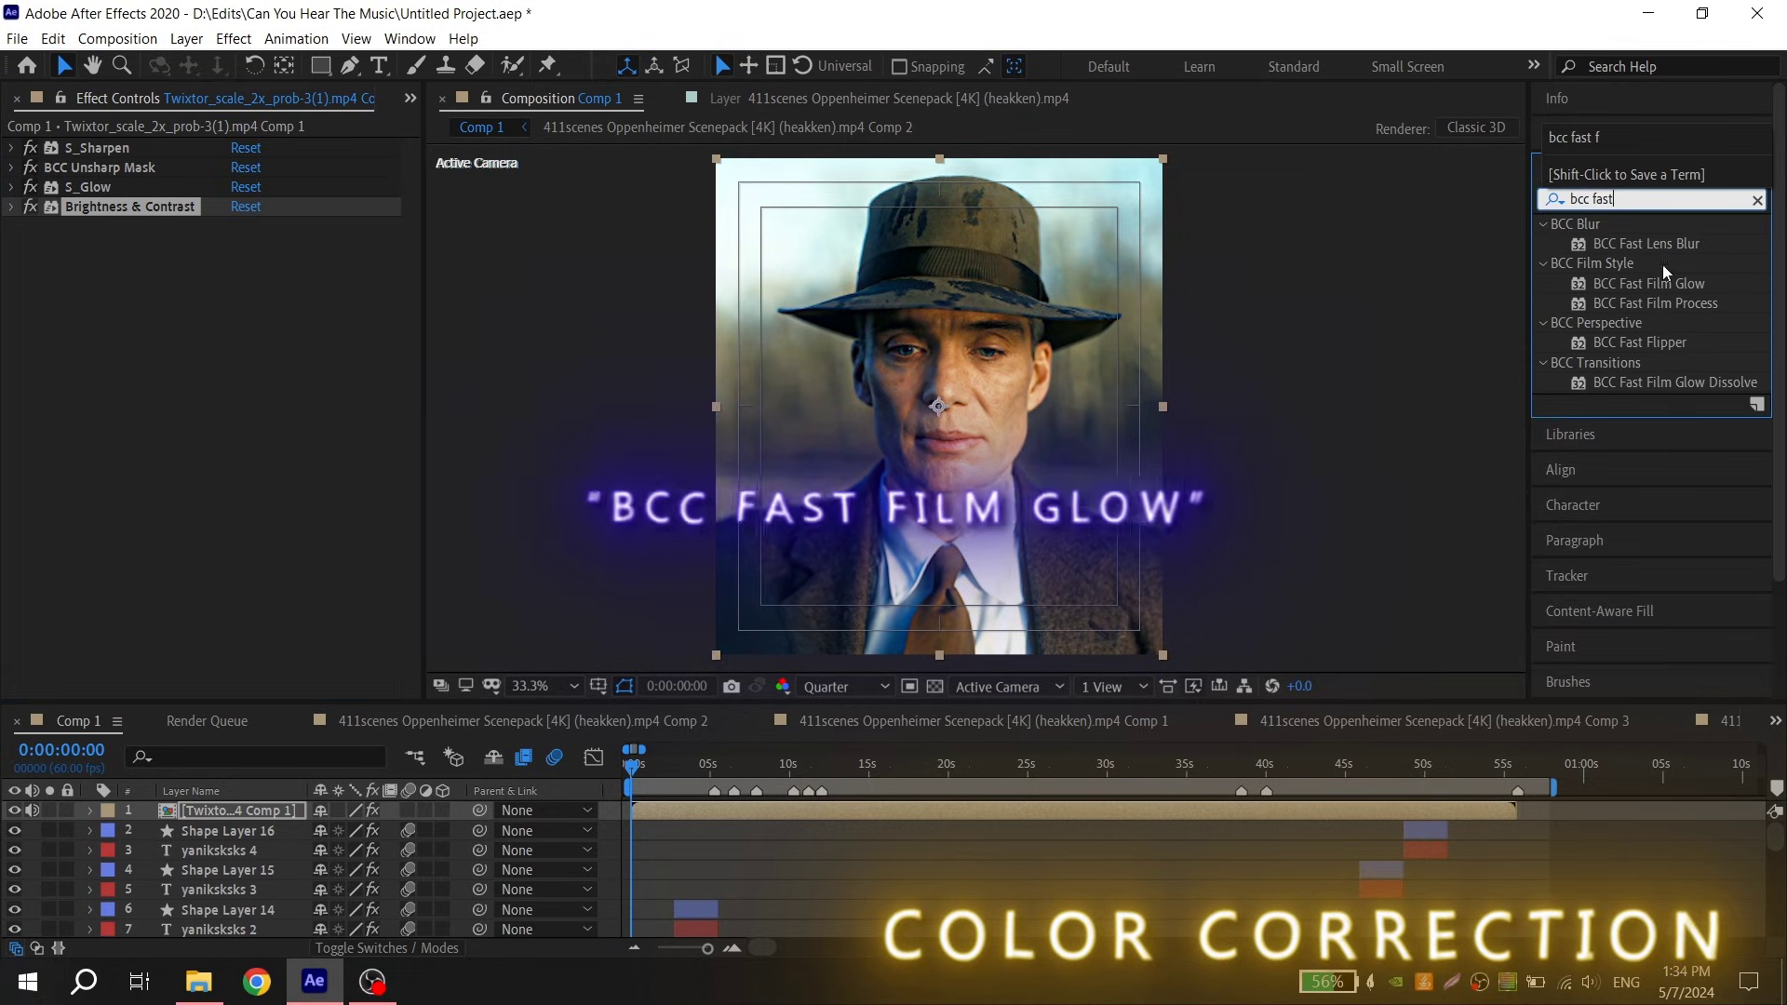
{"action": "type", "text": " f"}
{"action": "left_click_drag", "start_coordinate": [1648, 243], "coordinate": [1015, 813]}
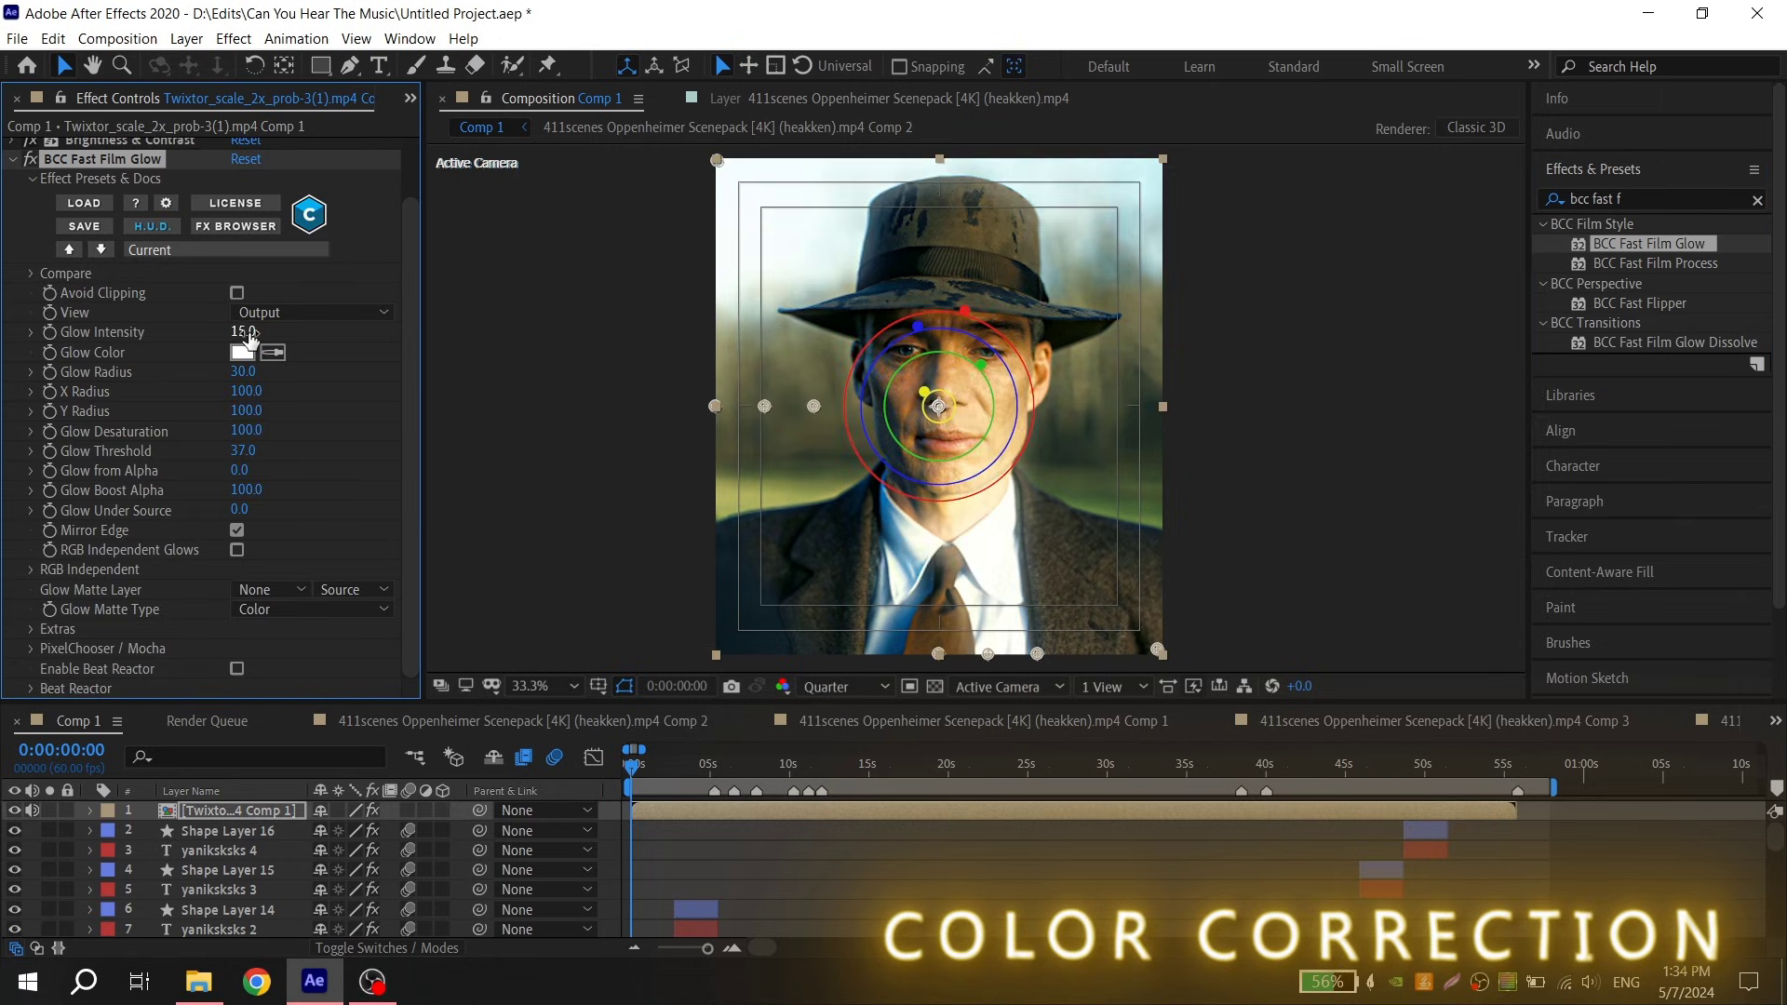
{"action": "left_click", "coordinate": [243, 450]}
{"action": "type", "text": "15"}
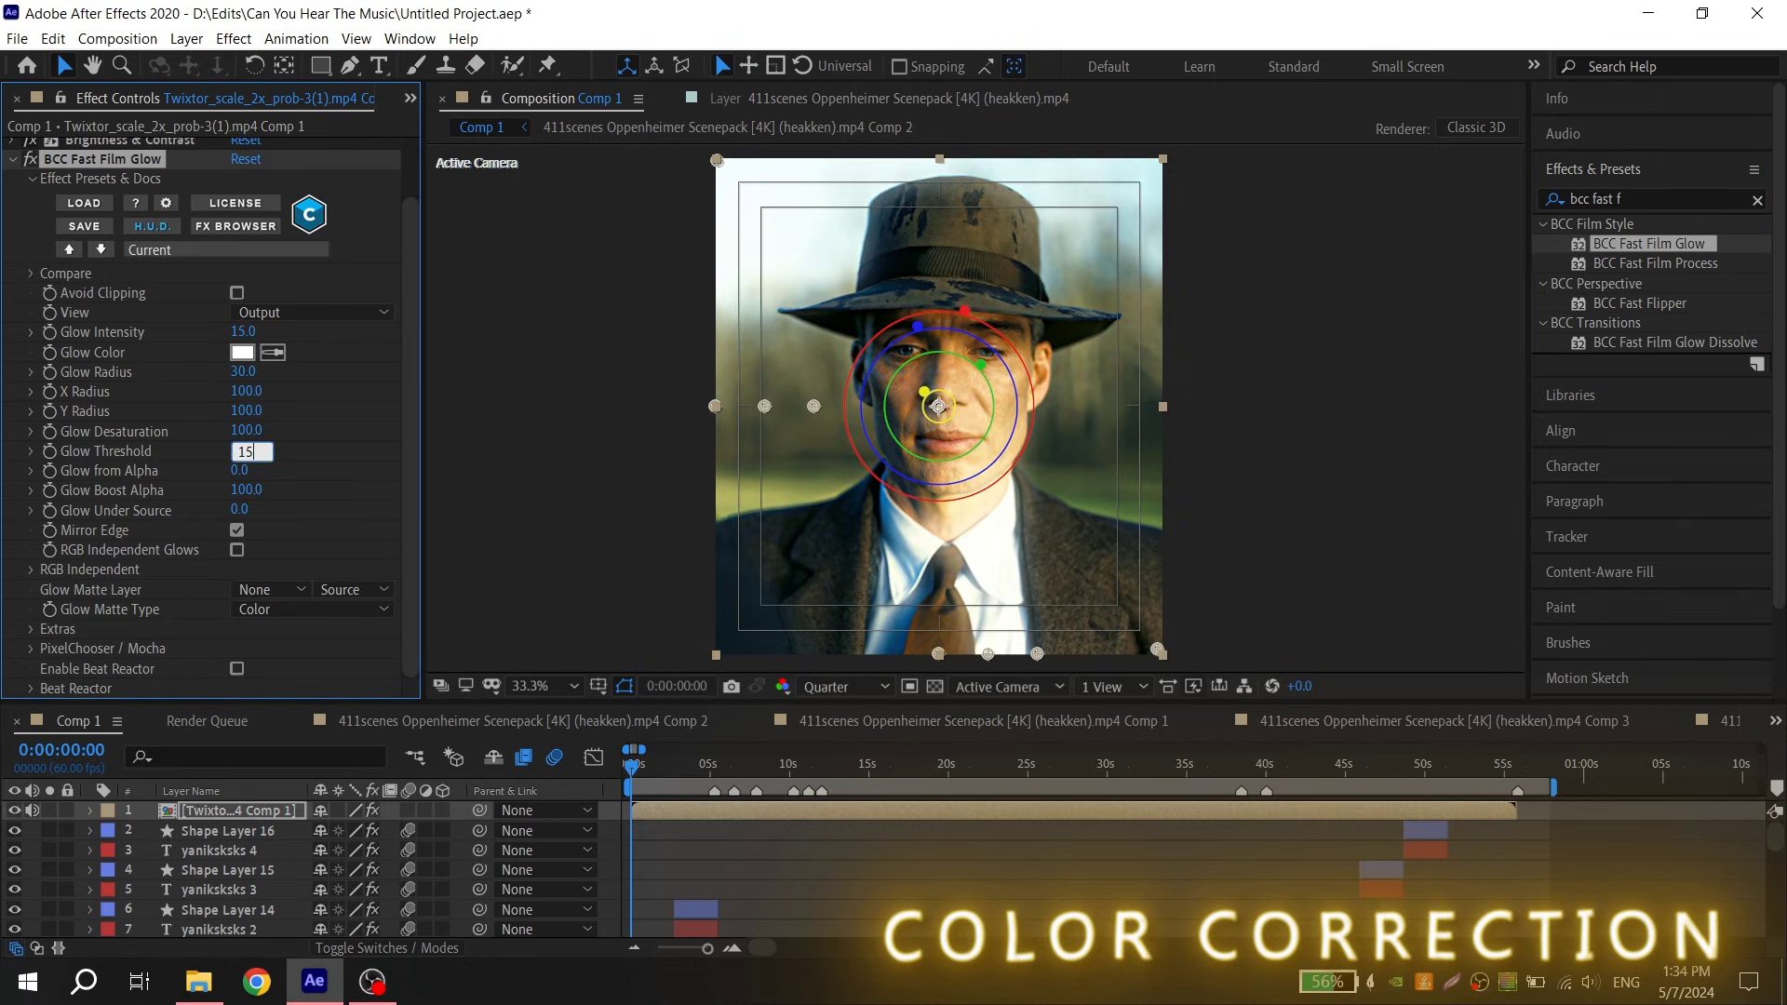
{"action": "type", "text": ".0"}
{"action": "key", "text": "Return"}
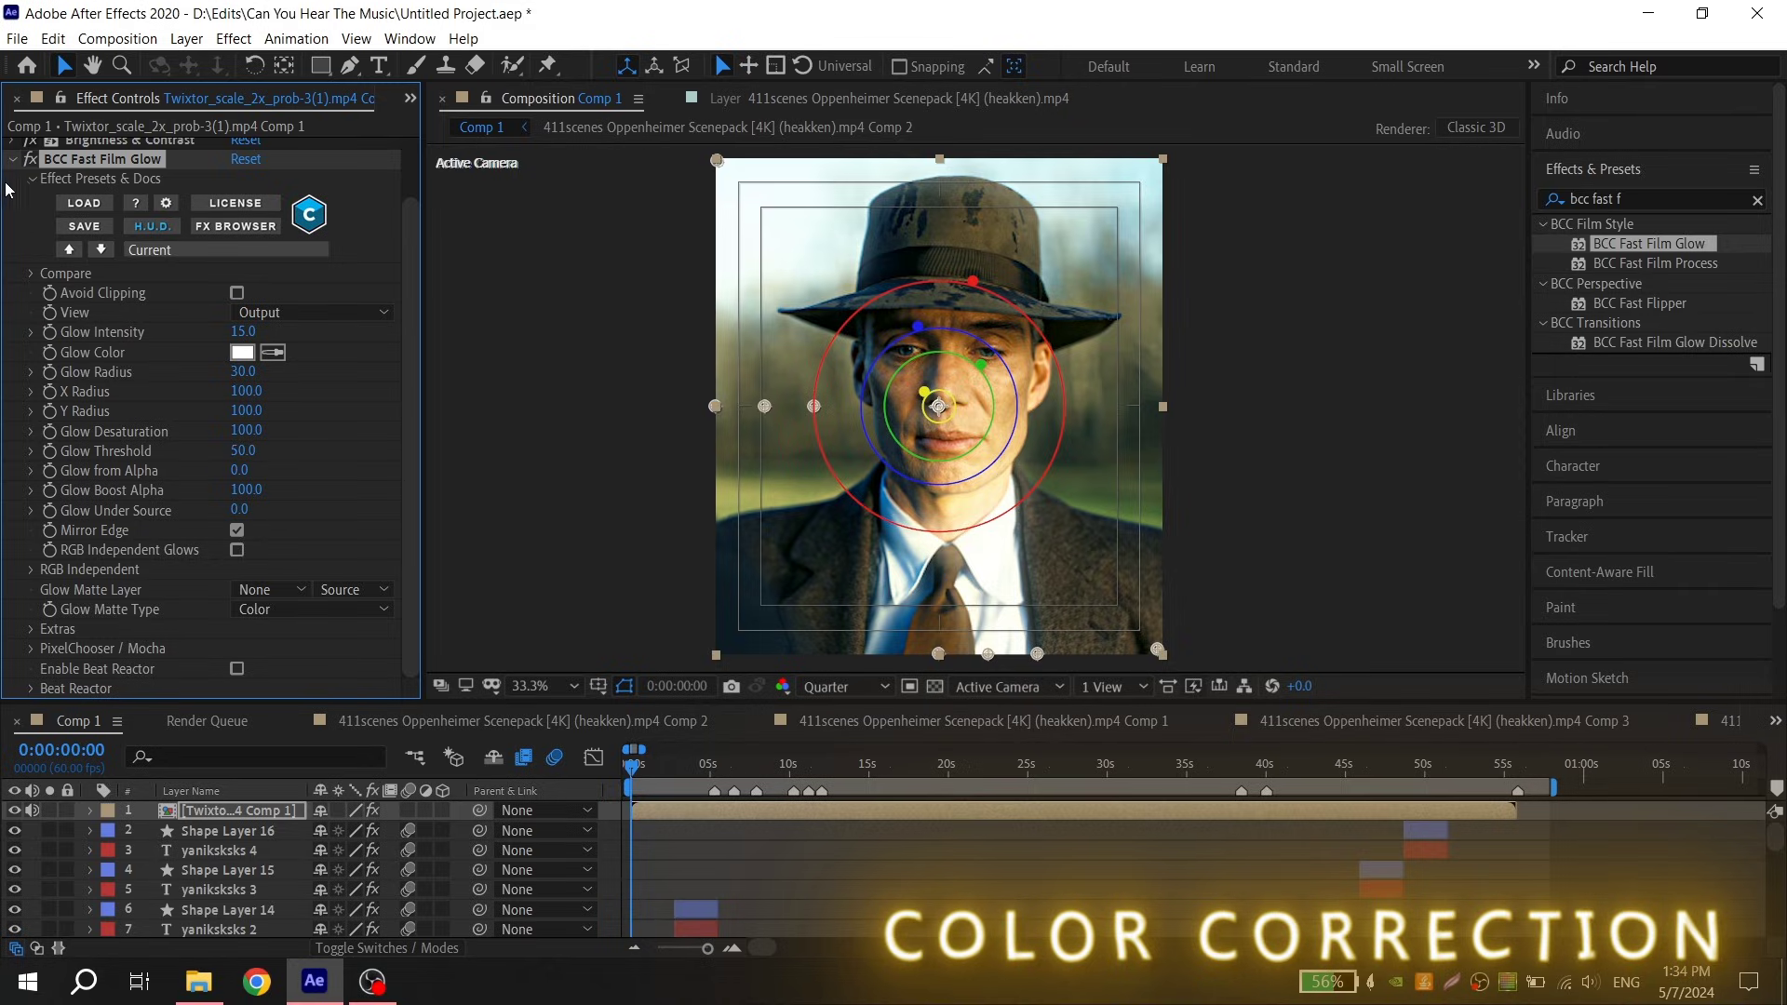
{"action": "key", "text": "ctrl+grave"}
Apply Magic Bullet Looks, duplicate it into four copies, and edit the first Look.
{"action": "key", "text": "ctrl+f"}
{"action": "type", "text": "loo"}
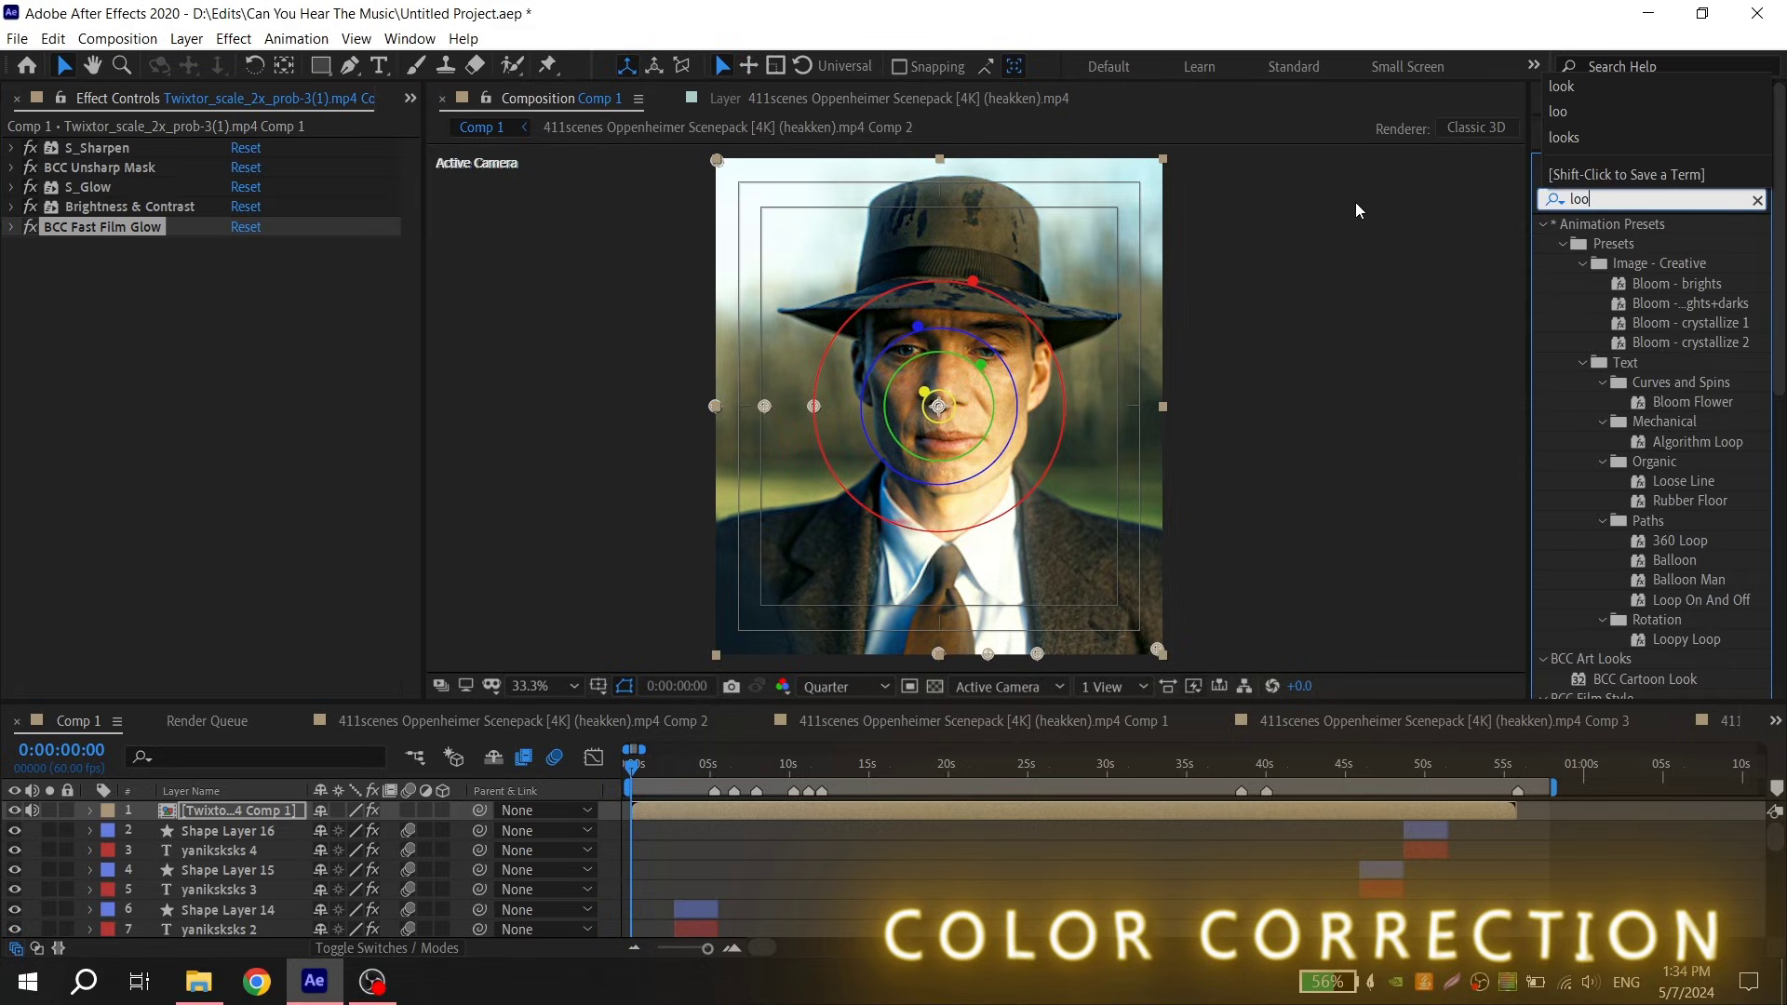
{"action": "type", "text": "k"}
{"action": "left_click_drag", "start_coordinate": [1610, 322], "coordinate": [1053, 809]}
{"action": "key", "text": "ctrl+d"}
{"action": "key", "text": "ctrl+d"}
{"action": "key", "text": "ctrl+d"}
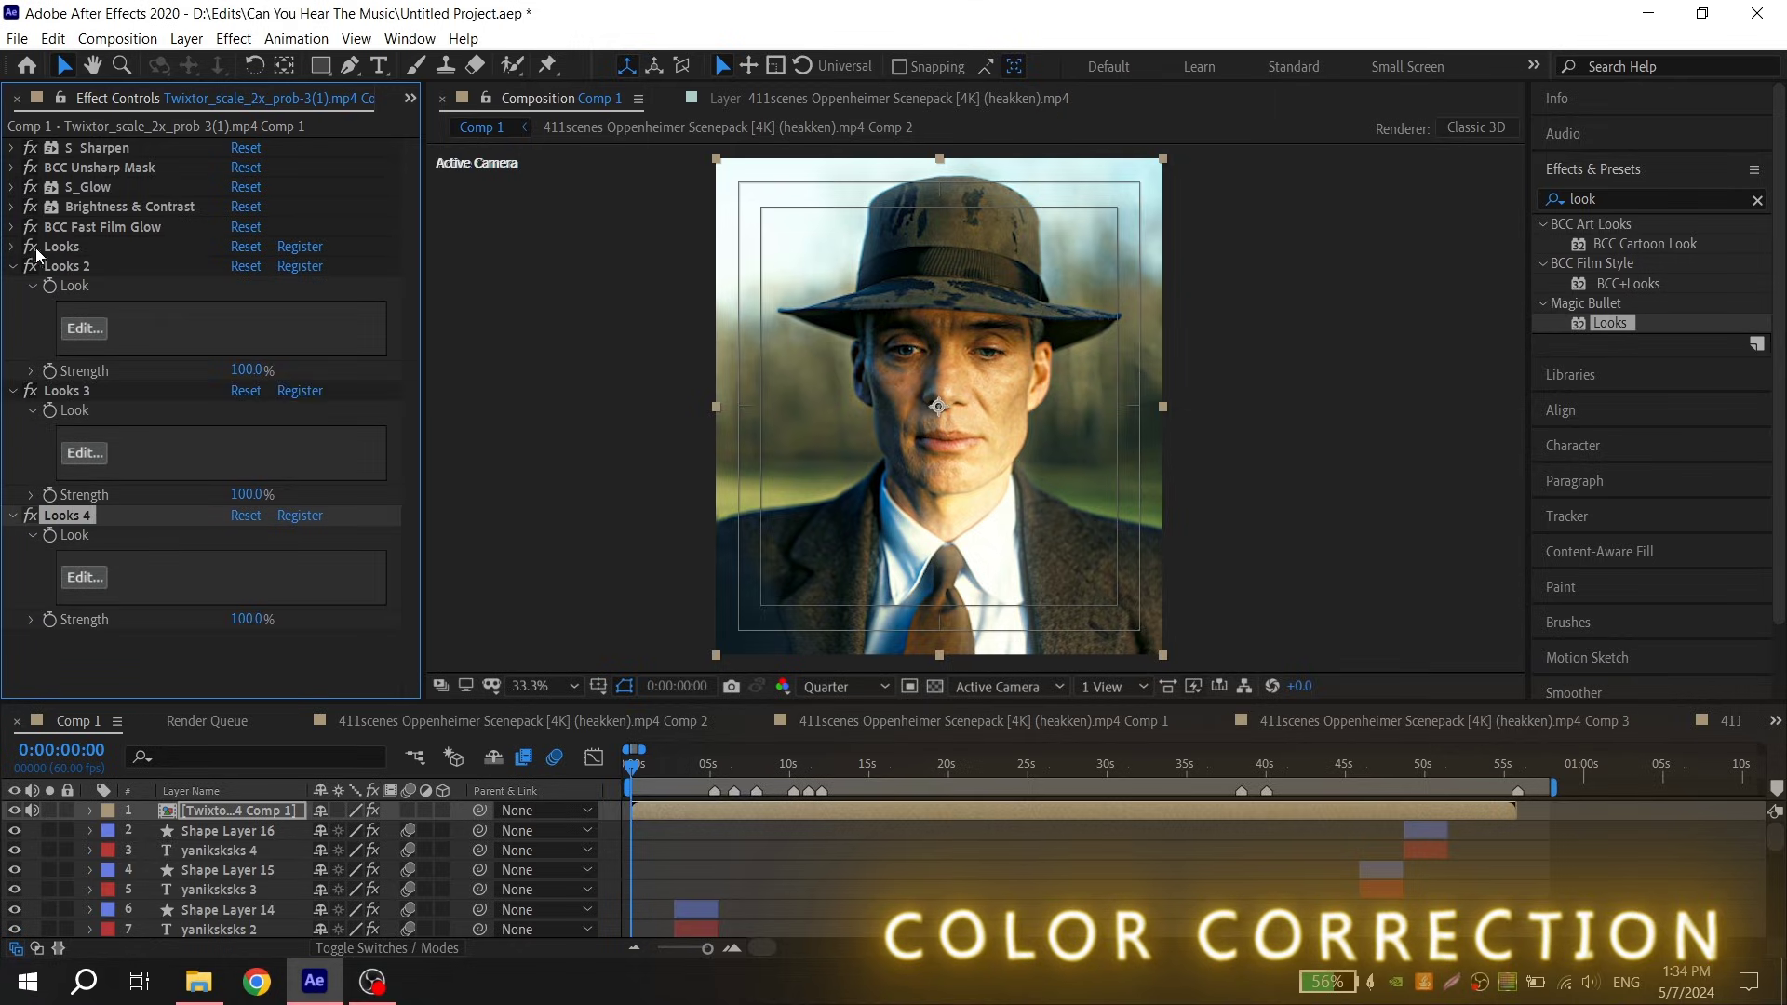
{"action": "left_click", "coordinate": [82, 309]}
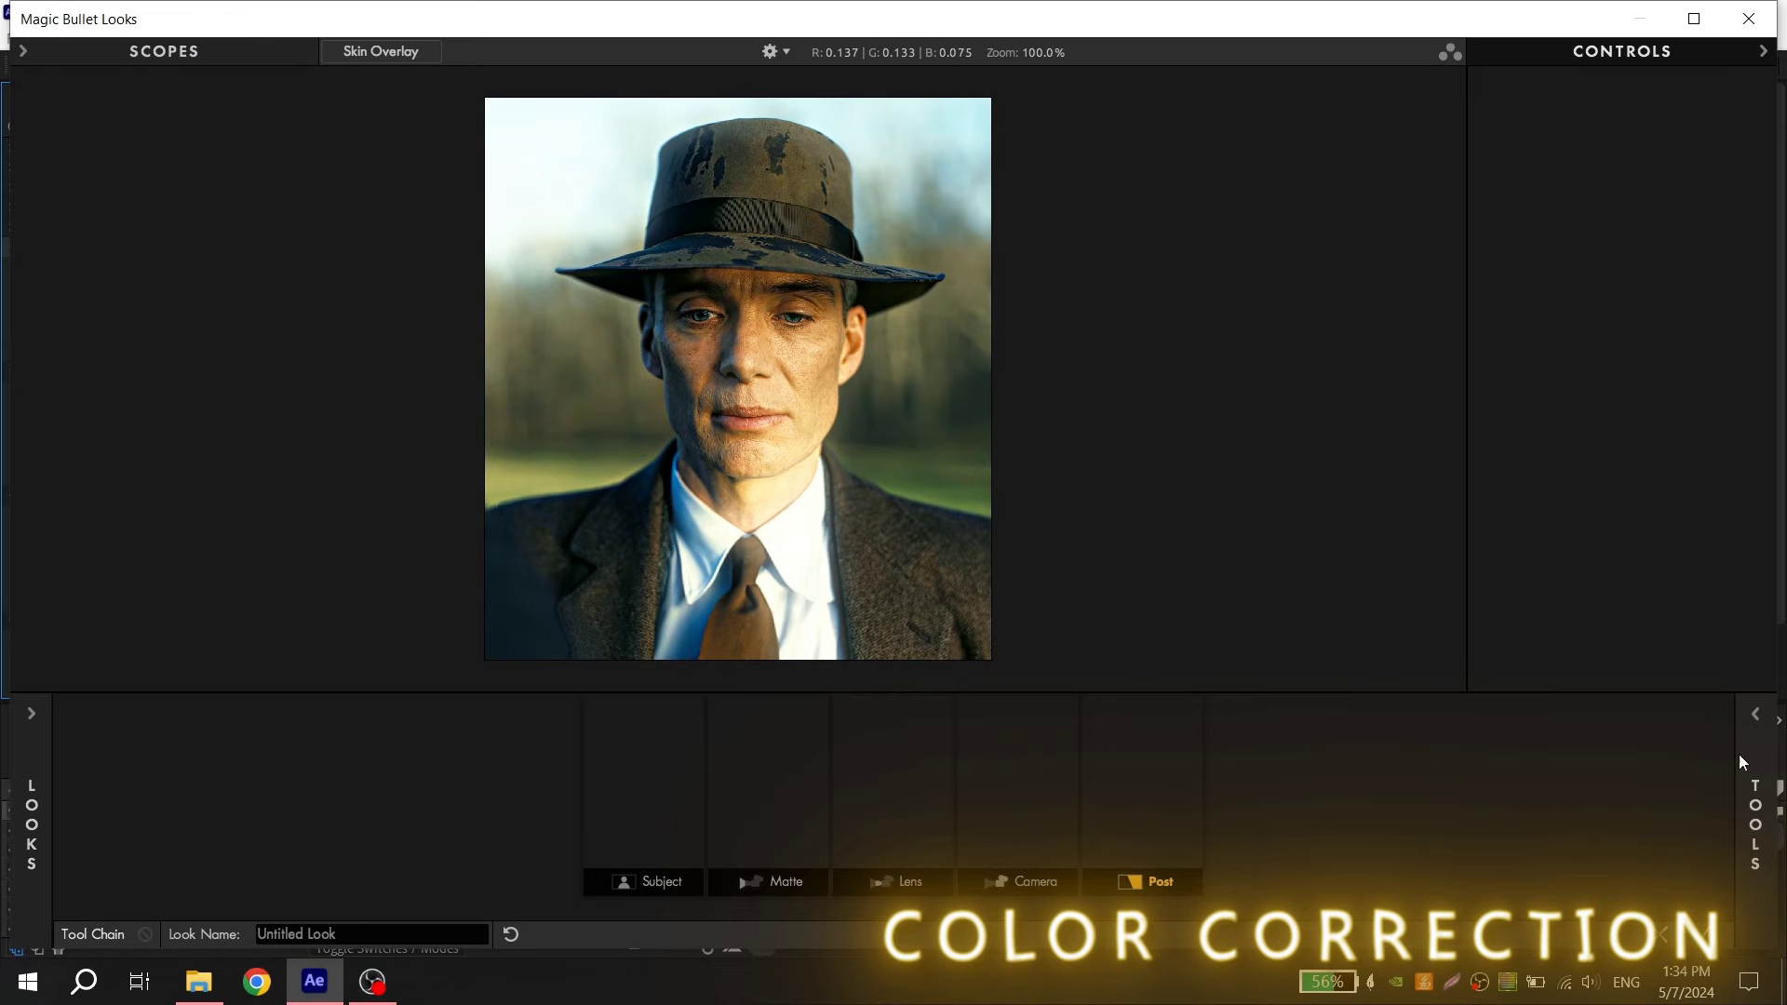
Add a Gradient matte to the portrait with X1 at -1.4% and Y1 at +100%.
{"action": "left_click", "coordinate": [1739, 756]}
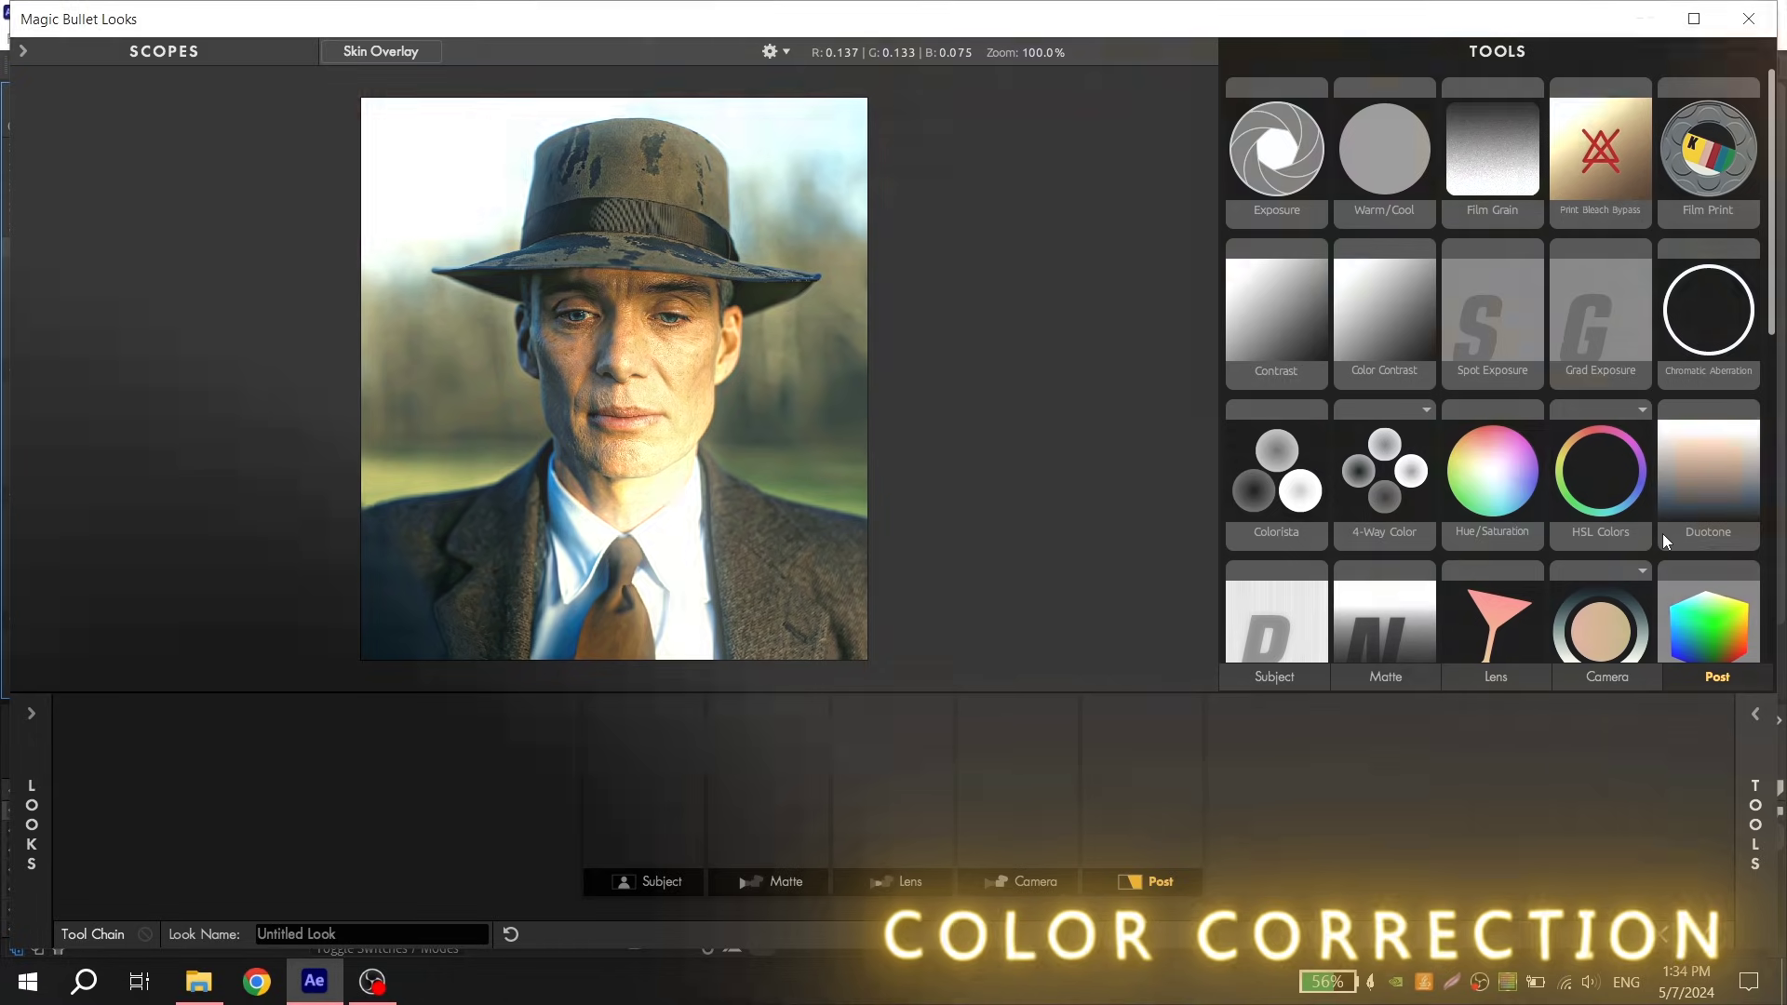
{"action": "left_click", "coordinate": [1405, 679]}
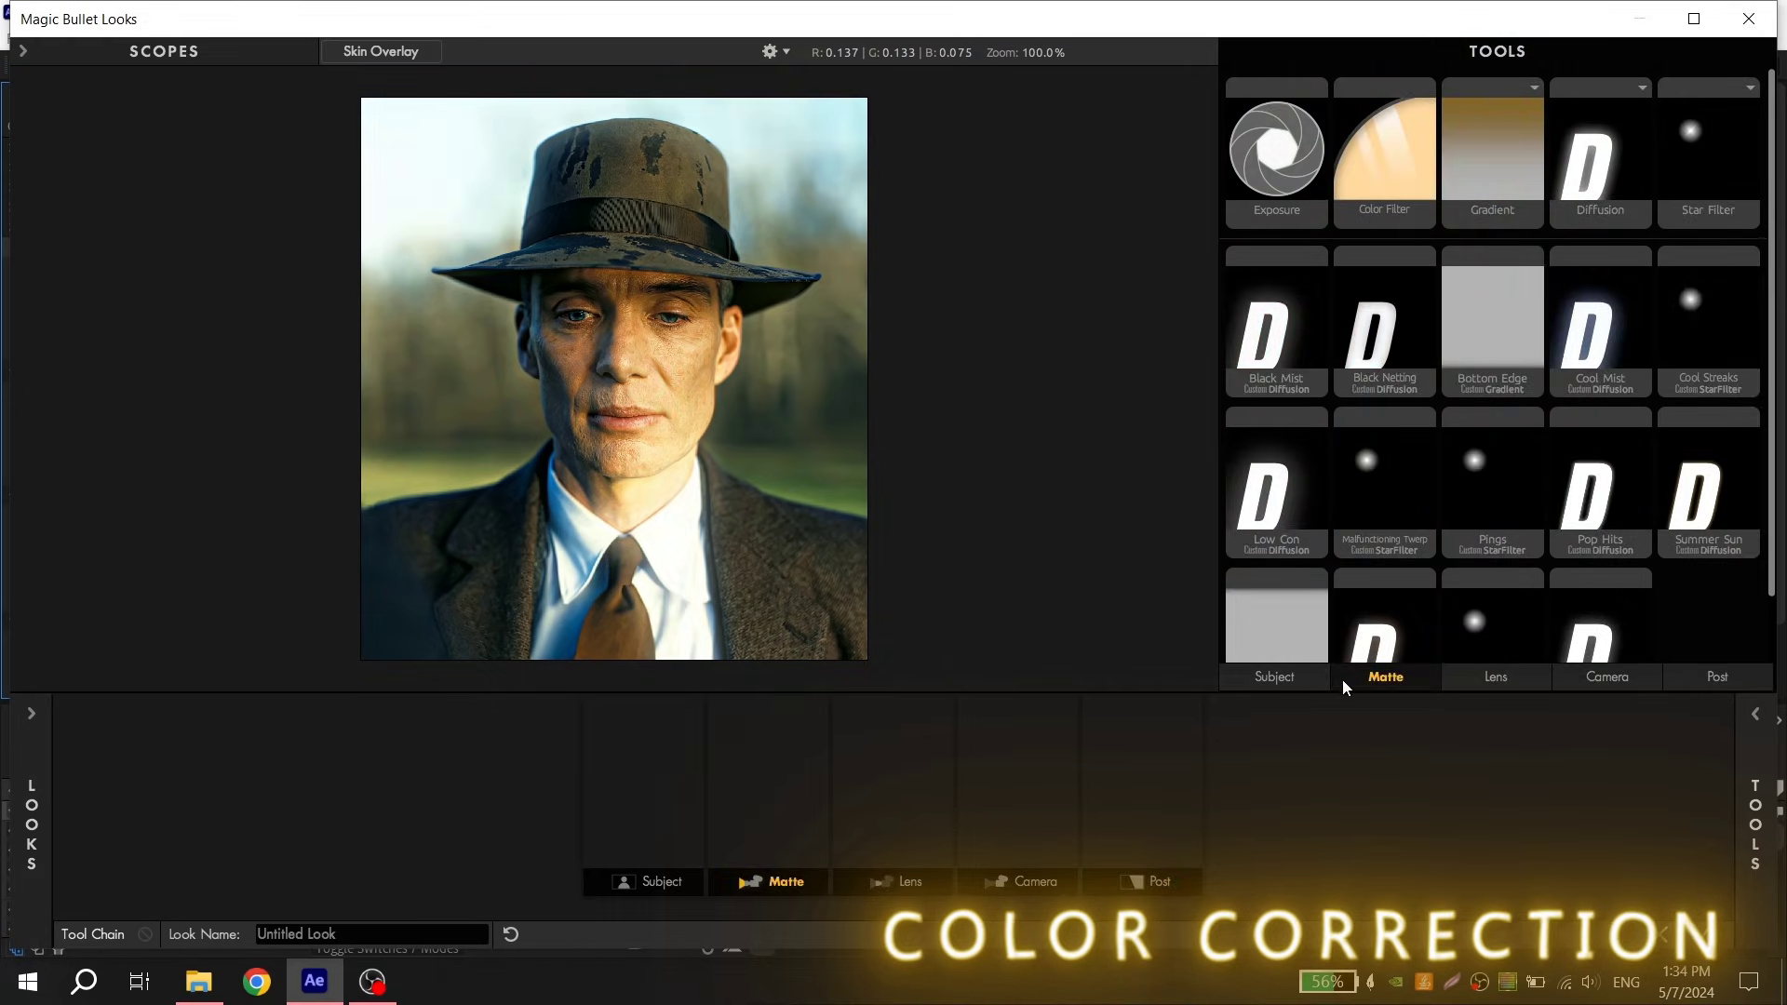
{"action": "left_click_drag", "start_coordinate": [1507, 130], "coordinate": [767, 782]}
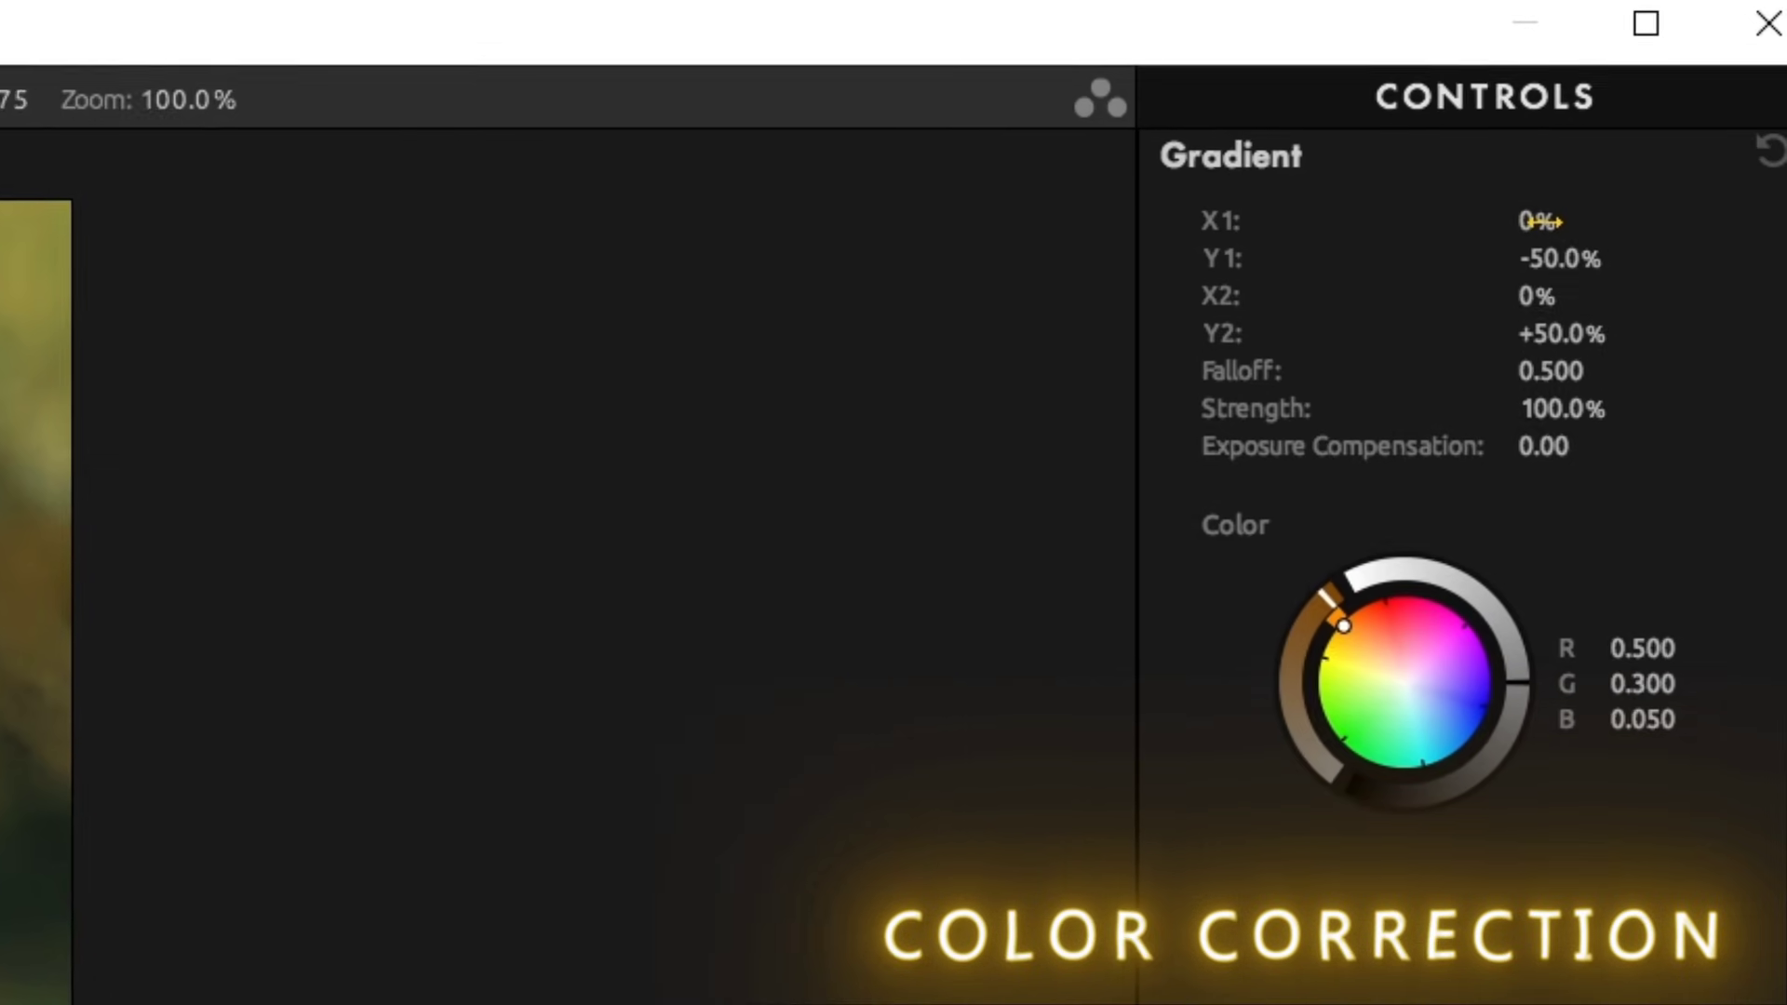
{"action": "left_click", "coordinate": [1649, 107]}
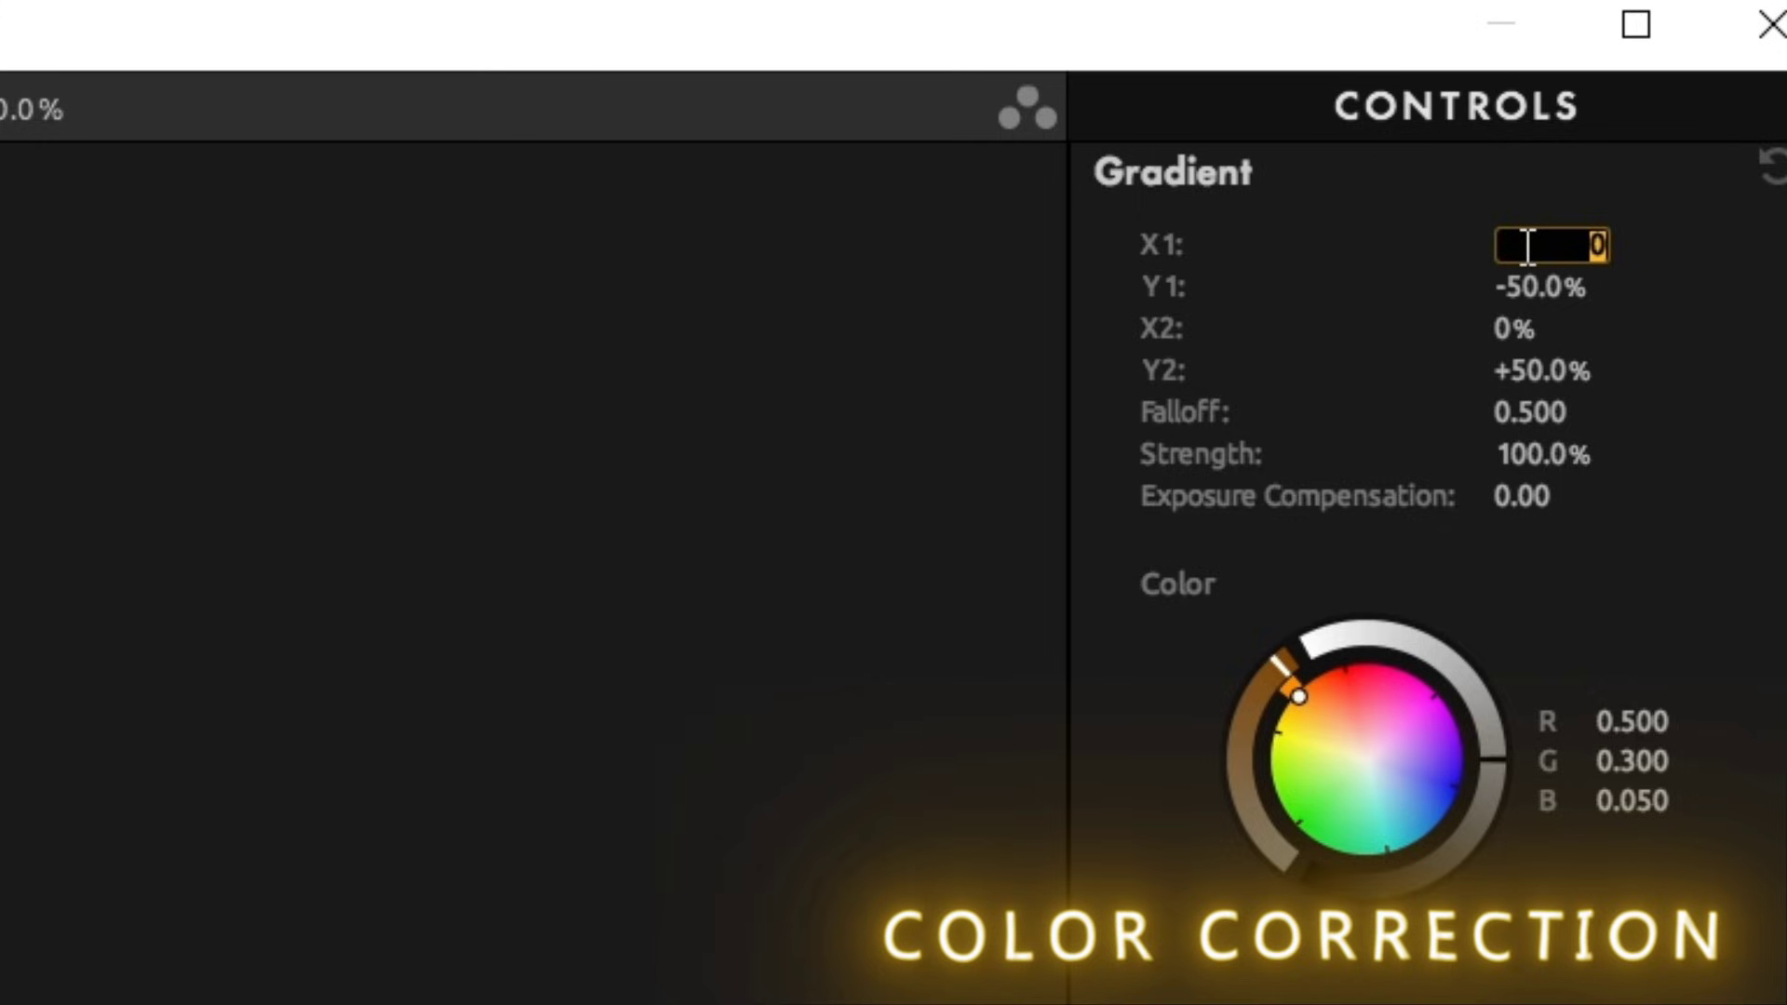
{"action": "type", "text": "-1.4"}
{"action": "key", "text": "Return"}
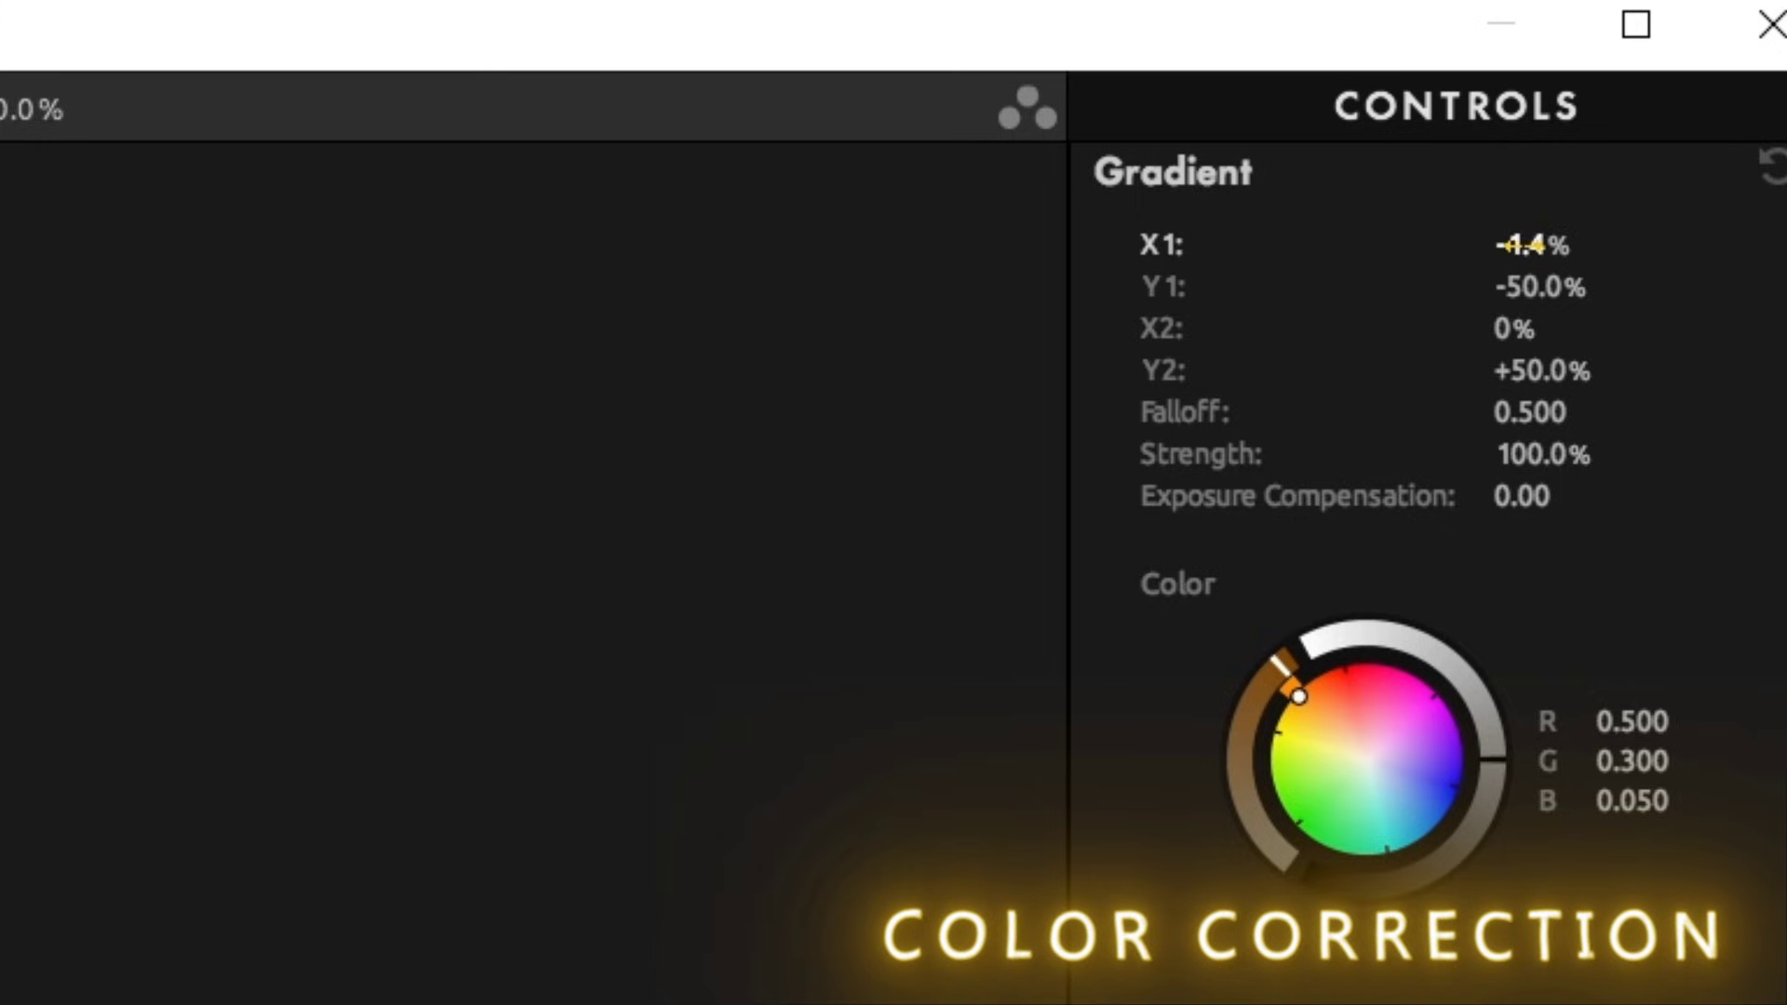
{"action": "left_click", "coordinate": [1519, 289]}
{"action": "type", "text": "1"}
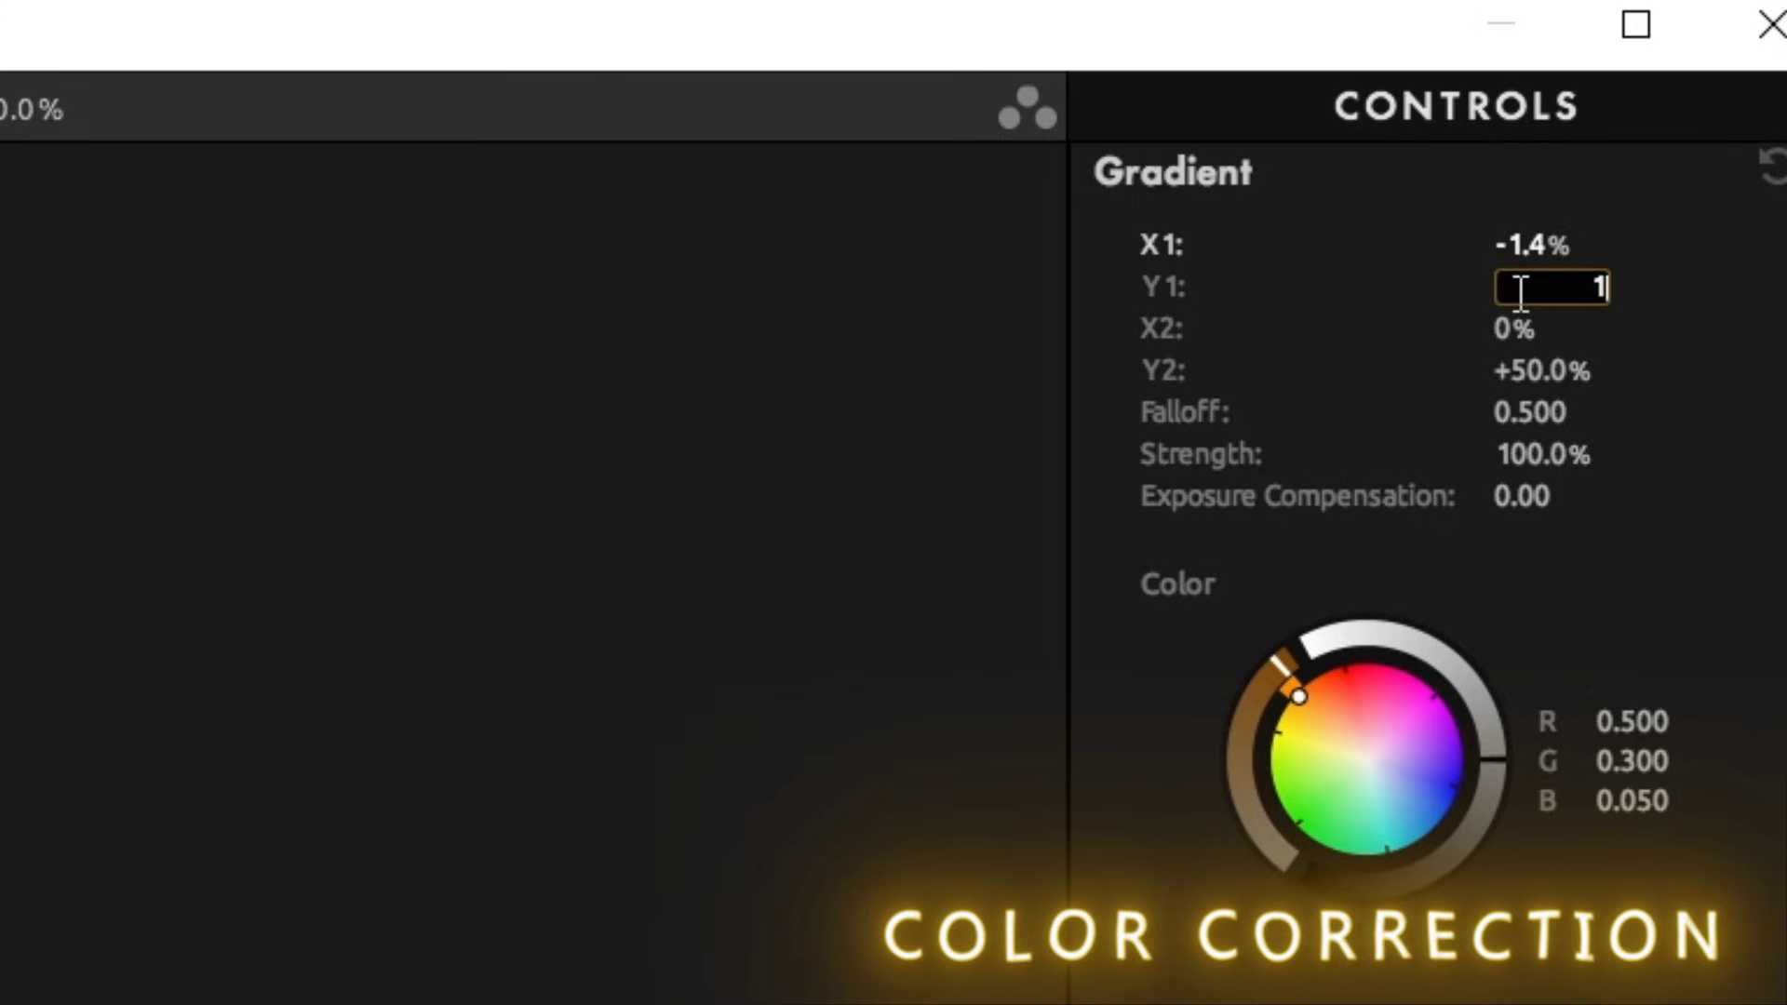
{"action": "type", "text": "00"}
{"action": "key", "text": "Return"}
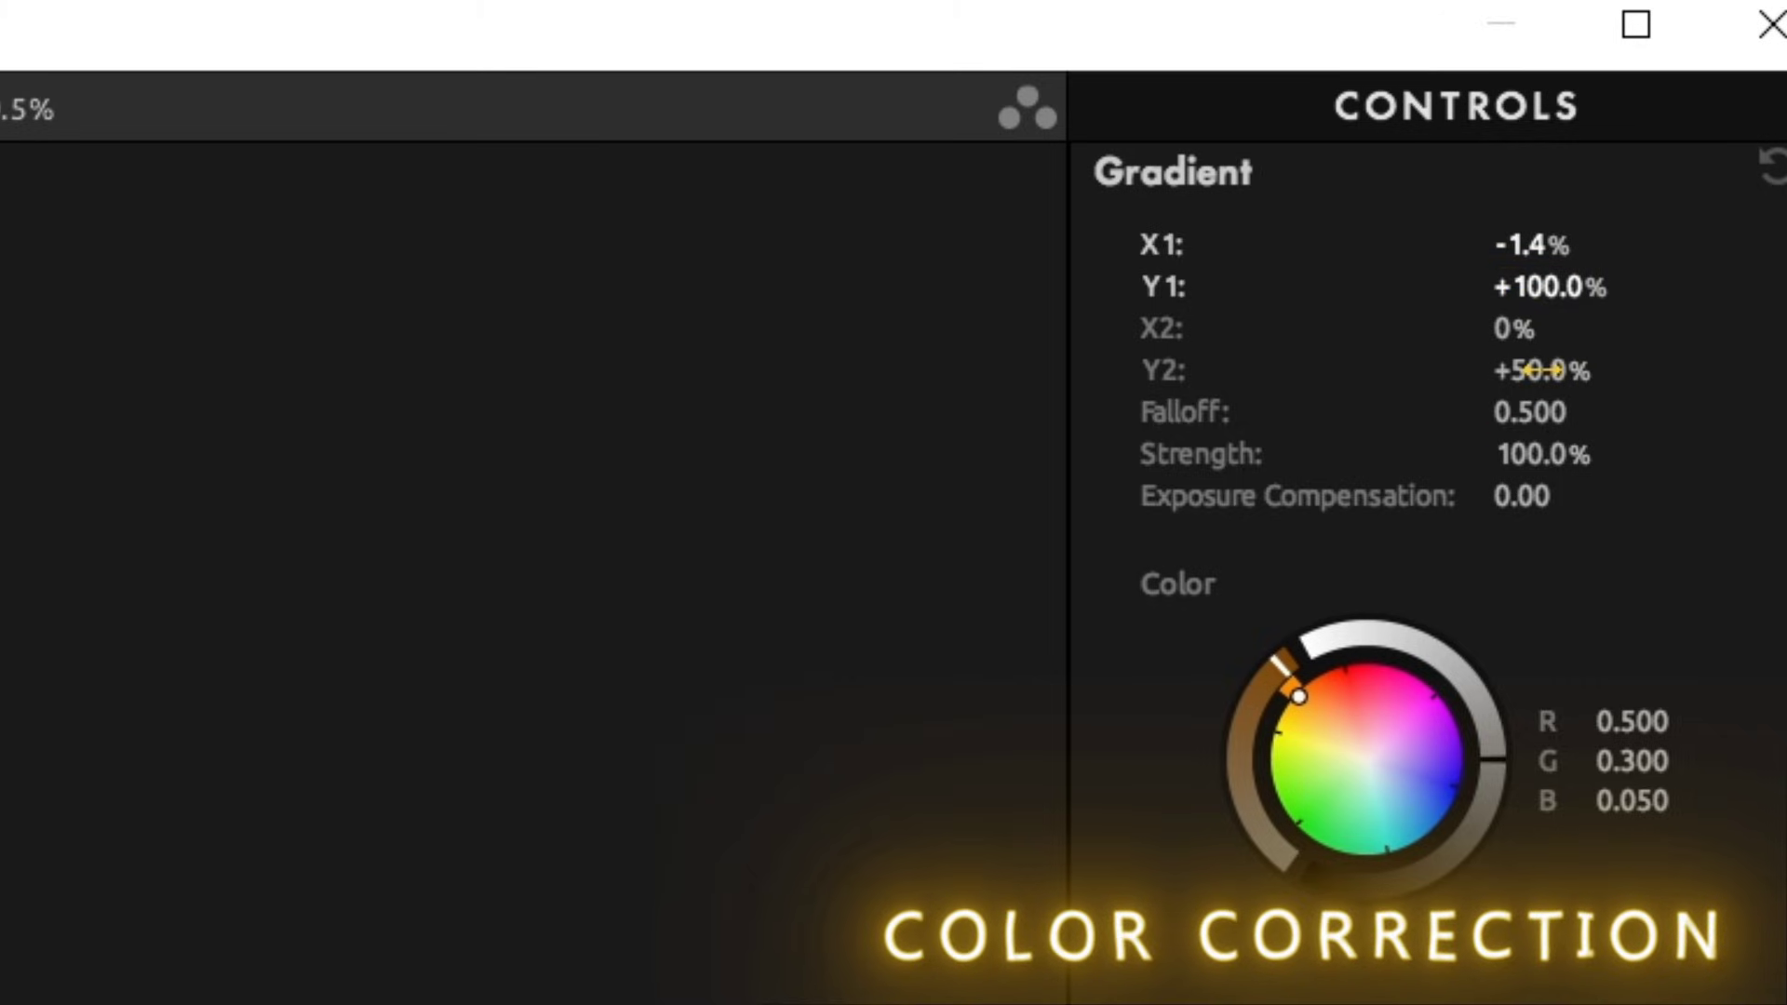
Set the gradient's Y2 to -4.3% and its falloff to 0.420.
{"action": "left_click", "coordinate": [1542, 370]}
{"action": "type", "text": "0"}
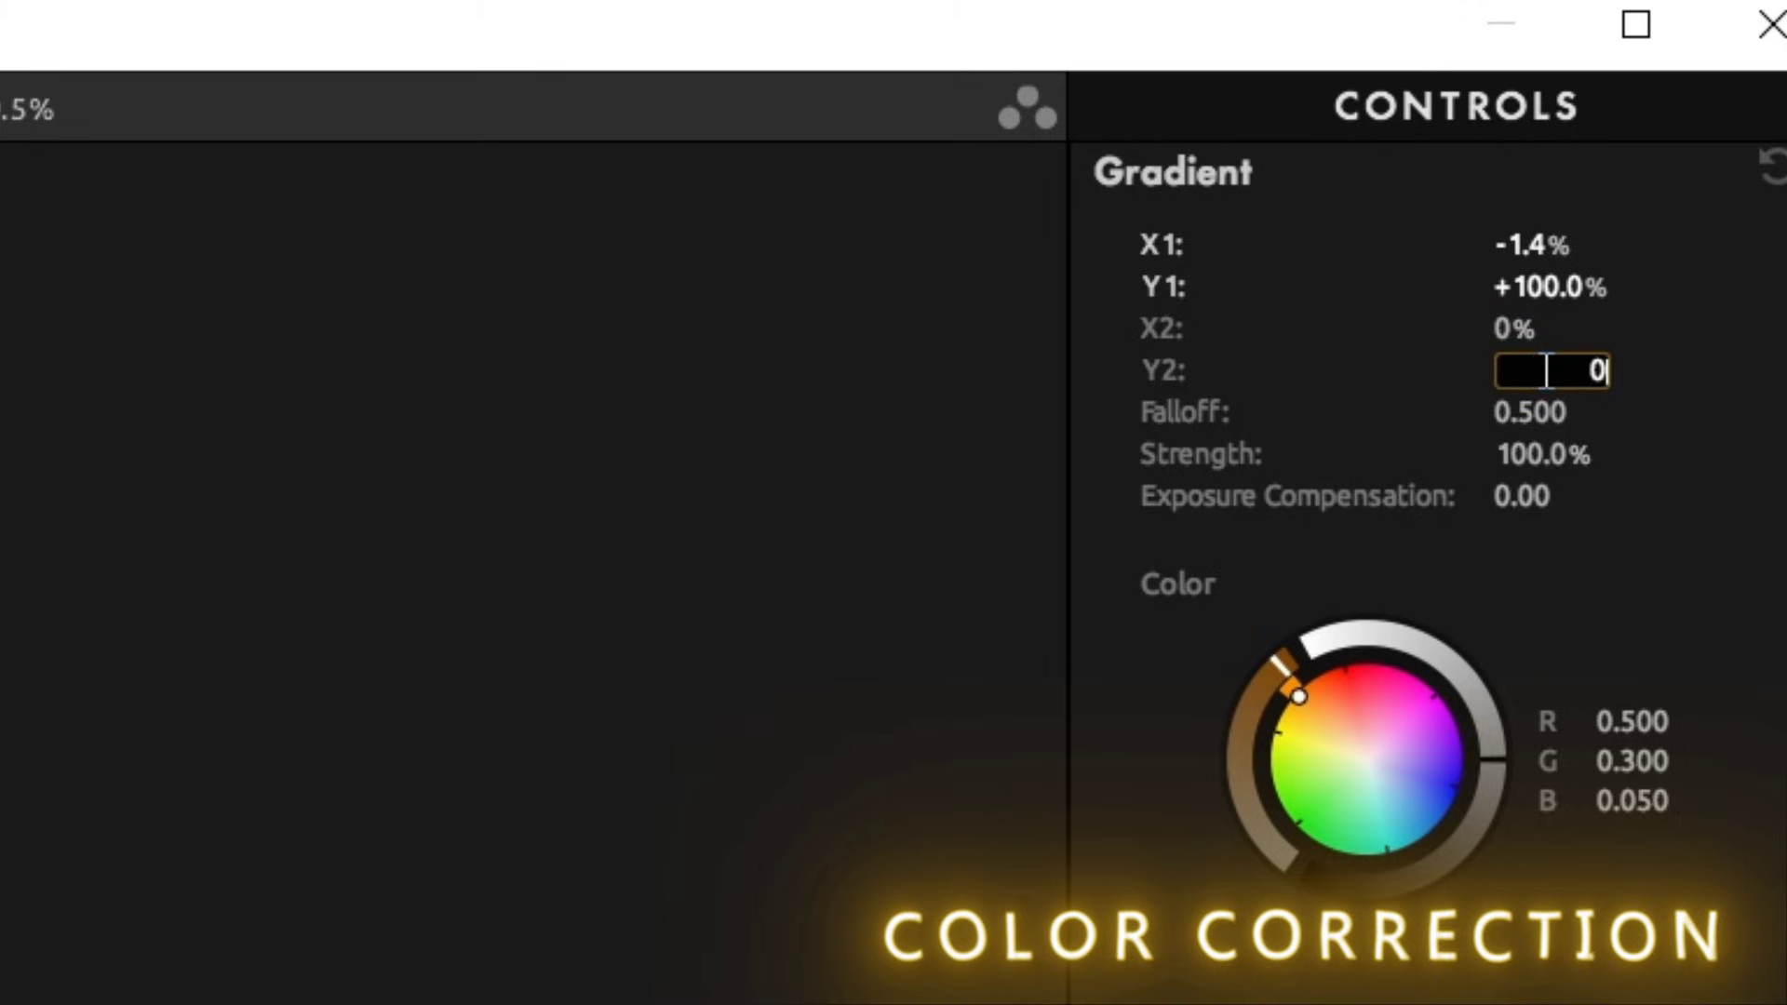
{"action": "key", "text": "BackSpace"}
{"action": "type", "text": "-4.3"}
{"action": "key", "text": "Return"}
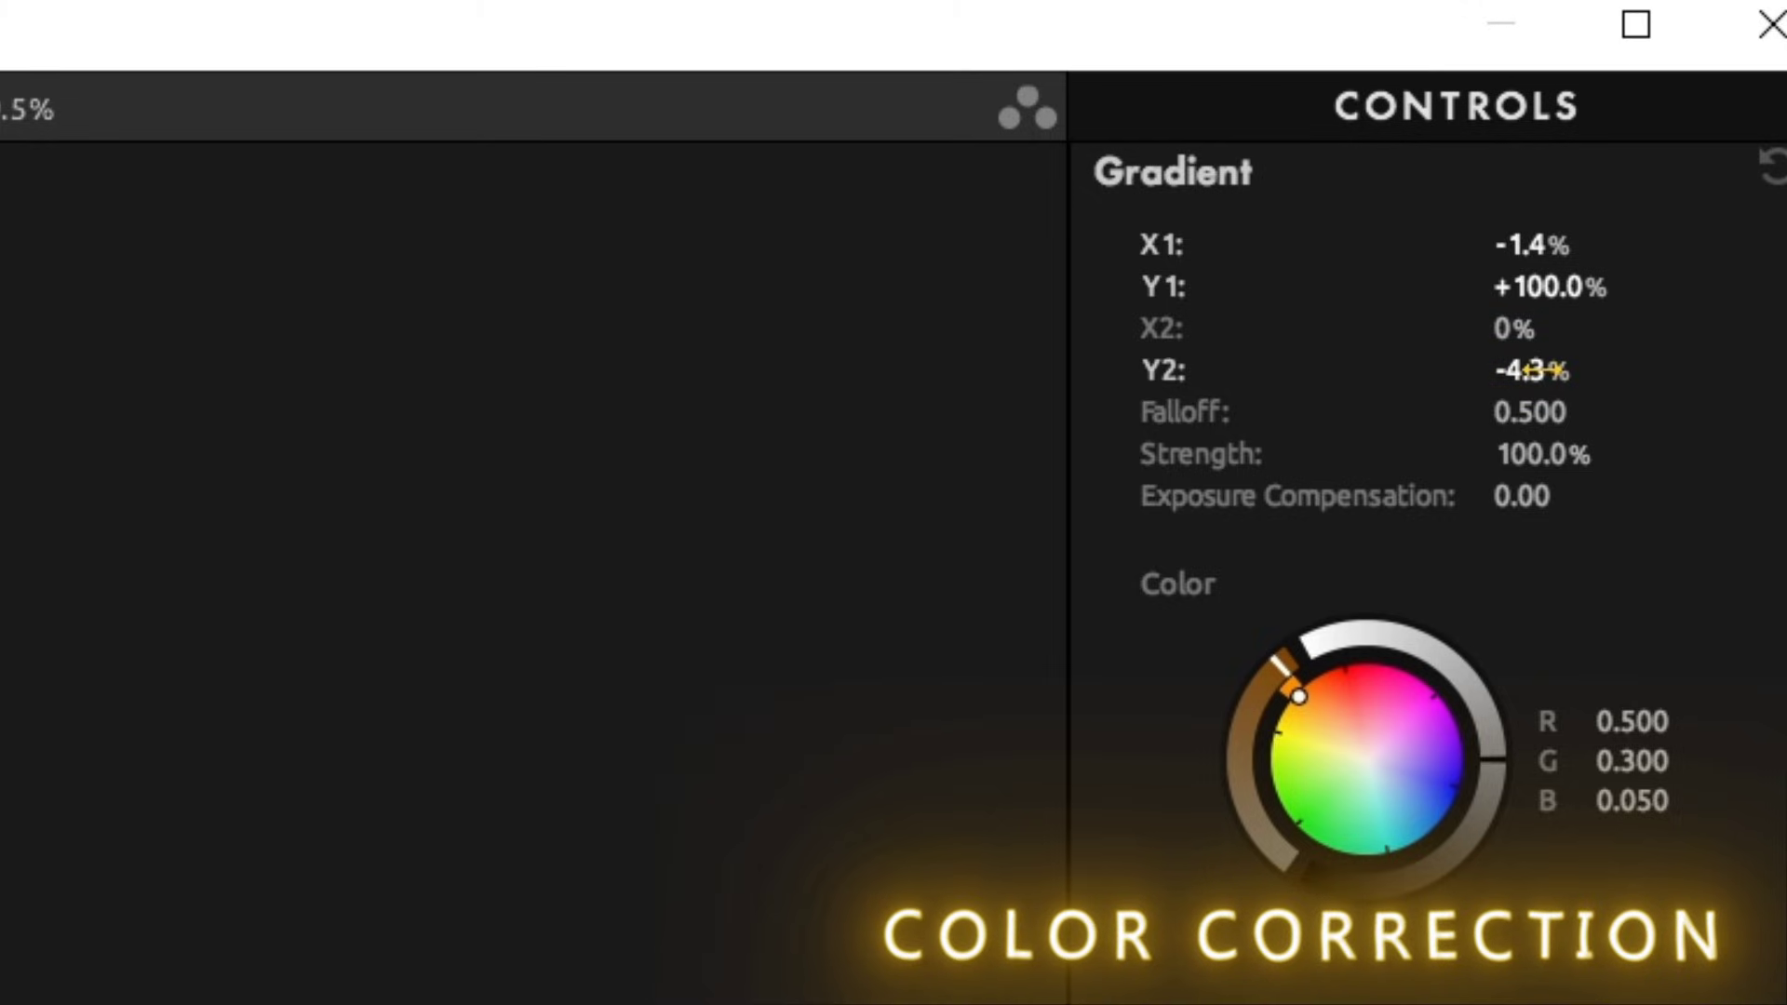
{"action": "left_click", "coordinate": [1542, 409]}
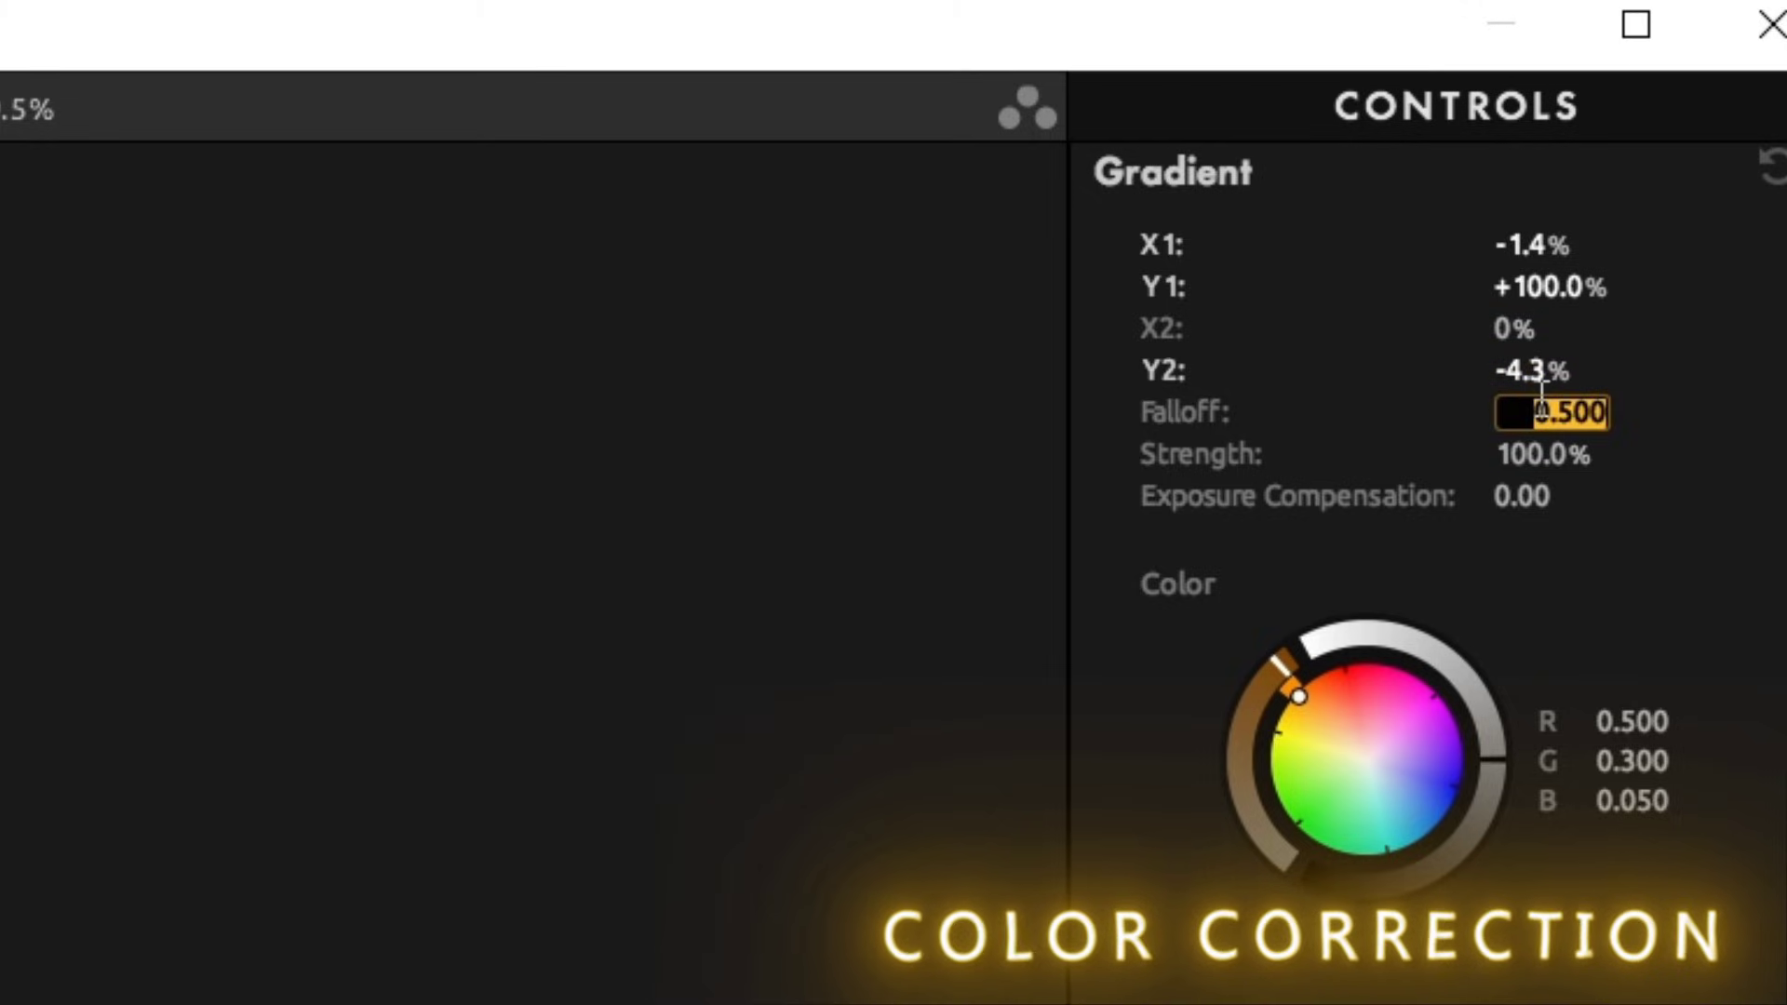
{"action": "type", "text": "0.420"}
{"action": "key", "text": "Return"}
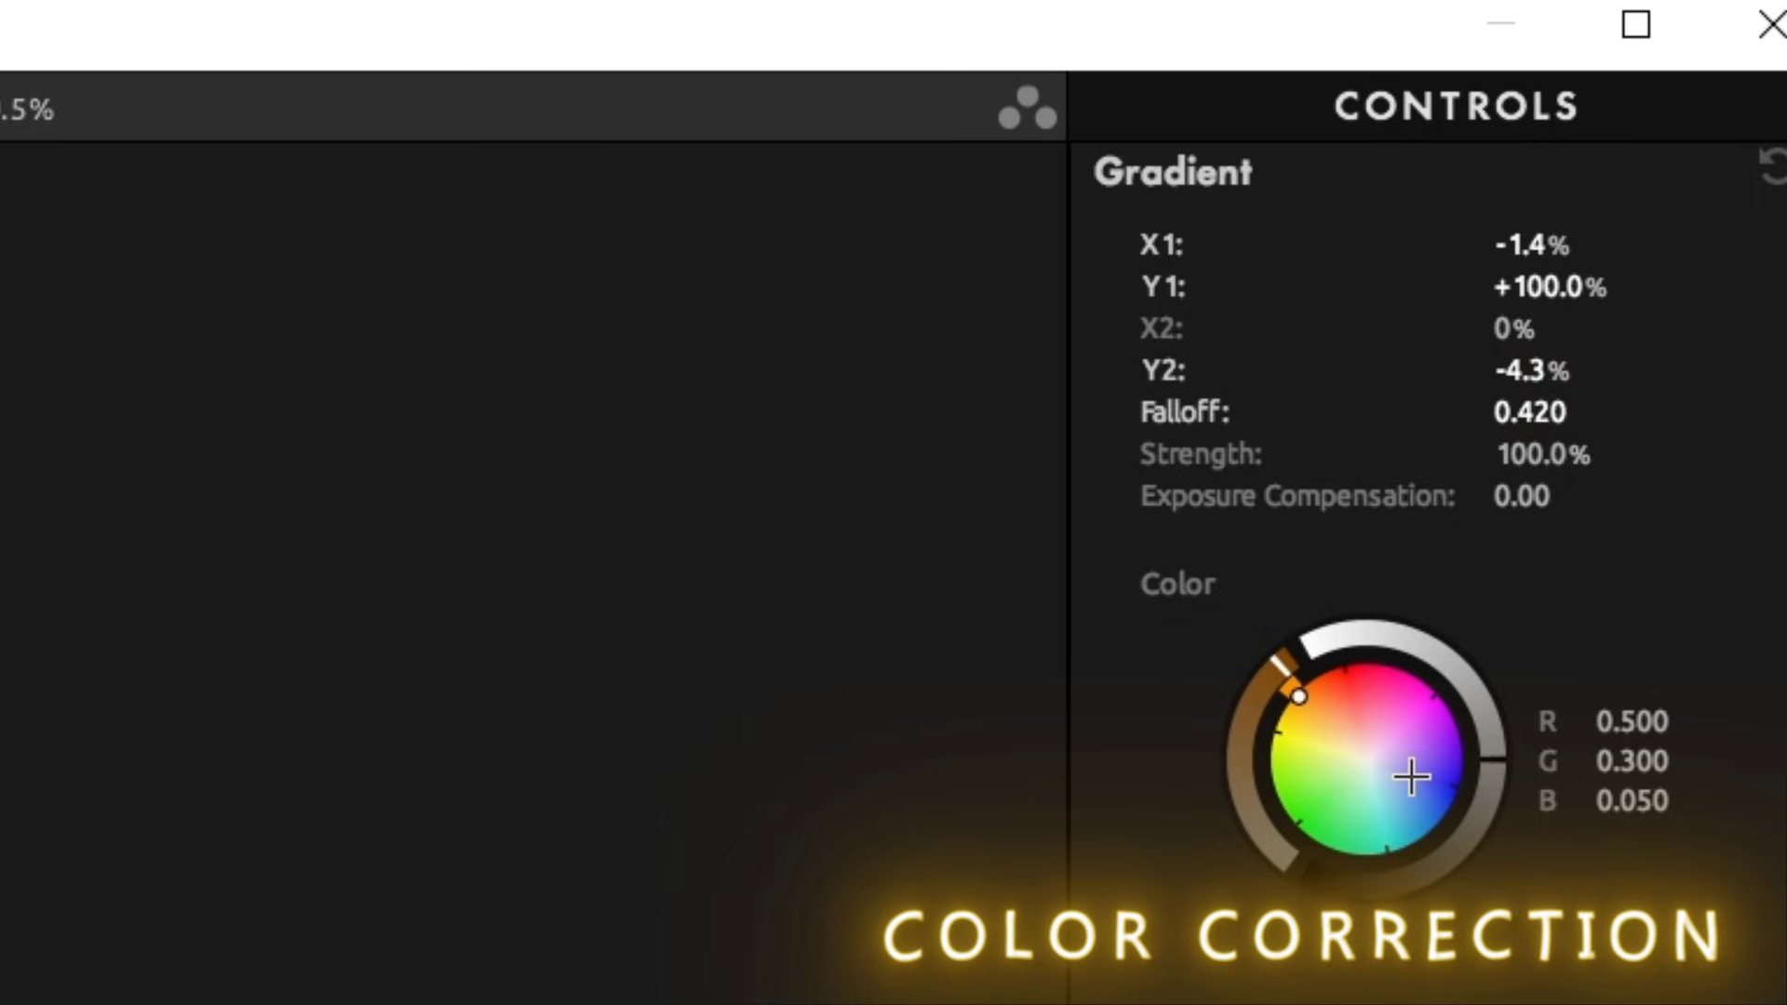
Make the gradient colour a bluish near-black and compare the portrait with and without it.
{"action": "left_click_drag", "start_coordinate": [1408, 778], "coordinate": [1457, 782]}
{"action": "left_click_drag", "start_coordinate": [1396, 865], "coordinate": [1396, 931]}
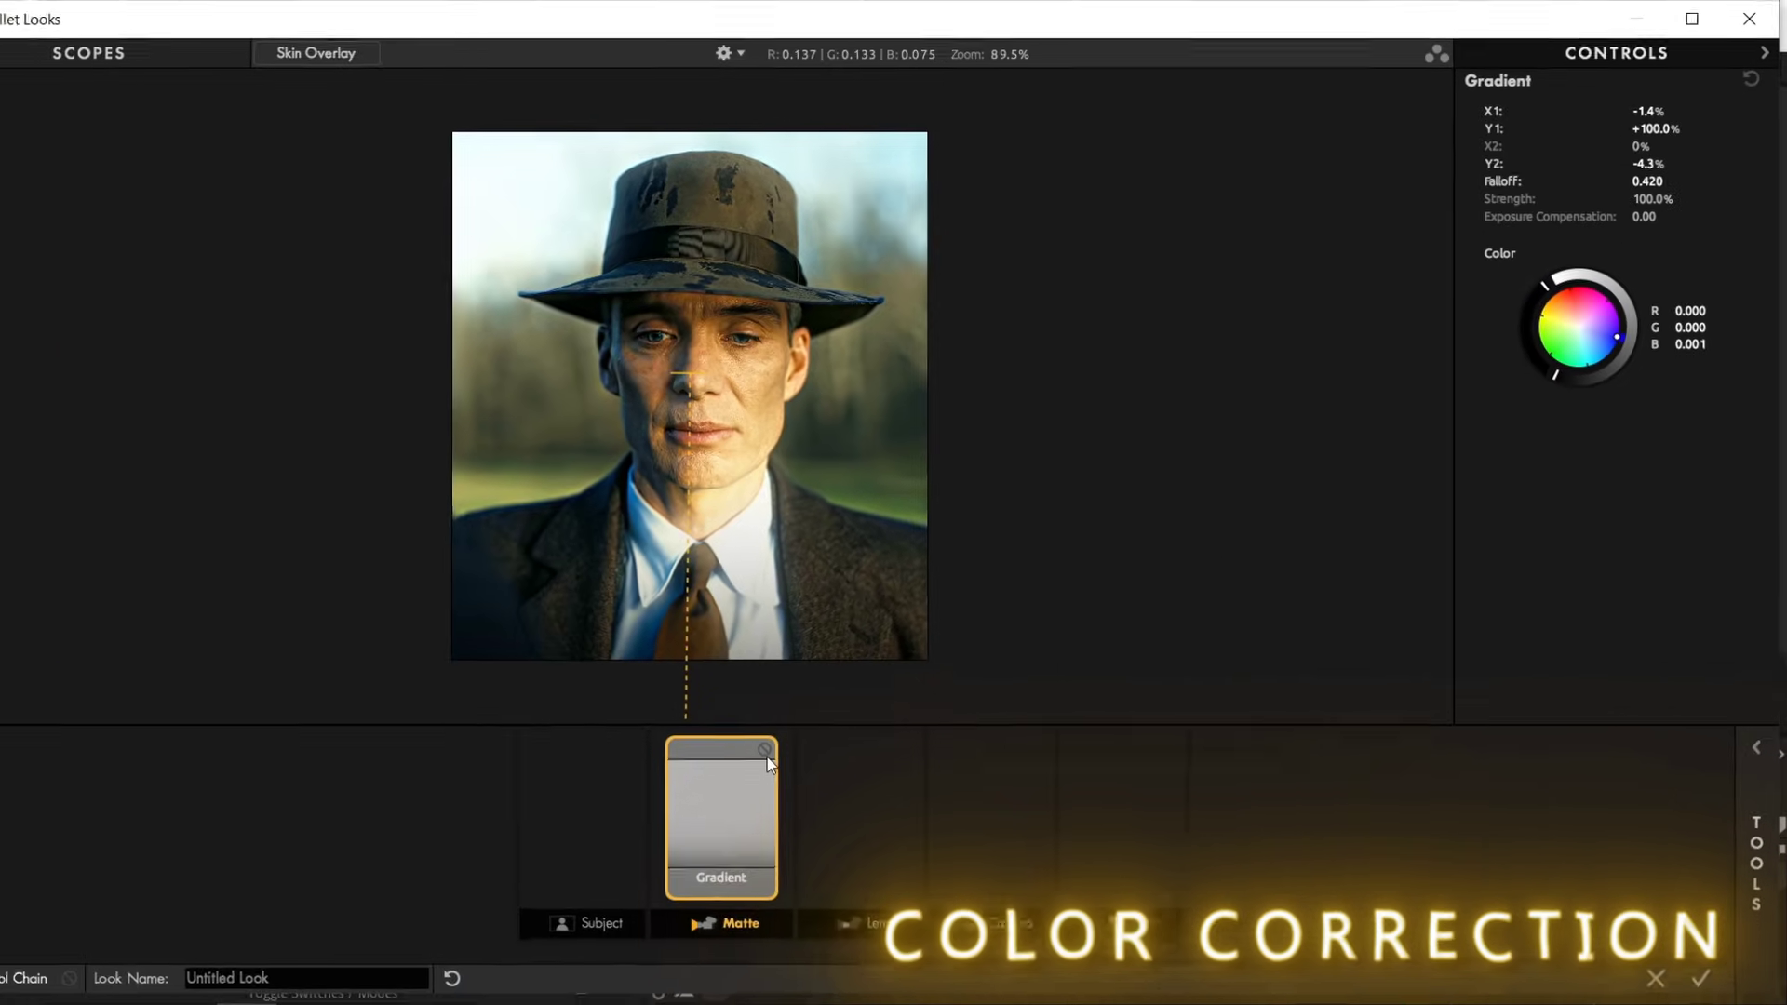
{"action": "left_click", "coordinate": [764, 749]}
{"action": "left_click", "coordinate": [764, 749]}
{"action": "left_click", "coordinate": [765, 749]}
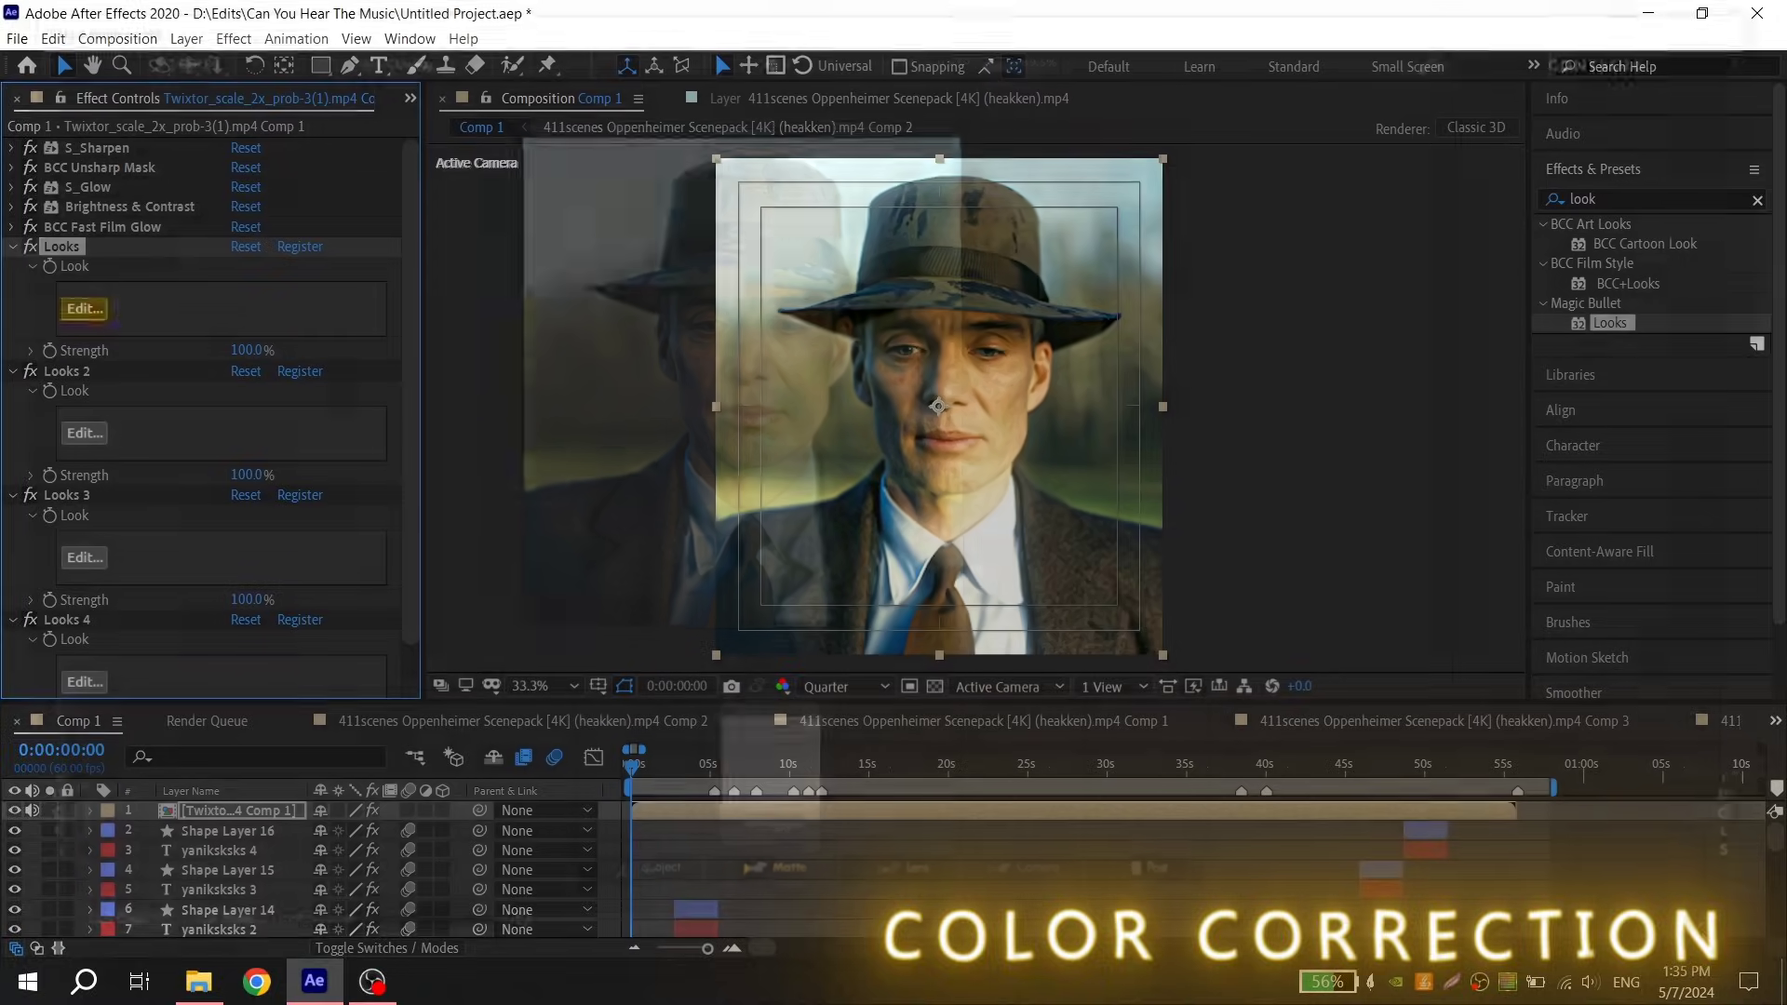
Edit the second Looks effect and add Grad Exposure and Spot Exposure to its Subject stage.
{"action": "left_click", "coordinate": [13, 246]}
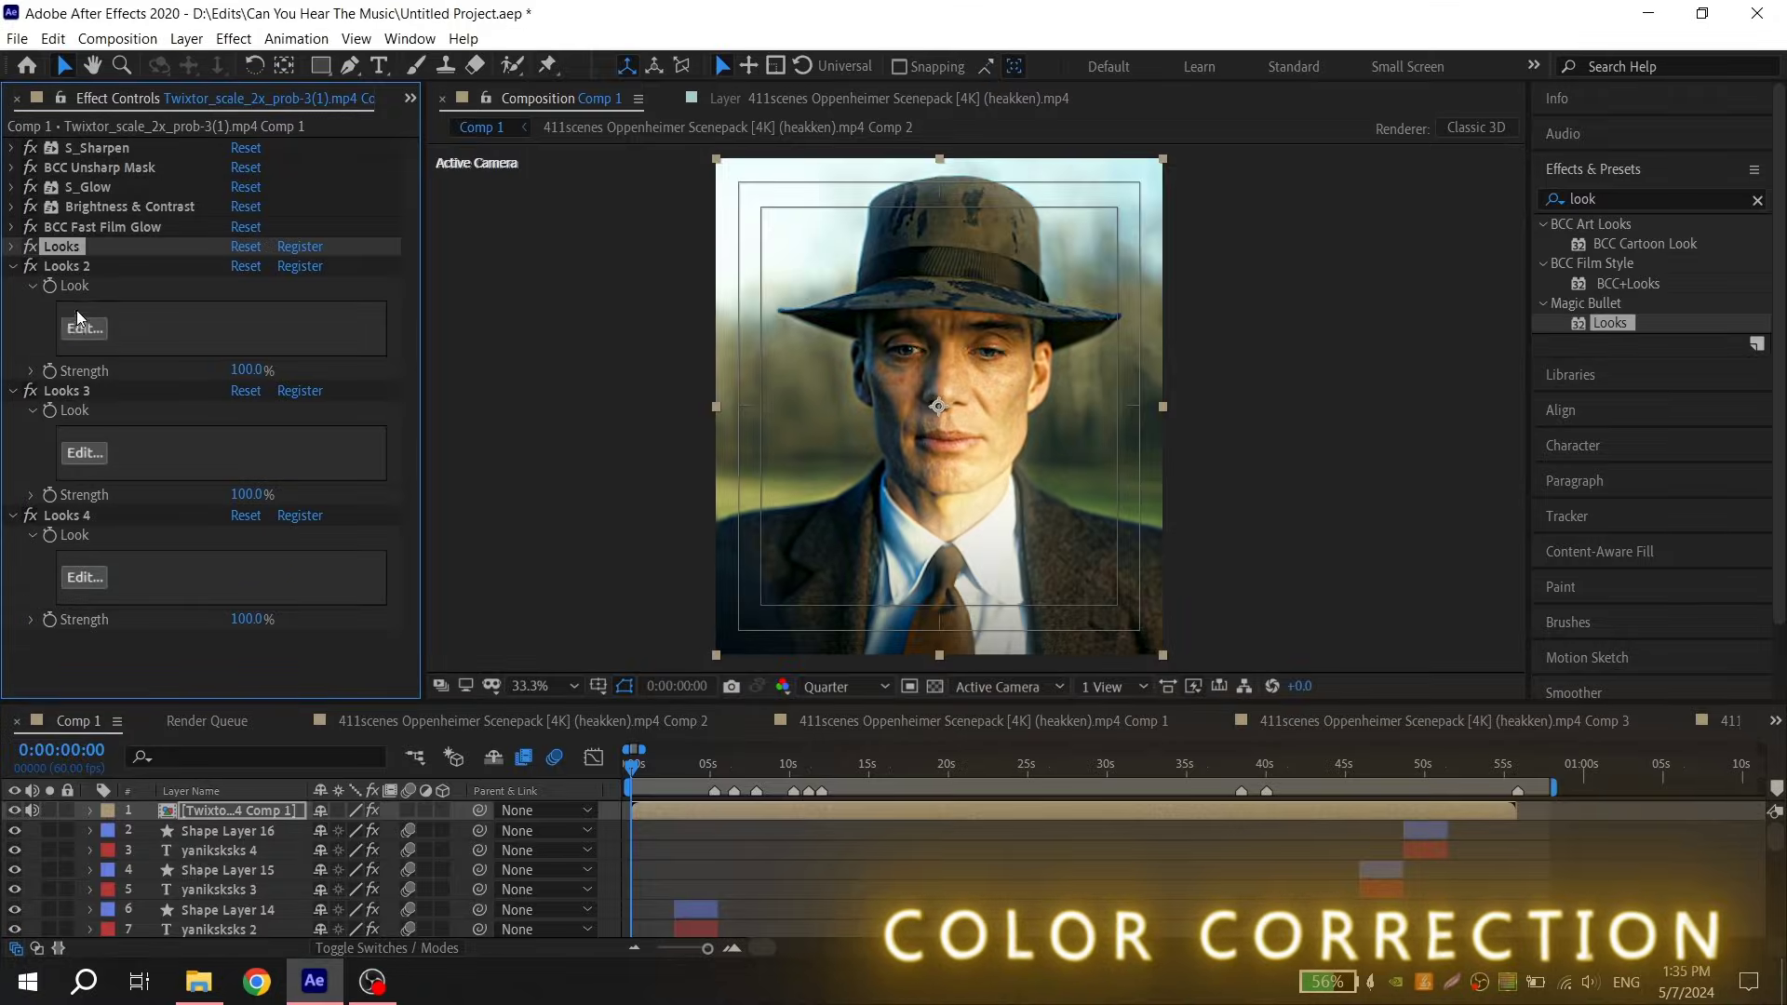
{"action": "left_click", "coordinate": [81, 330]}
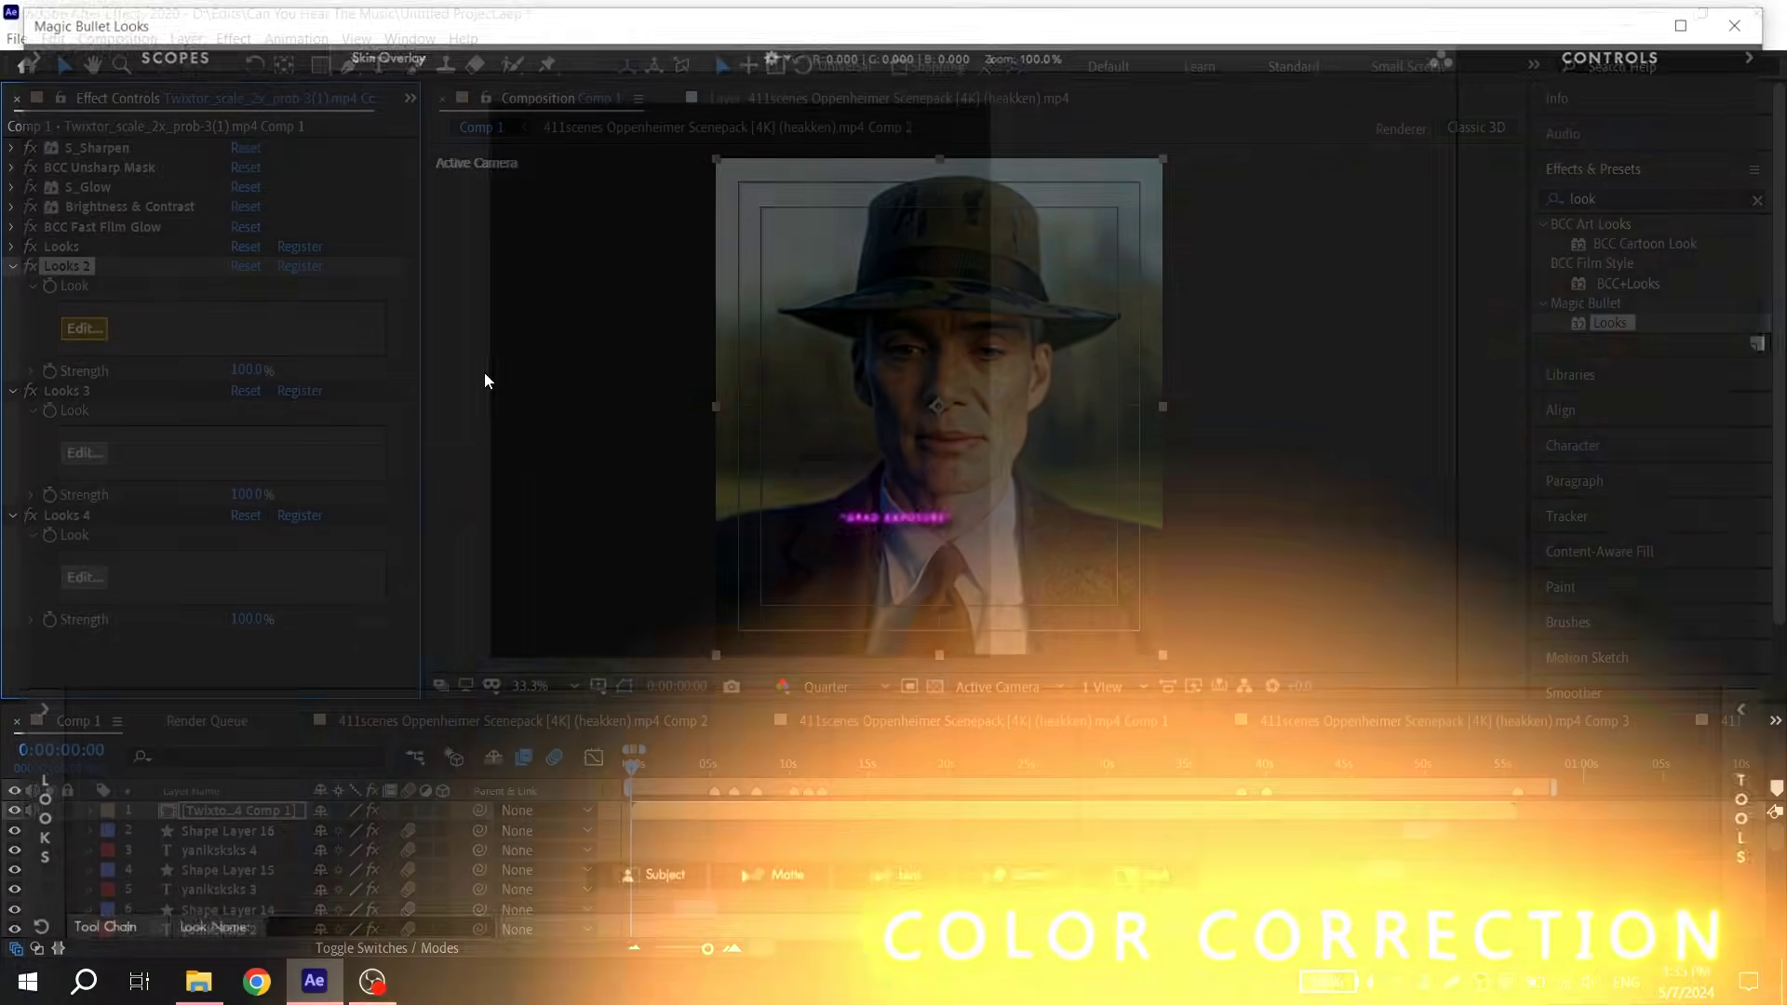
{"action": "left_click_drag", "start_coordinate": [1396, 246], "coordinate": [631, 801]}
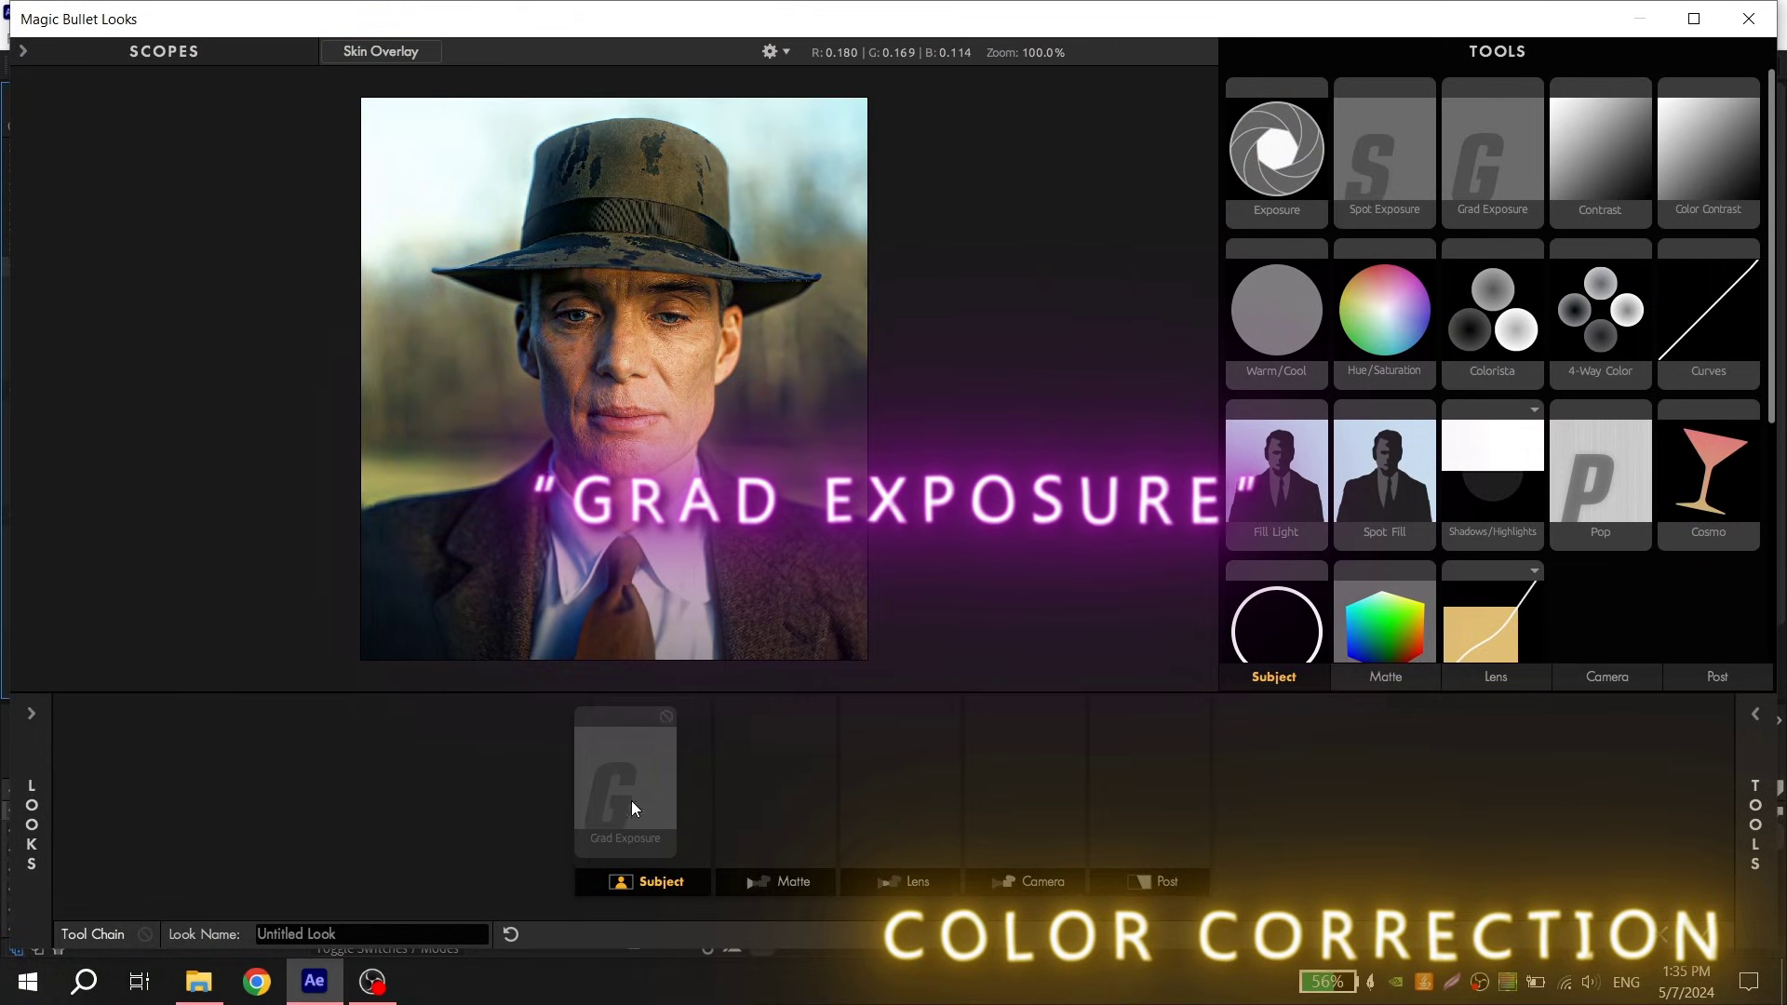
{"action": "left_click", "coordinate": [1756, 806]}
{"action": "left_click_drag", "start_coordinate": [1444, 158], "coordinate": [723, 744]}
Add Haze/Flare and Chromatic Aberration to the Lens stage.
{"action": "left_click", "coordinate": [977, 881]}
{"action": "left_click_drag", "start_coordinate": [1384, 298], "coordinate": [883, 823]}
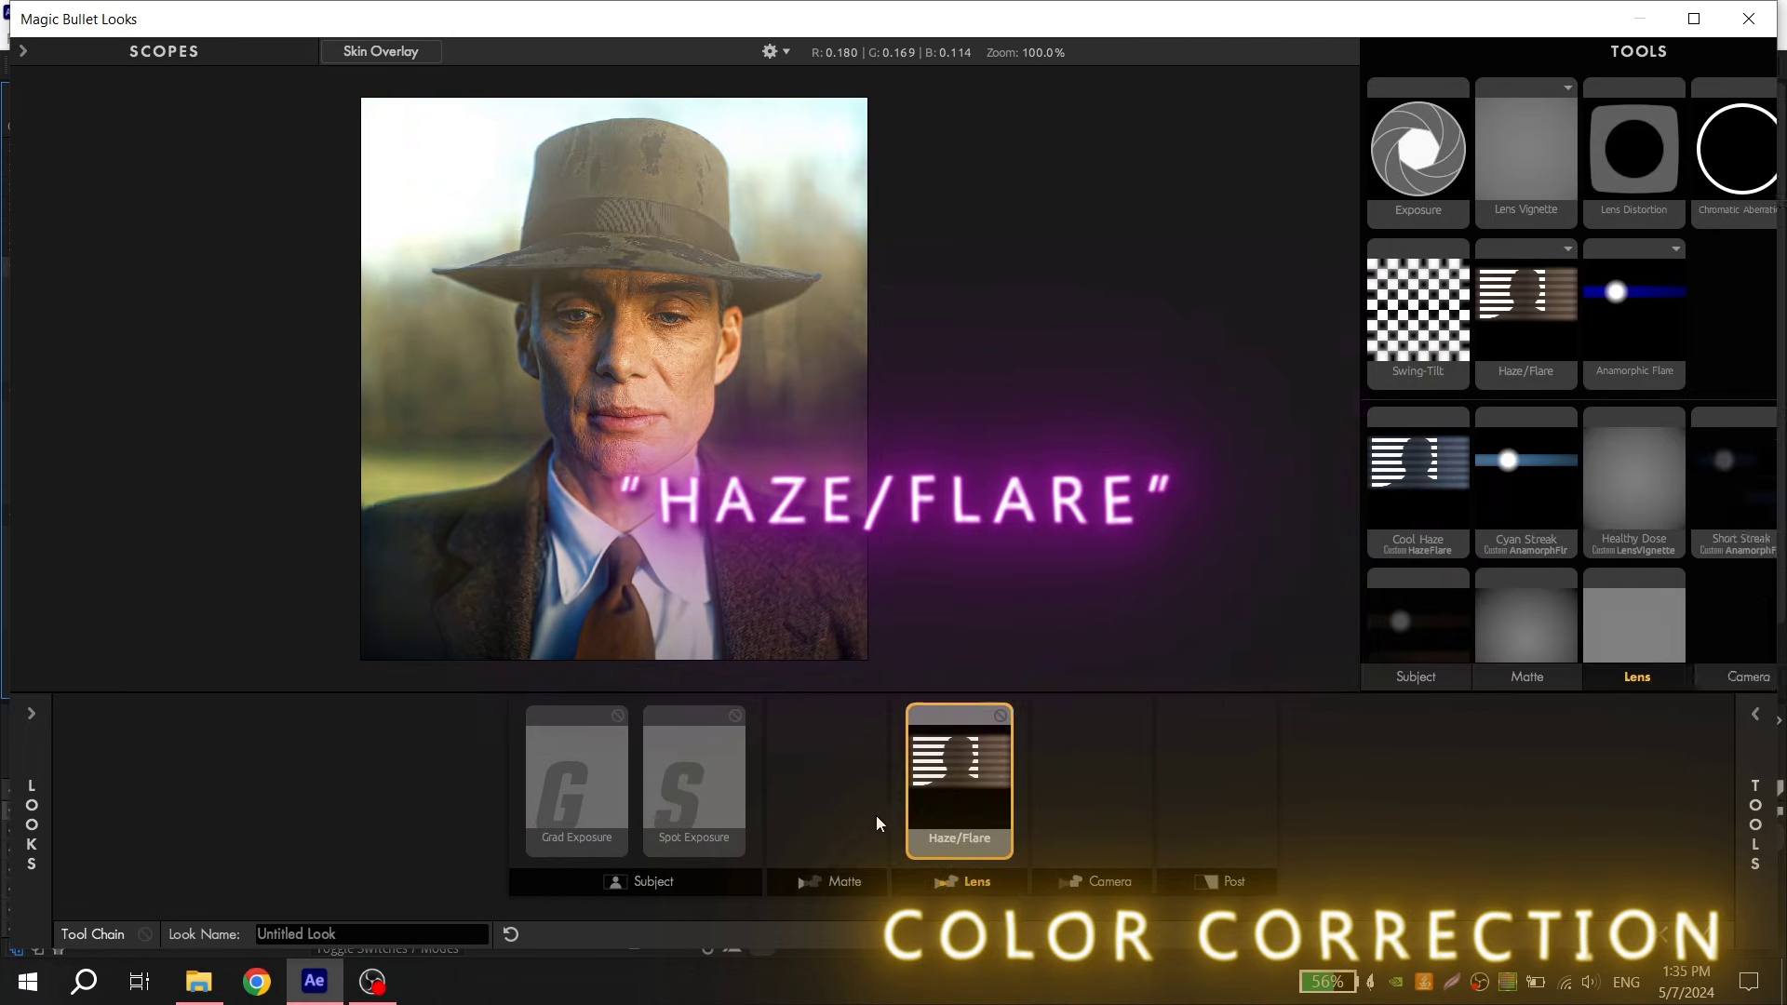
{"action": "left_click_drag", "start_coordinate": [1600, 149], "coordinate": [1061, 841]}
{"action": "left_click", "coordinate": [522, 790]}
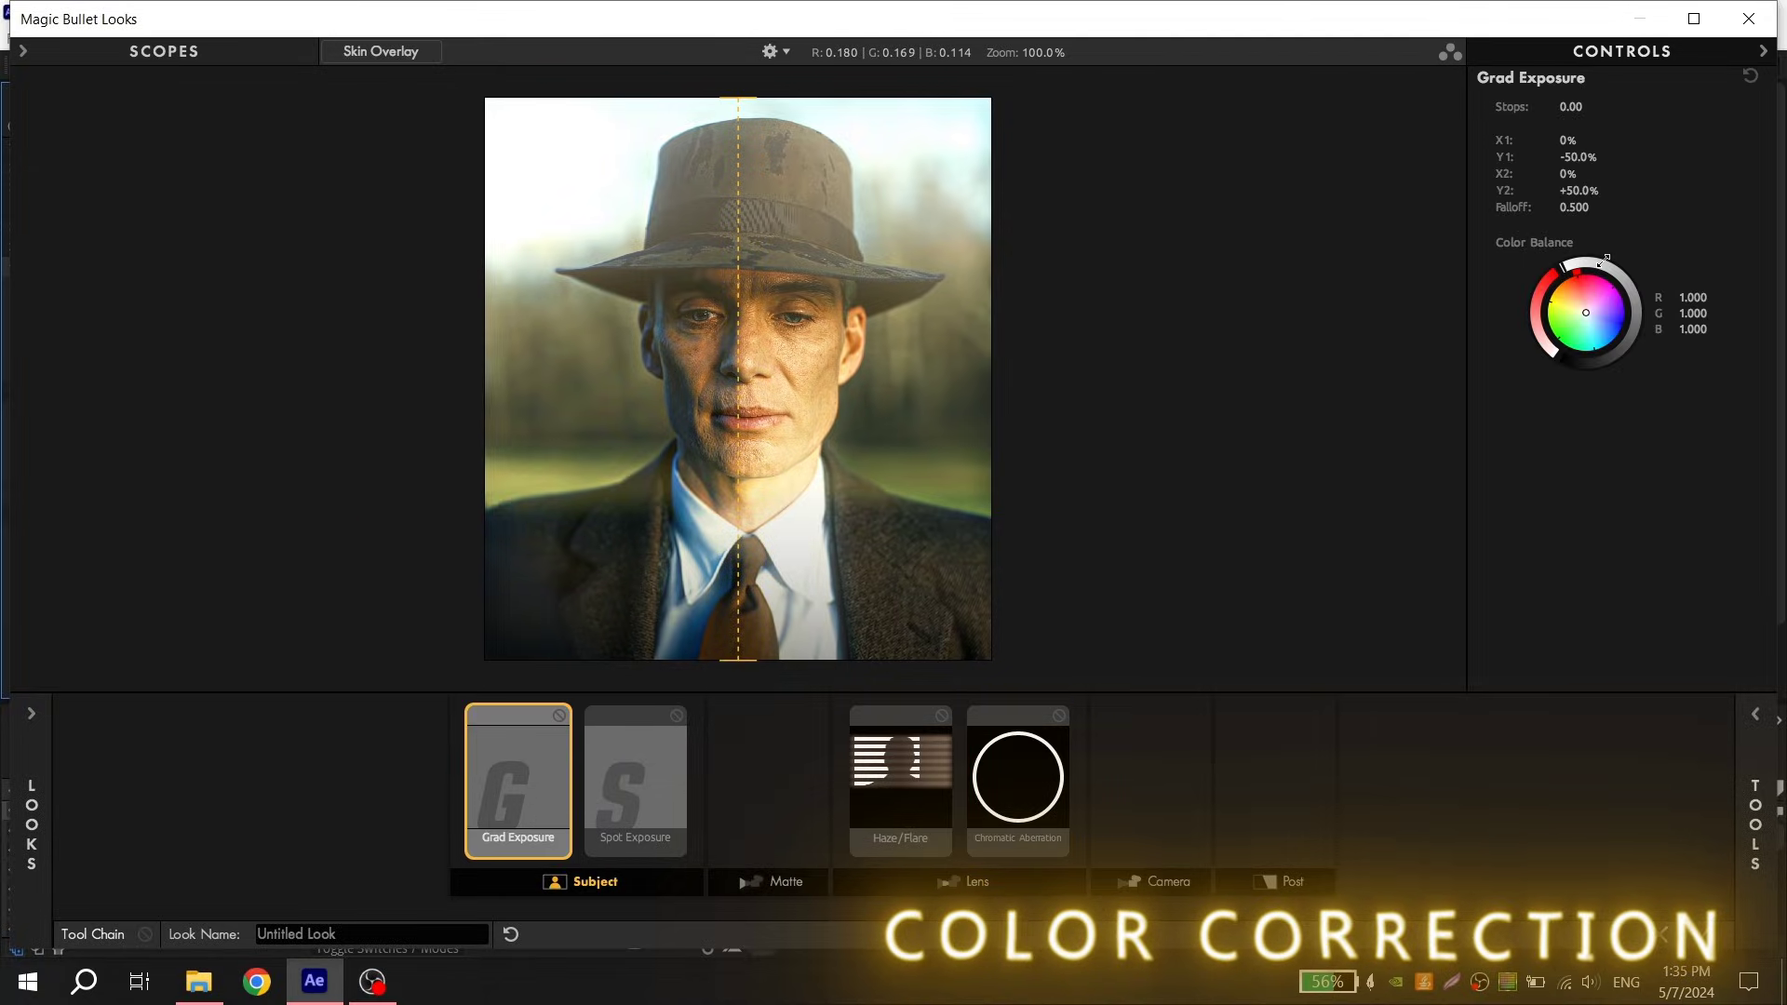
Set Grad Exposure to X1 -1.0%, Y1 +96.0%, X2 -1.0% and Y2 -37.0%.
{"action": "left_click", "coordinate": [1569, 139]}
{"action": "type", "text": "-1"}
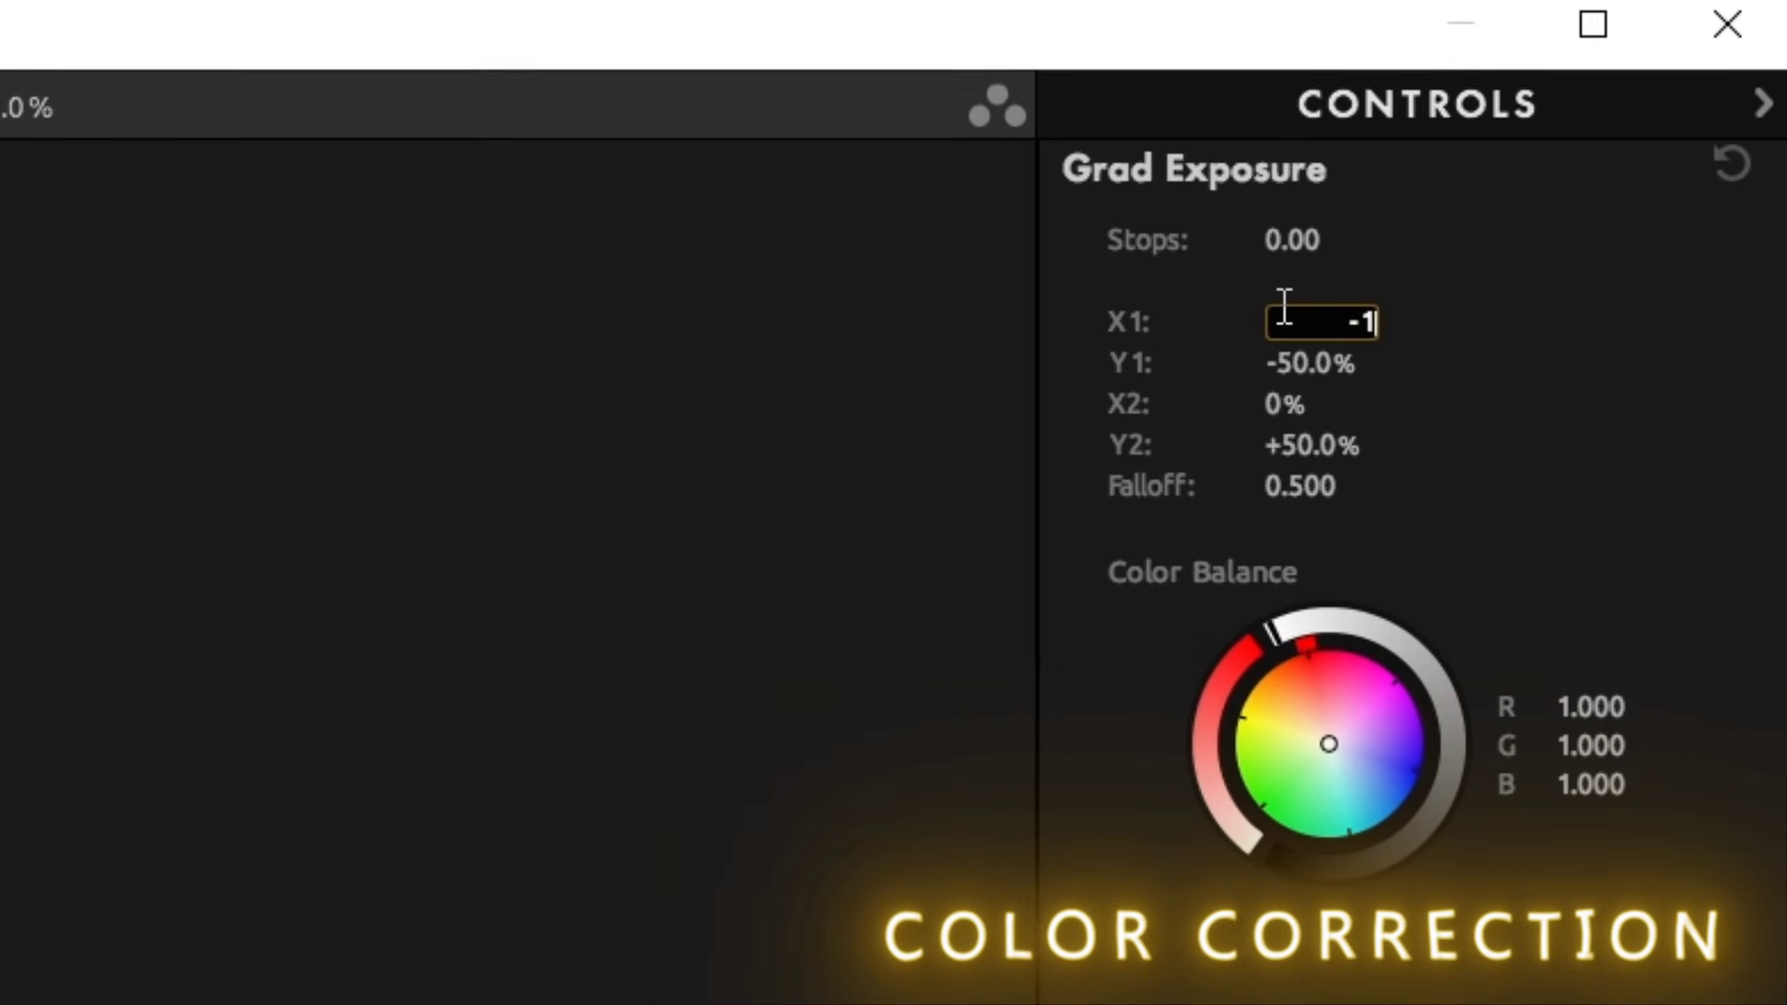
{"action": "key", "text": "Return"}
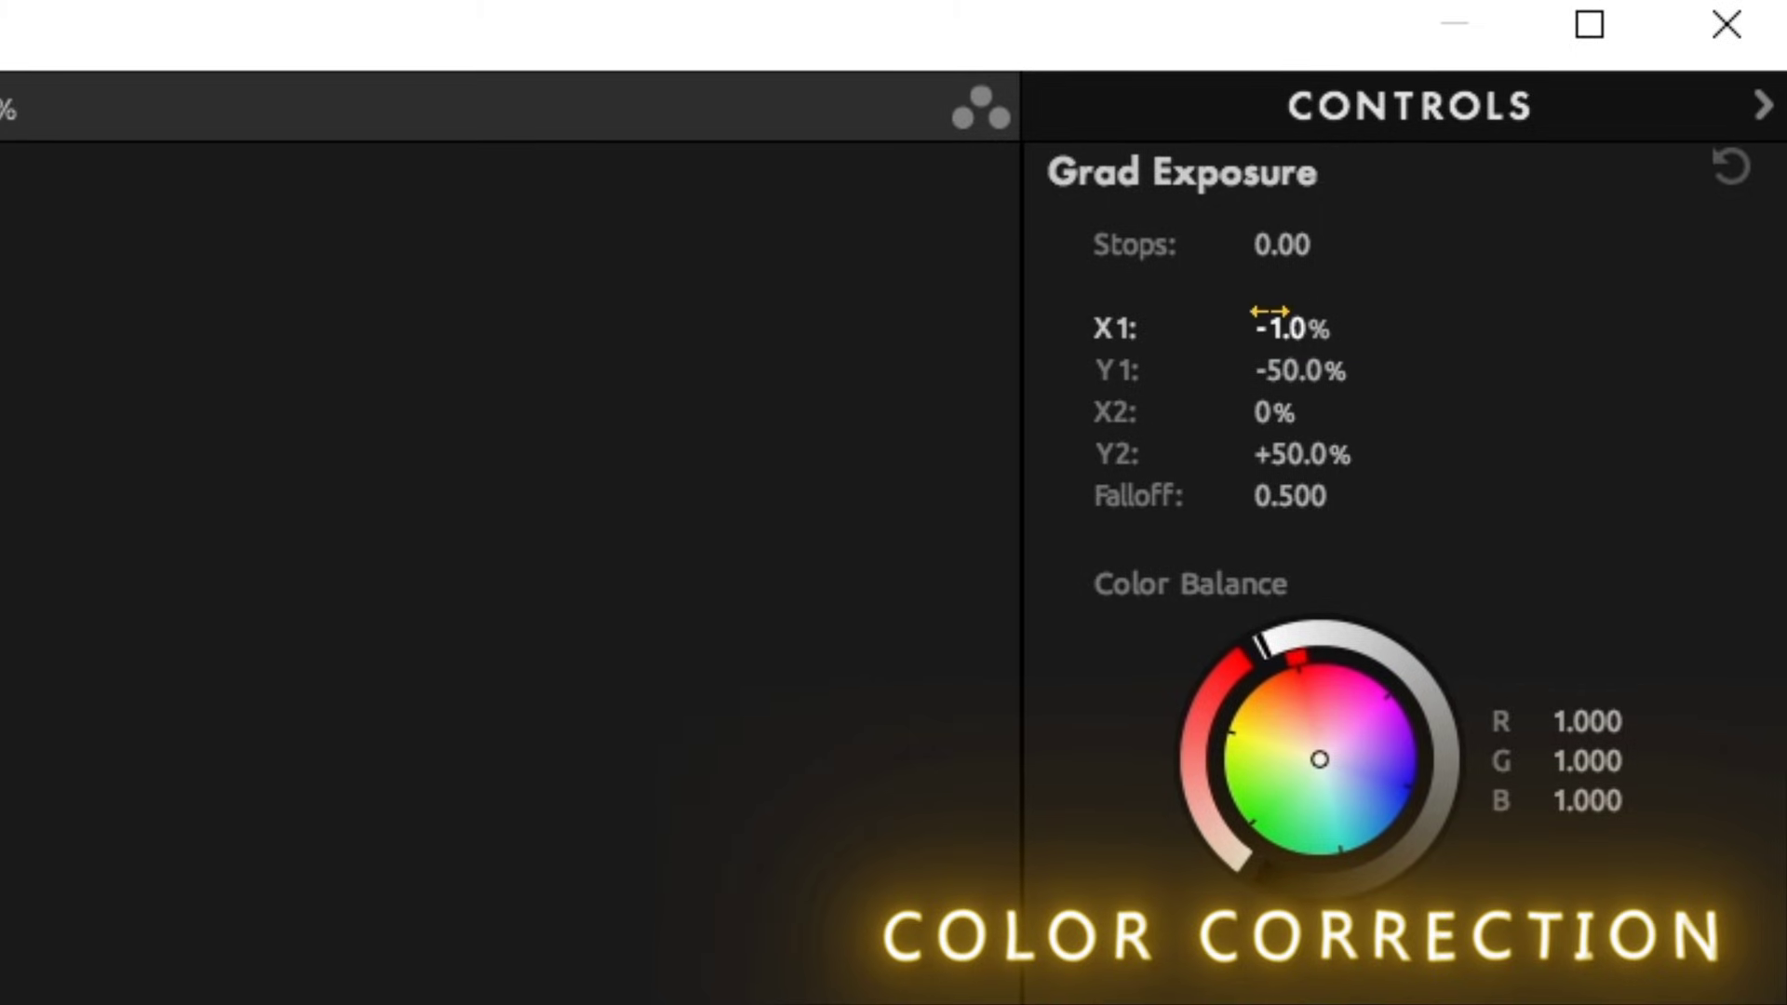
{"action": "left_click", "coordinate": [1290, 363]}
{"action": "type", "text": "96"}
{"action": "key", "text": "Return"}
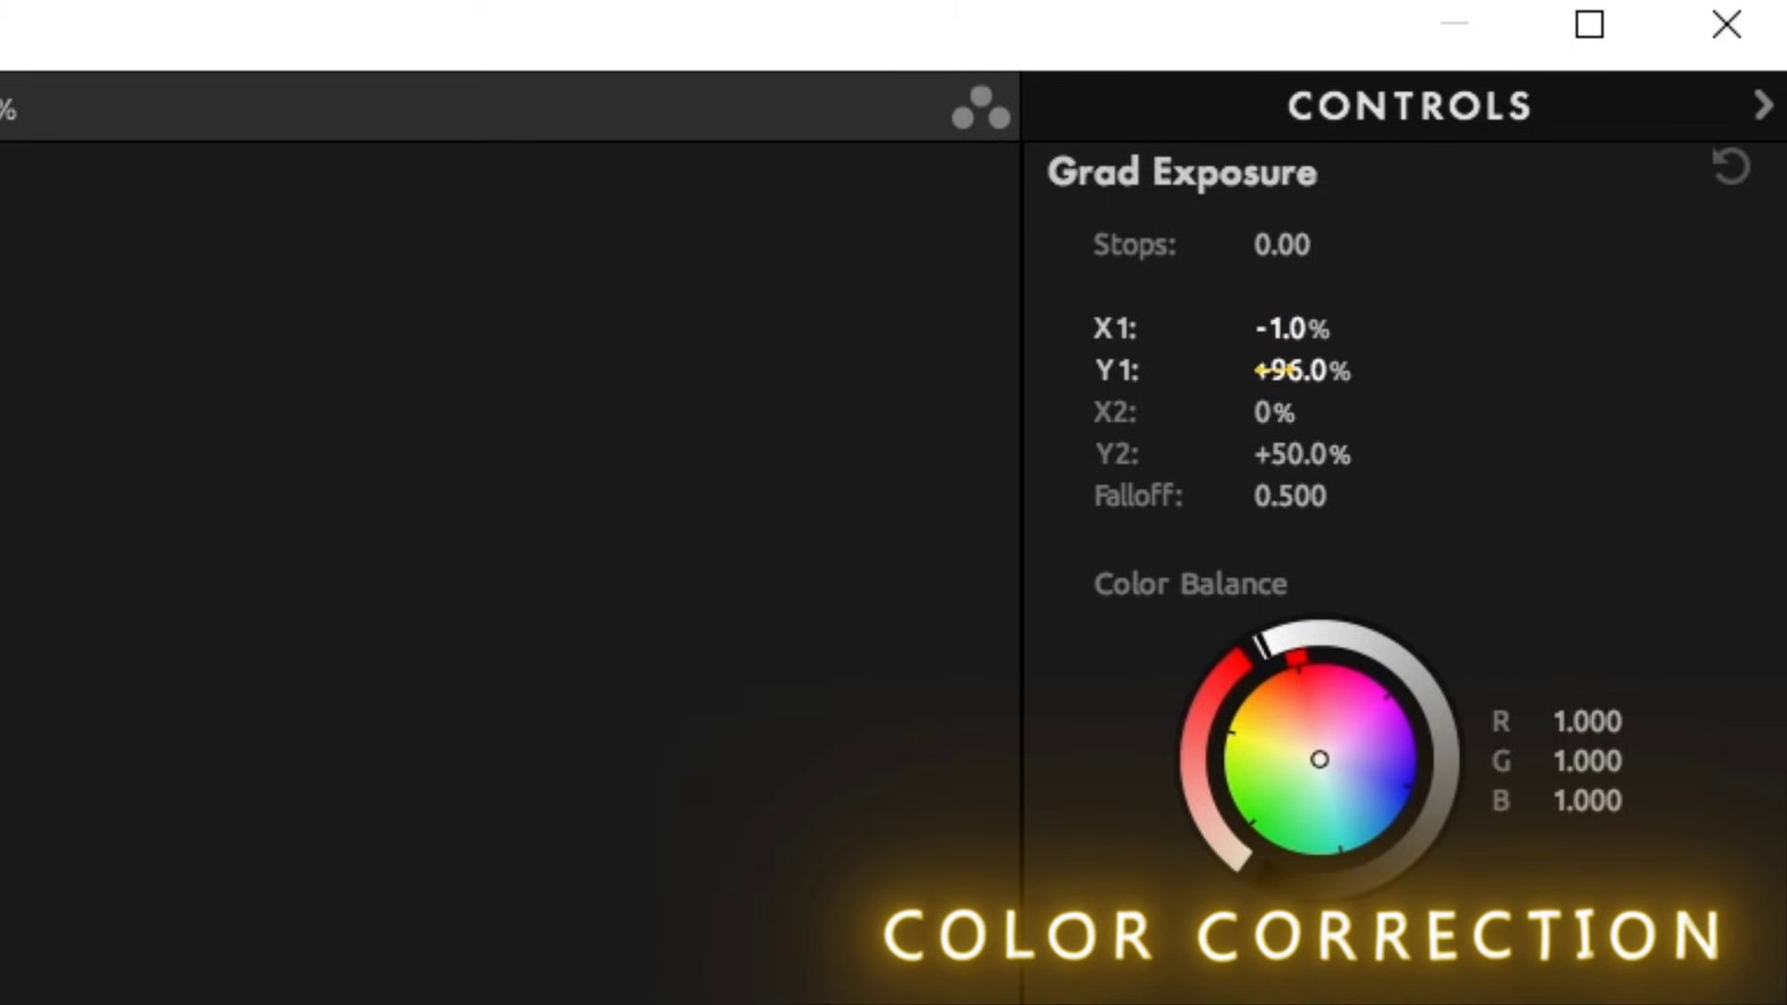
{"action": "left_click", "coordinate": [1282, 410]}
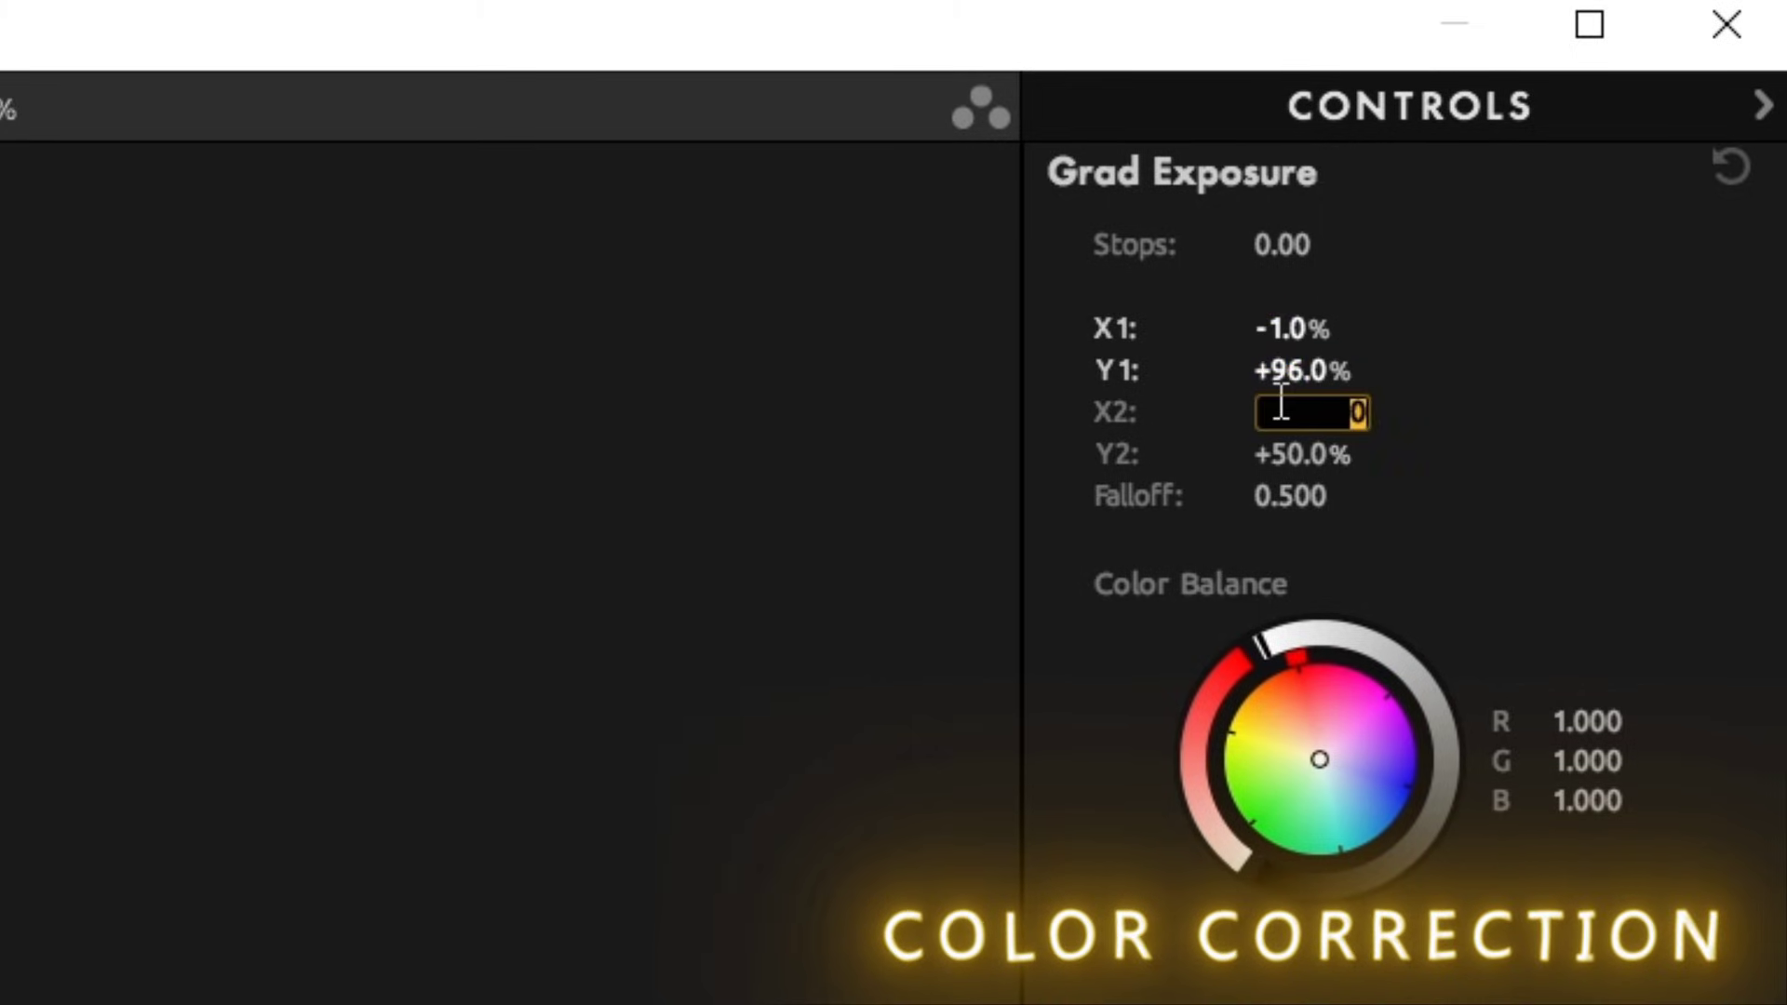
{"action": "type", "text": "-1"}
{"action": "key", "text": "Return"}
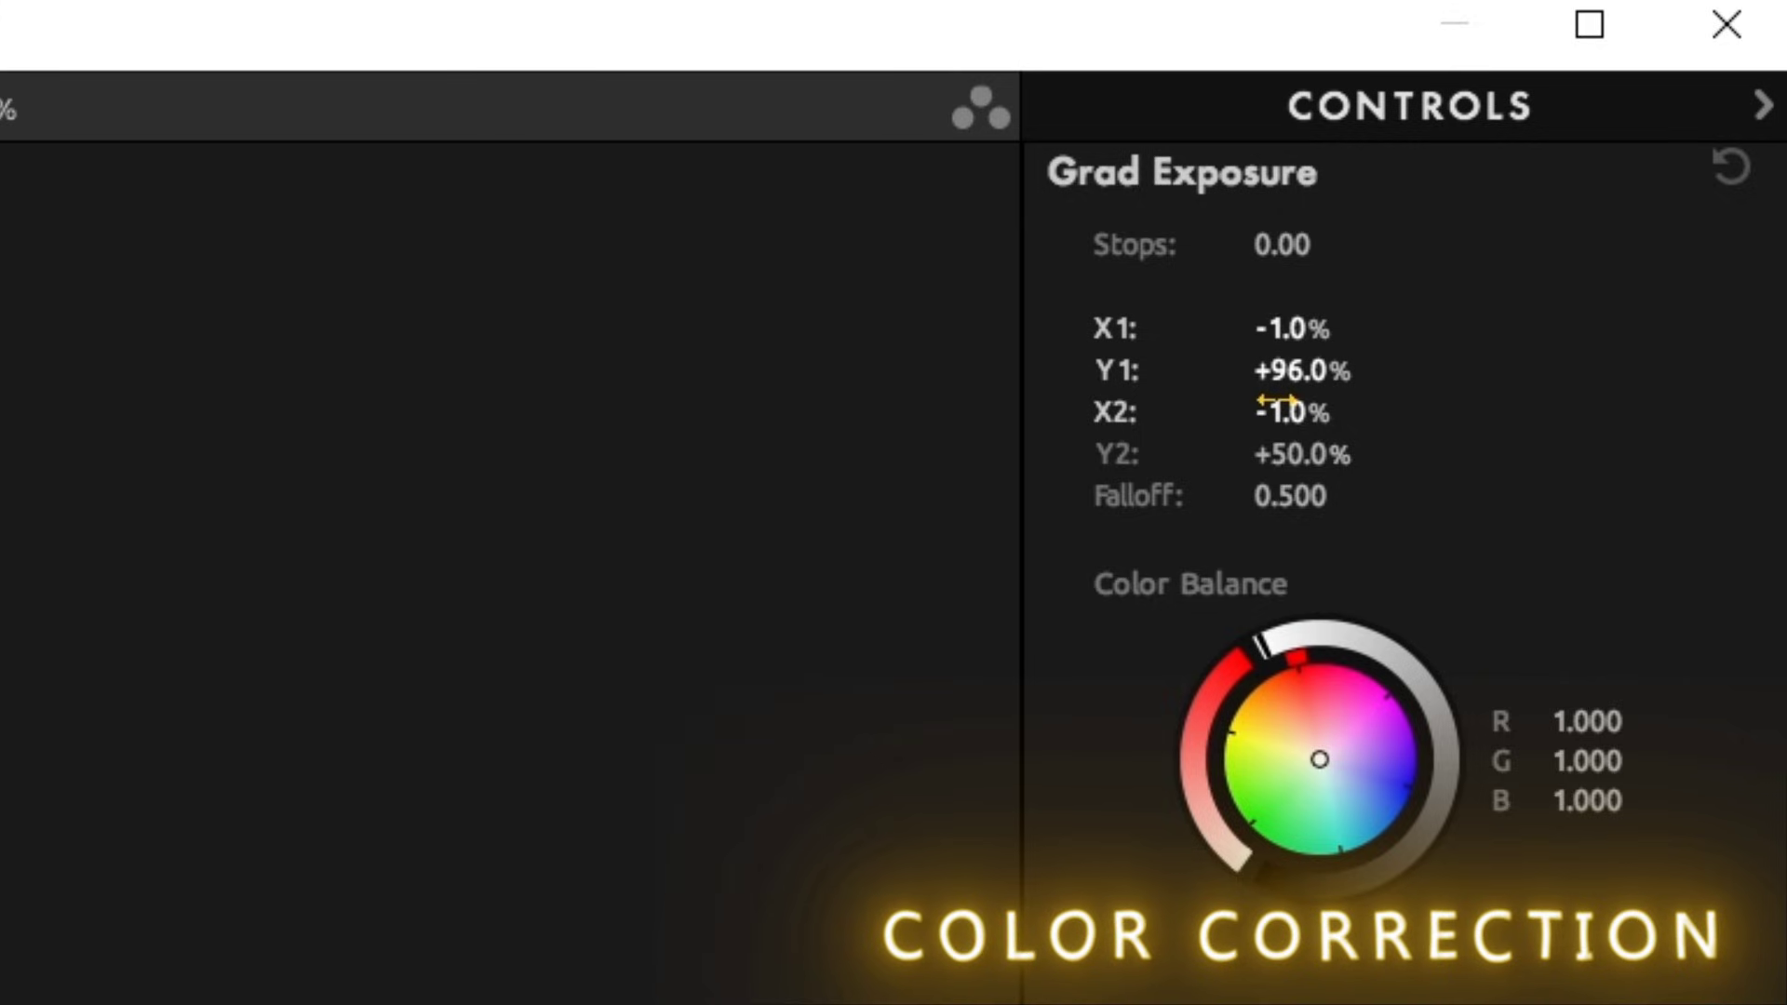
{"action": "left_click", "coordinate": [1277, 444]}
{"action": "type", "text": "-3"}
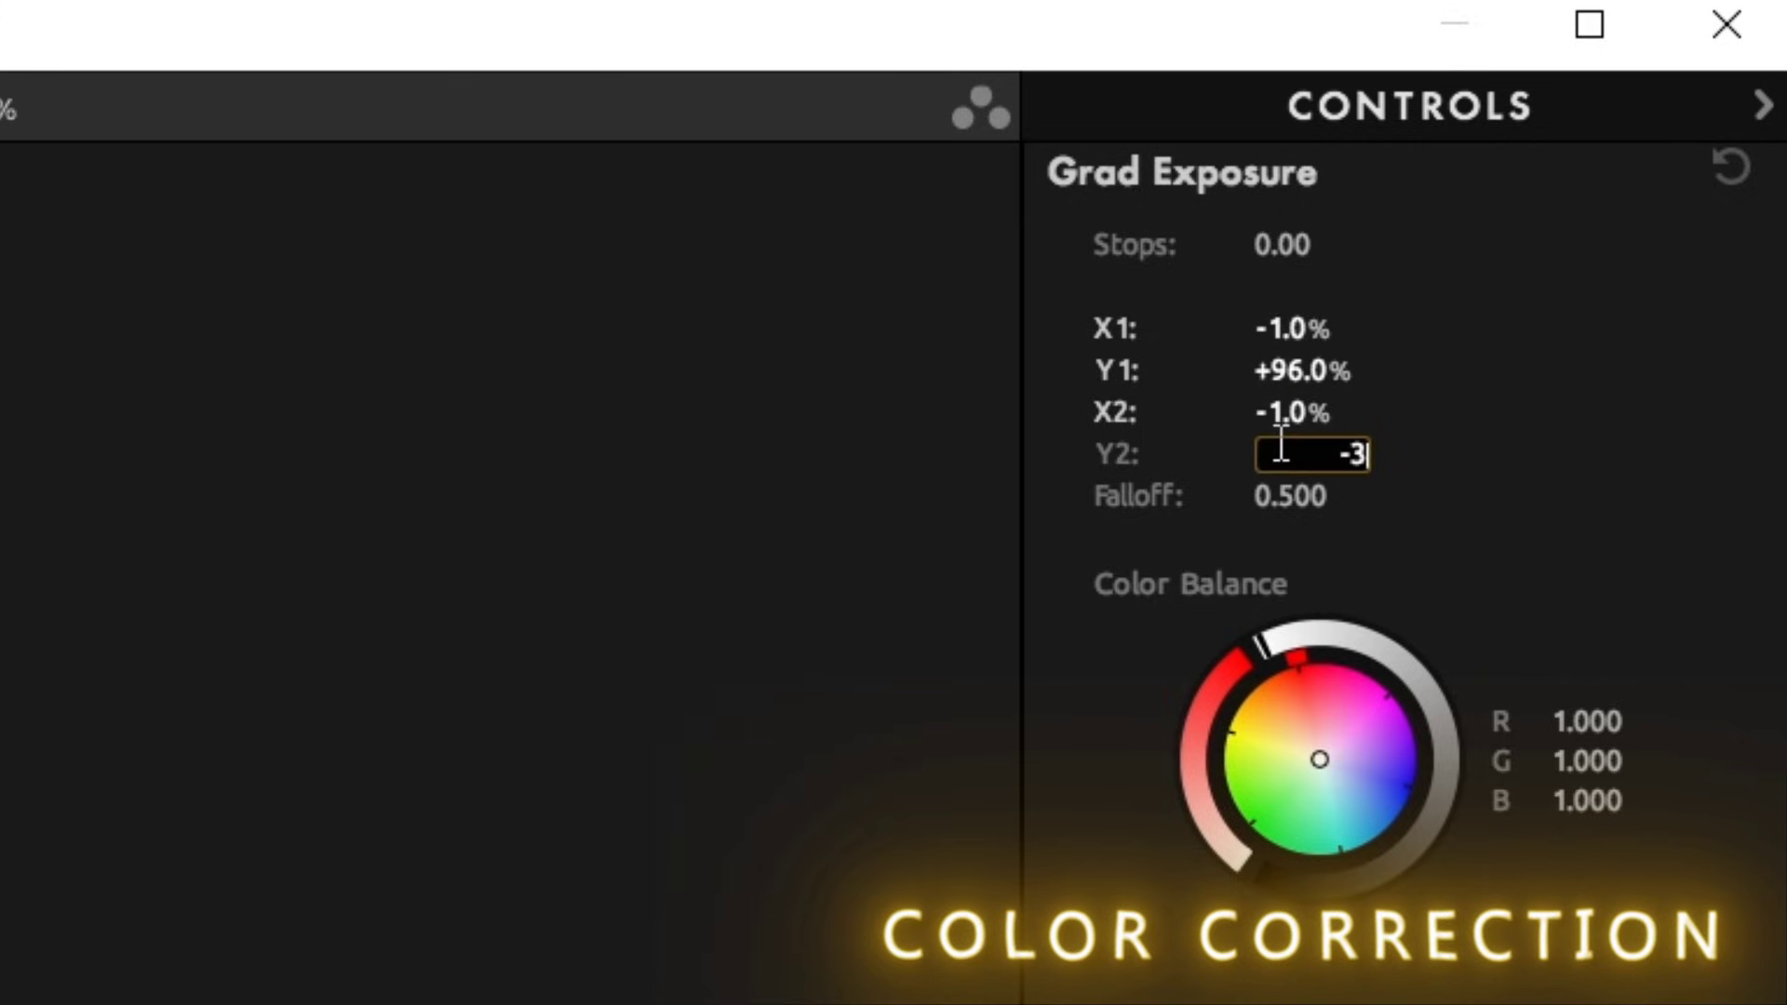
{"action": "type", "text": "7"}
{"action": "key", "text": "Return"}
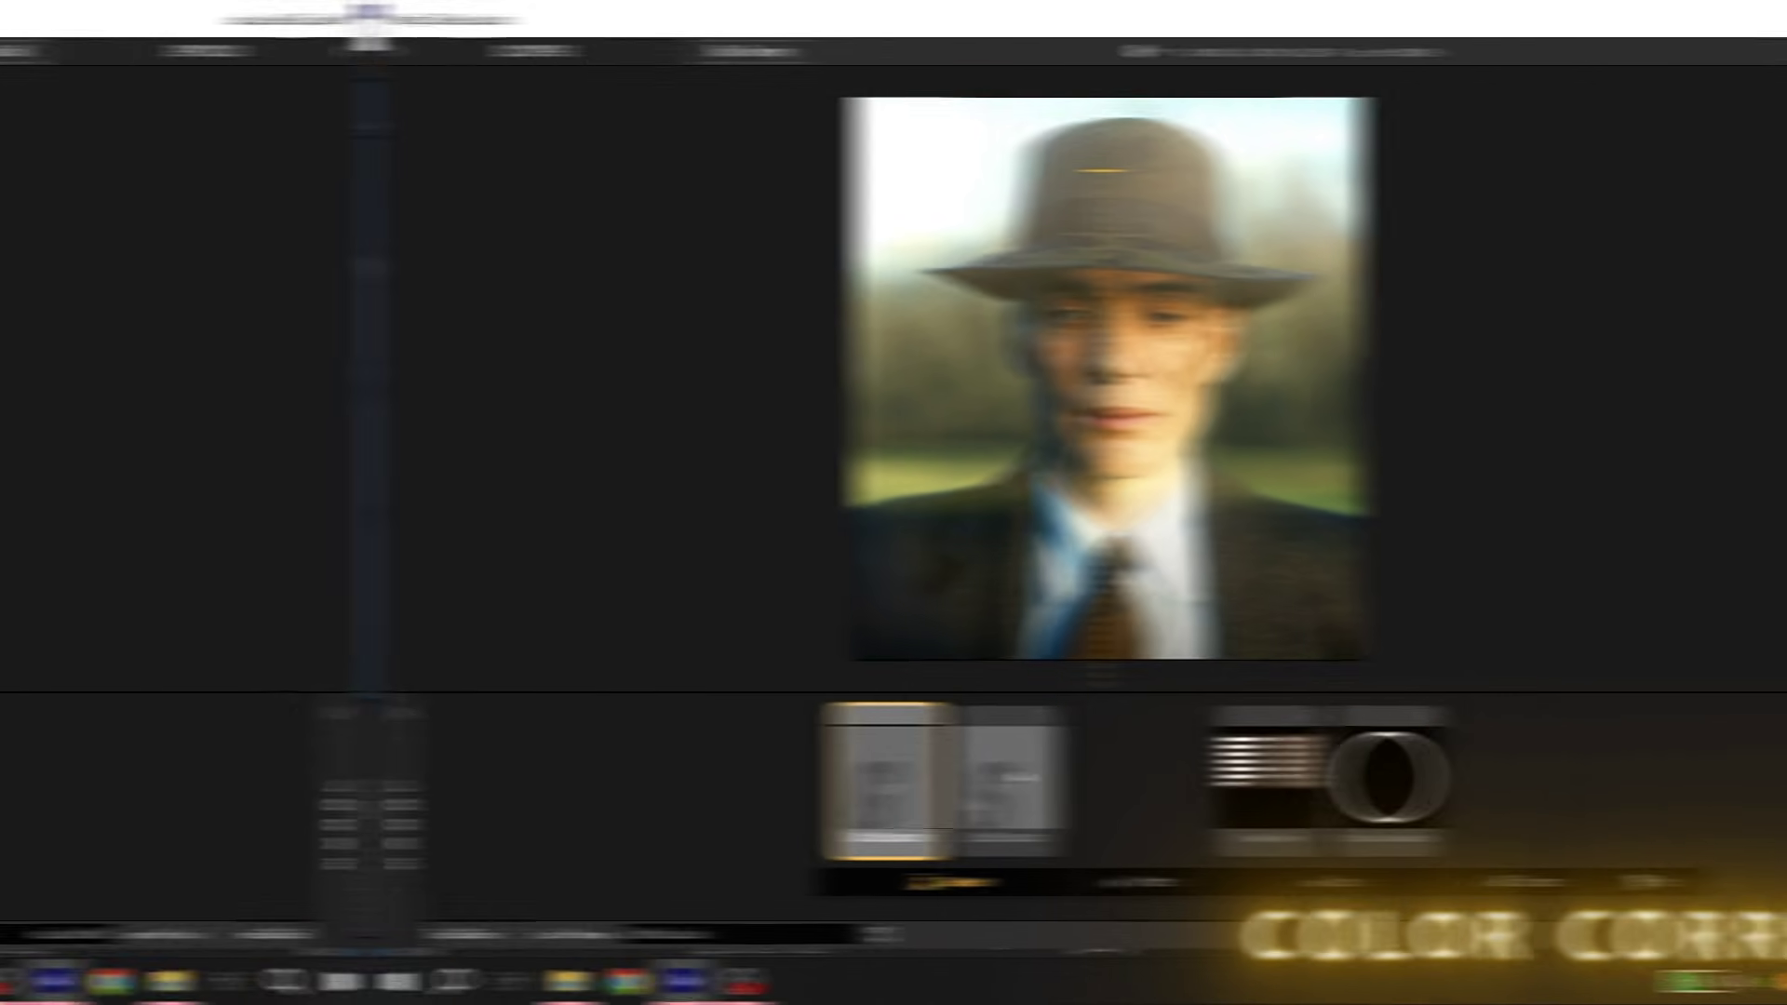
{"action": "left_click", "coordinate": [649, 777]}
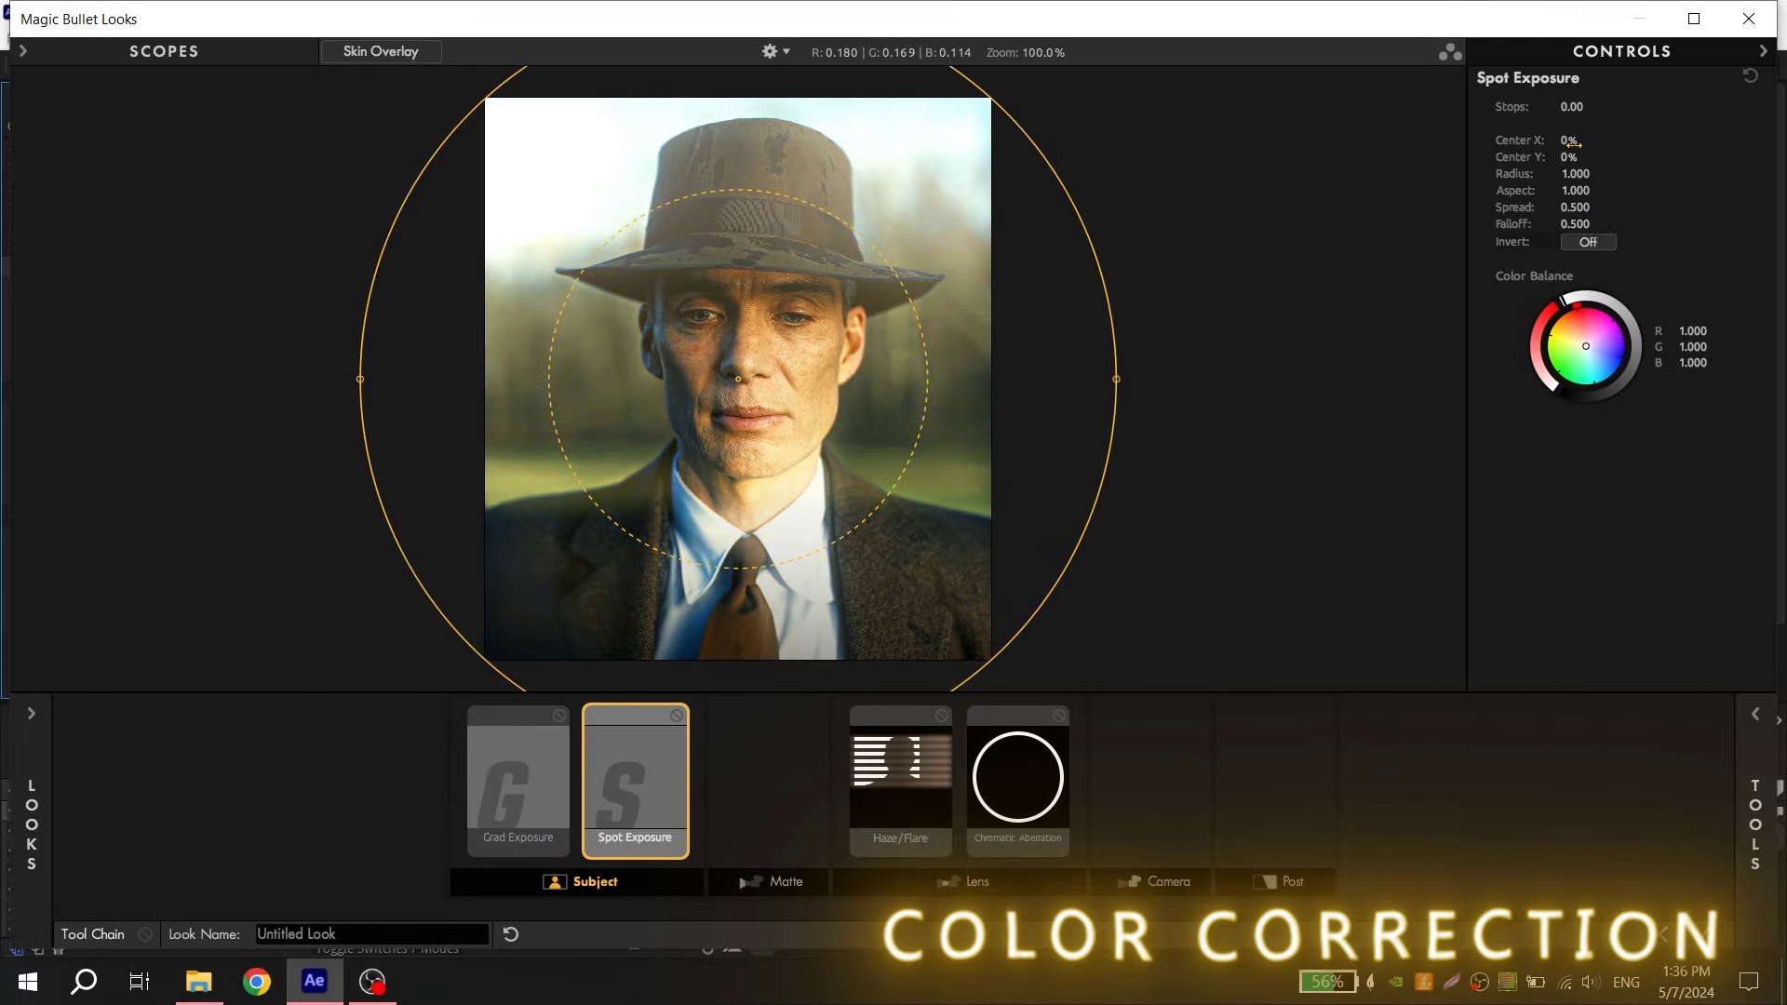
Set Spot Exposure stops to +0.40, Center X to +2.9% and Center Y to -4.2%.
{"action": "left_click", "coordinate": [1572, 105]}
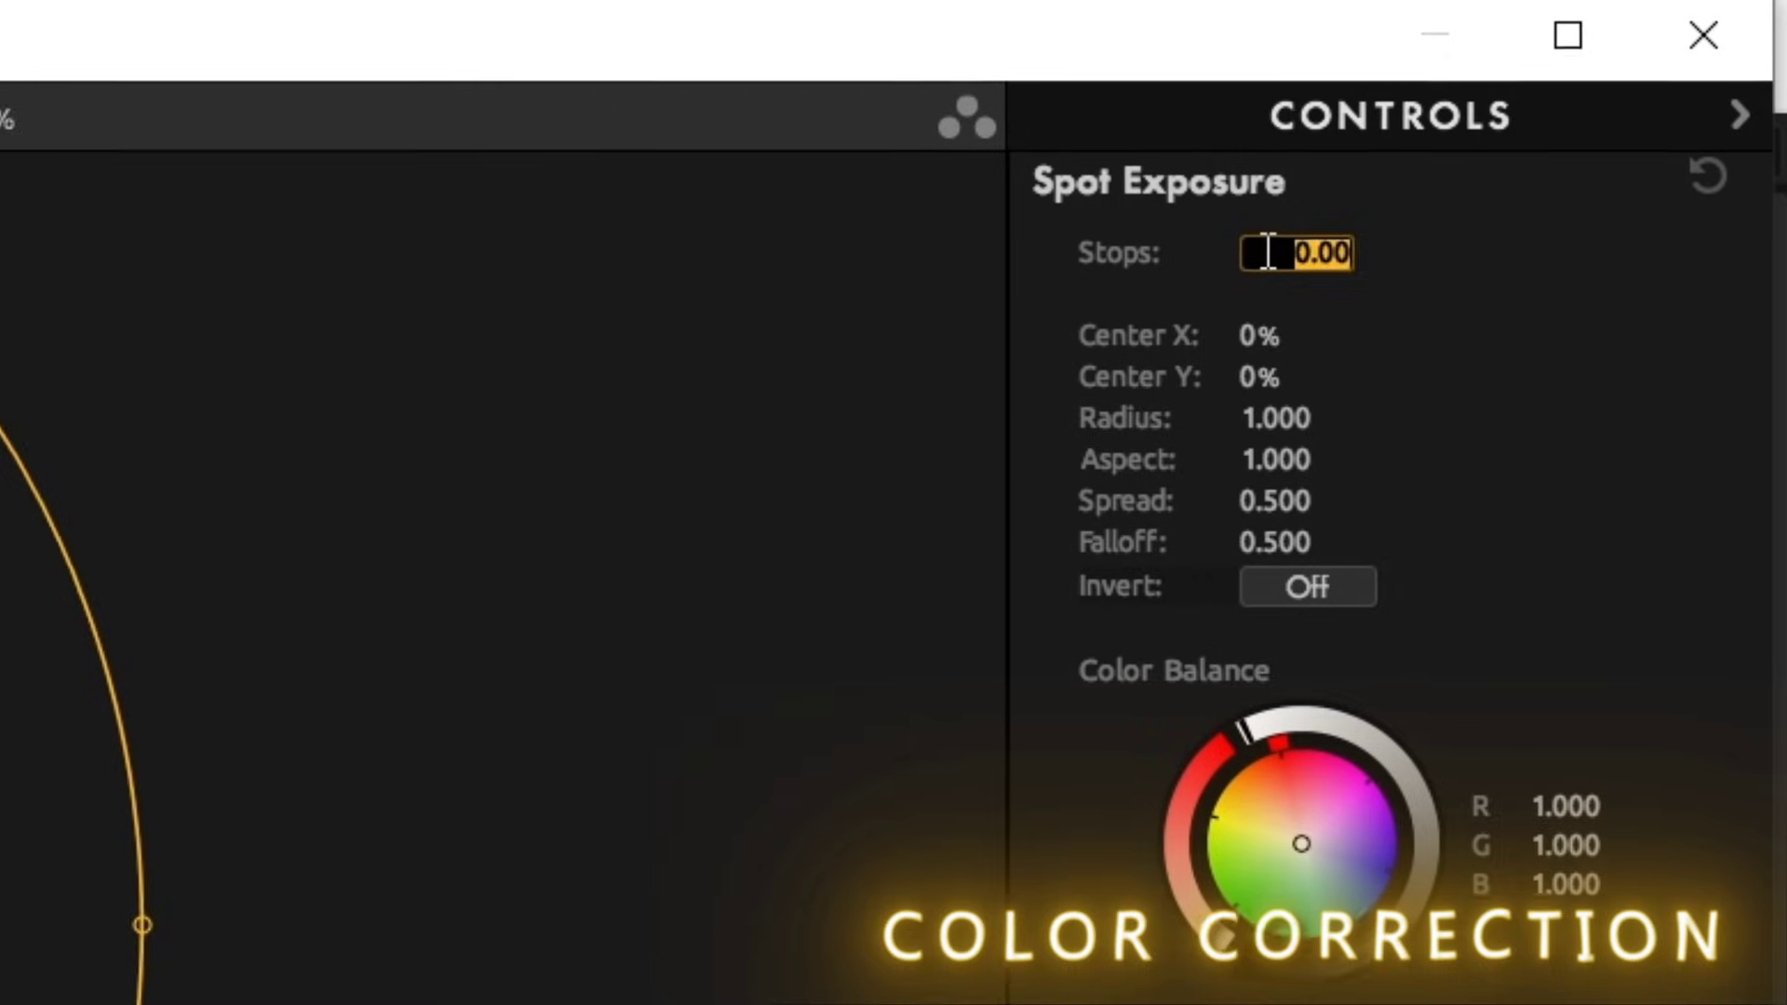
{"action": "type", "text": "0.4"}
{"action": "key", "text": "Return"}
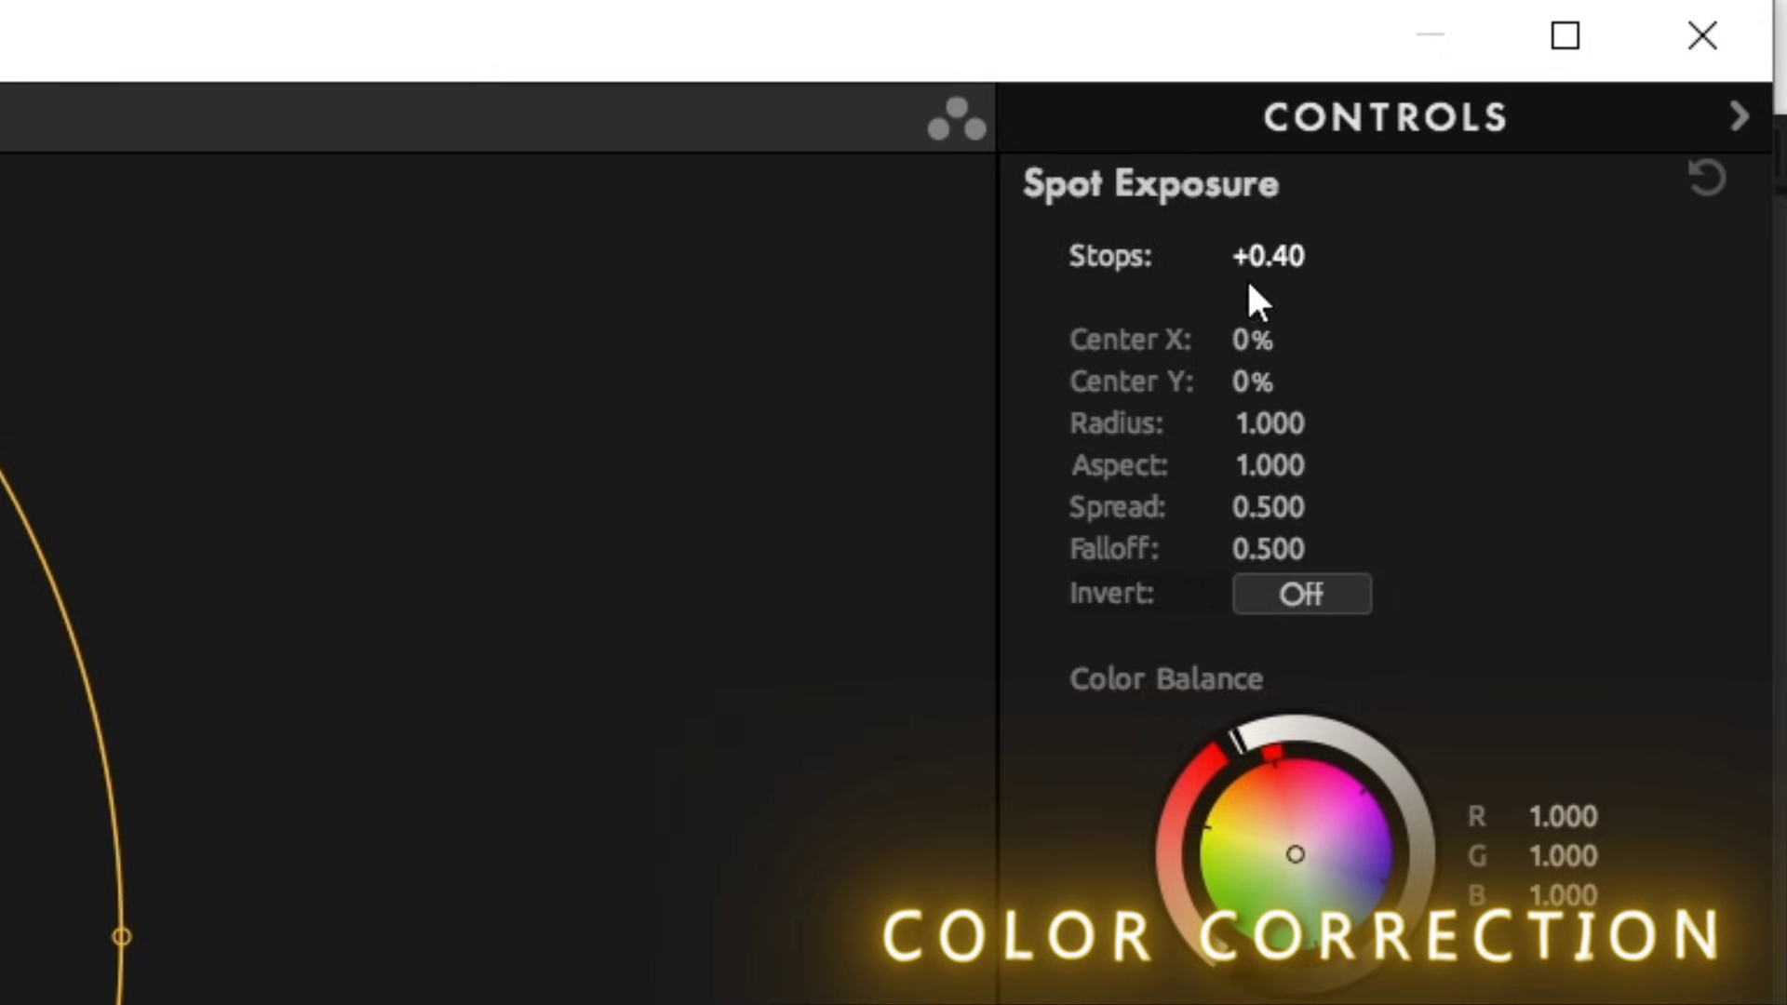
{"action": "left_click", "coordinate": [1238, 328]}
{"action": "type", "text": "2.9"}
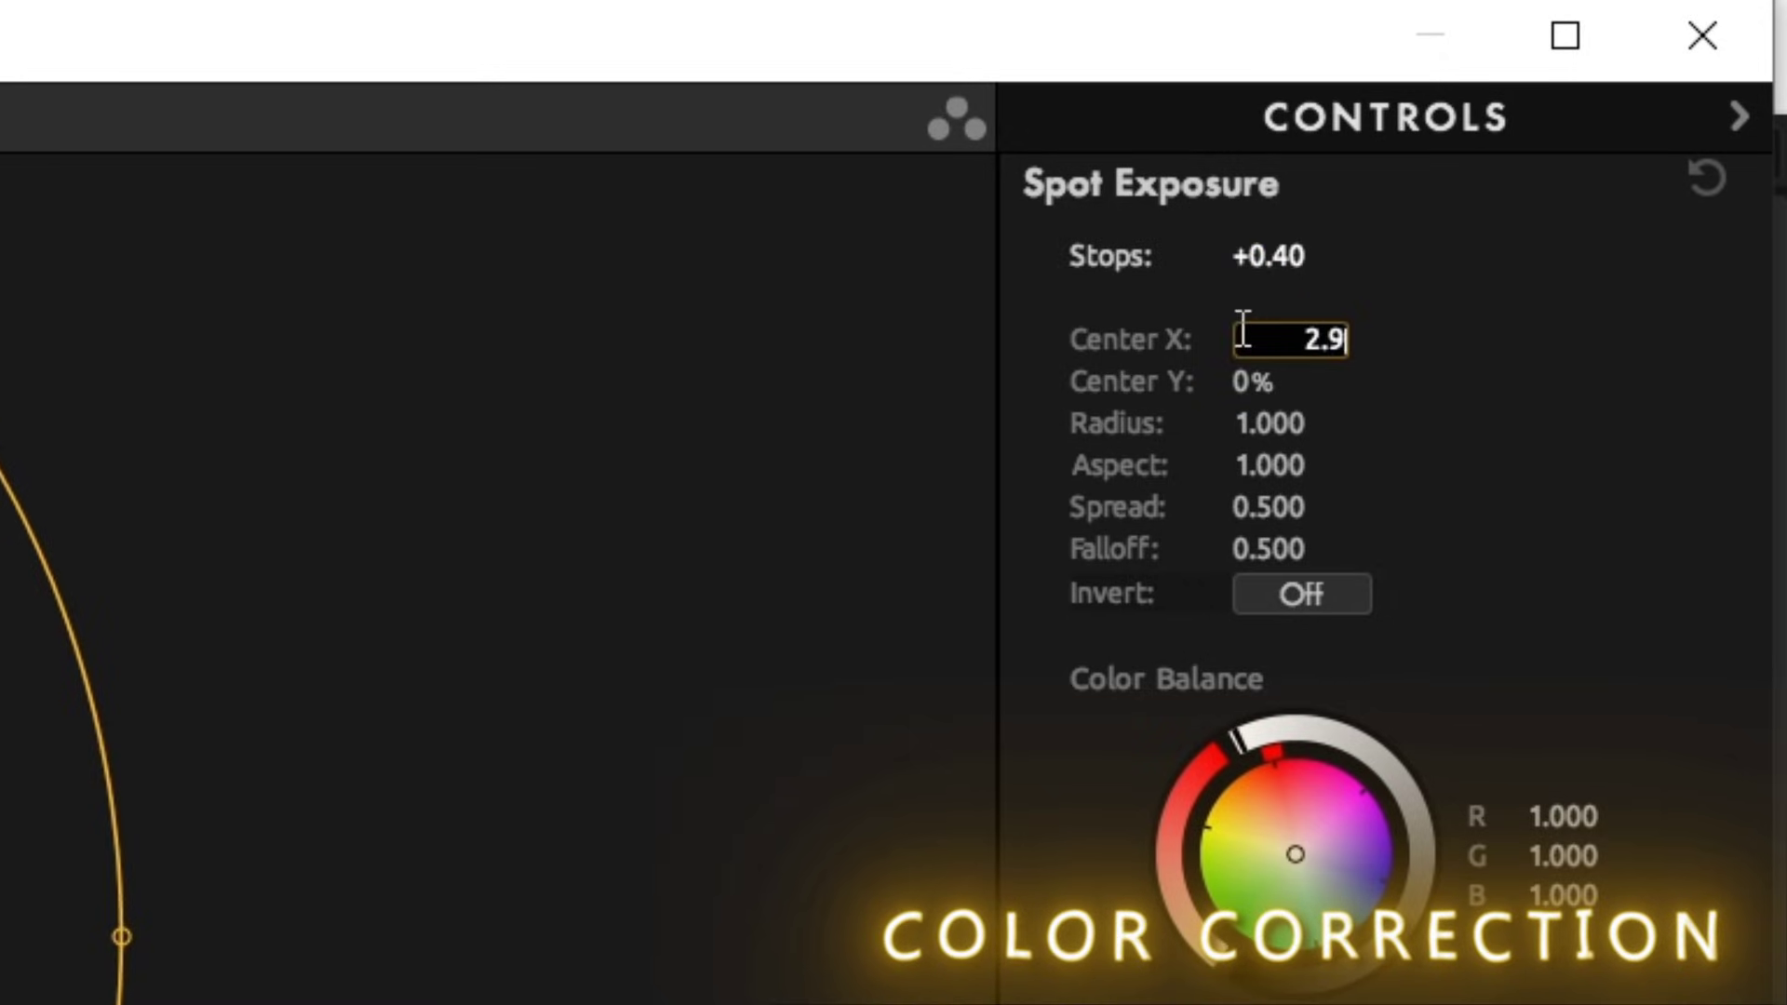
{"action": "key", "text": "Return"}
{"action": "left_click", "coordinate": [1269, 383]}
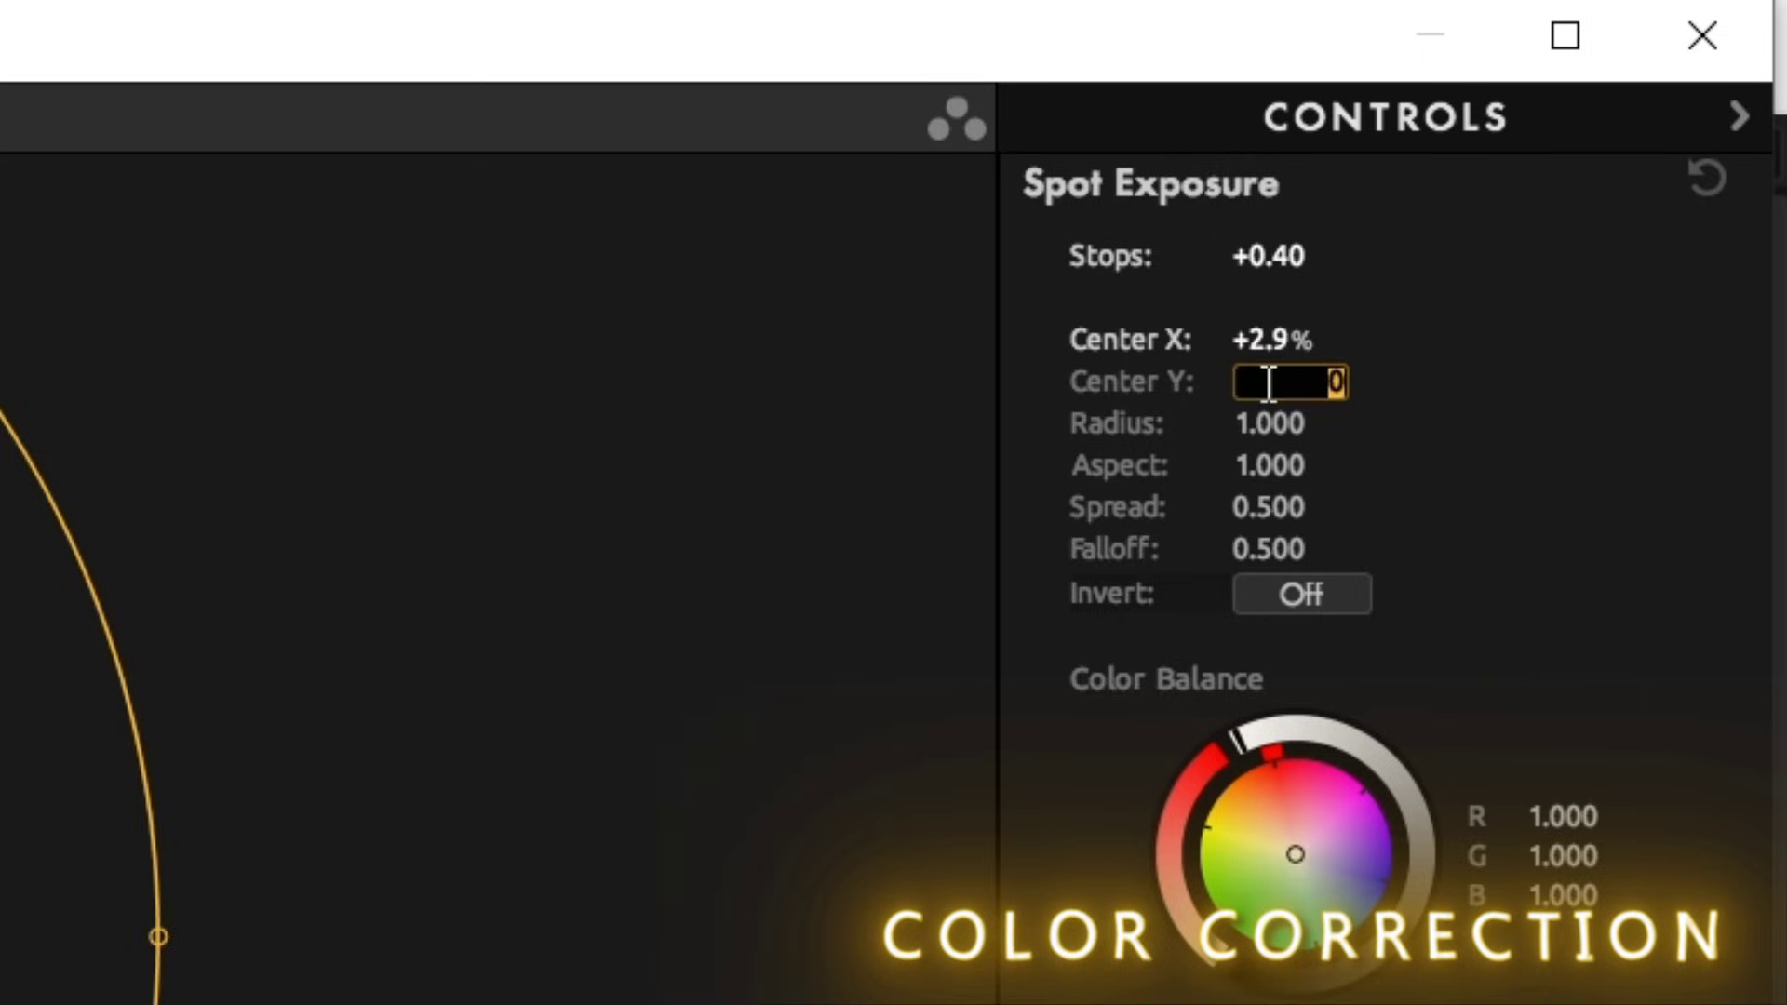
{"action": "key", "text": "Return"}
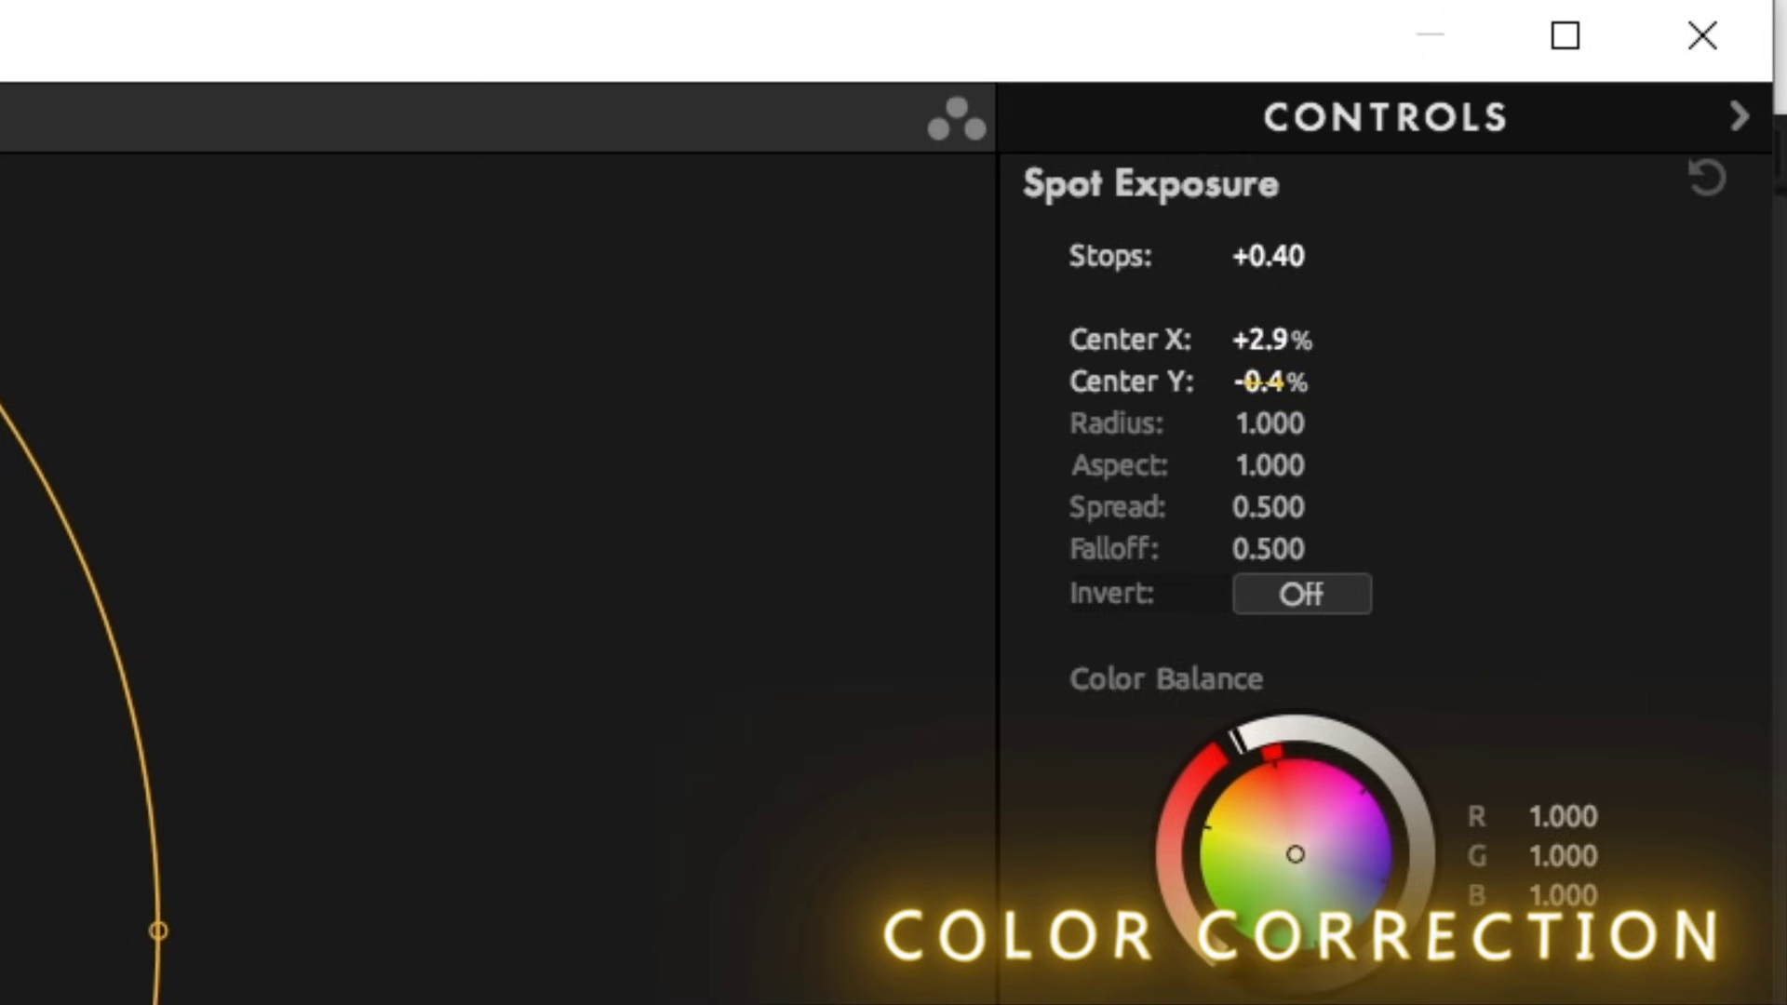
{"action": "left_click", "coordinate": [1268, 382]}
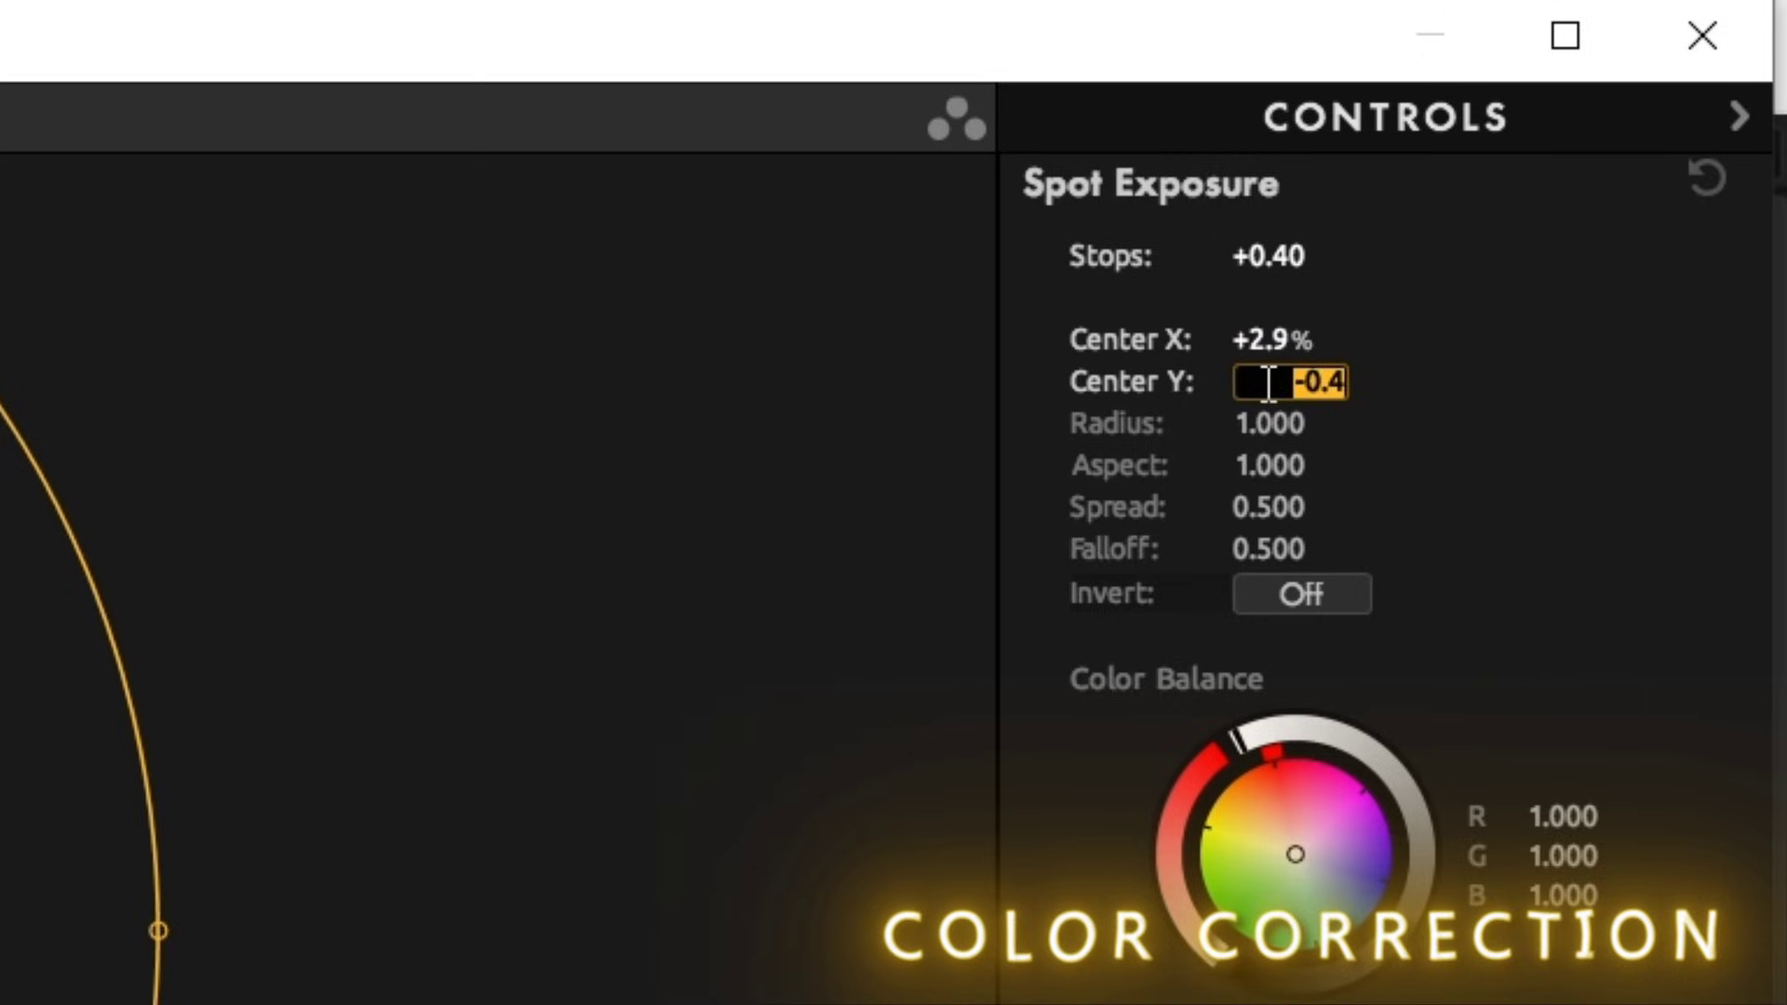
{"action": "type", "text": "-4."}
{"action": "key", "text": "Return"}
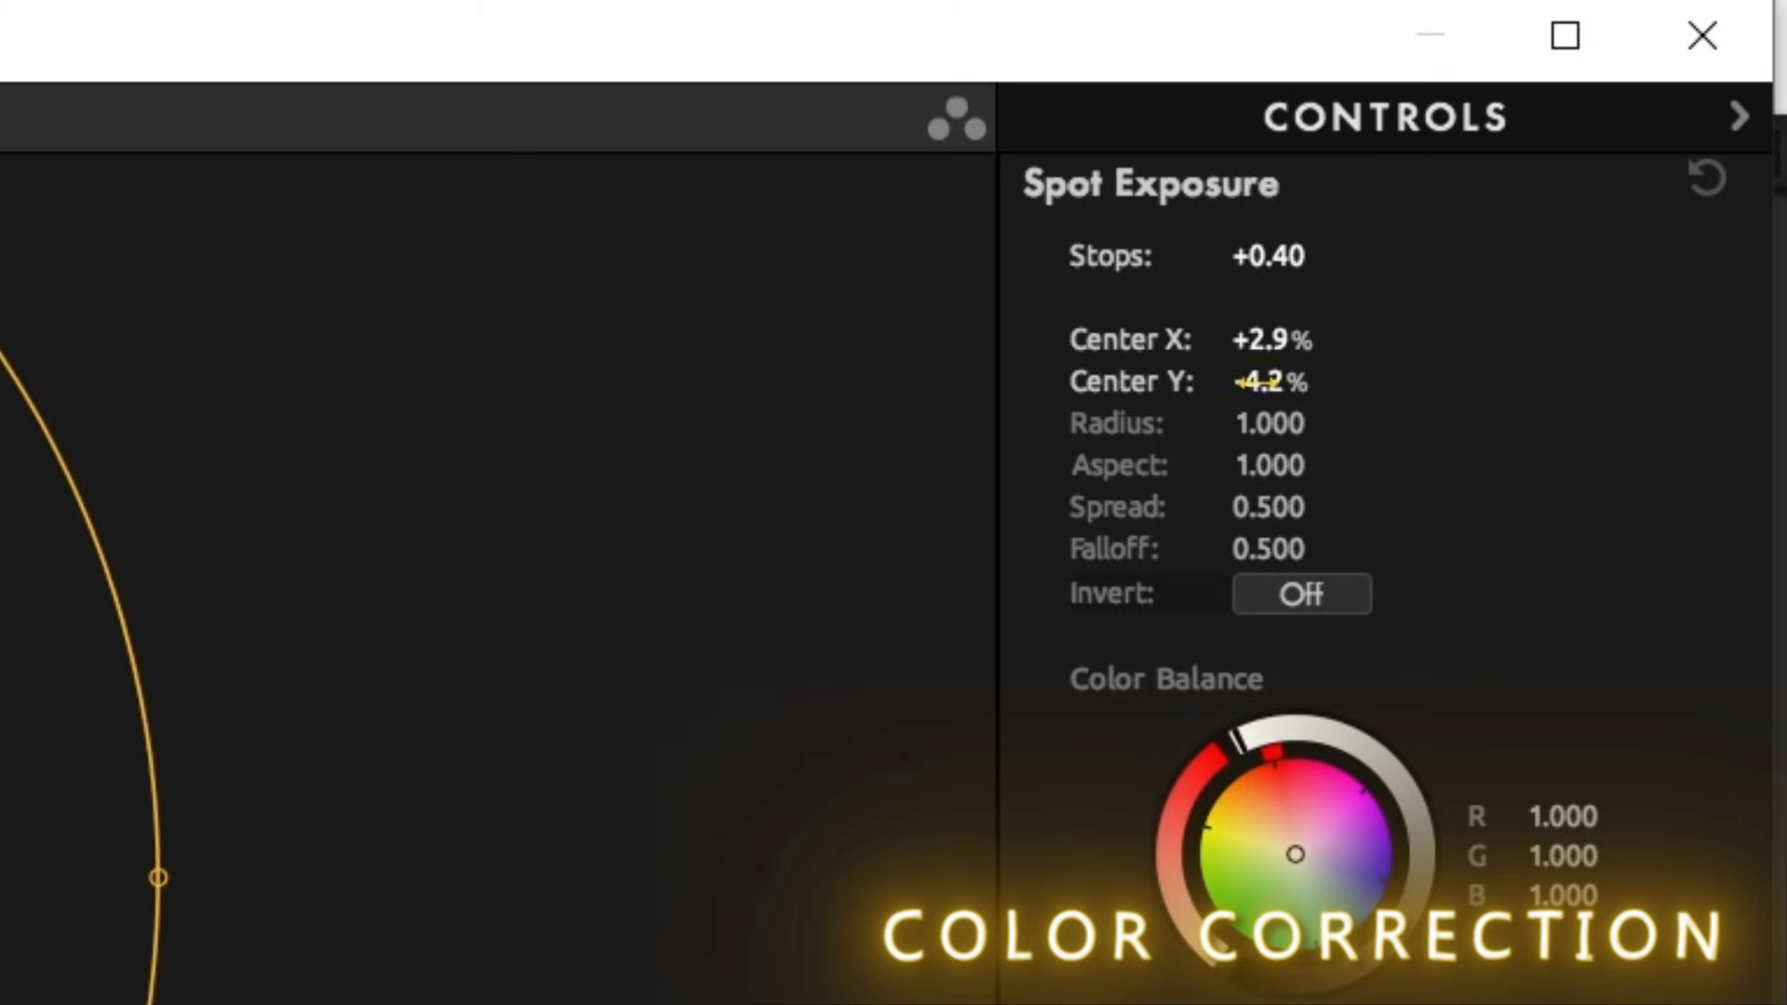
Give the spot radius 1.115 and aspect 0.966, and tint it slightly magenta.
{"action": "left_click", "coordinate": [1294, 425]}
{"action": "type", "text": ".115"}
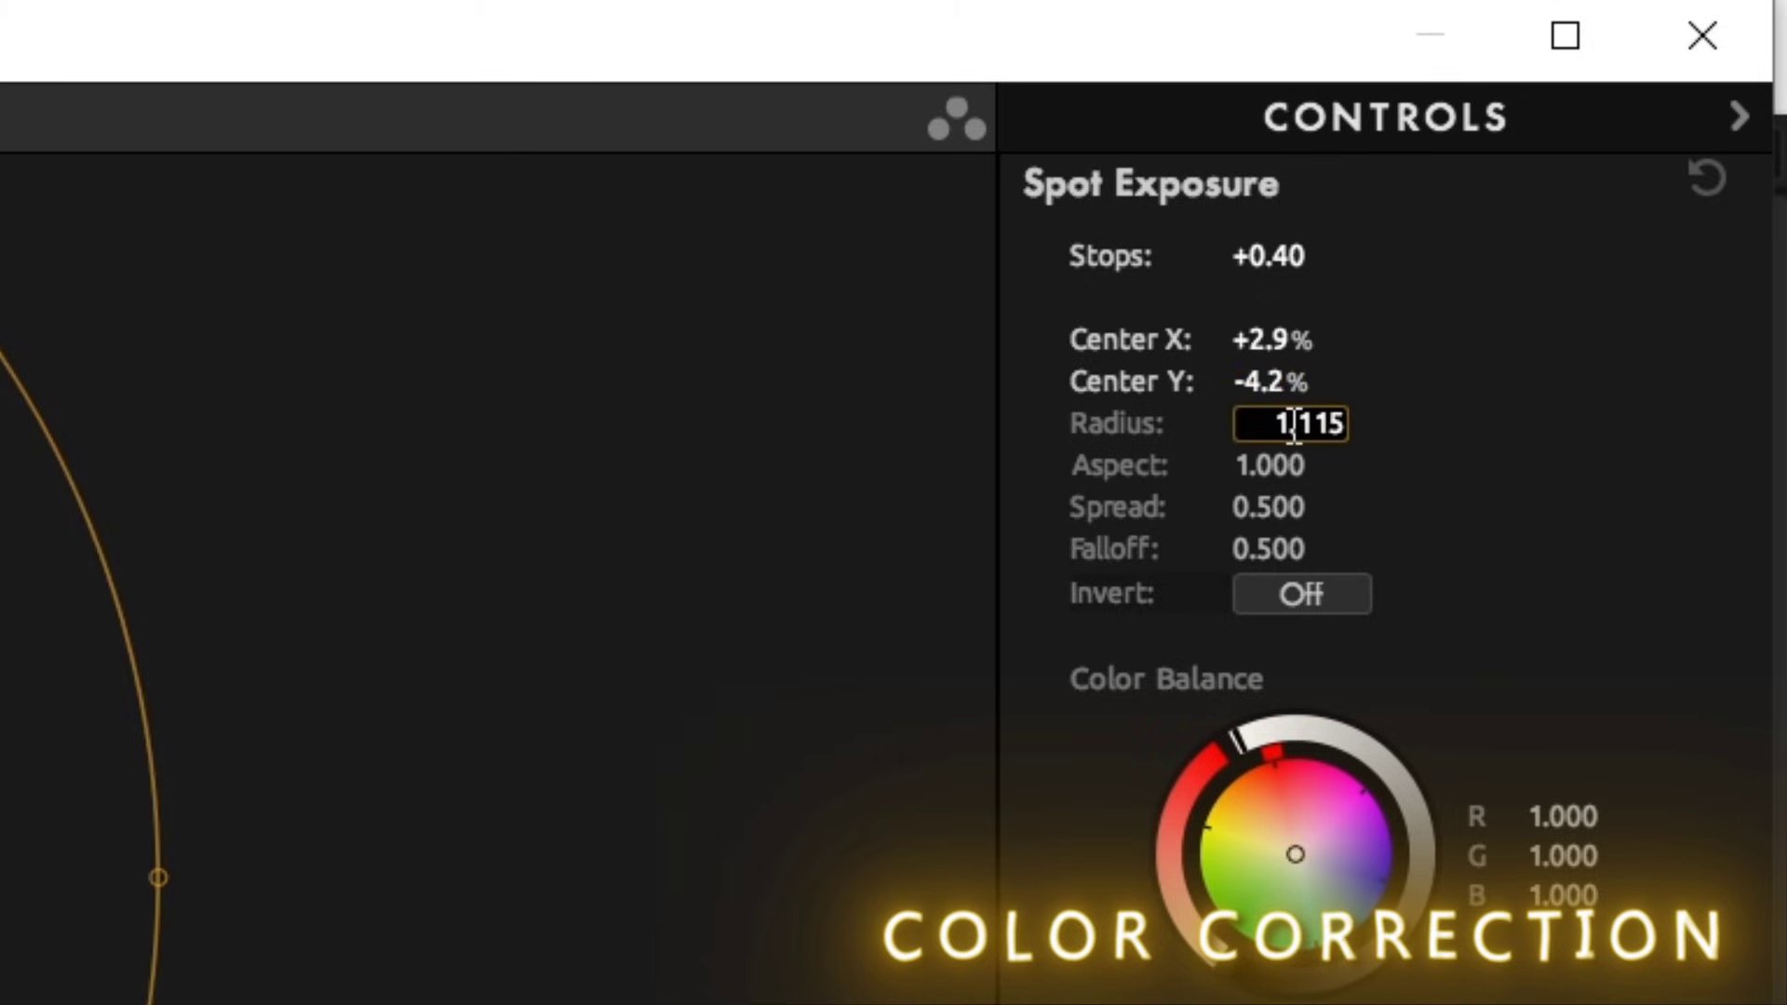
{"action": "key", "text": "Return"}
{"action": "left_click", "coordinate": [1289, 465]}
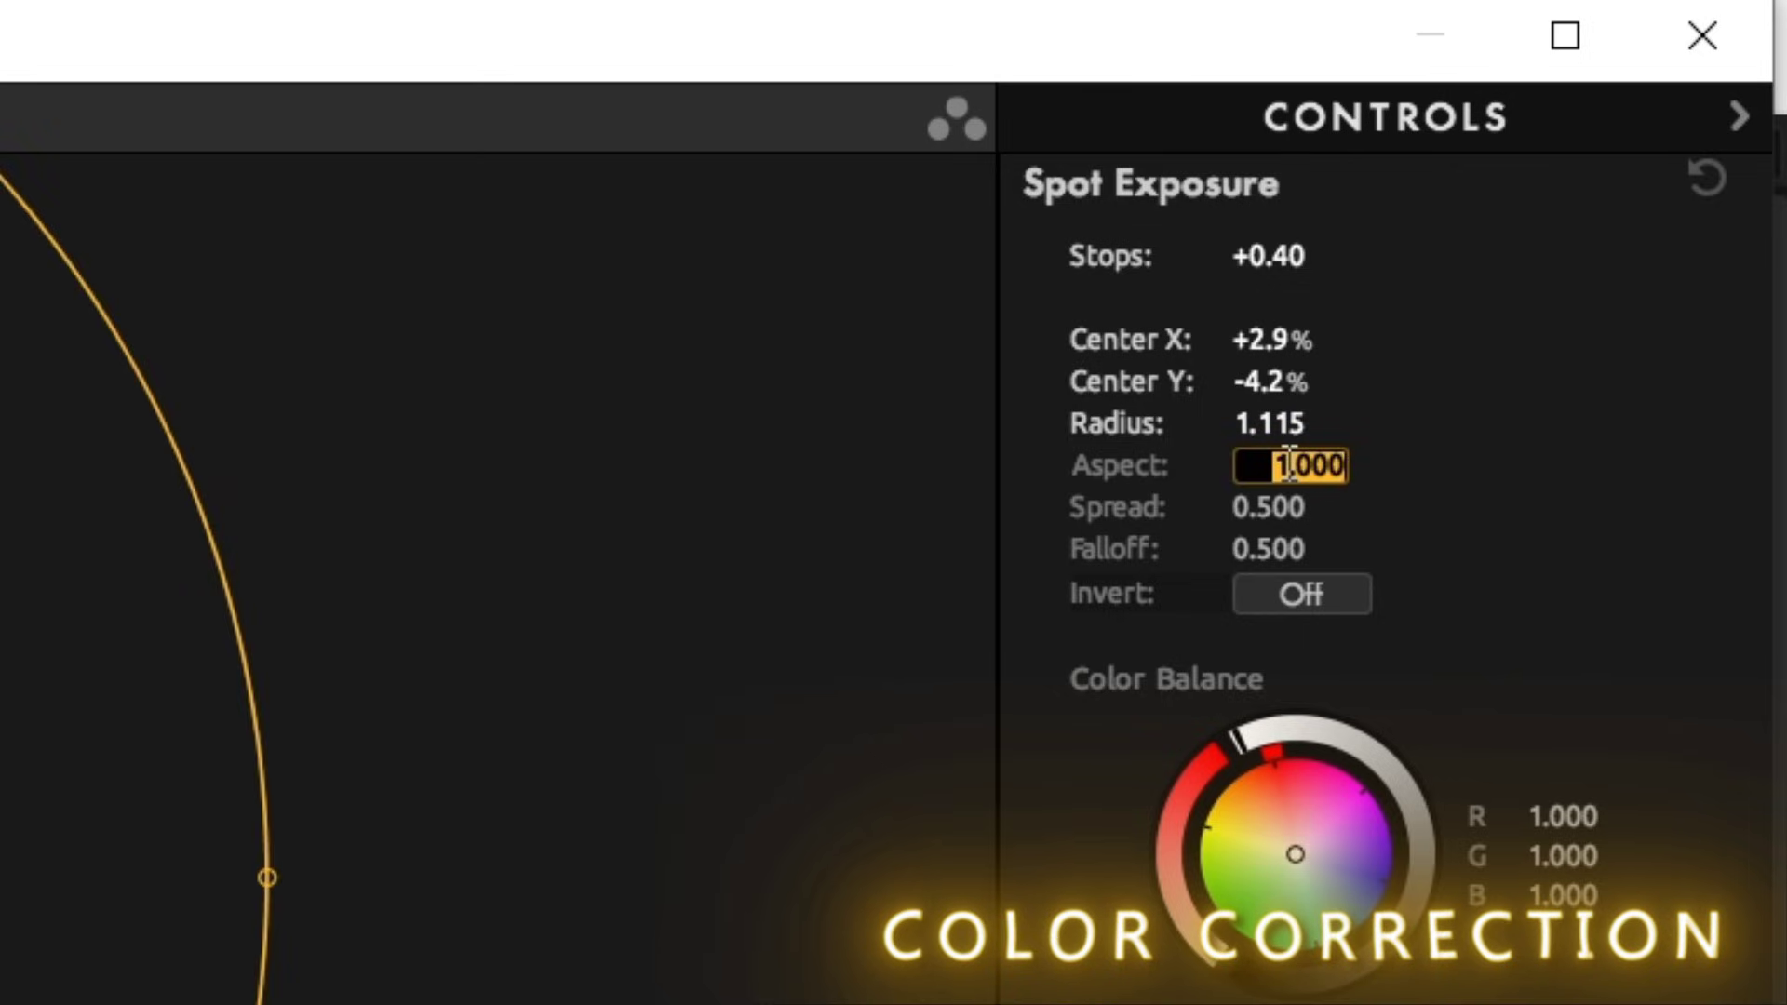
{"action": "type", "text": "0.966"}
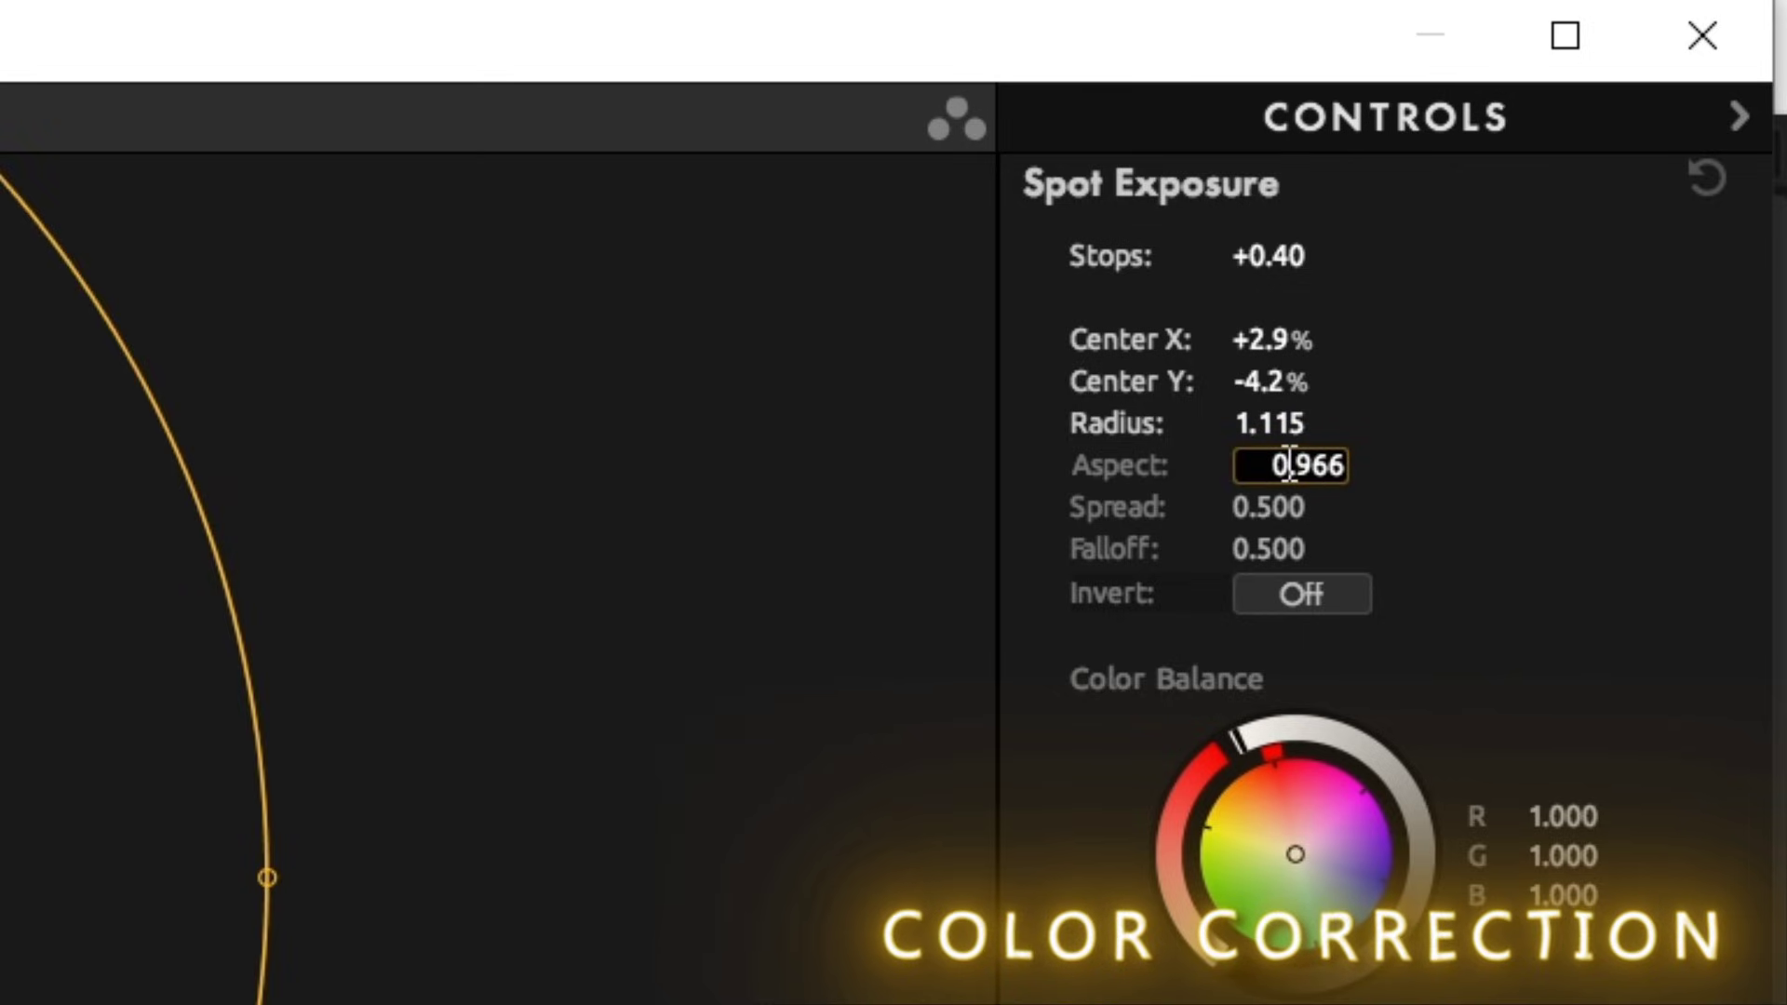
{"action": "key", "text": "Return"}
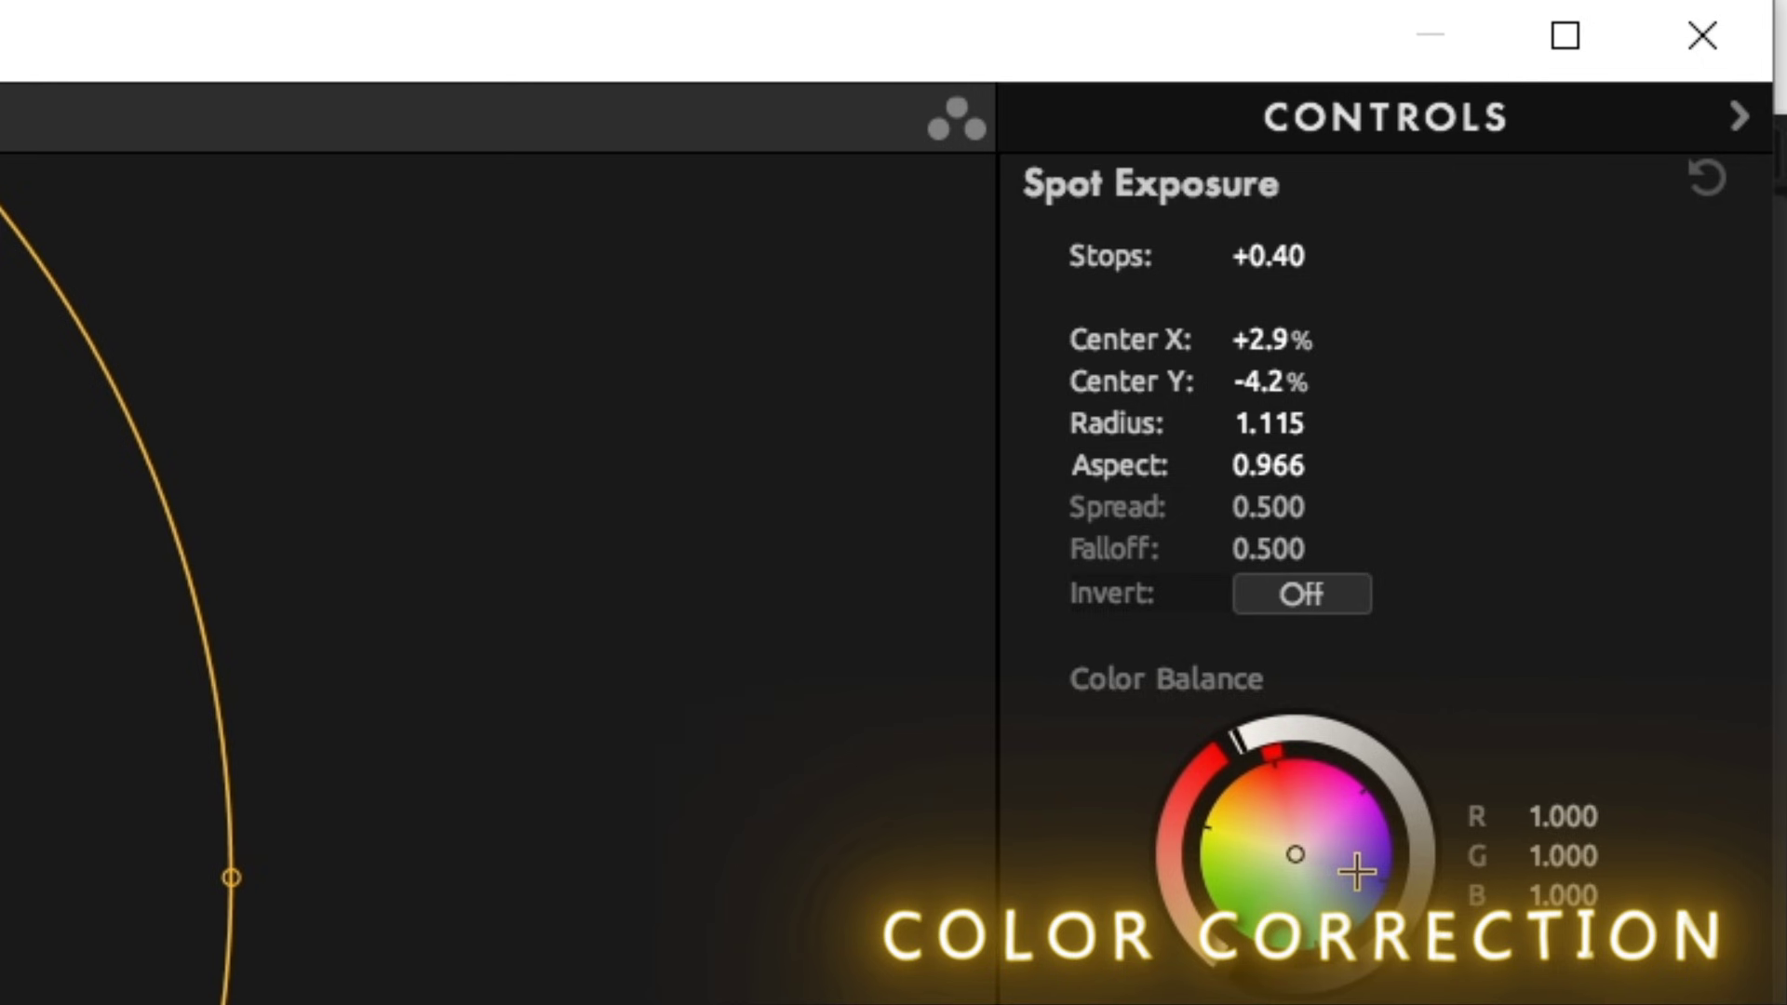
{"action": "mouse_move", "coordinate": [1352, 846]}
{"action": "left_mouse_down"}
{"action": "mouse_move", "coordinate": [1385, 837]}
{"action": "mouse_move", "coordinate": [1329, 839]}
{"action": "left_mouse_up"}
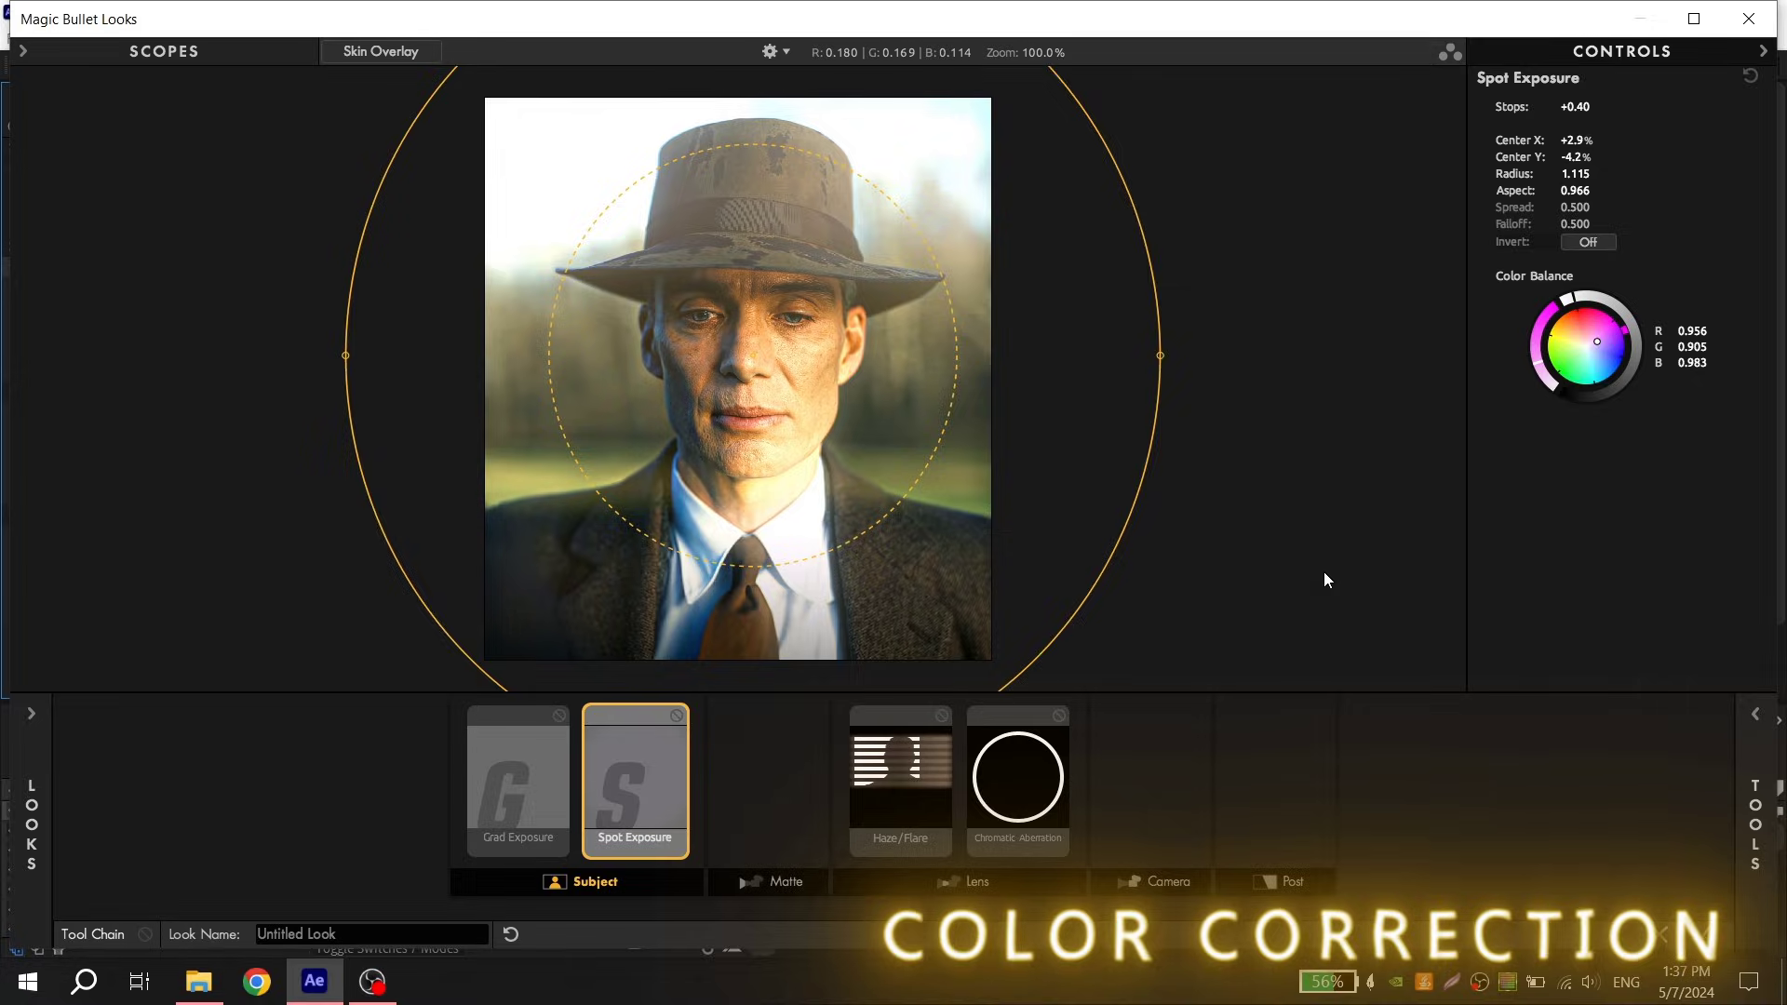
Set Haze/Flare to Spillage 12%, Softness 6% and Exposure +0.90.
{"action": "left_click", "coordinate": [900, 778]}
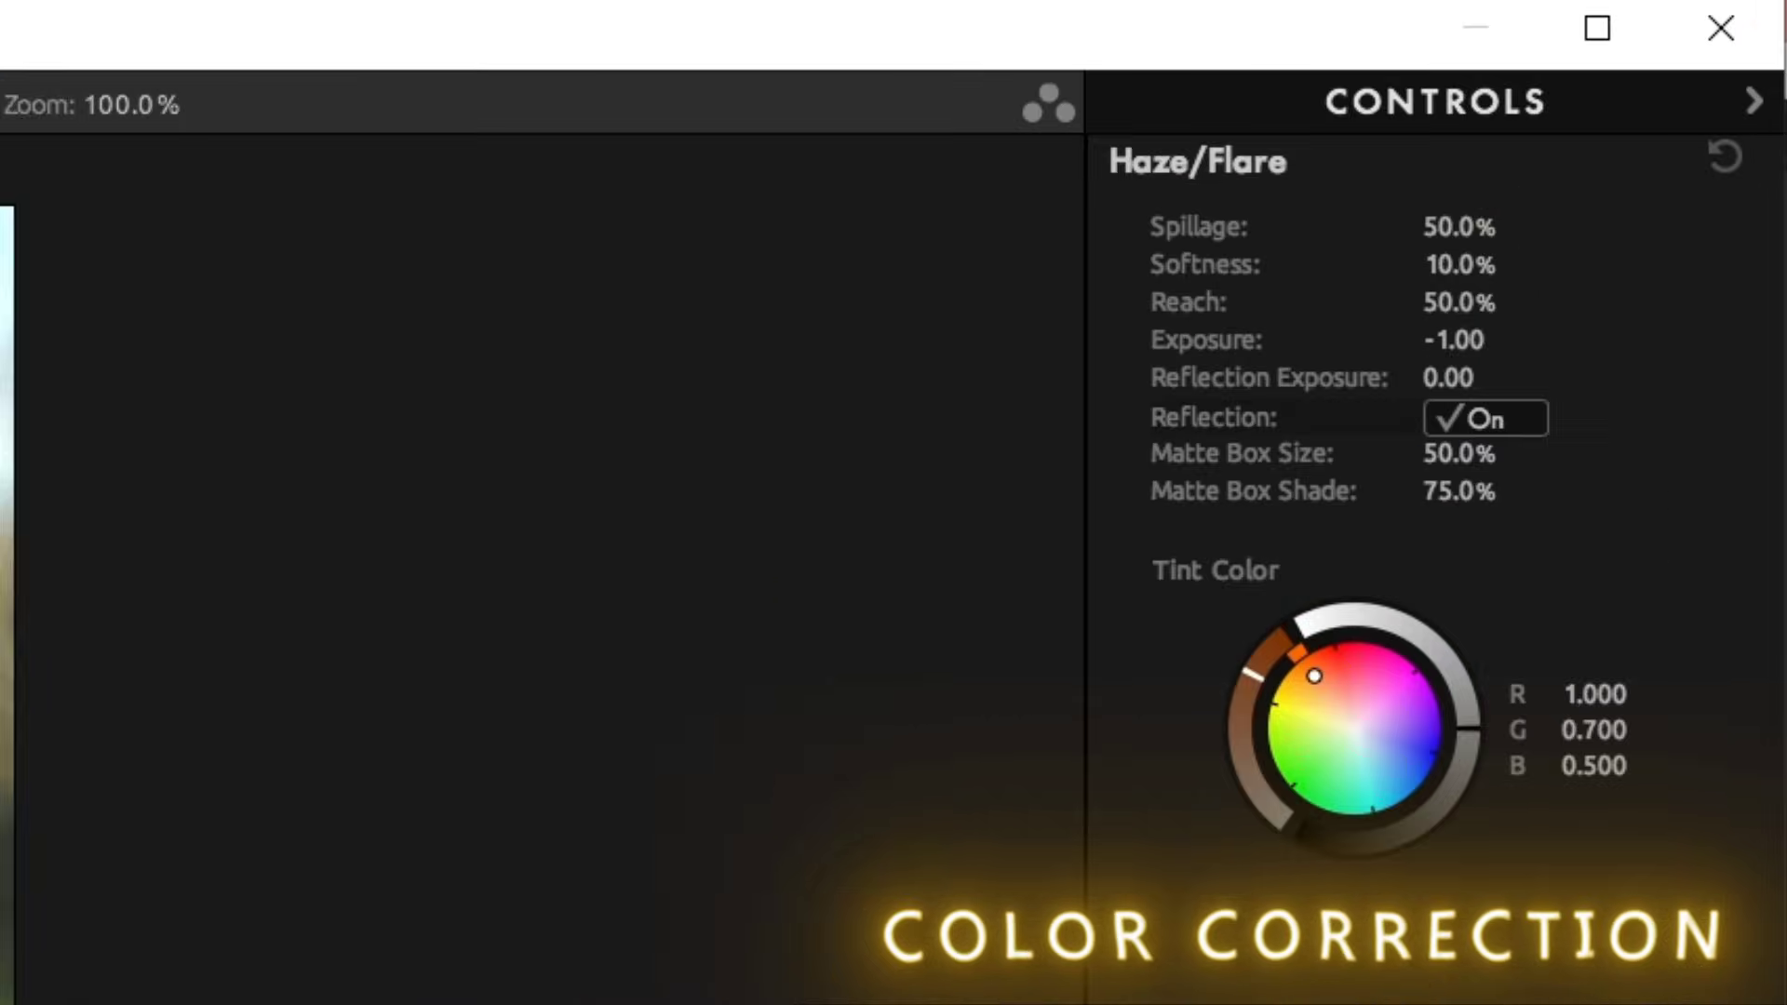
{"action": "left_click", "coordinate": [1635, 106]}
{"action": "type", "text": "12"}
{"action": "key", "text": "Return"}
{"action": "left_click", "coordinate": [1433, 292]}
{"action": "type", "text": "6"}
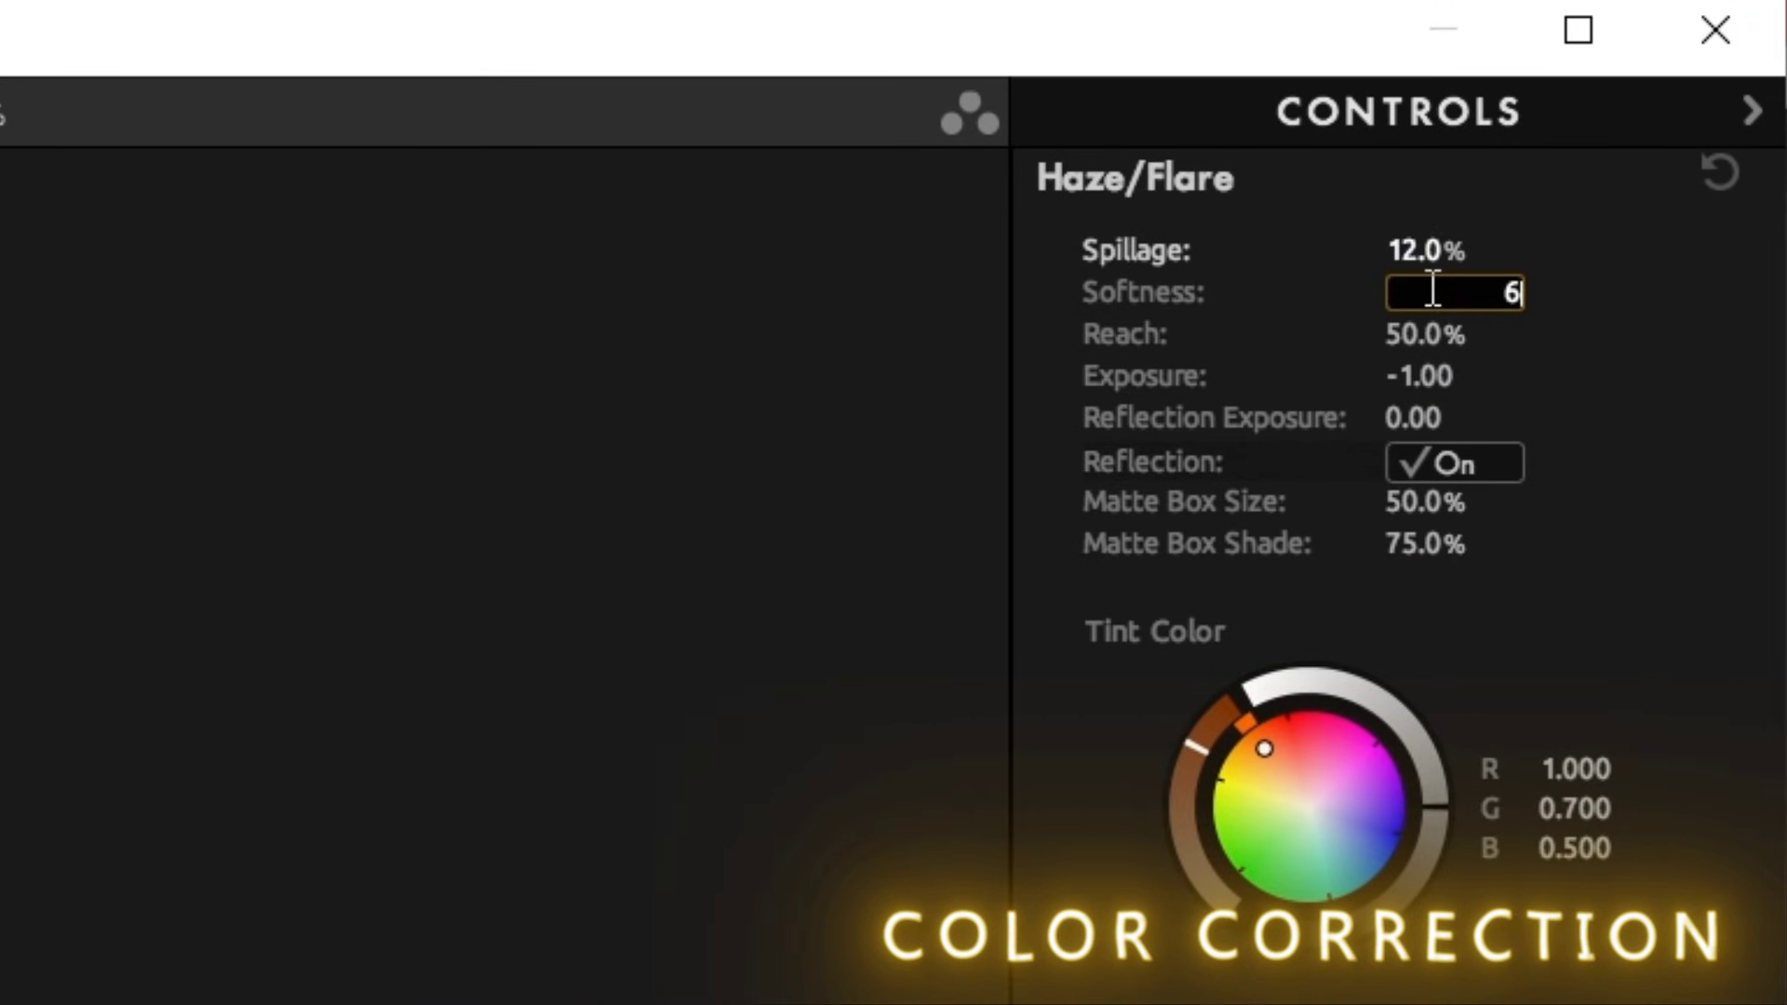
{"action": "key", "text": "Return"}
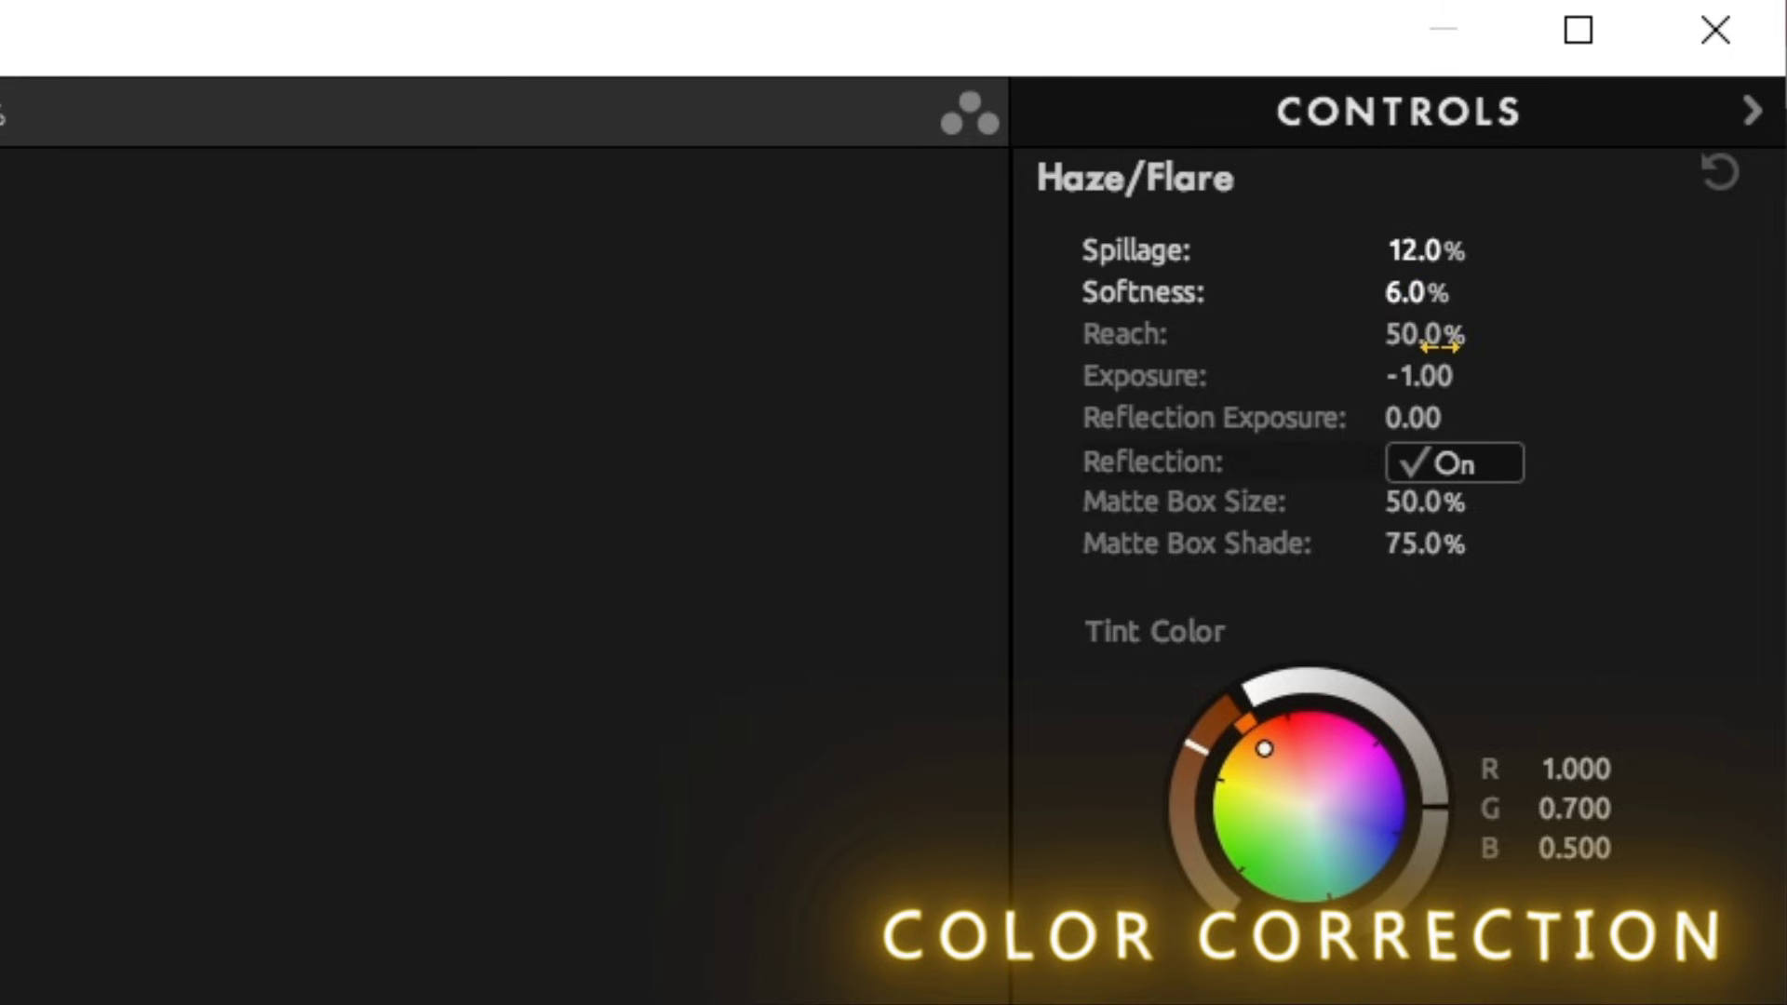
{"action": "left_click", "coordinate": [1424, 376]}
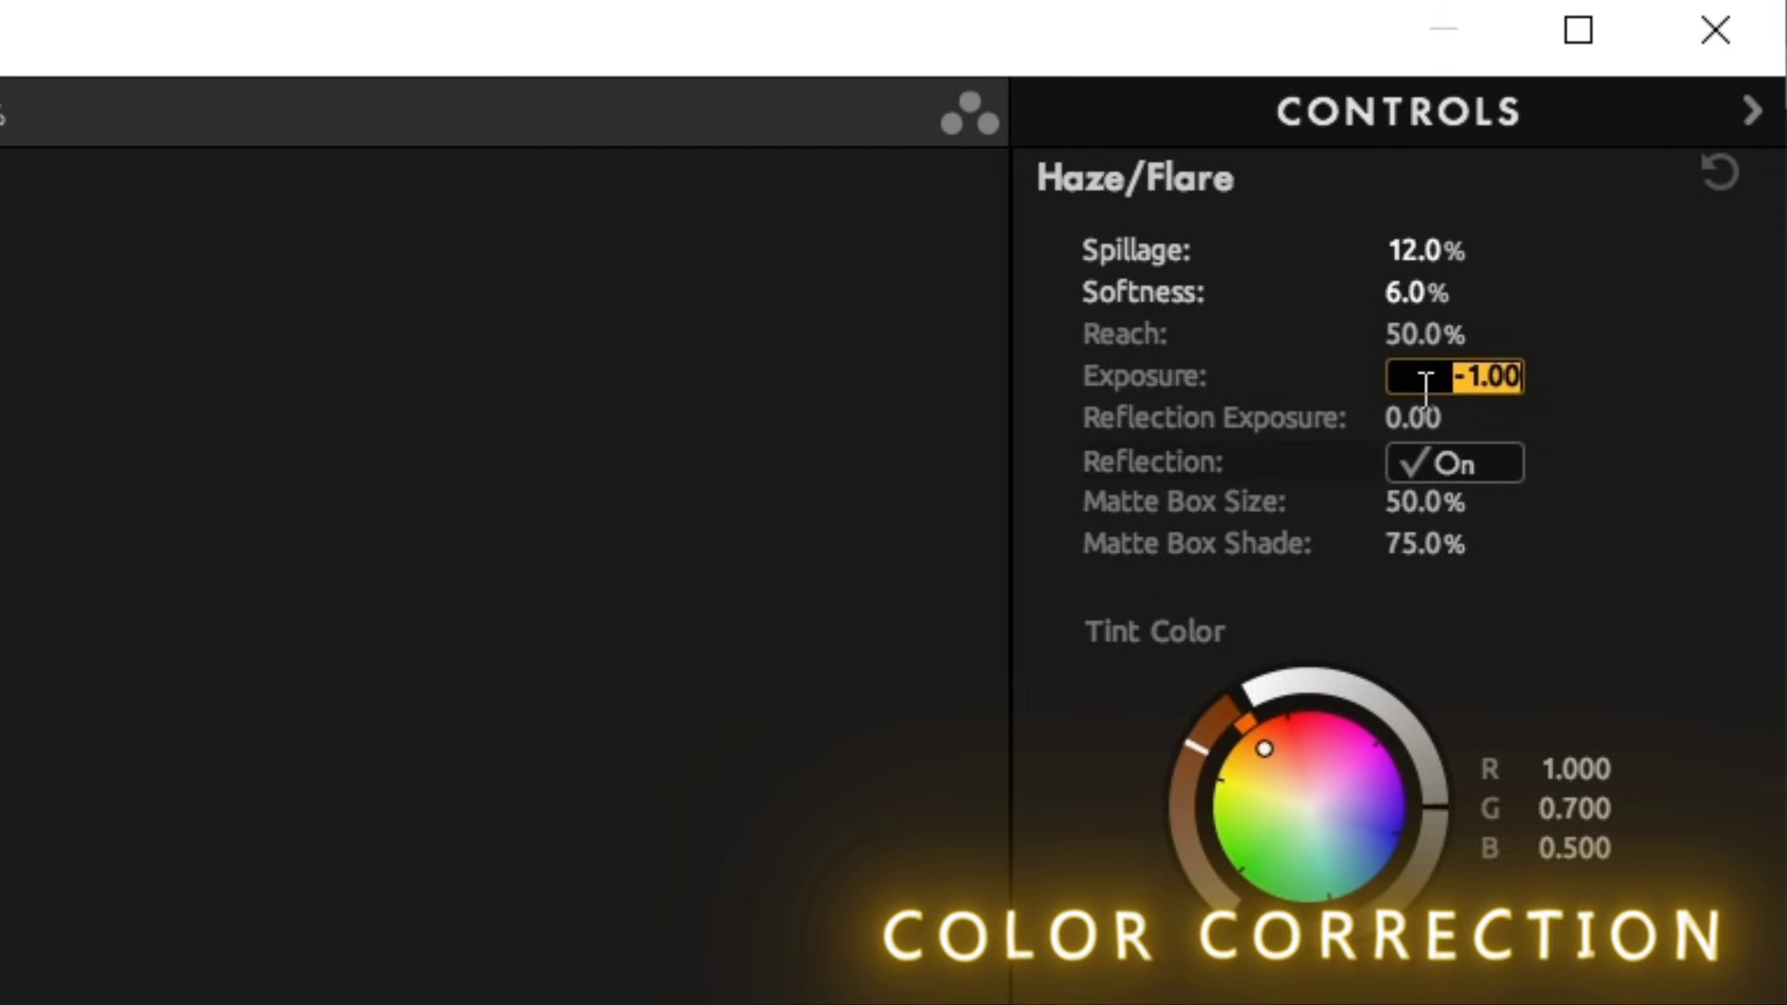
{"action": "type", "text": "0.9"}
{"action": "key", "text": "Return"}
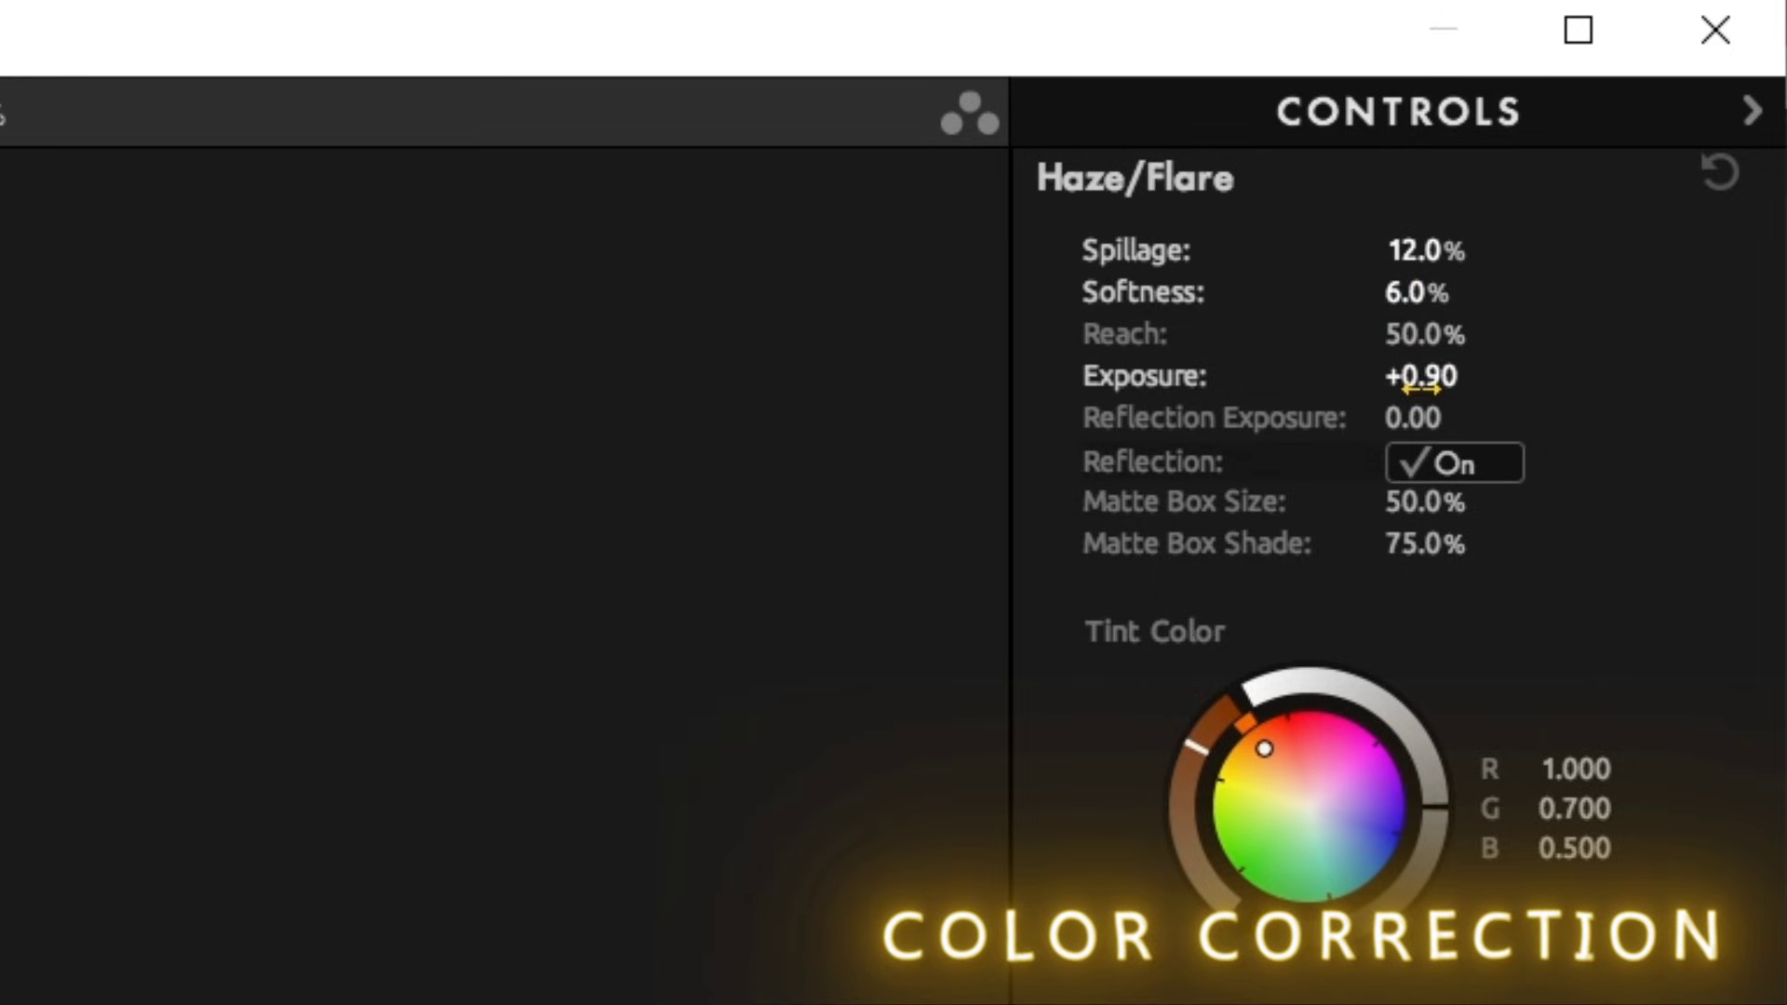
Turn off the haze reflection and reset its tint to neutral white.
{"action": "left_click", "coordinate": [1427, 455]}
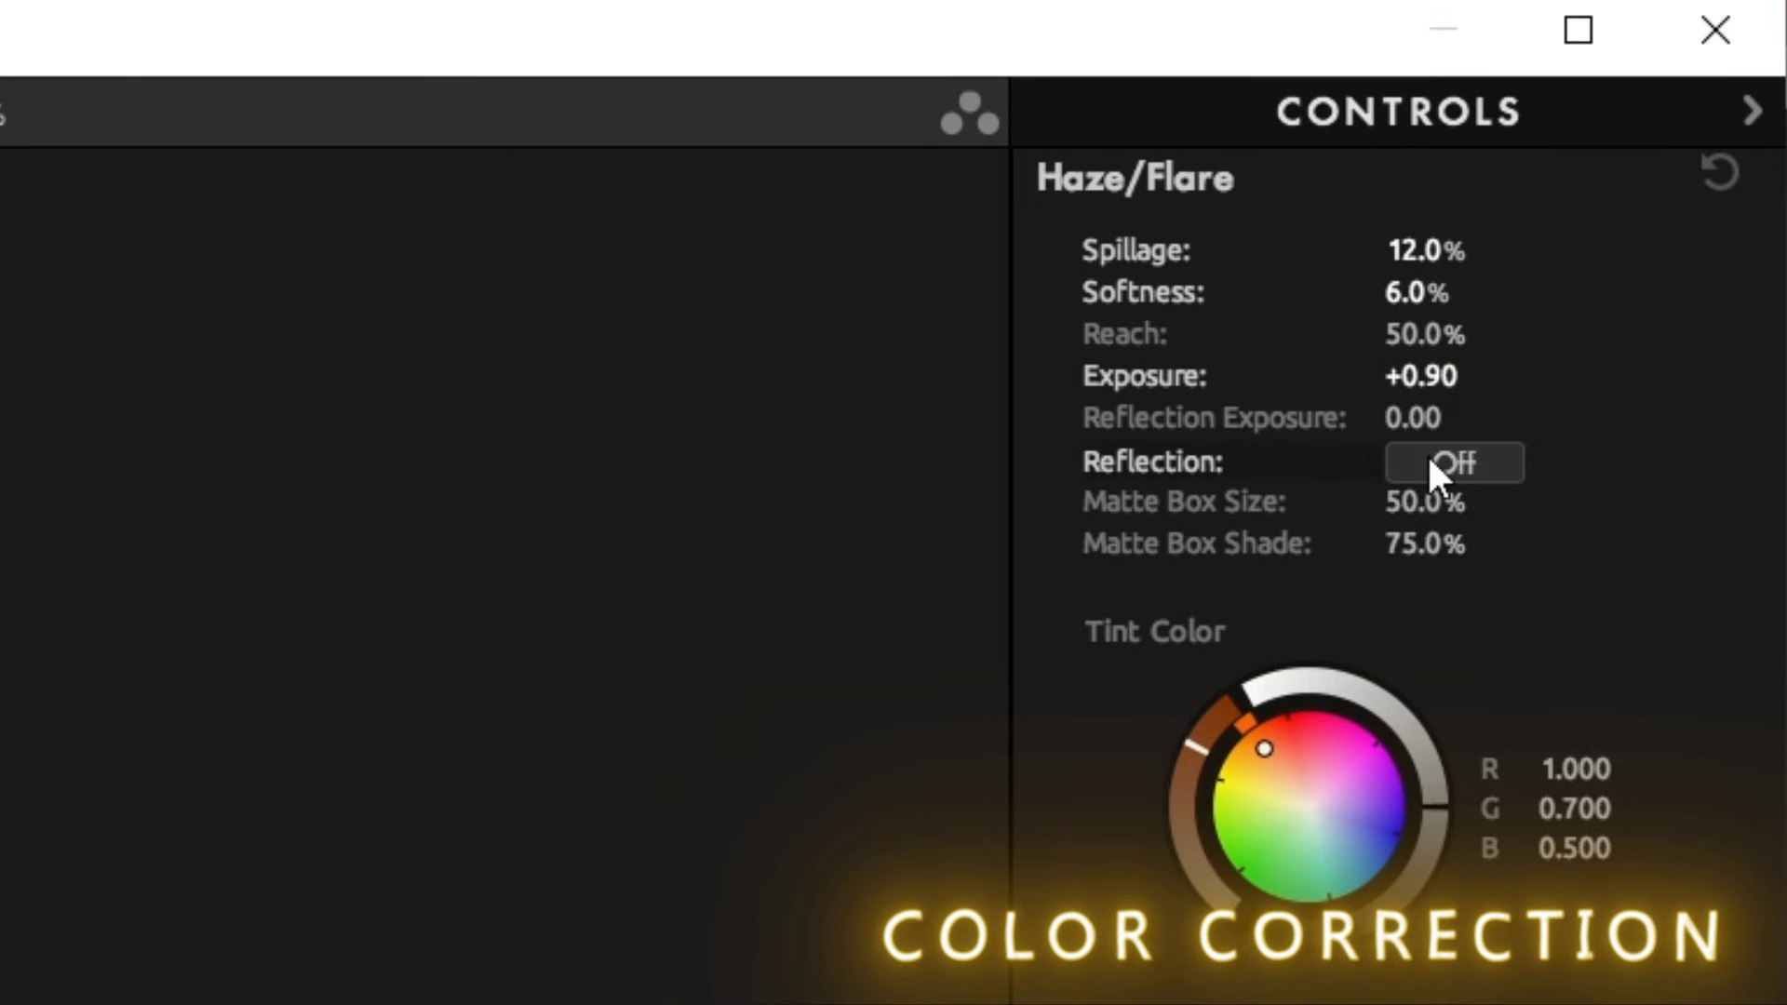
{"action": "left_click", "coordinate": [1303, 808]}
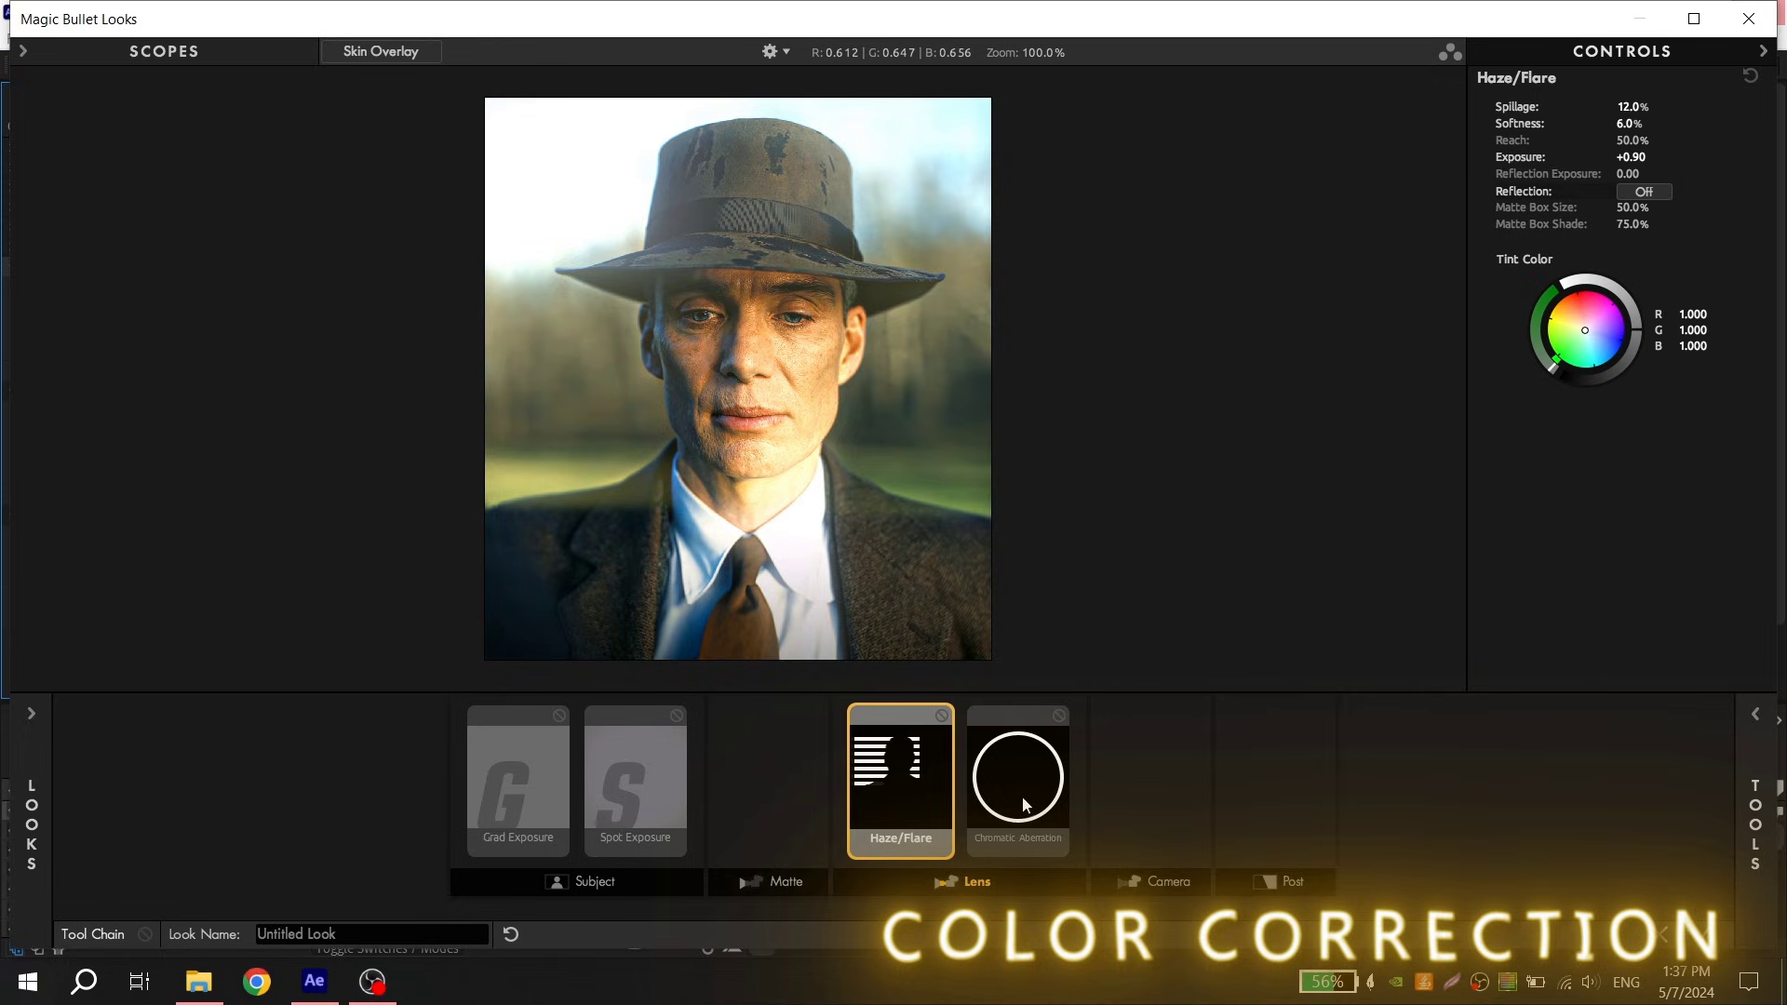
{"action": "left_click", "coordinate": [1000, 808]}
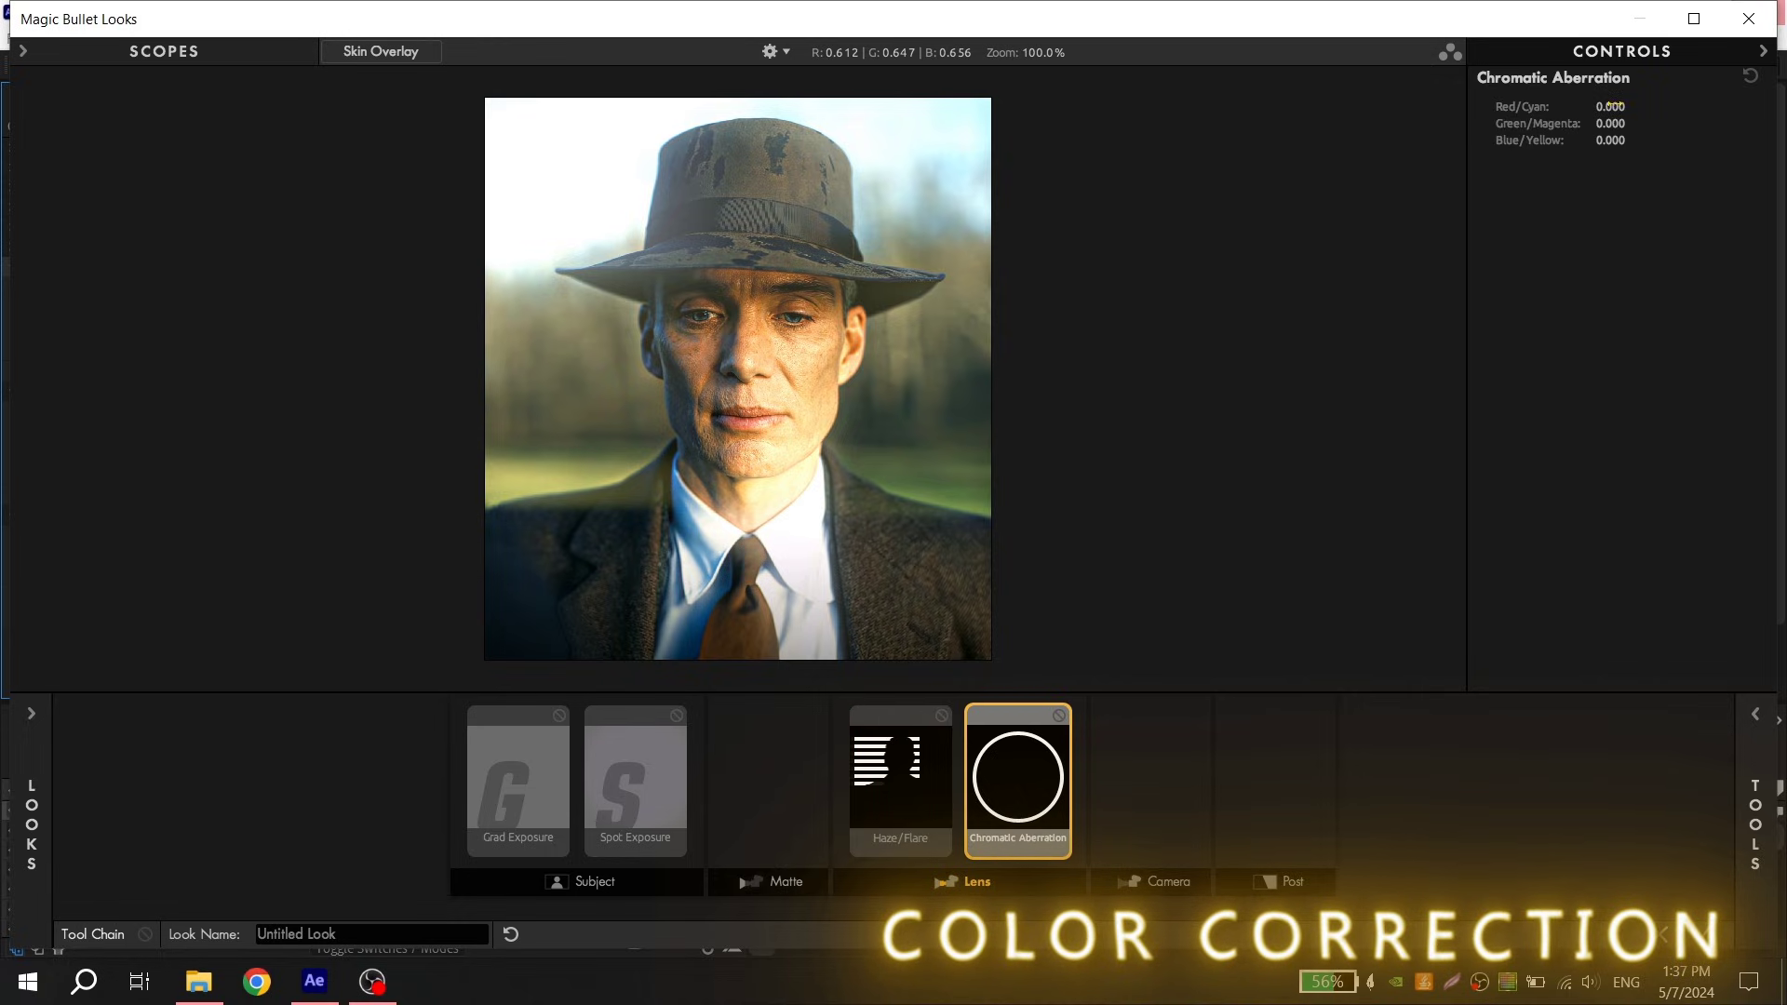
Set Chromatic Aberration Red/Cyan to +0.900, Green/Magenta to +0.620 and Blue/Yellow to +0.230.
{"action": "left_click", "coordinate": [1611, 106]}
{"action": "type", "text": "0."}
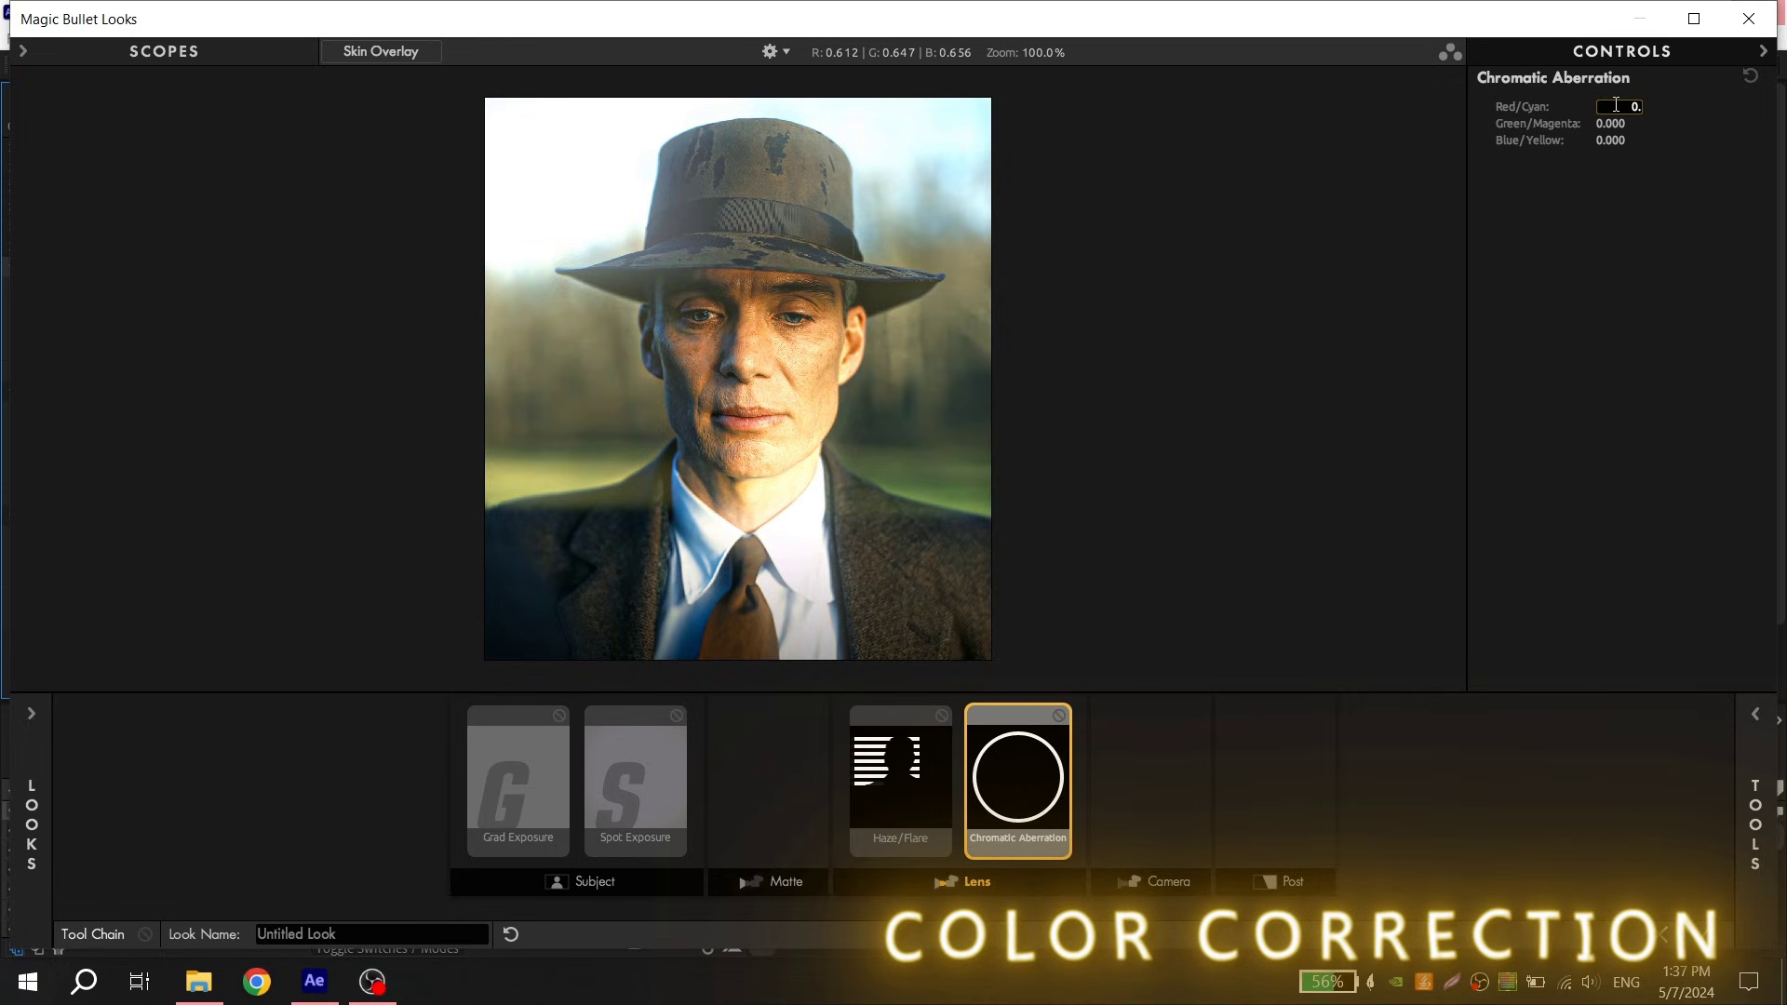
{"action": "type", "text": "9"}
{"action": "key", "text": "Return"}
{"action": "left_click", "coordinate": [1616, 123]}
{"action": "type", "text": "0"}
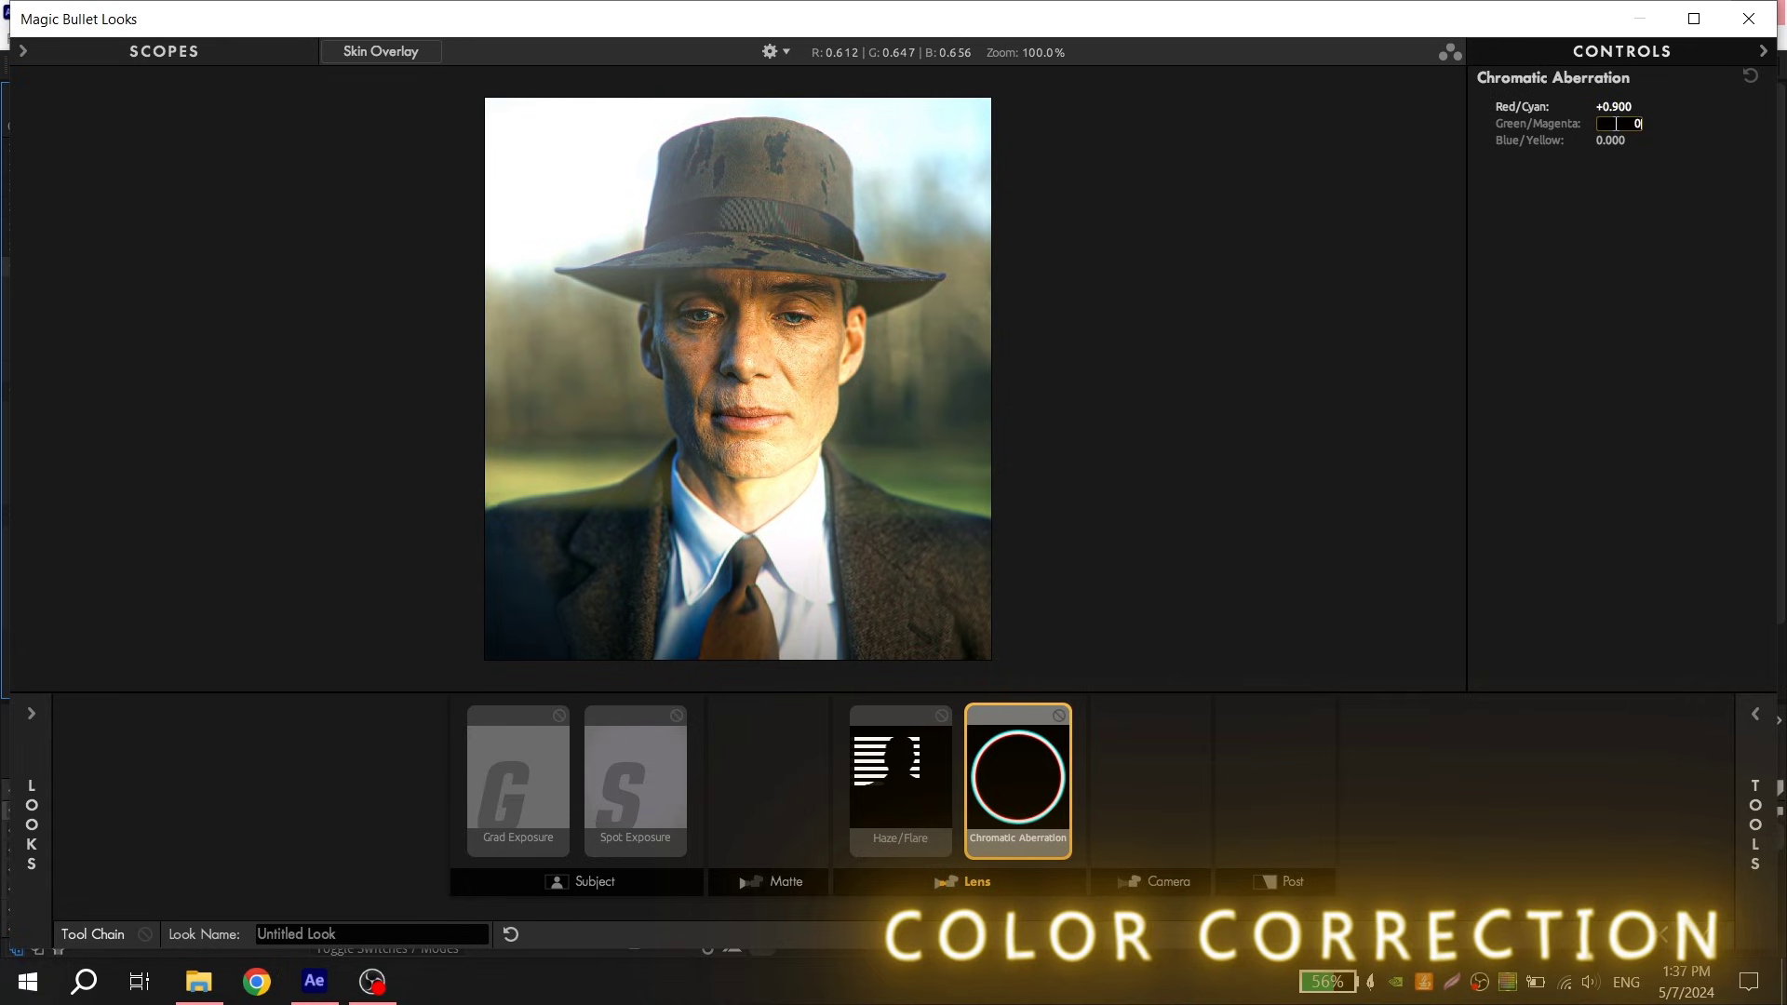
{"action": "type", "text": ".62"}
{"action": "key", "text": "Return"}
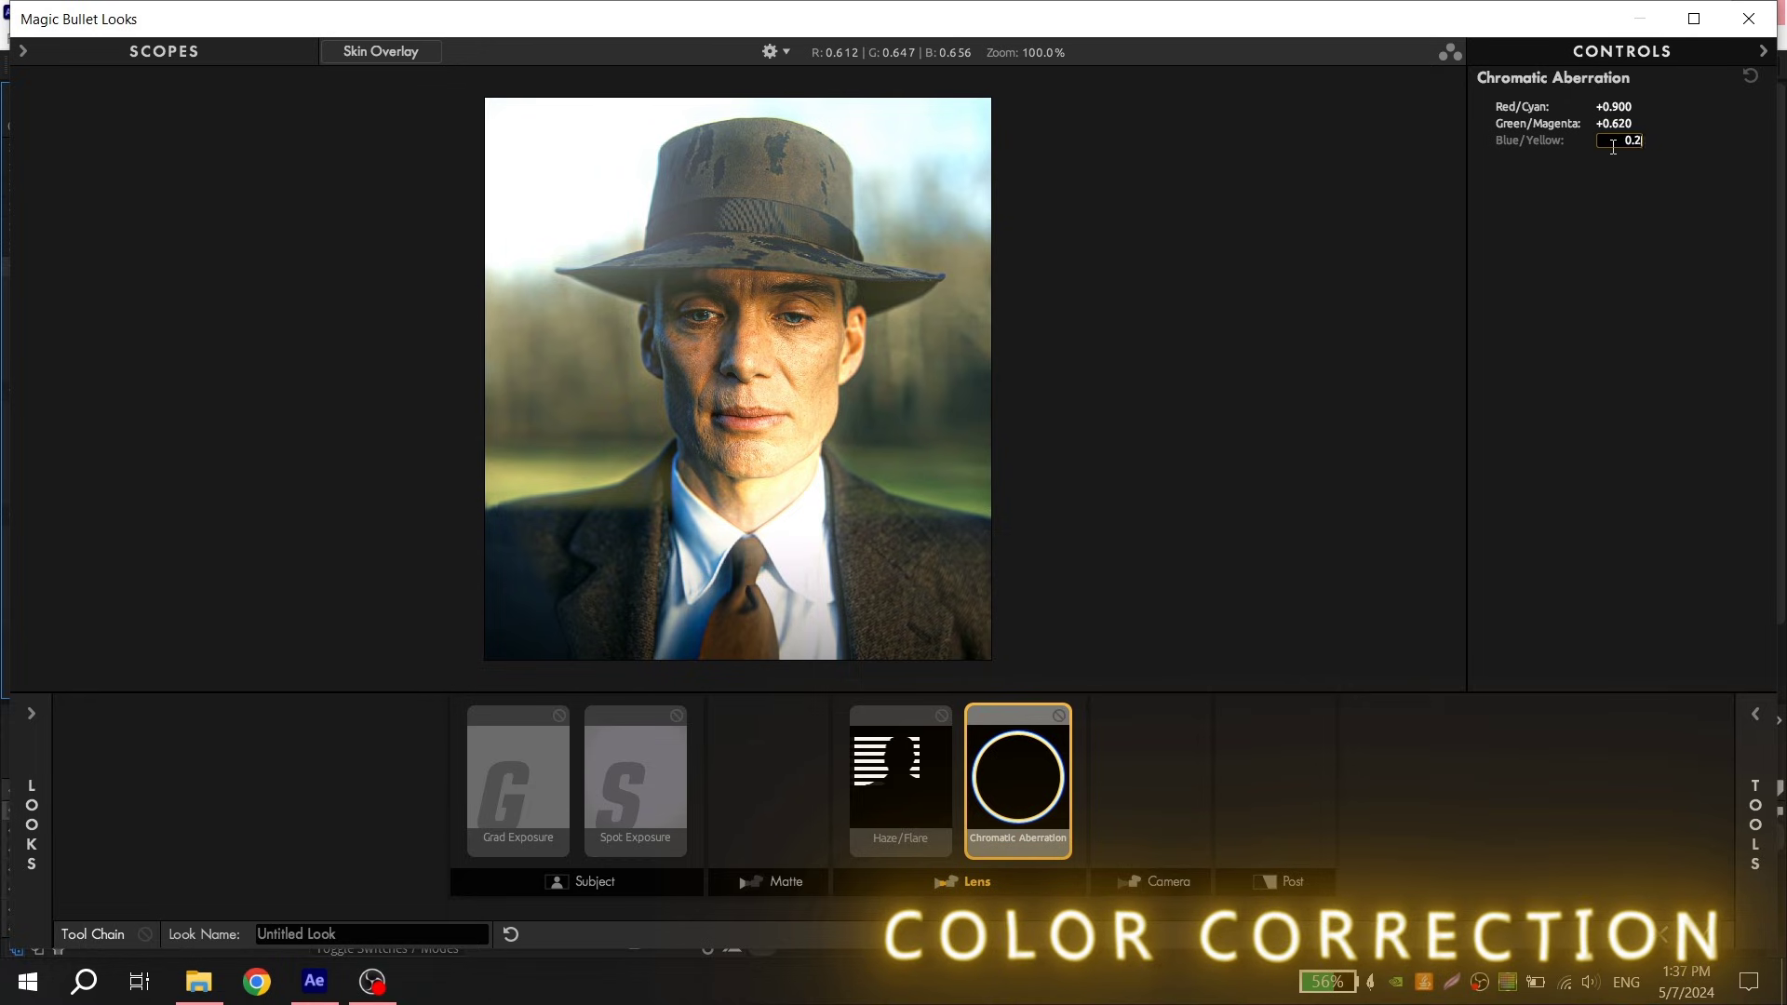
{"action": "key", "text": "Return"}
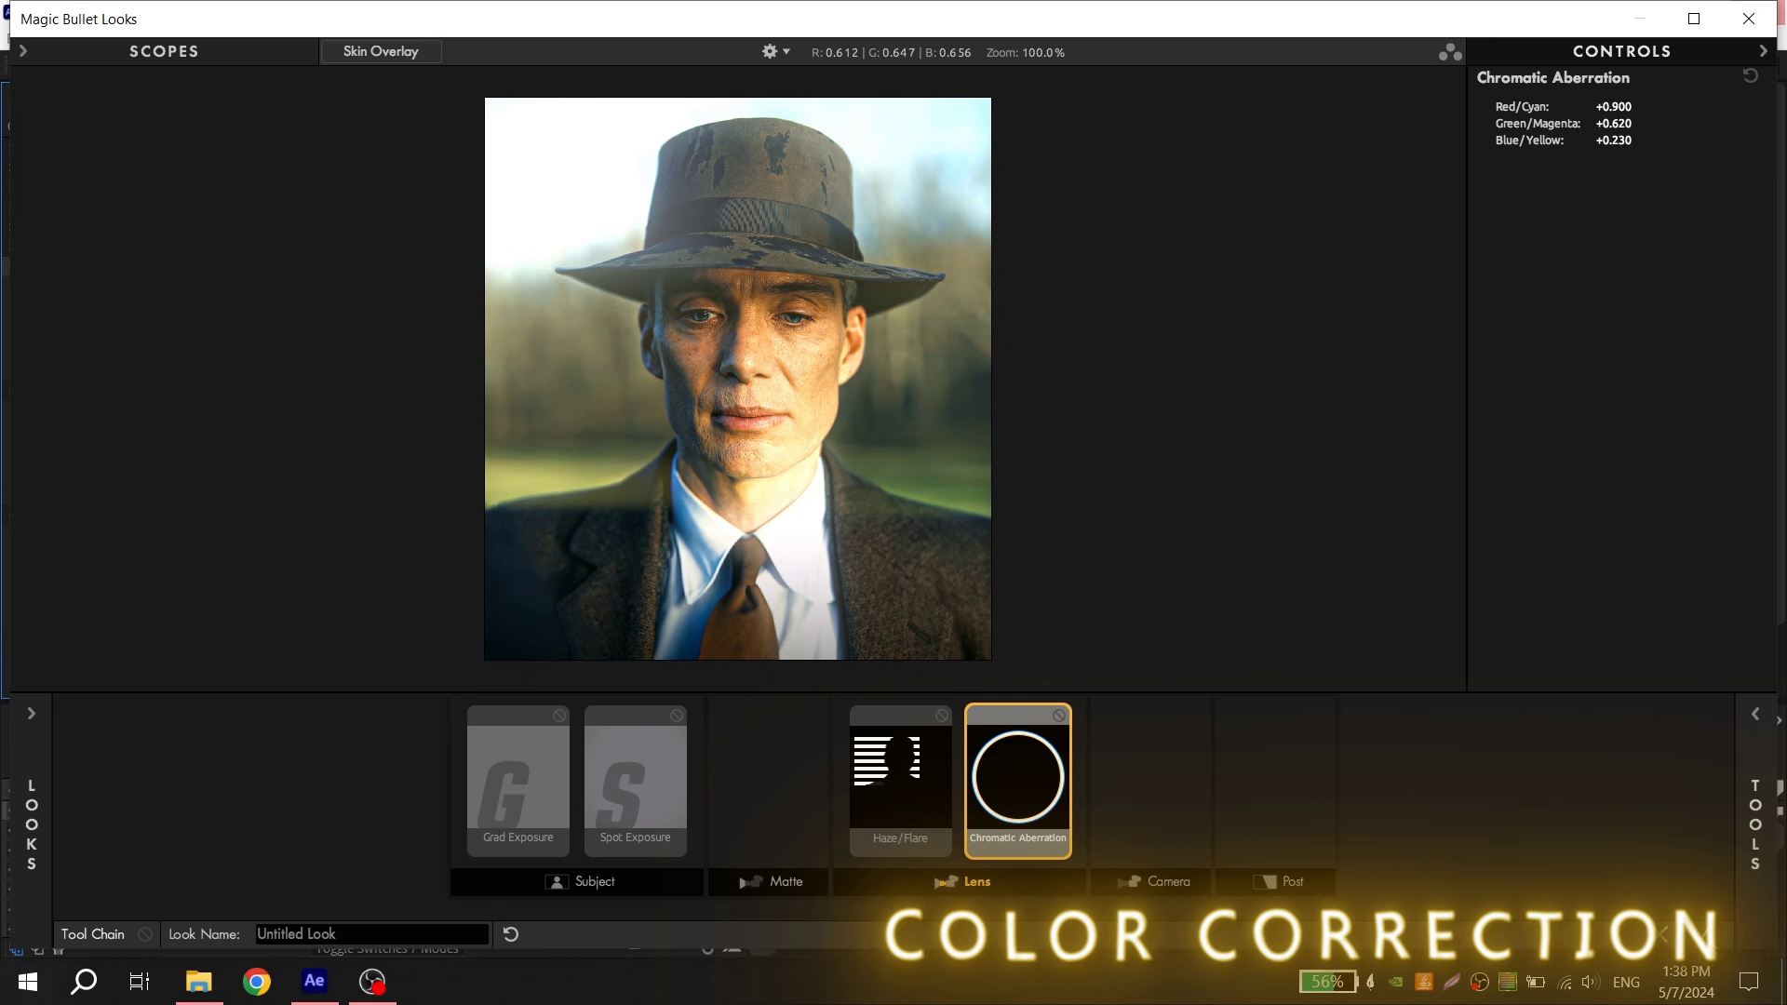
Apply the look in After Effects, collapse the Looks effects and delete the unused Looks 4.
{"action": "left_click", "coordinate": [1717, 933]}
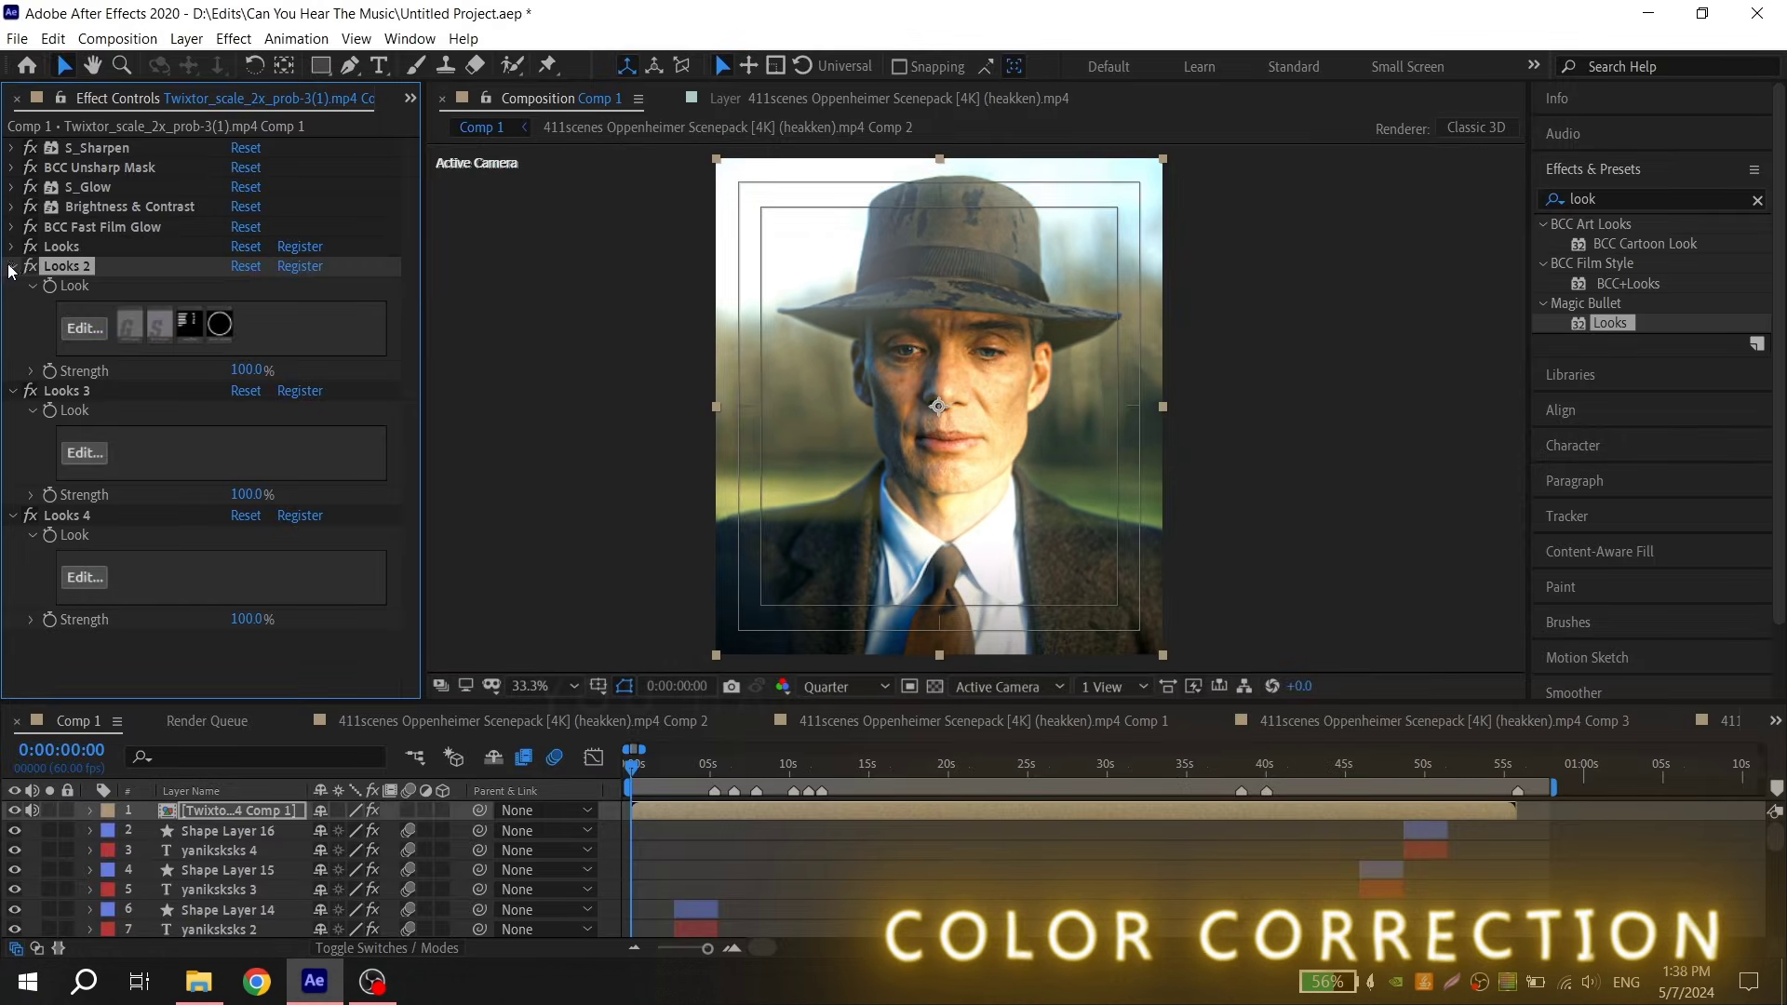
{"action": "left_click", "coordinate": [12, 266]}
{"action": "left_click", "coordinate": [12, 286]}
{"action": "left_click", "coordinate": [12, 306]}
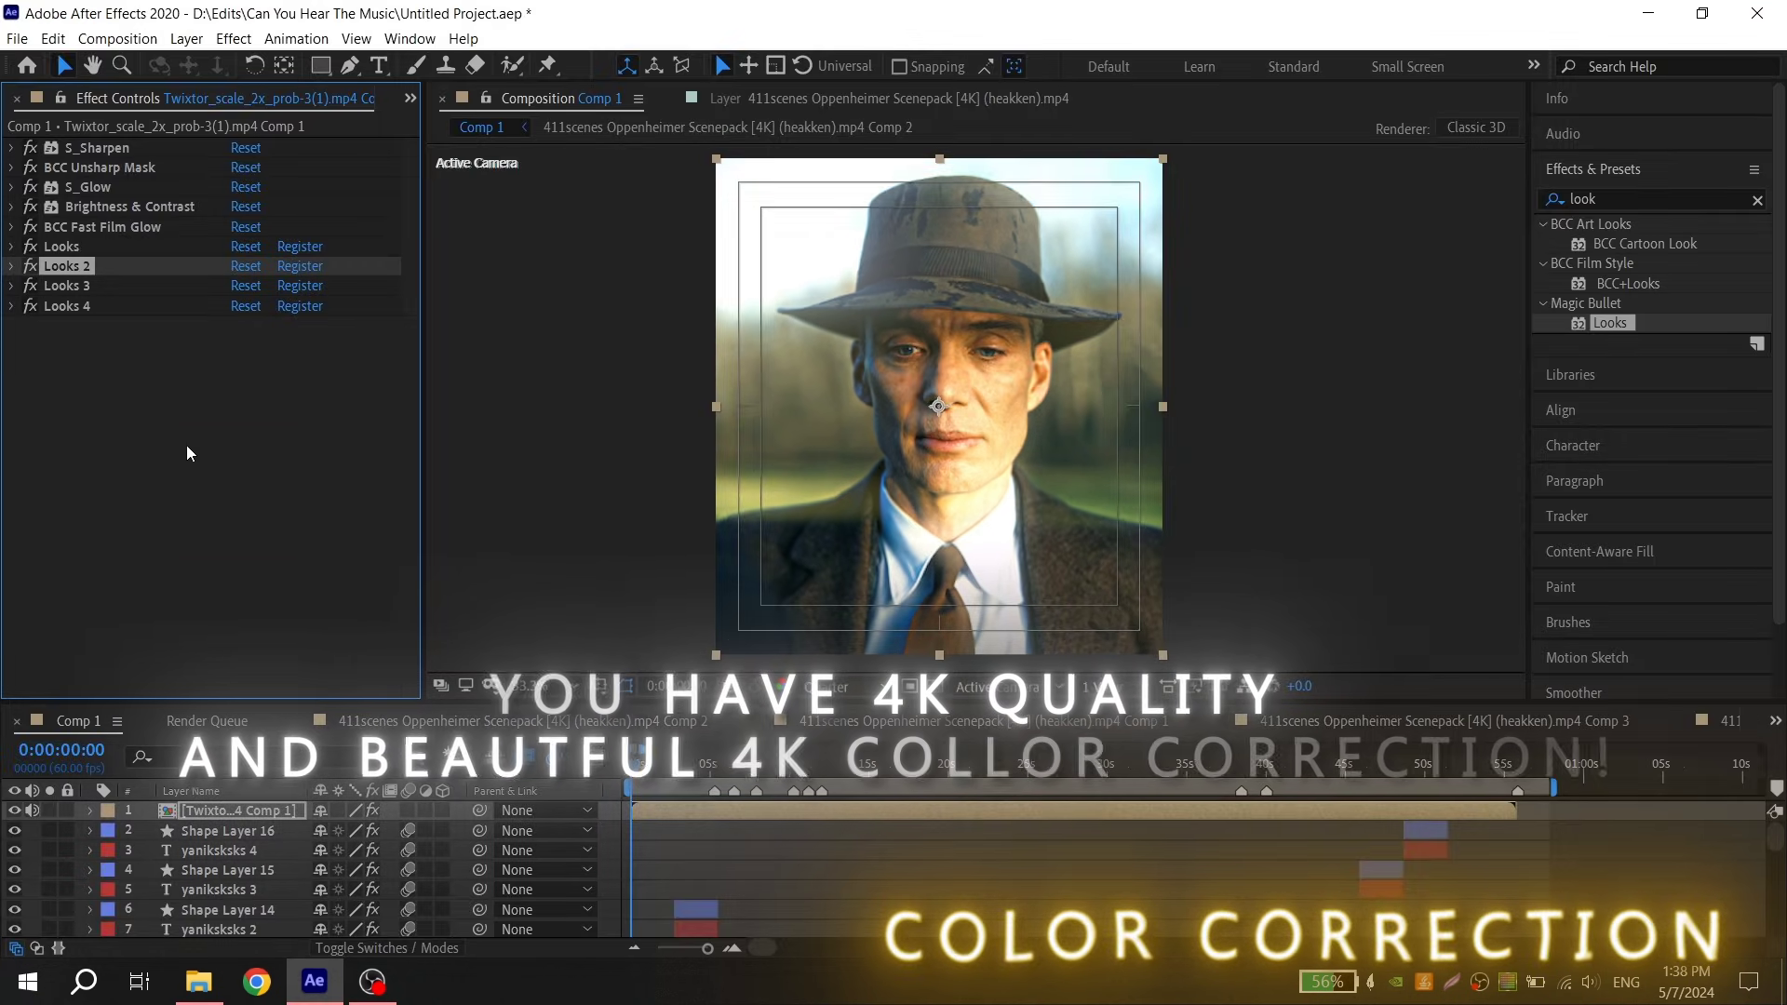
{"action": "left_click", "coordinate": [76, 305]}
{"action": "key", "text": "Delete"}
Preview at full resolution and check the grade at several shots, ending at 0:00:50:02.
{"action": "left_click", "coordinate": [833, 687]}
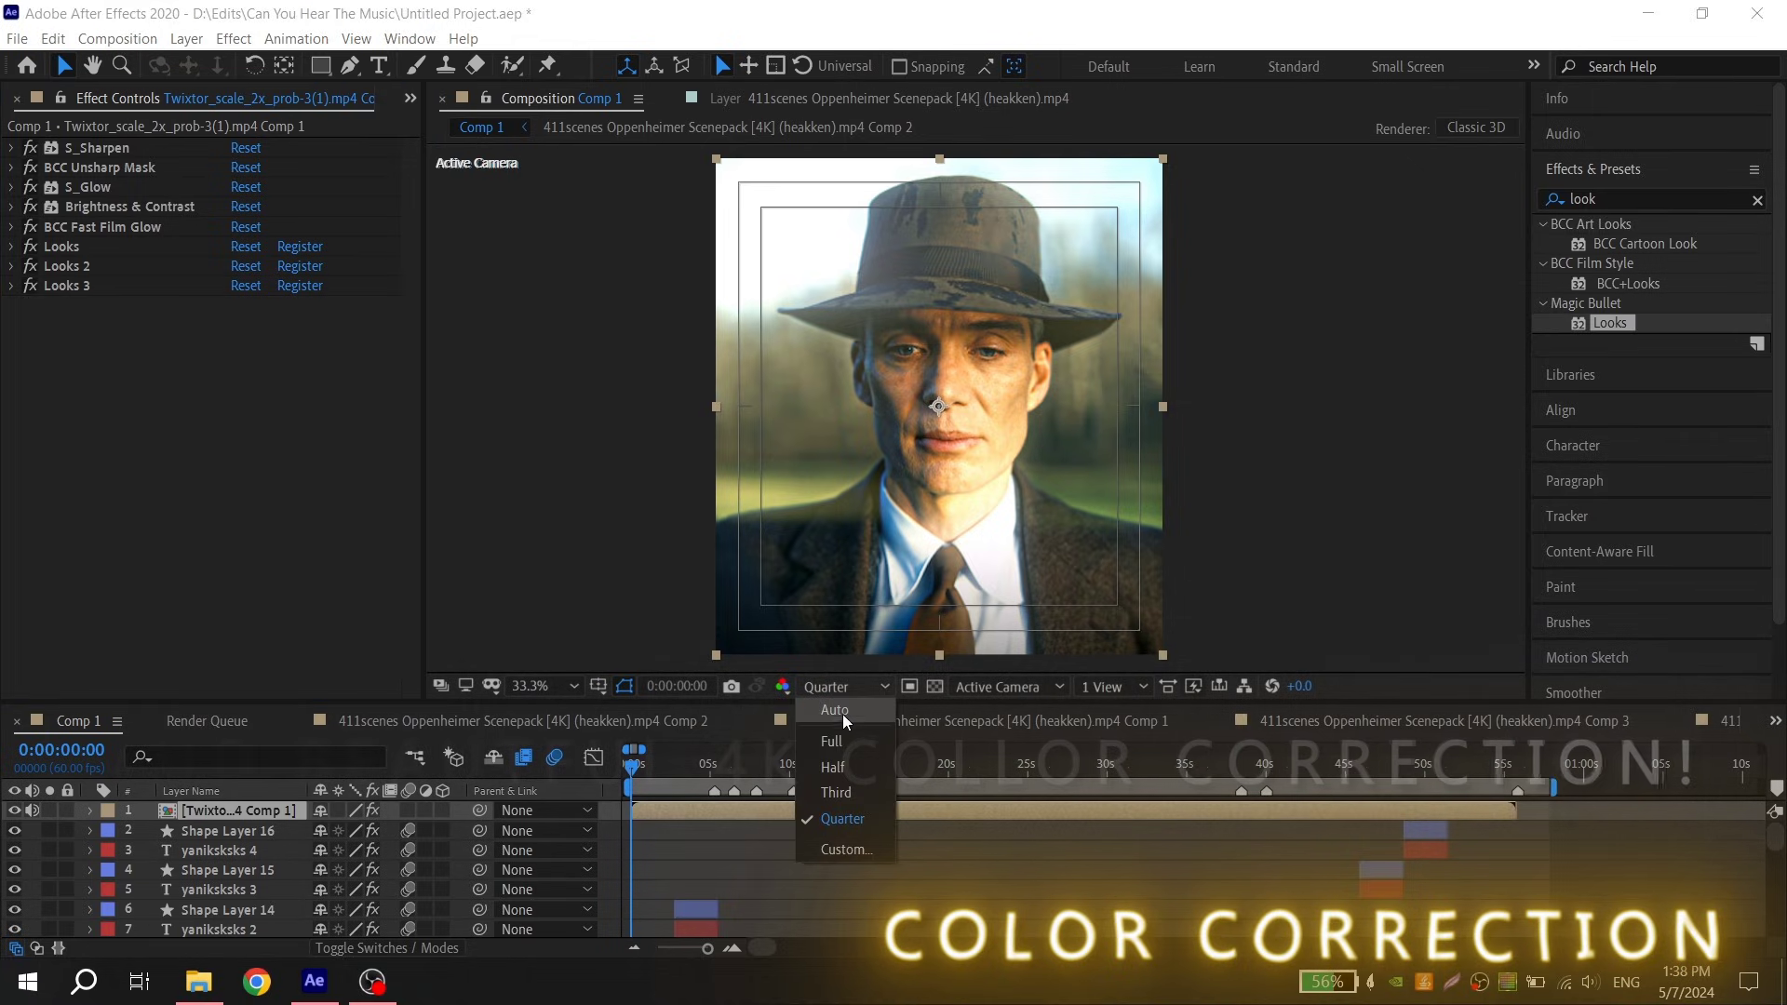
{"action": "left_click", "coordinate": [832, 741]}
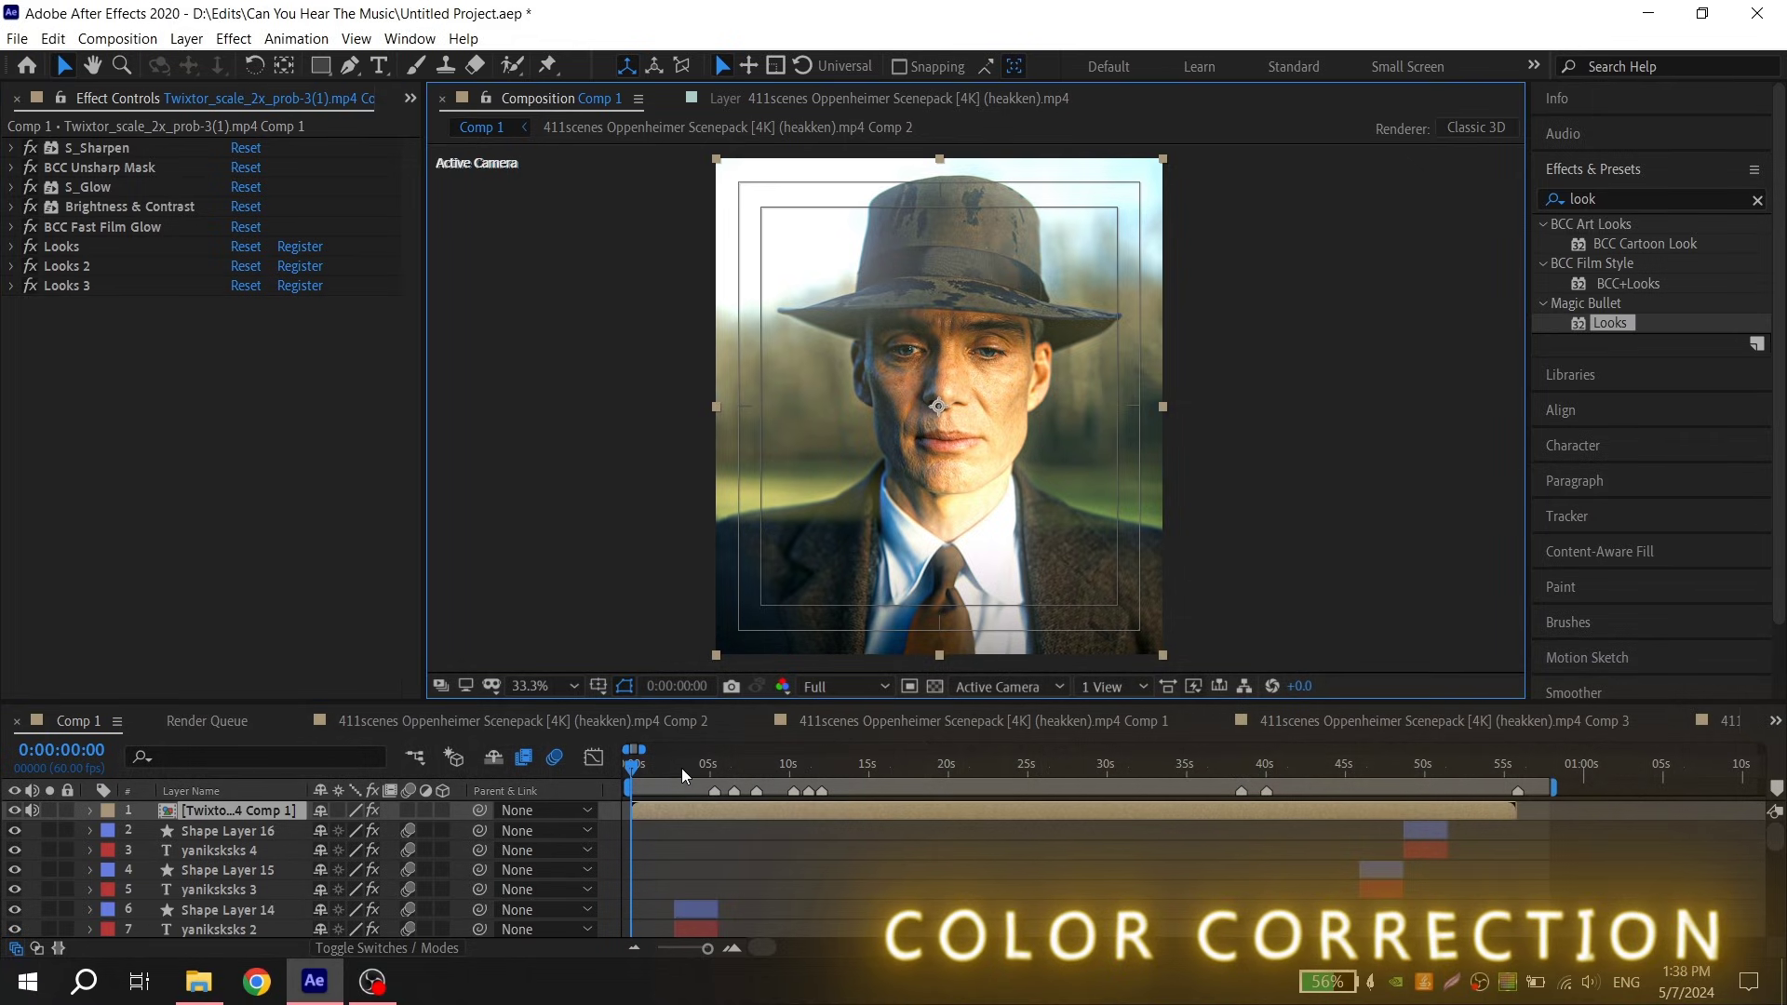
{"action": "left_click_drag", "start_coordinate": [684, 769], "coordinate": [901, 768]}
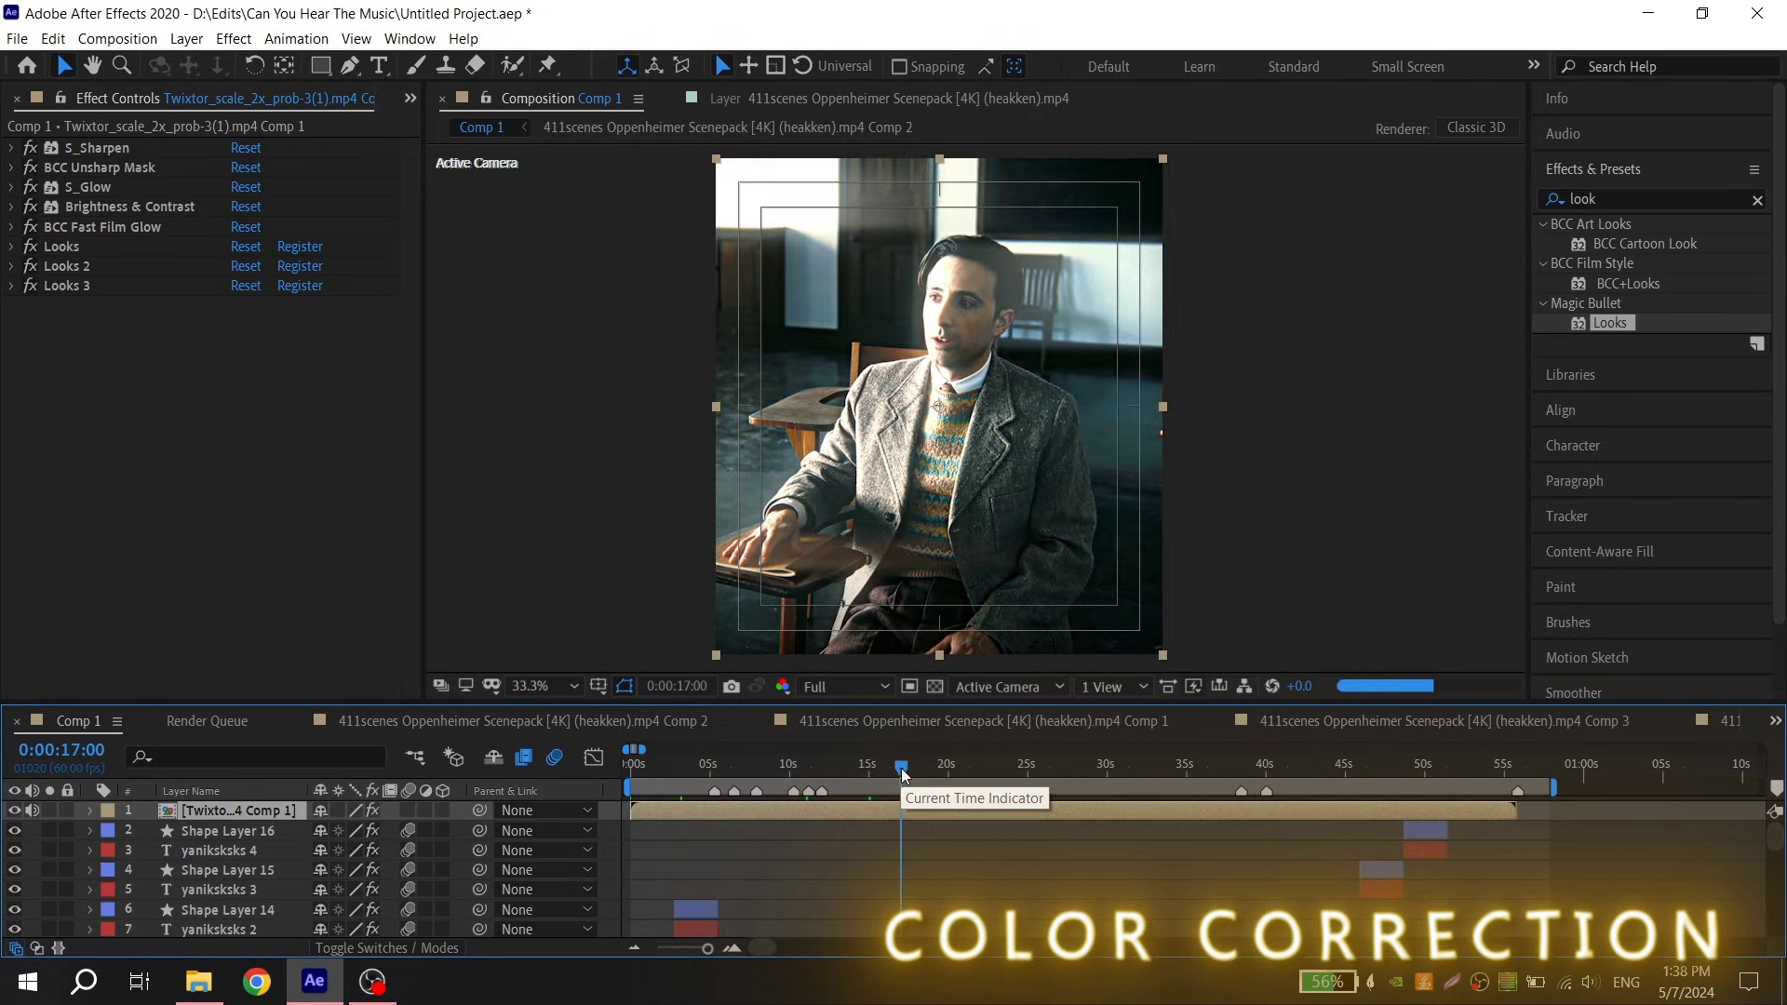
{"action": "left_click", "coordinate": [967, 767]}
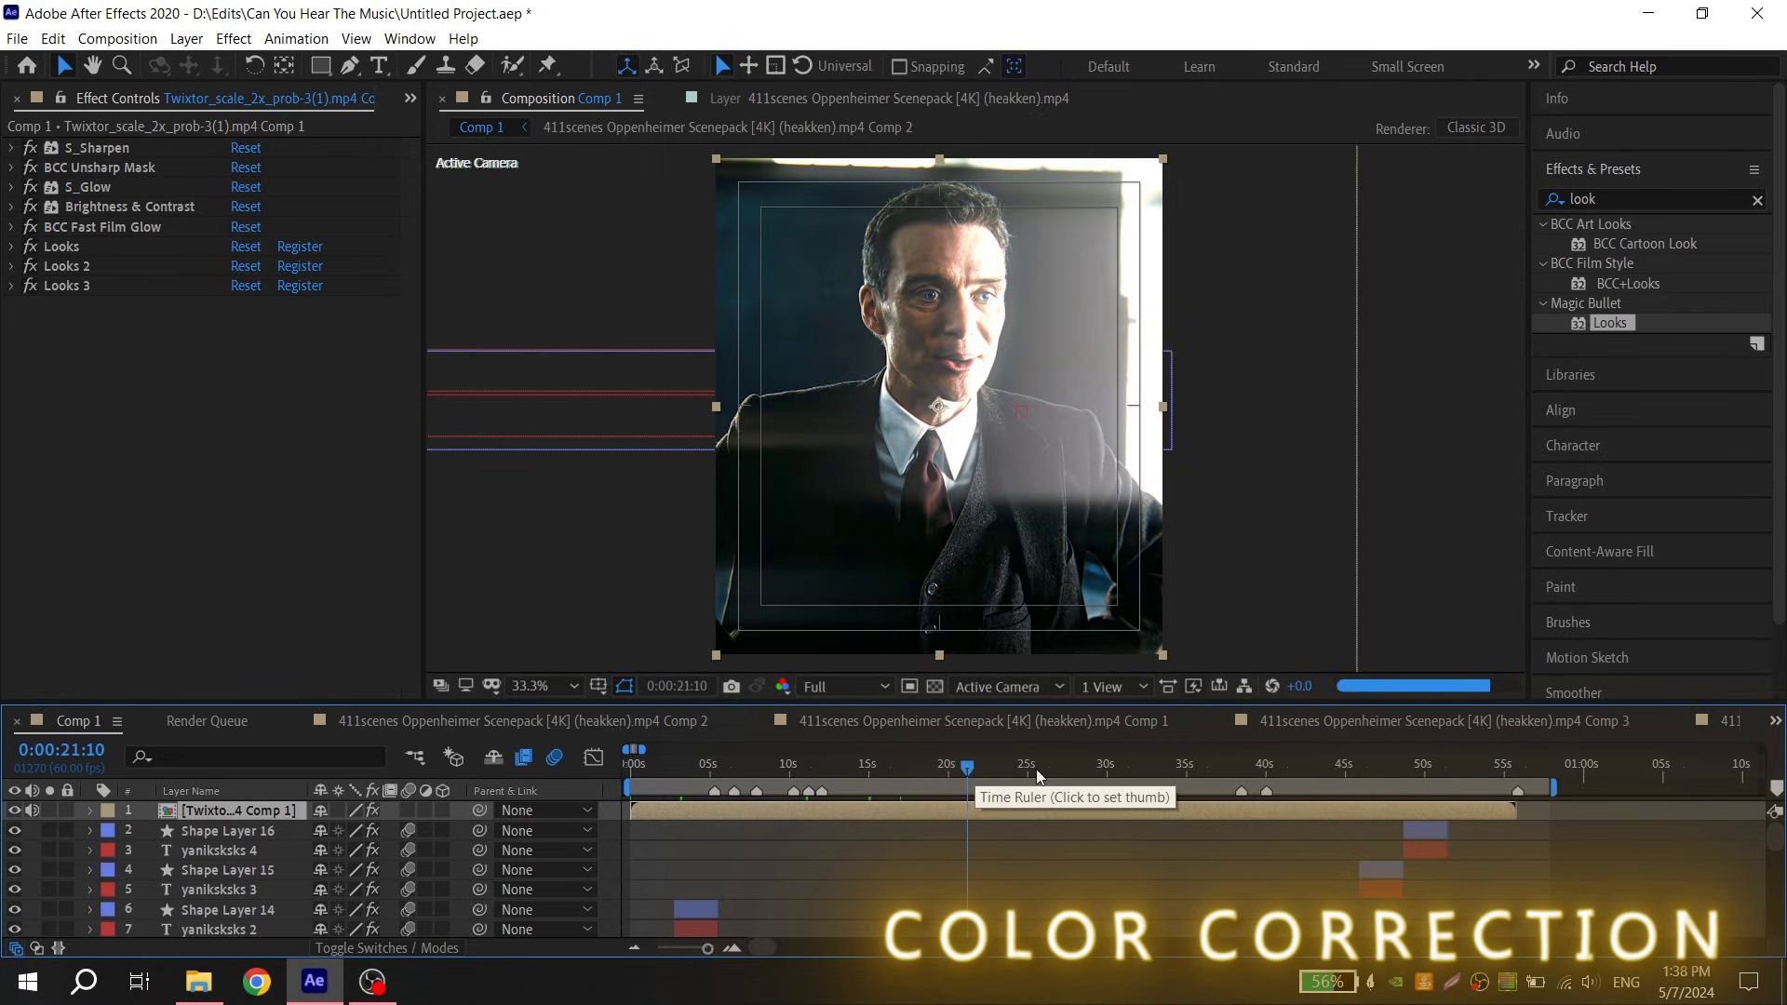
{"action": "left_click_drag", "start_coordinate": [1040, 775], "coordinate": [1070, 769]}
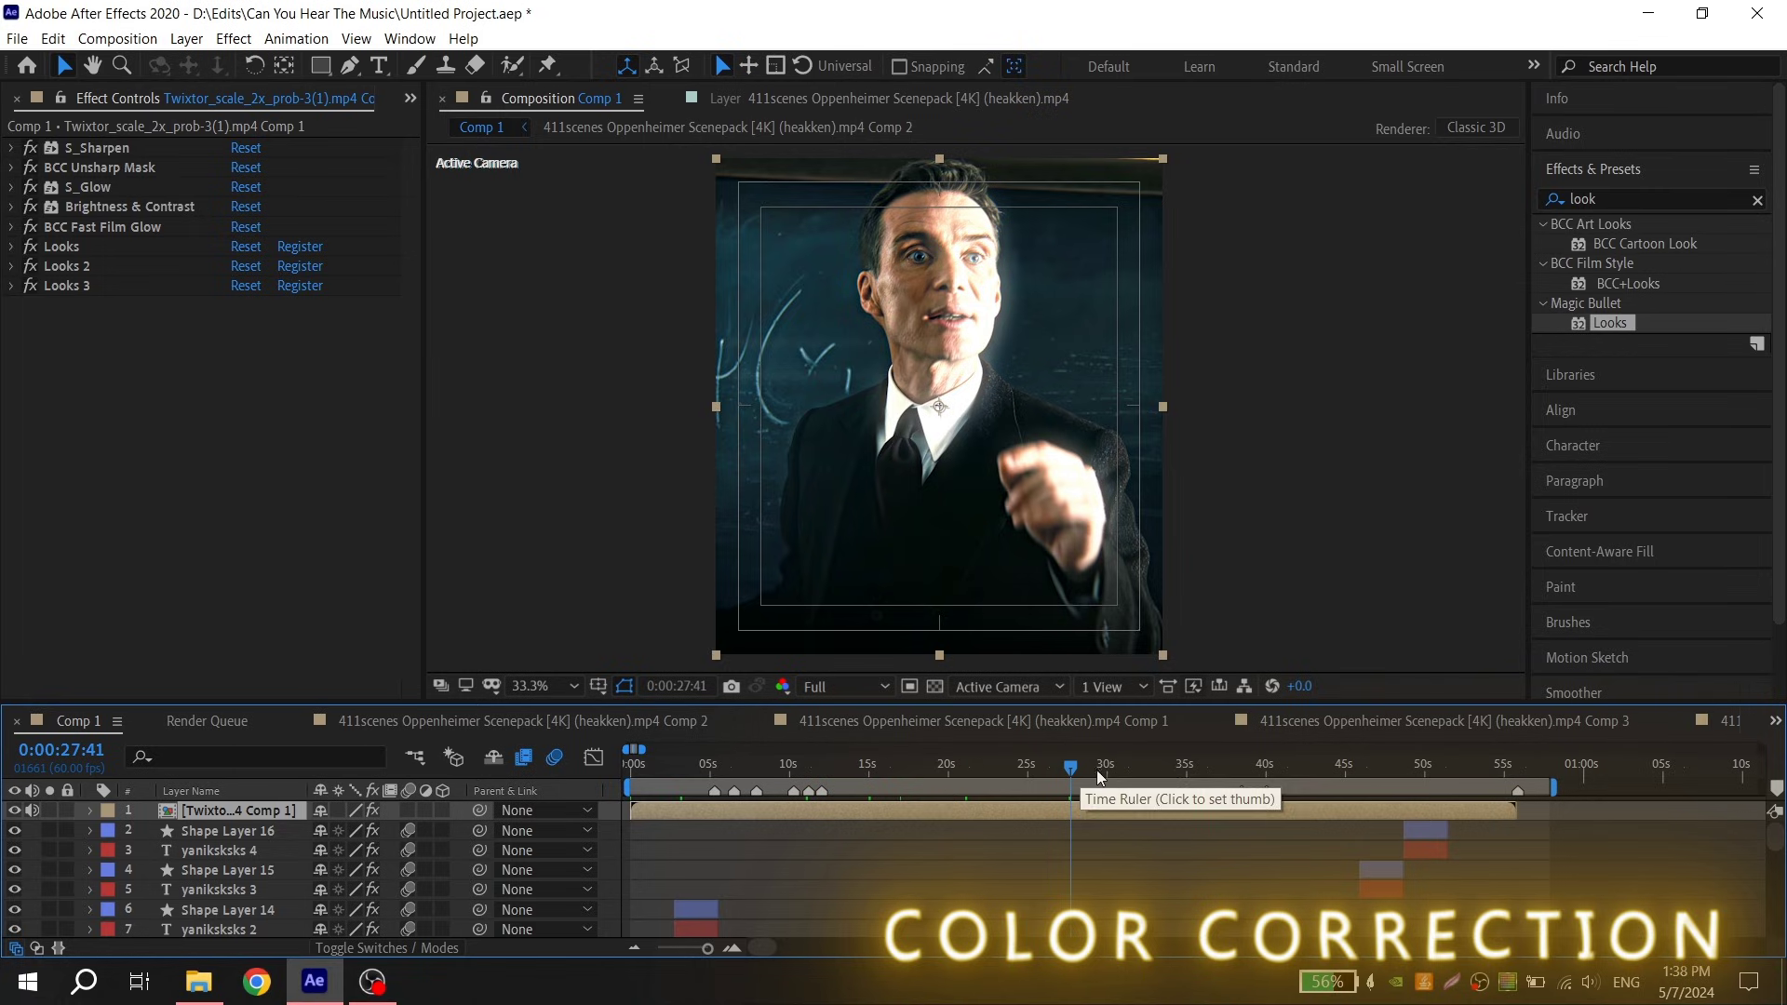
{"action": "left_click", "coordinate": [1145, 768]}
{"action": "left_click", "coordinate": [1248, 763]}
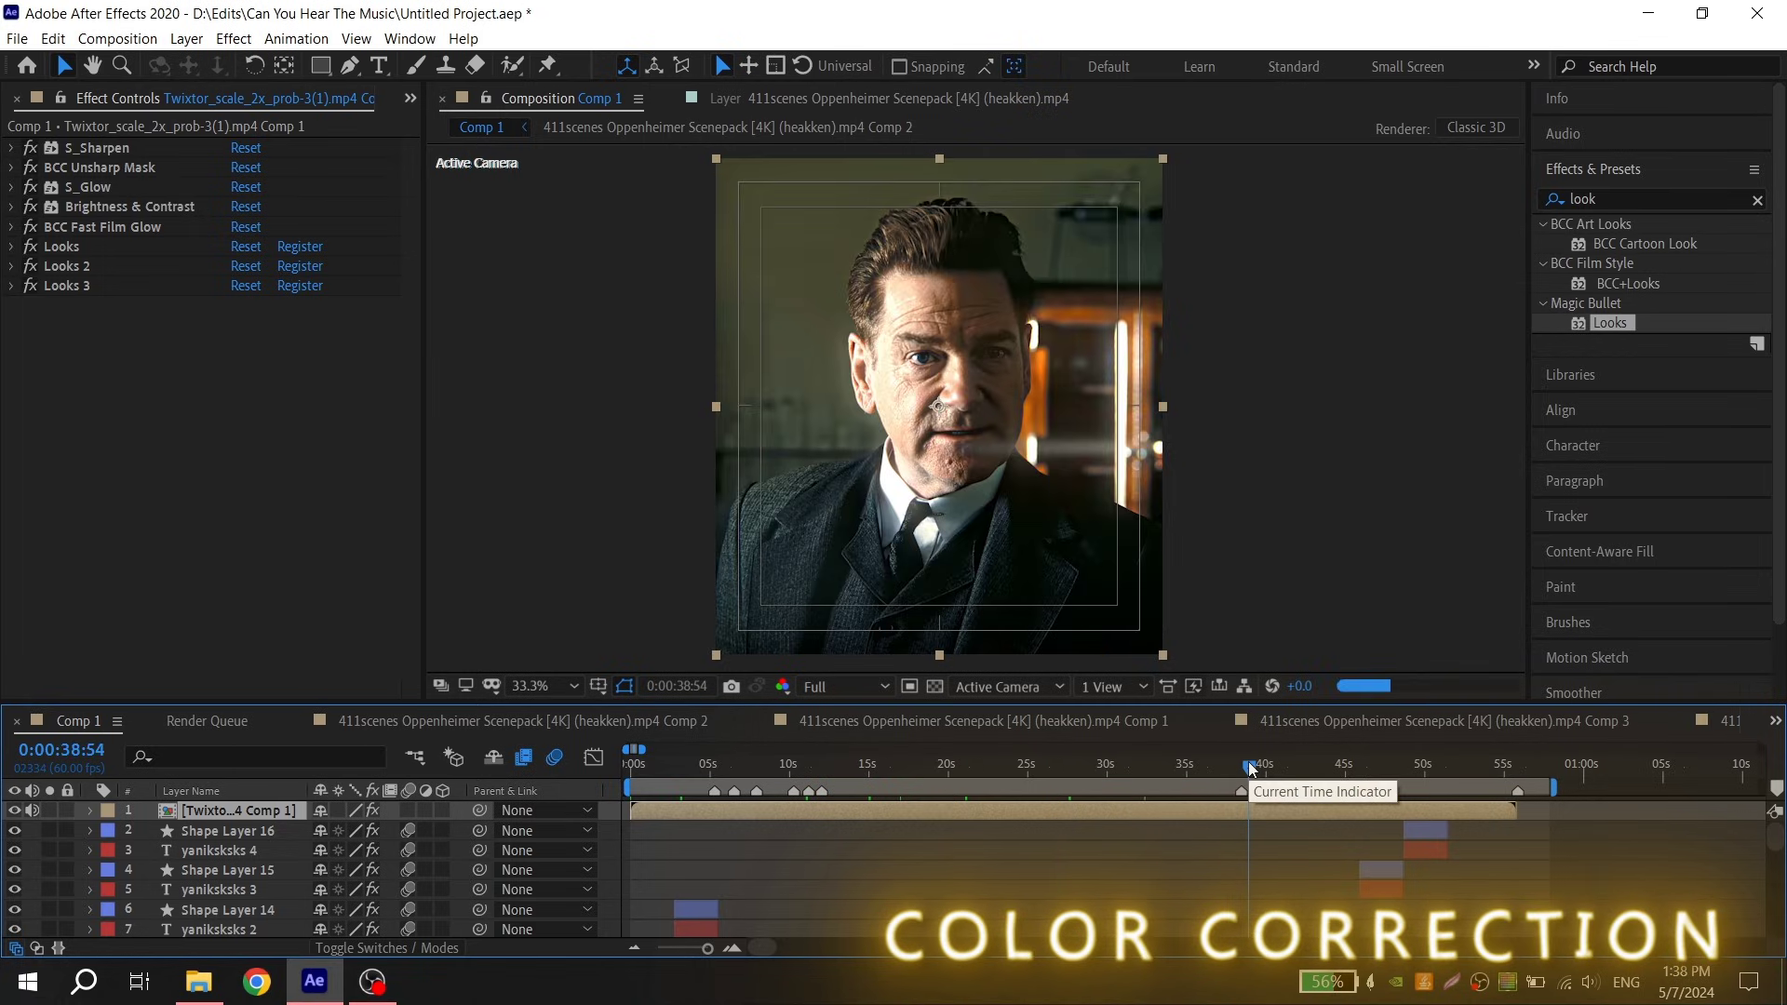
{"action": "left_click", "coordinate": [1347, 763]}
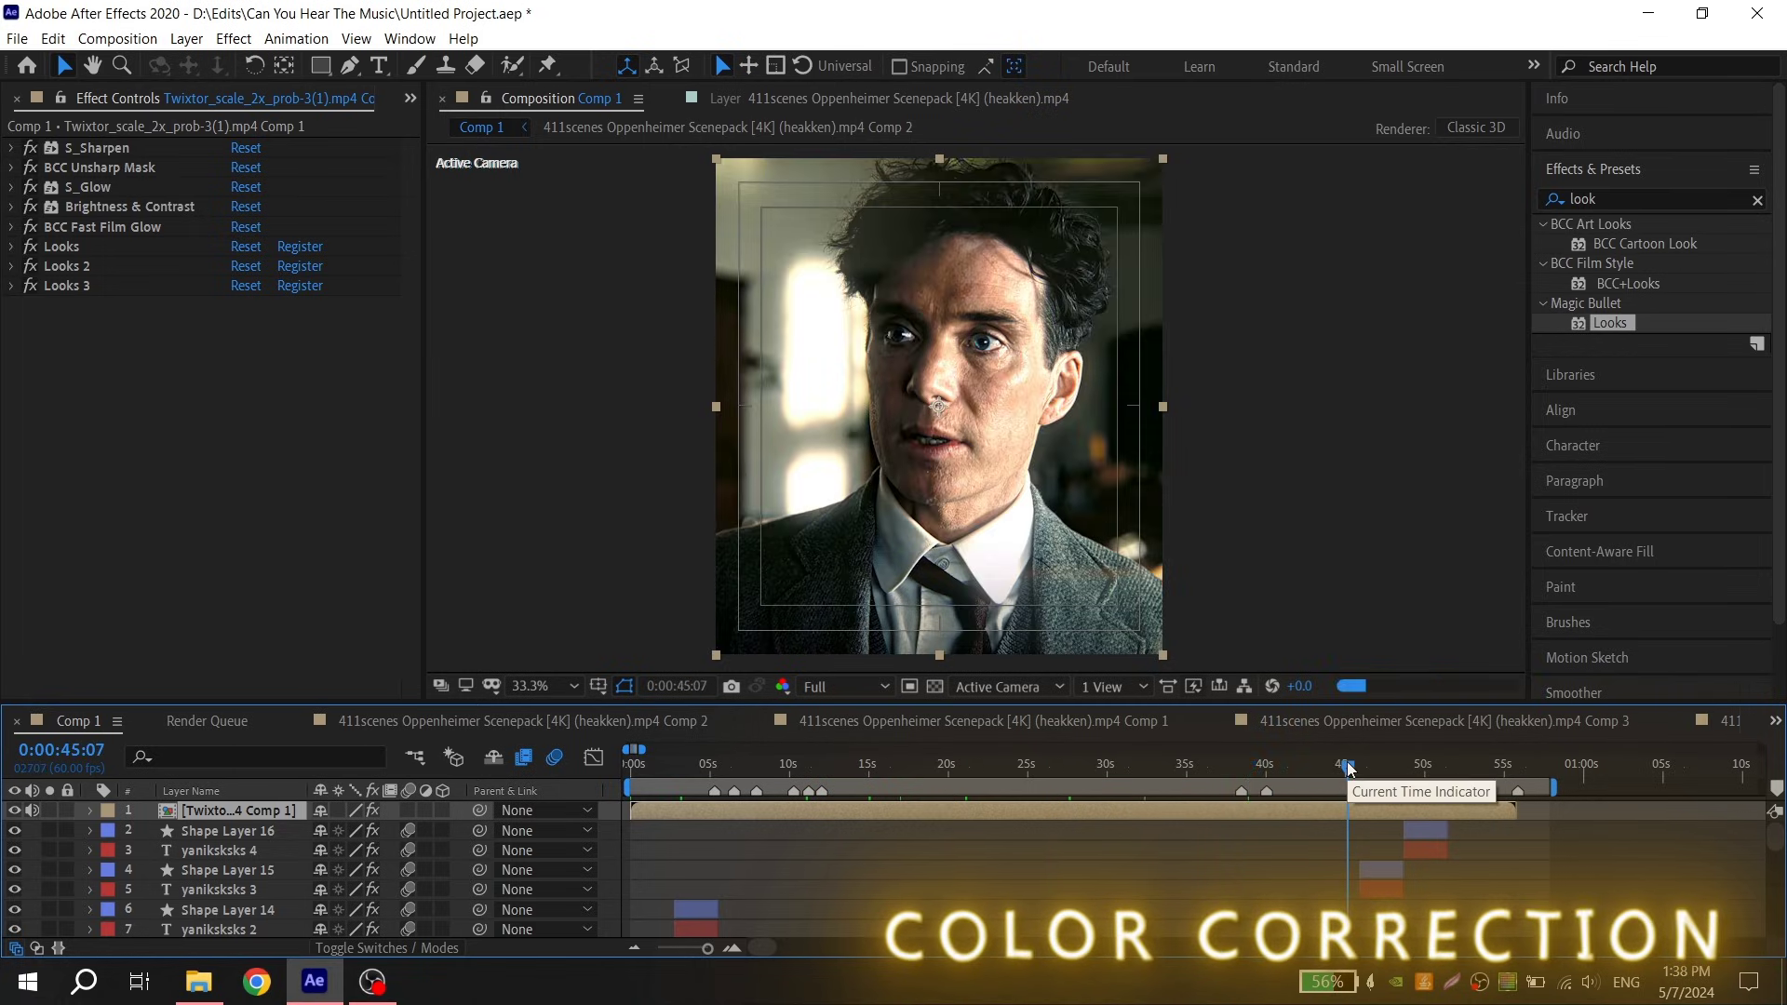
{"action": "left_click_drag", "start_coordinate": [1348, 767], "coordinate": [1404, 765]}
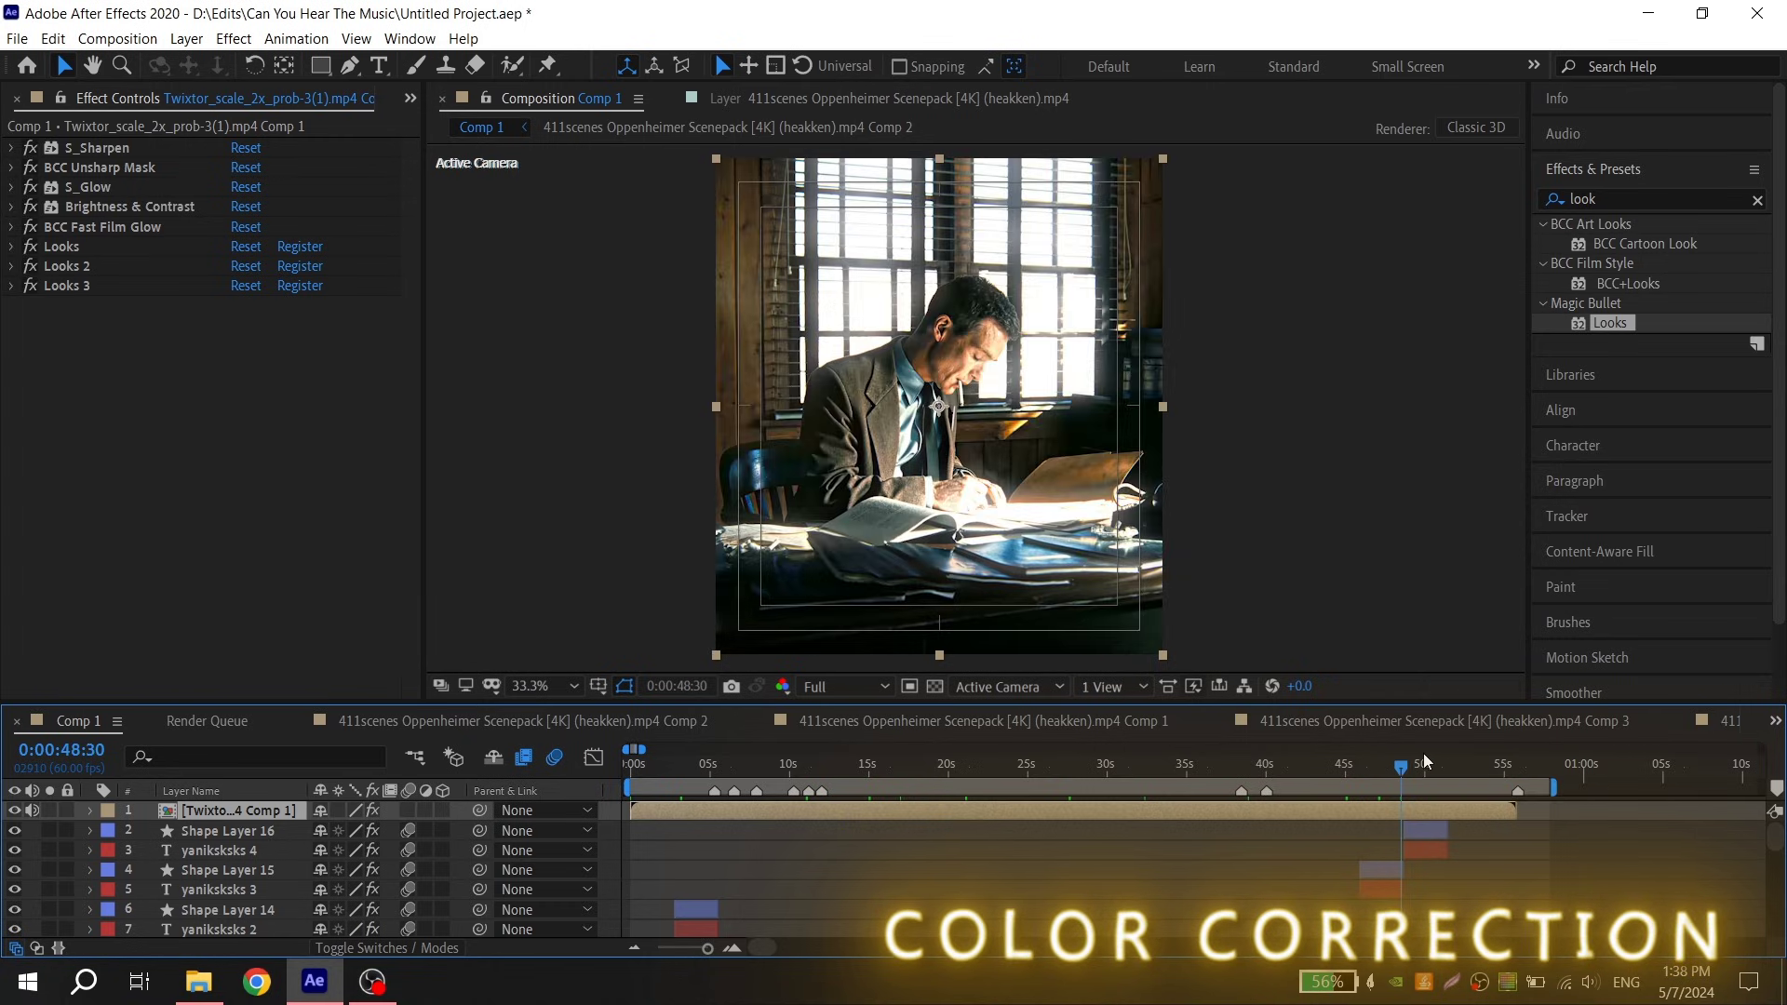
{"action": "left_click", "coordinate": [1424, 765]}
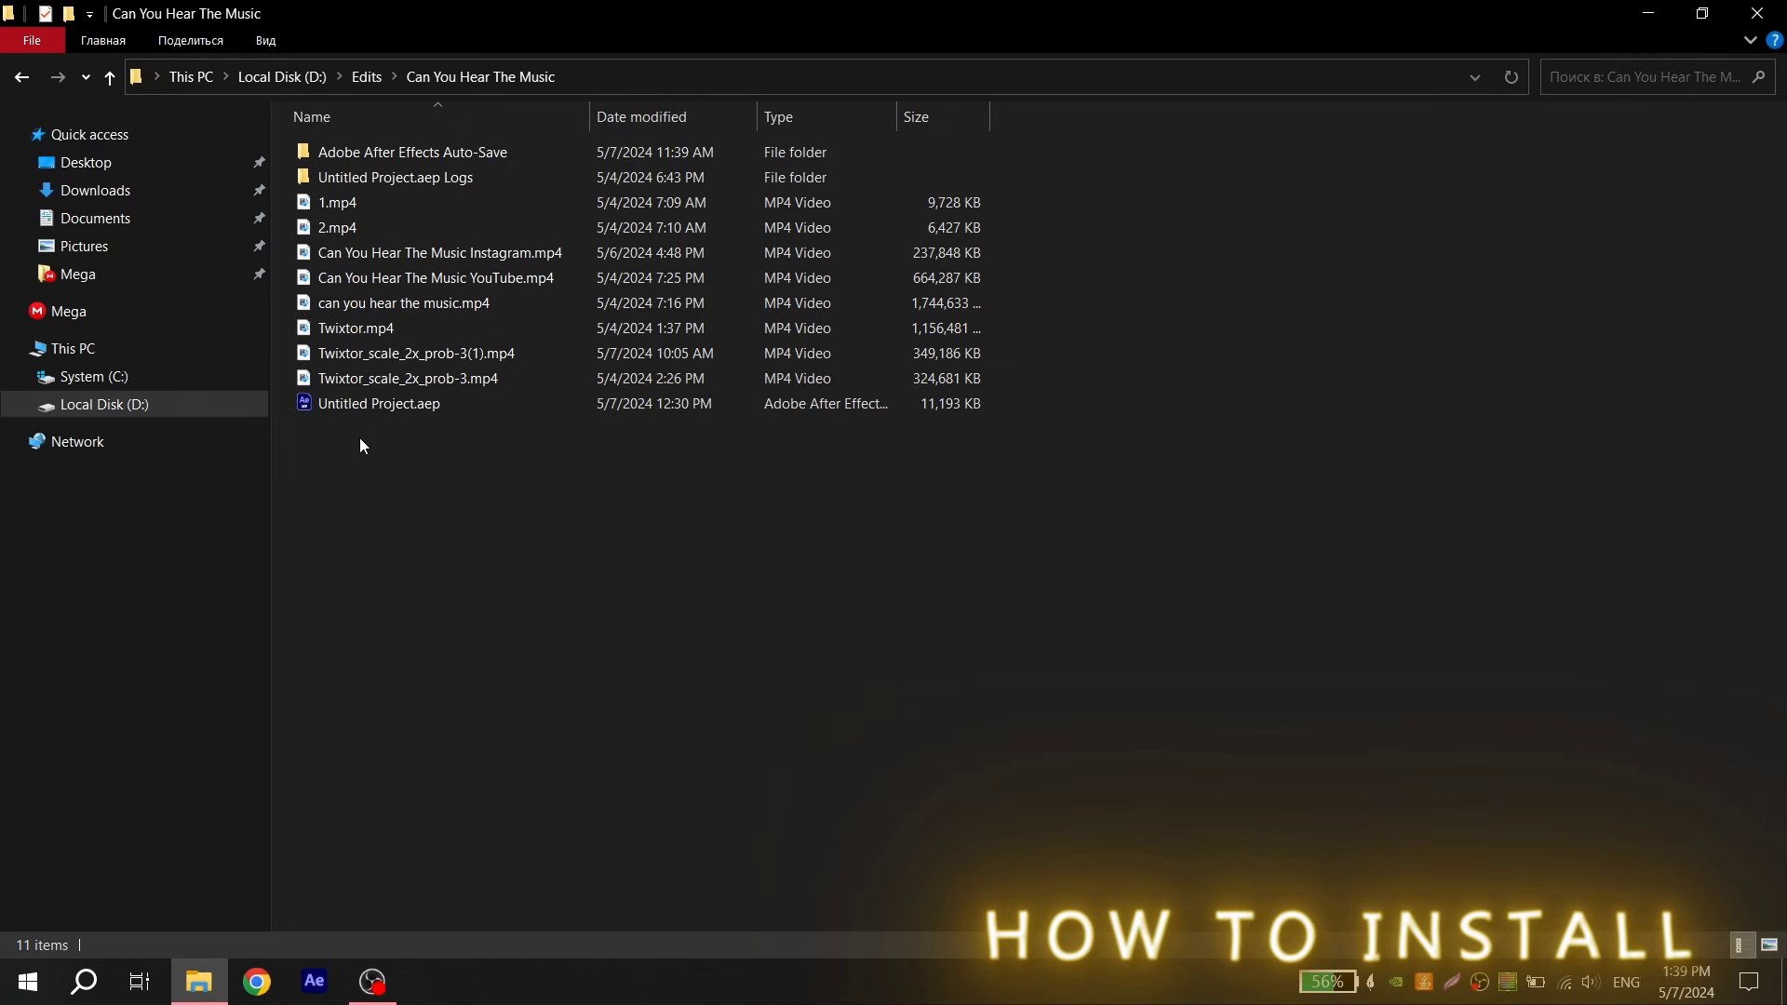
Navigate to Documents\Adobe\After Effects 2020\User Presets.
{"action": "left_click", "coordinate": [221, 218]}
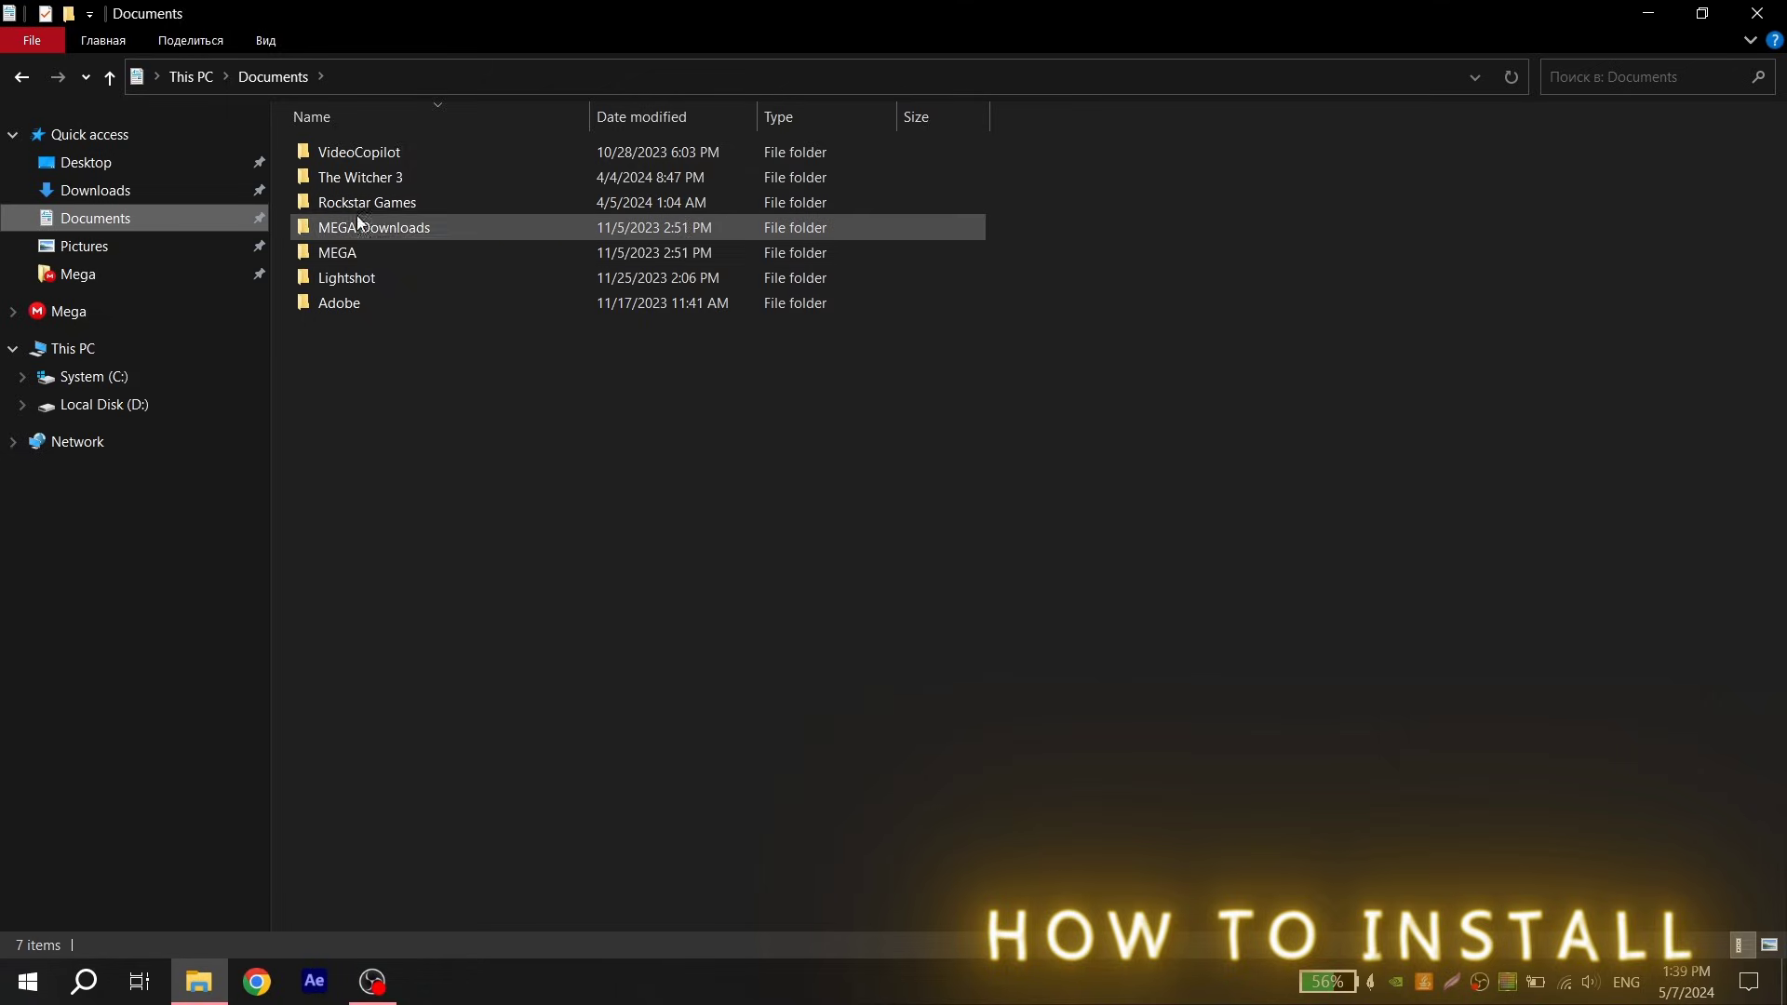
{"action": "double_click", "coordinate": [404, 300]}
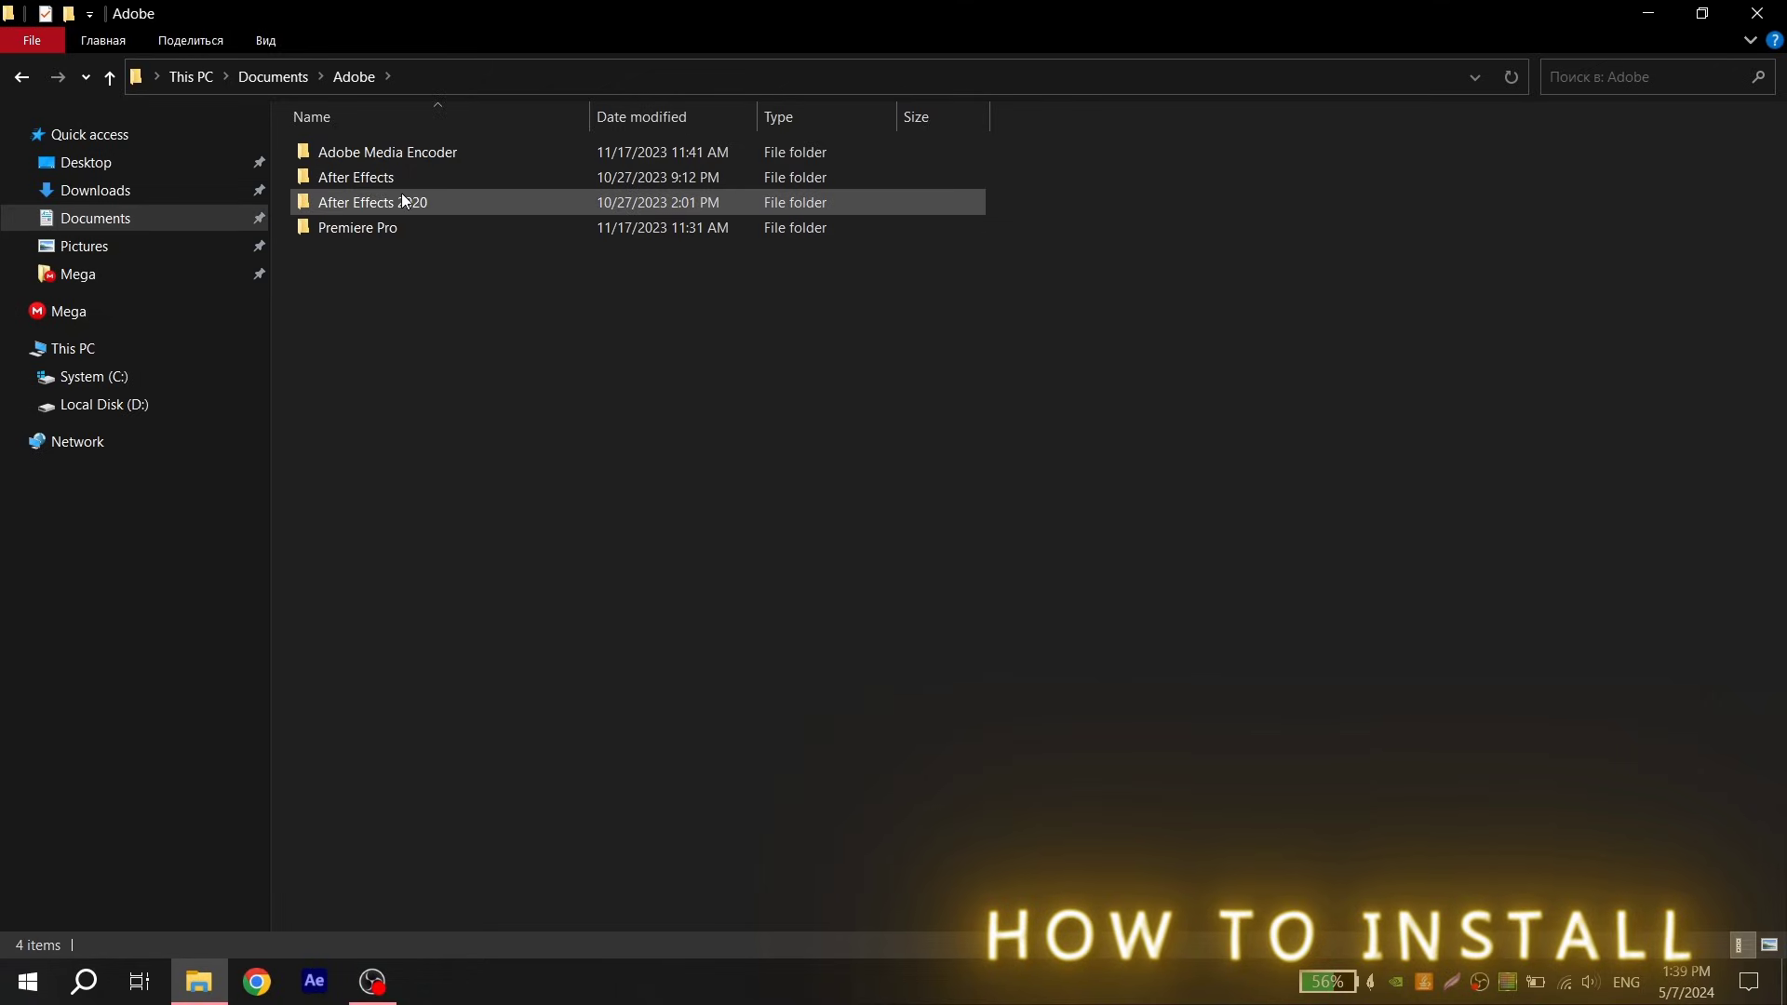
{"action": "left_click", "coordinate": [361, 205]}
{"action": "double_click", "coordinate": [361, 202]}
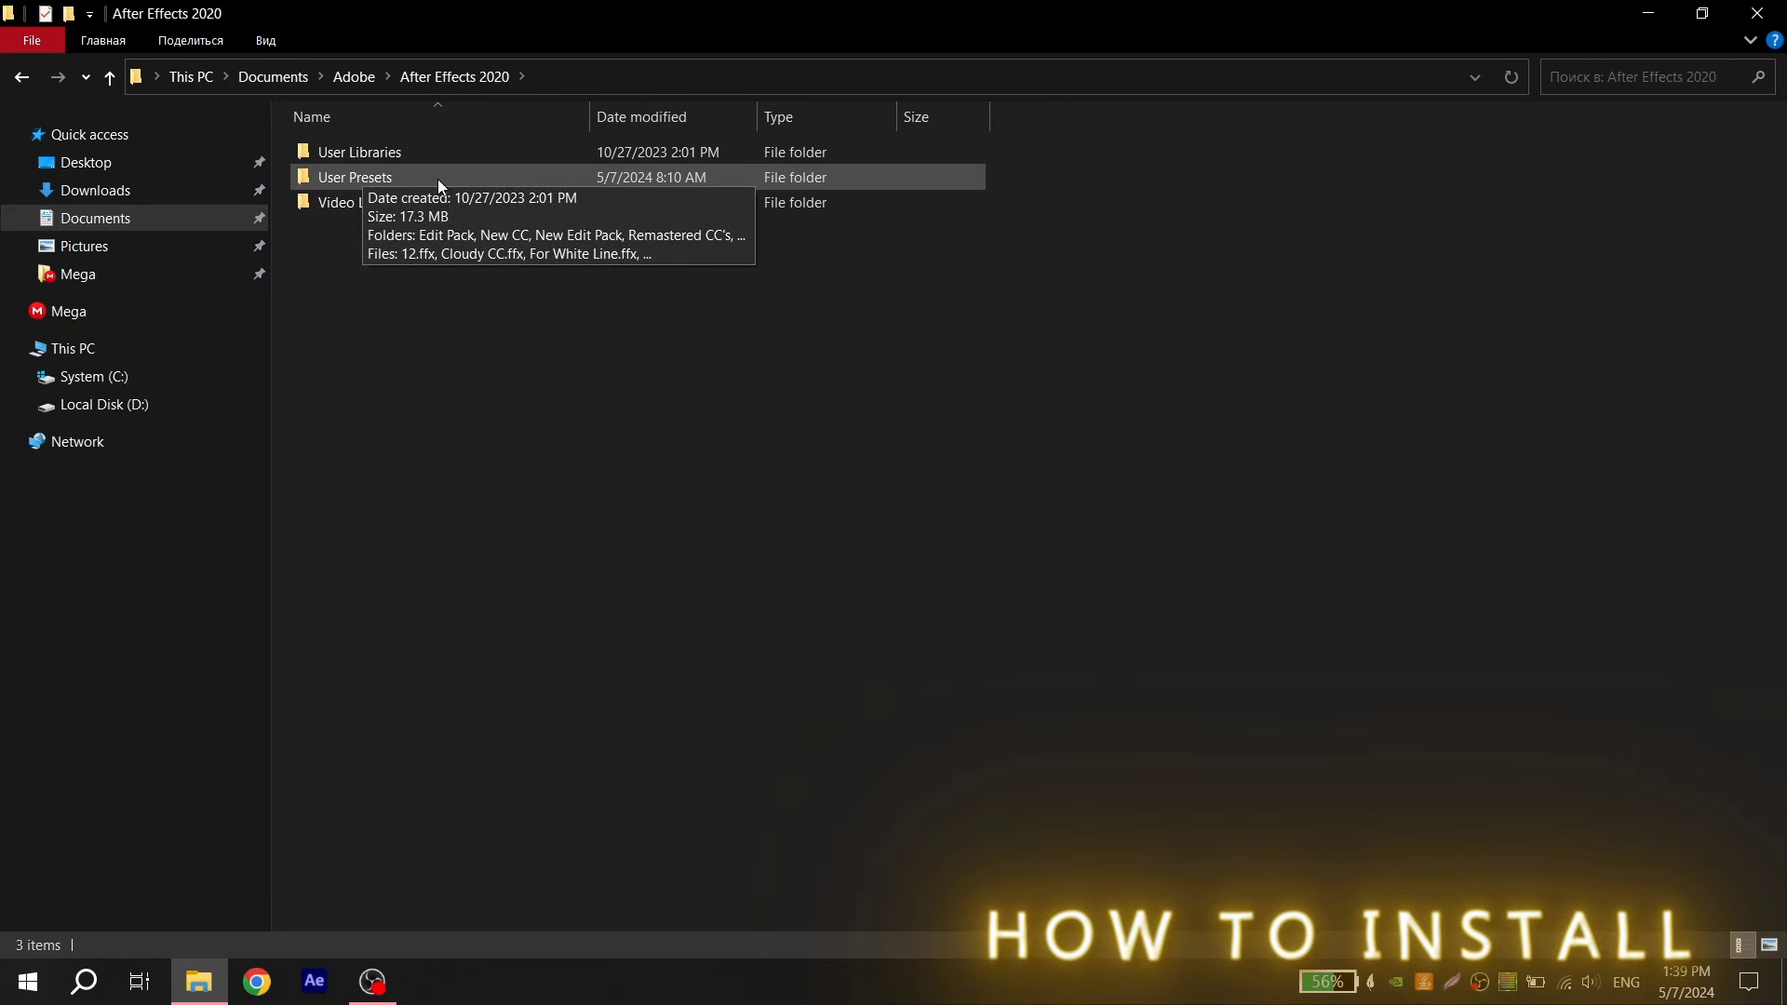
{"action": "double_click", "coordinate": [367, 177]}
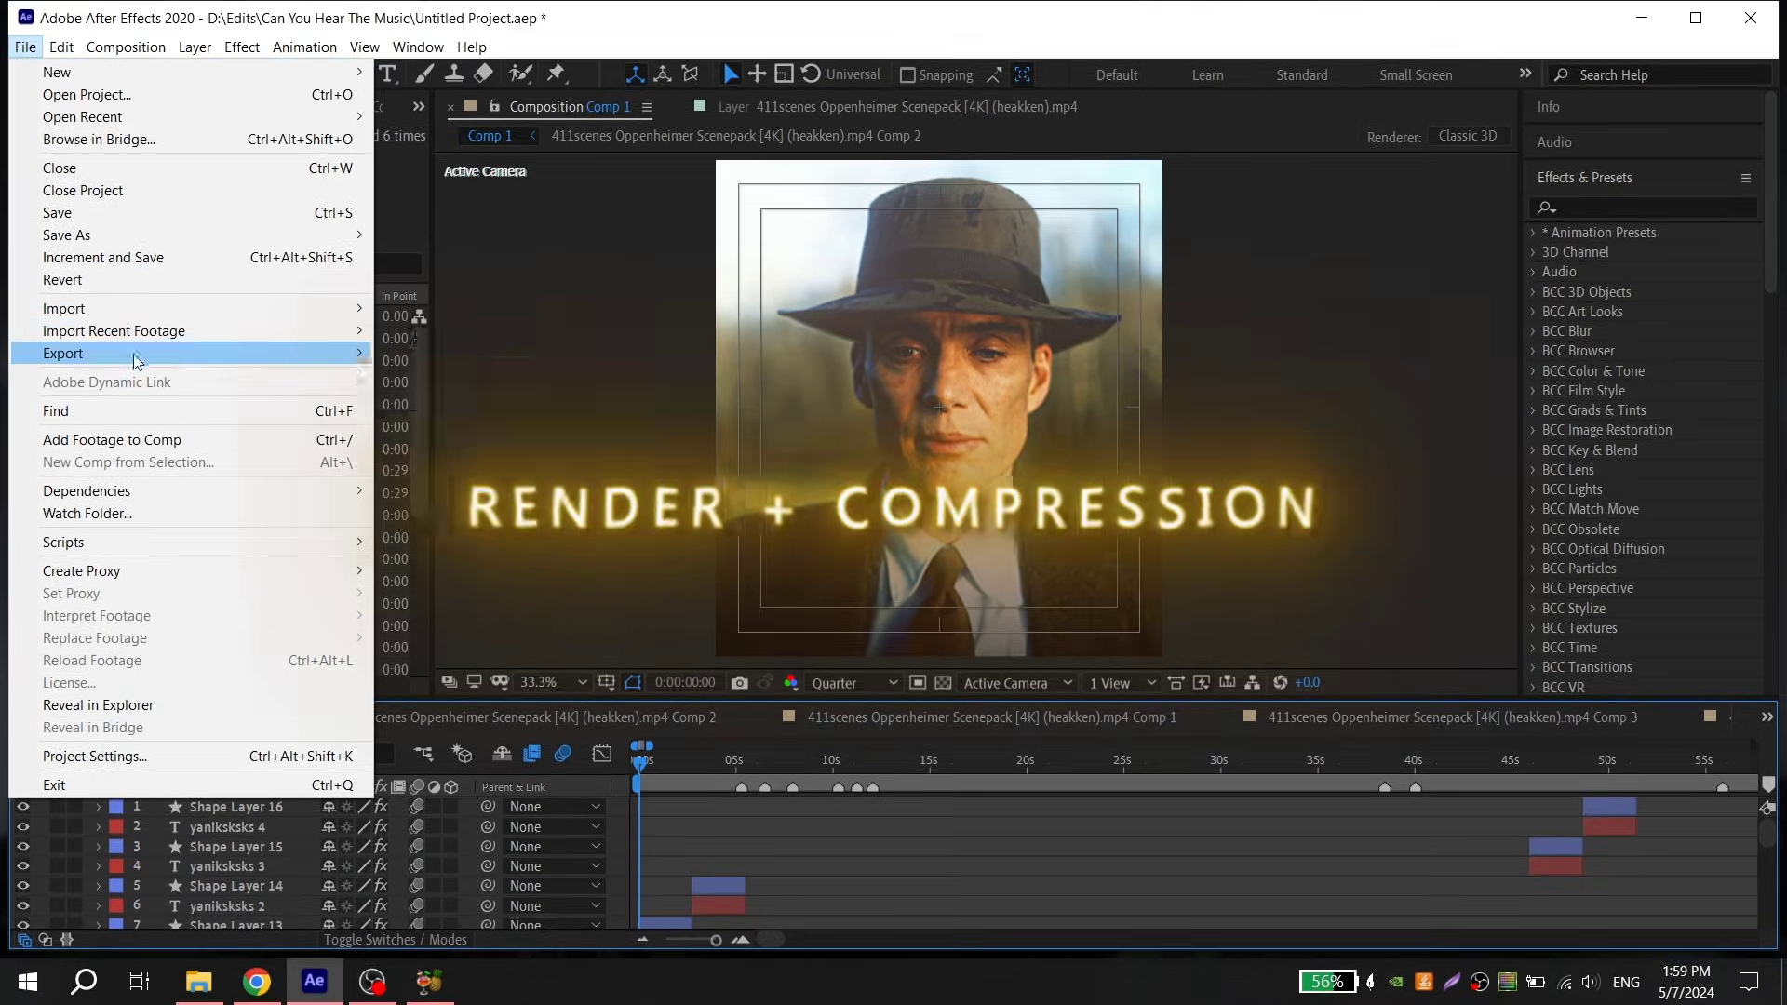
Add Comp 1 to the render queue with Voukoder output using the 4:2:0 Lossless 8bit preset.
{"action": "mouse_move", "coordinate": [335, 354]}
{"action": "left_click", "coordinate": [479, 376]}
{"action": "left_click", "coordinate": [200, 920]}
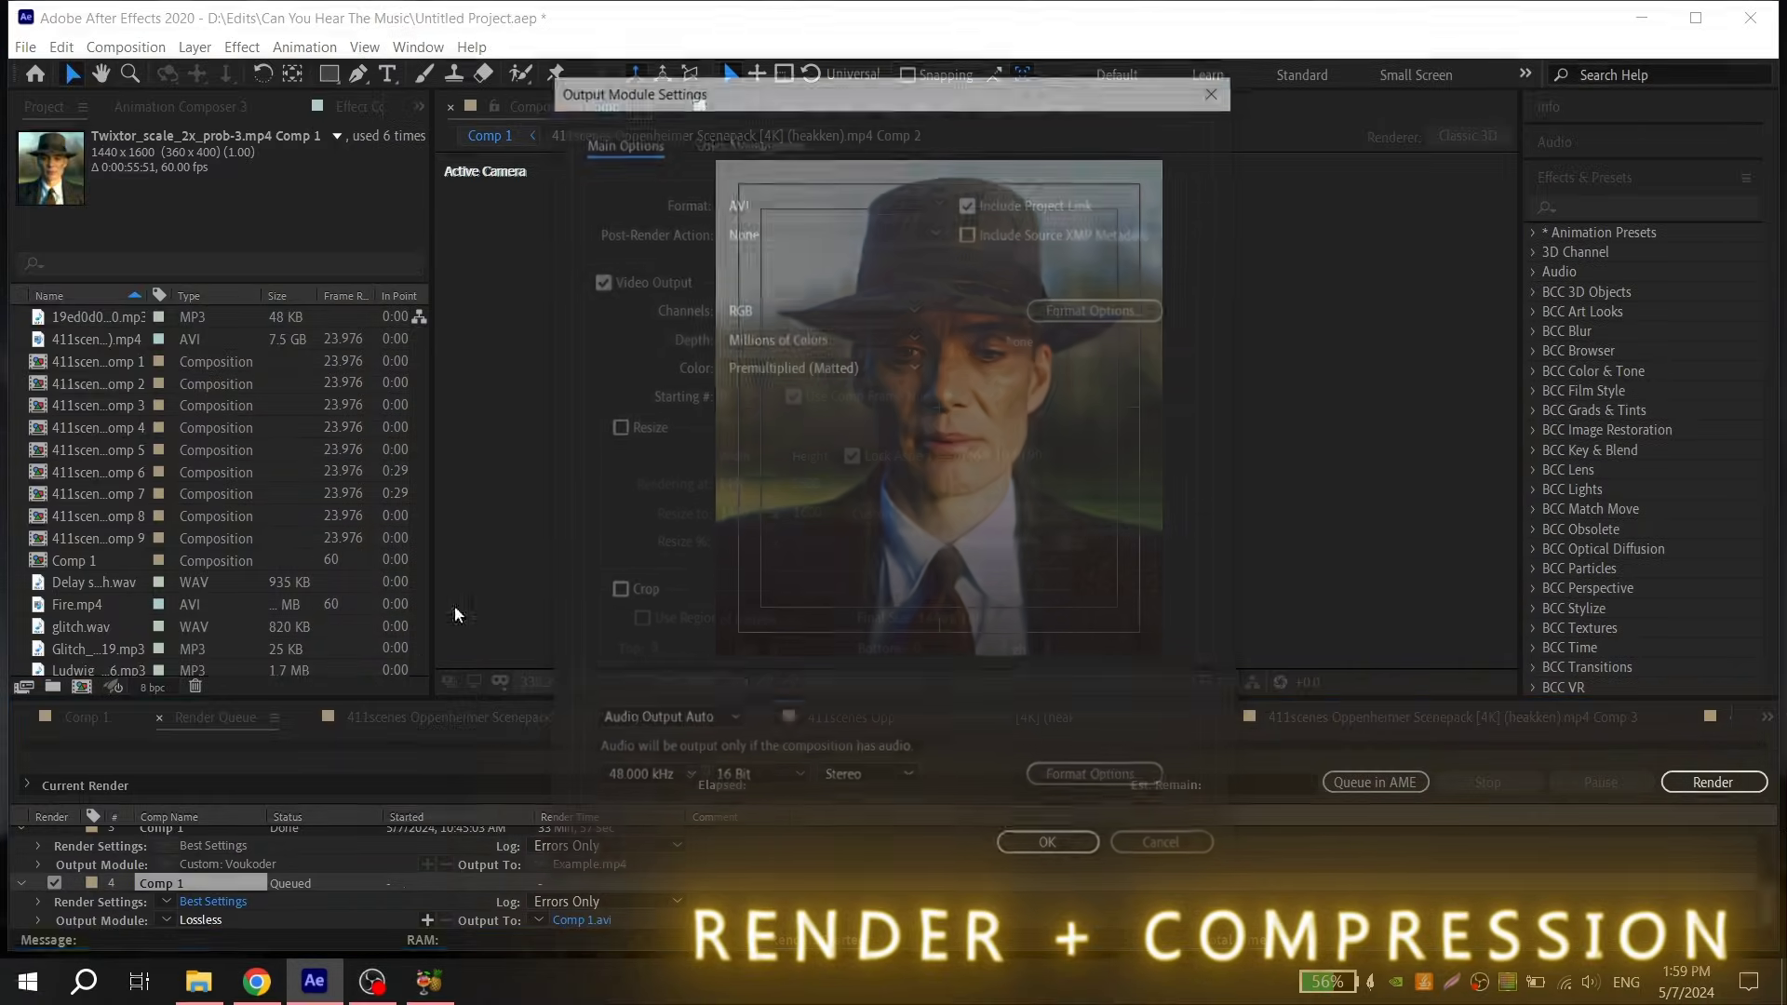
{"action": "left_click", "coordinate": [757, 199]}
{"action": "left_click", "coordinate": [770, 583]}
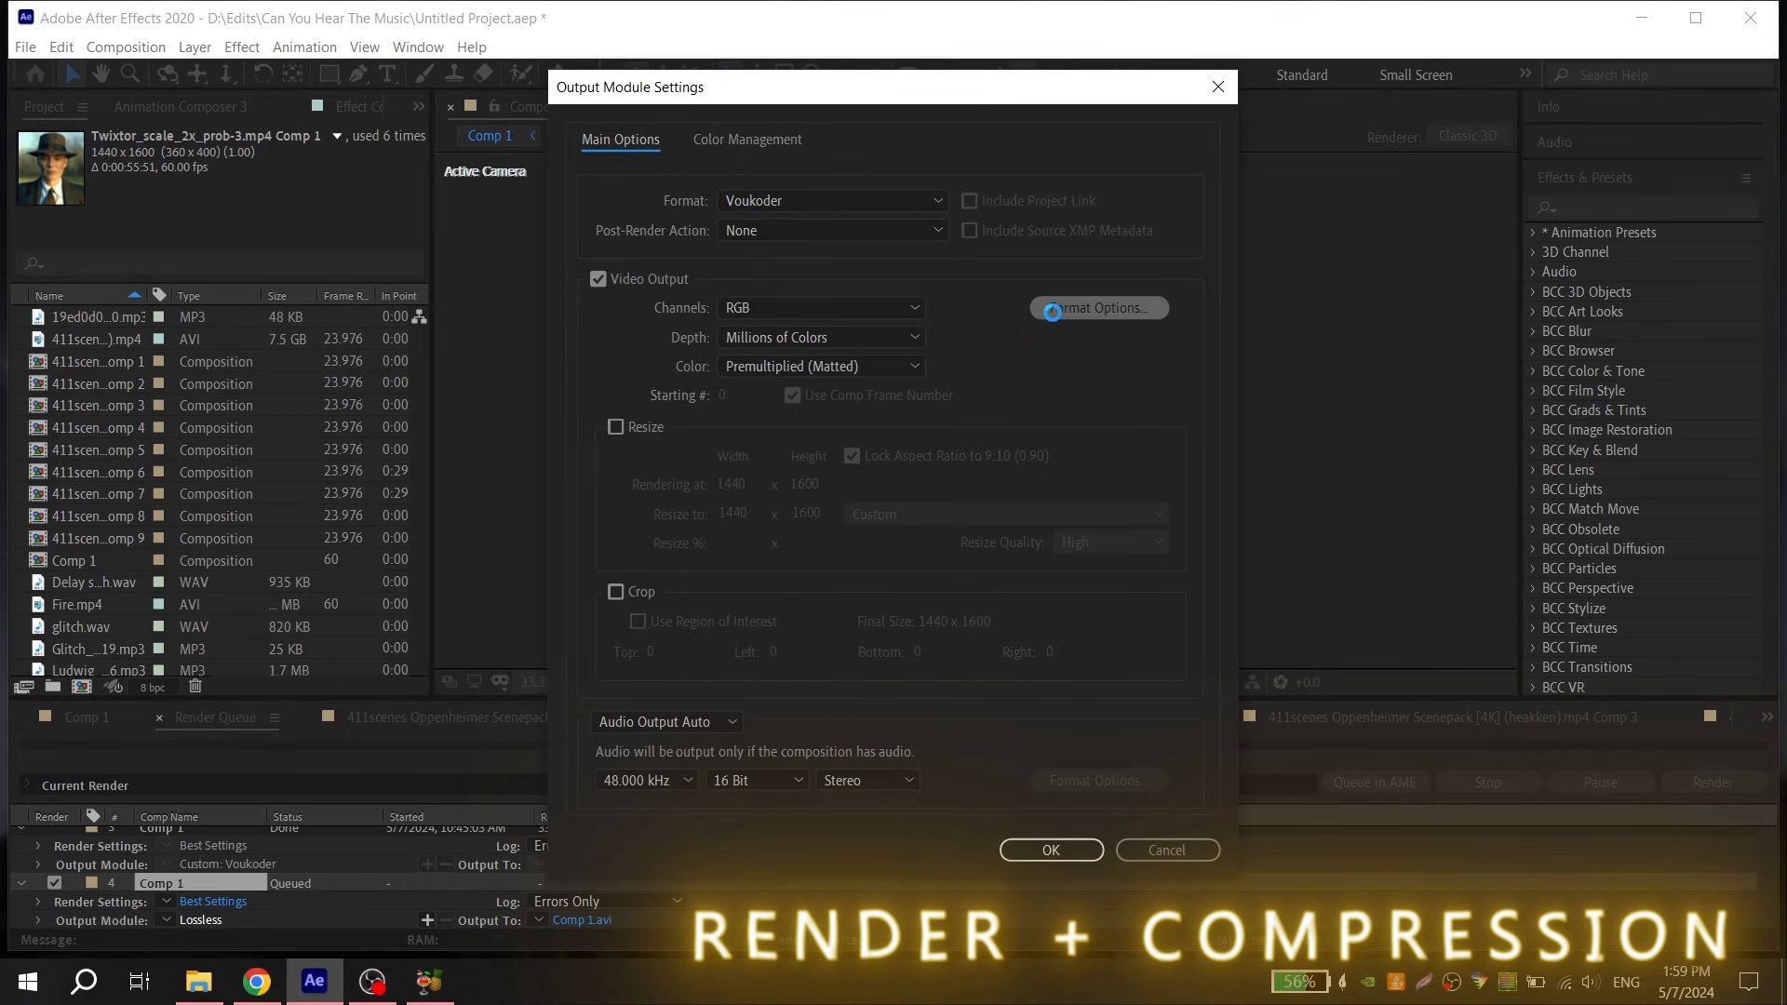
{"action": "left_click", "coordinate": [1098, 307]}
{"action": "left_click", "coordinate": [847, 394]}
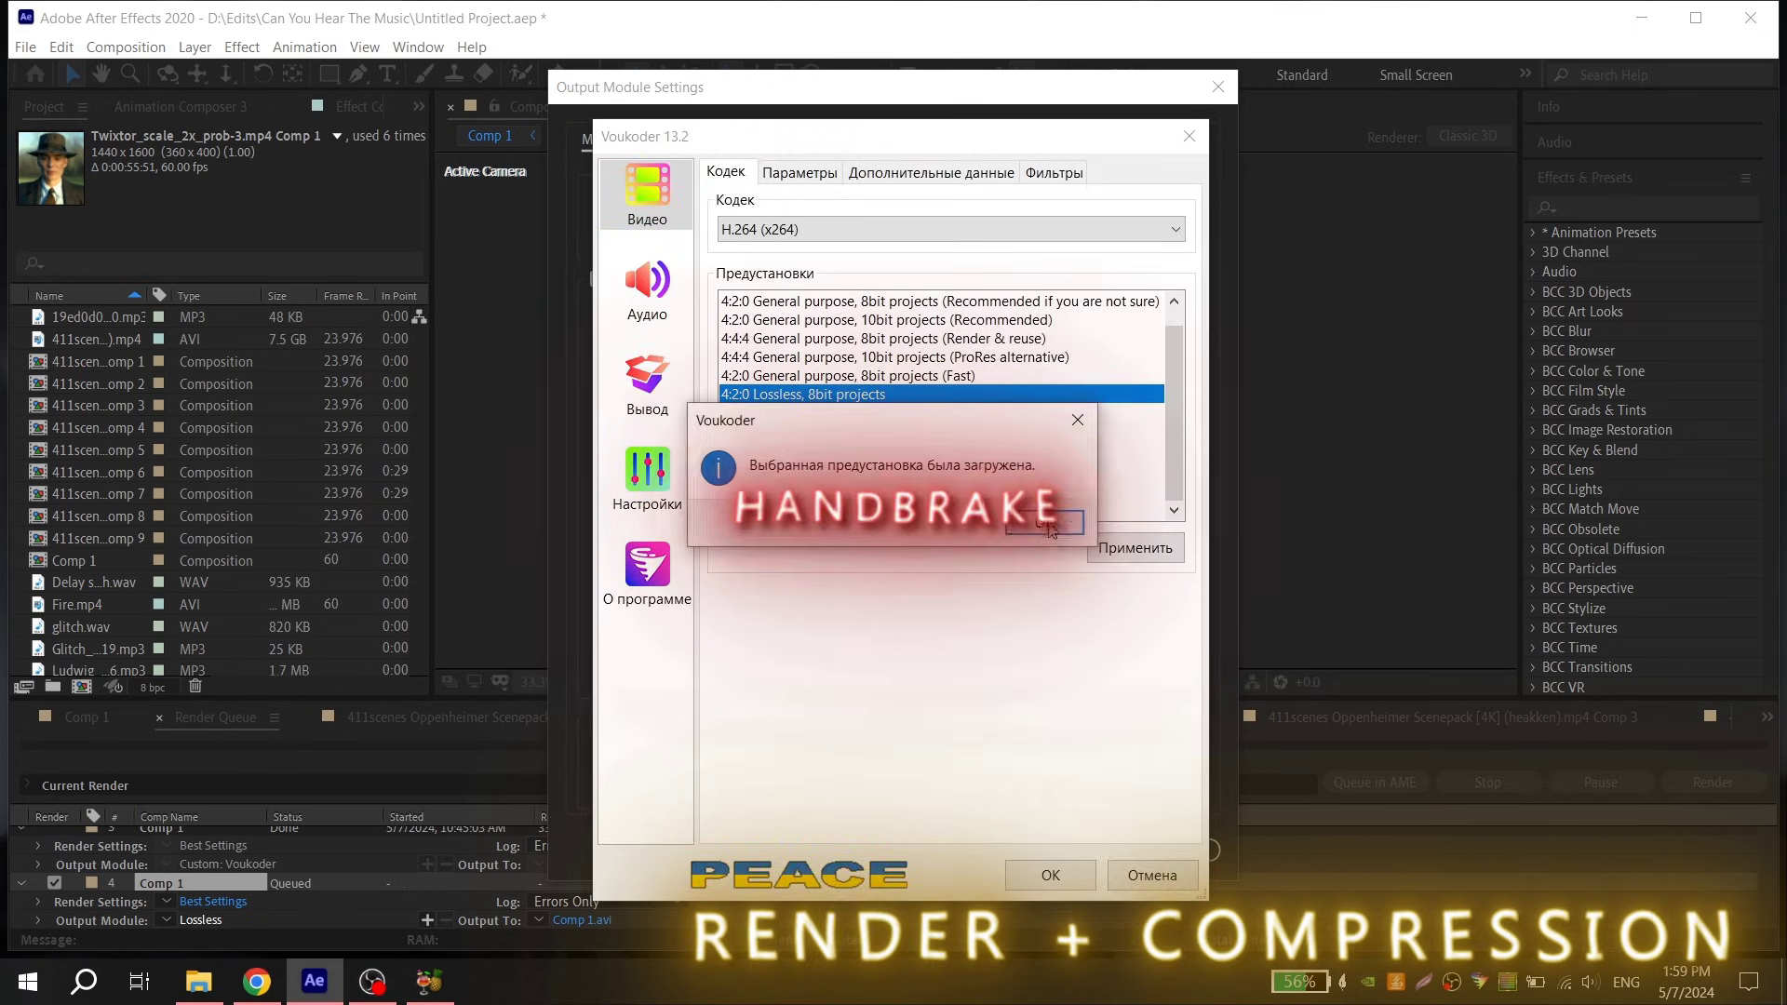
{"action": "left_click", "coordinate": [1050, 875]}
{"action": "left_click", "coordinate": [1046, 847]}
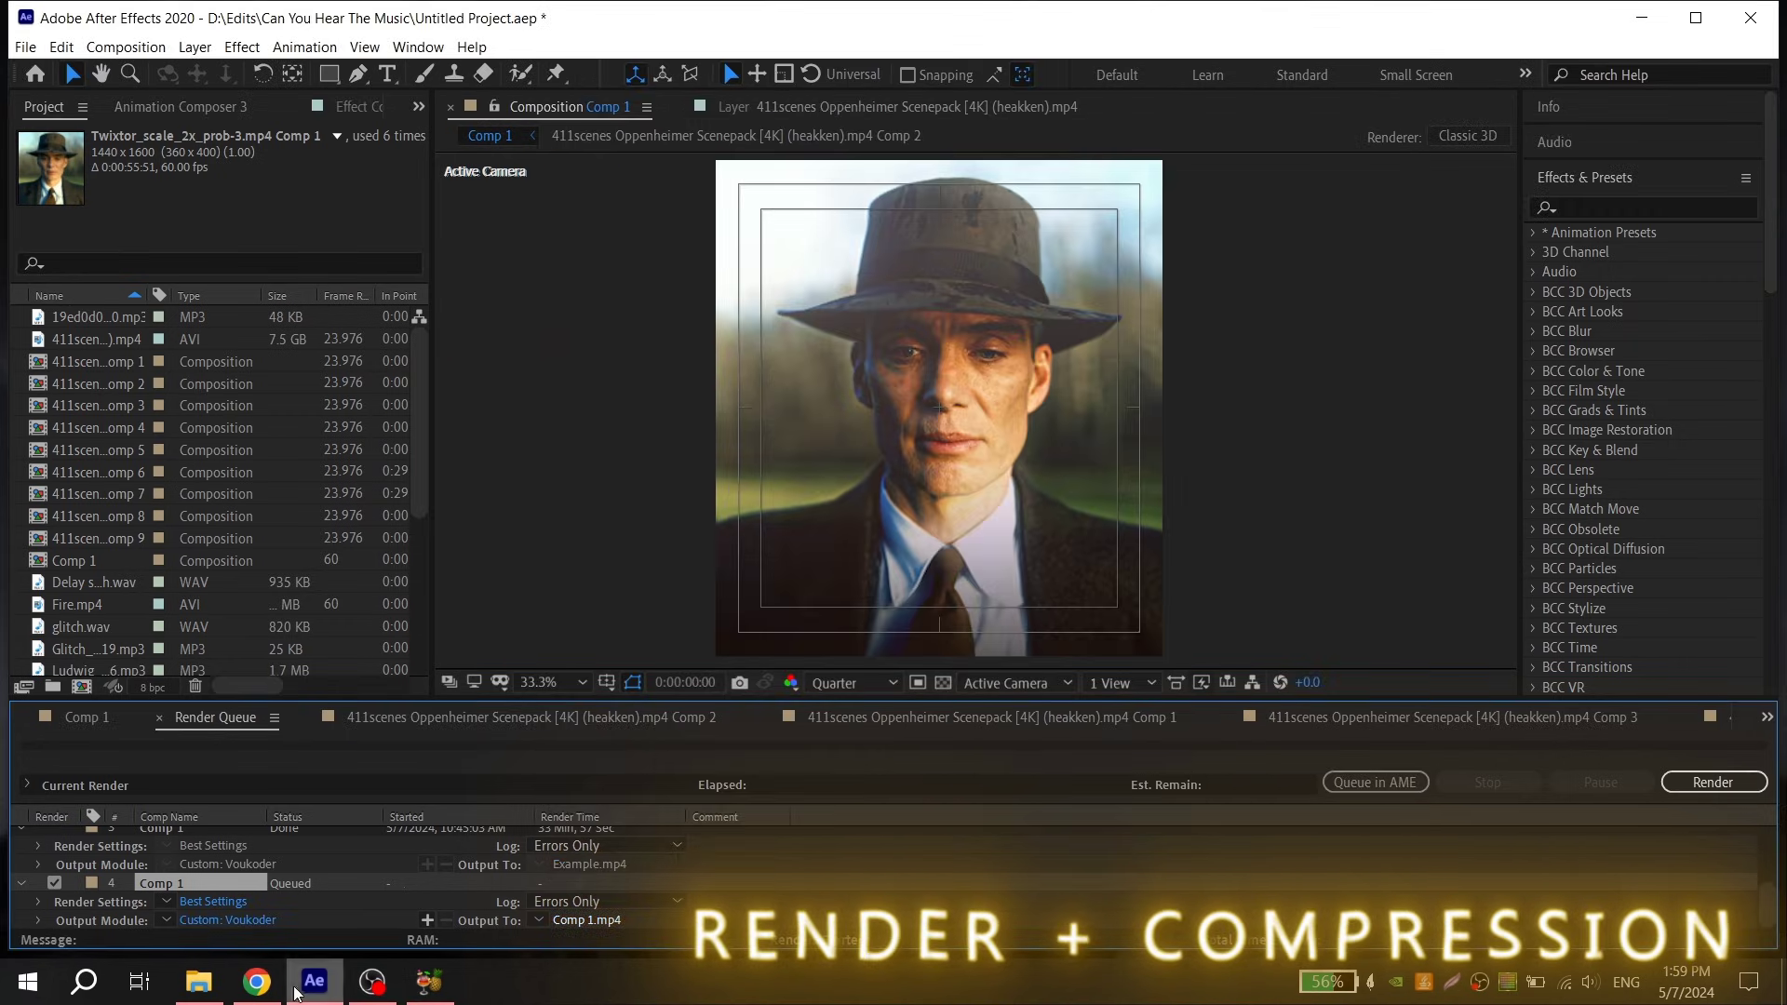
{"action": "left_click", "coordinate": [256, 981]}
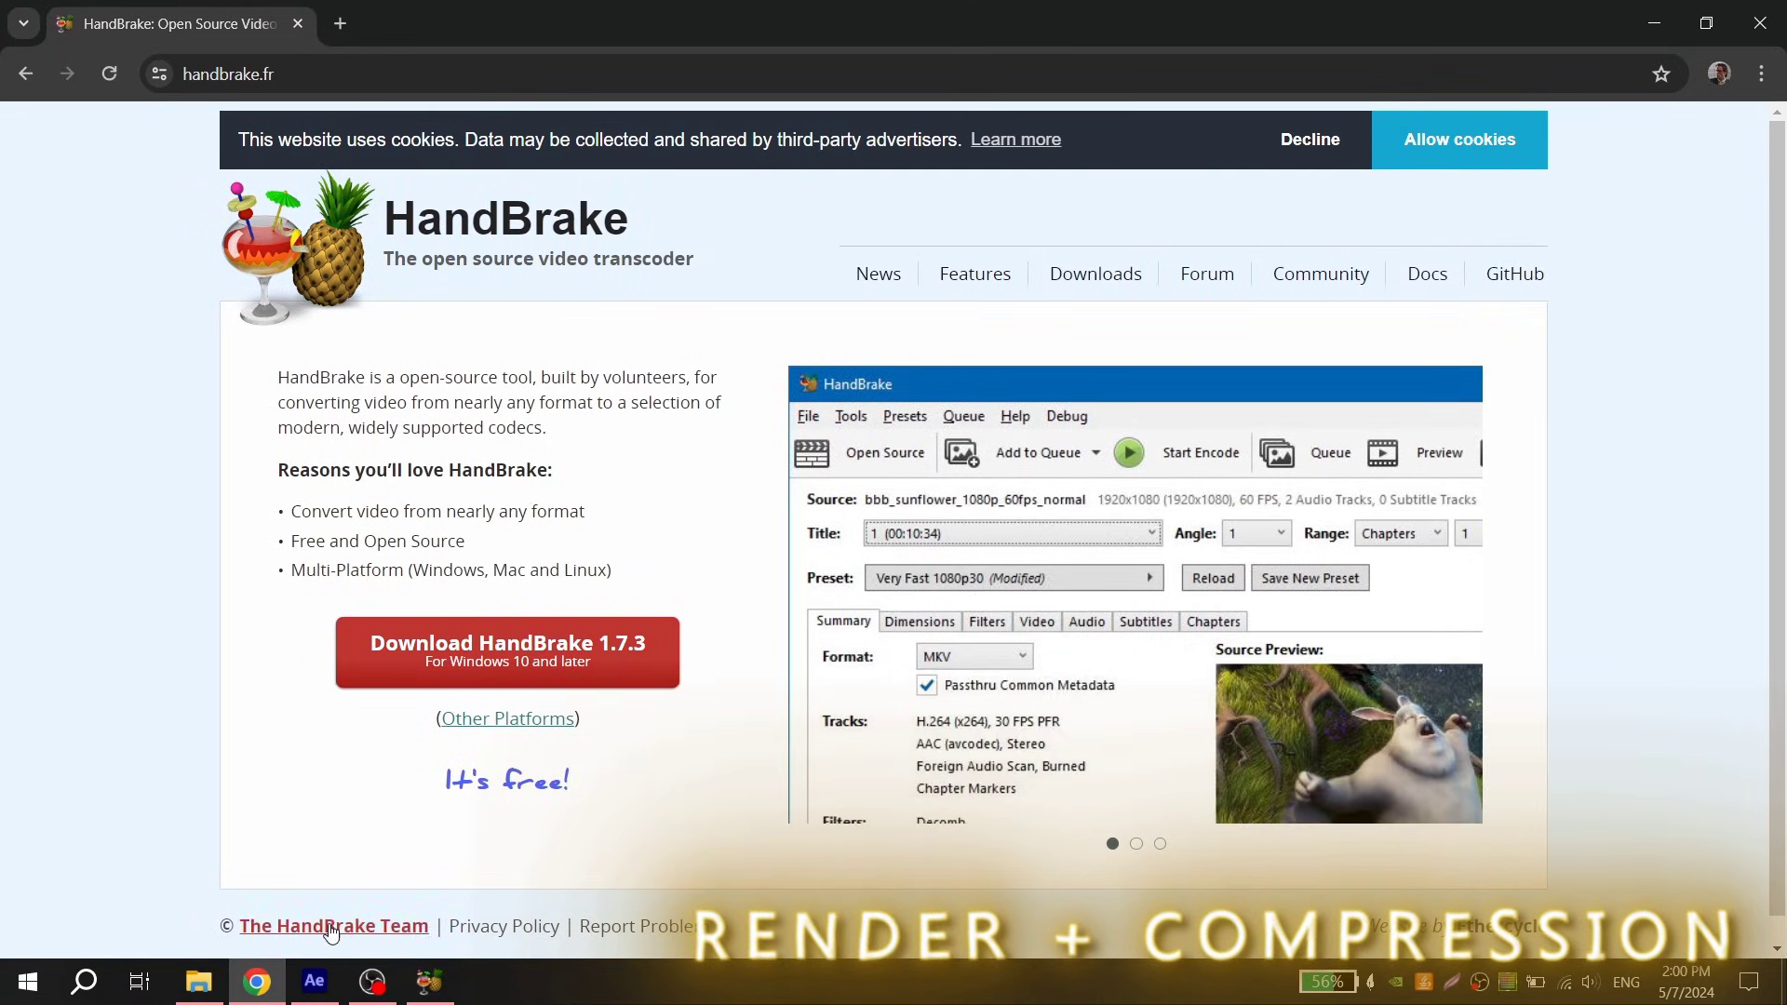
{"action": "left_click", "coordinate": [264, 983]}
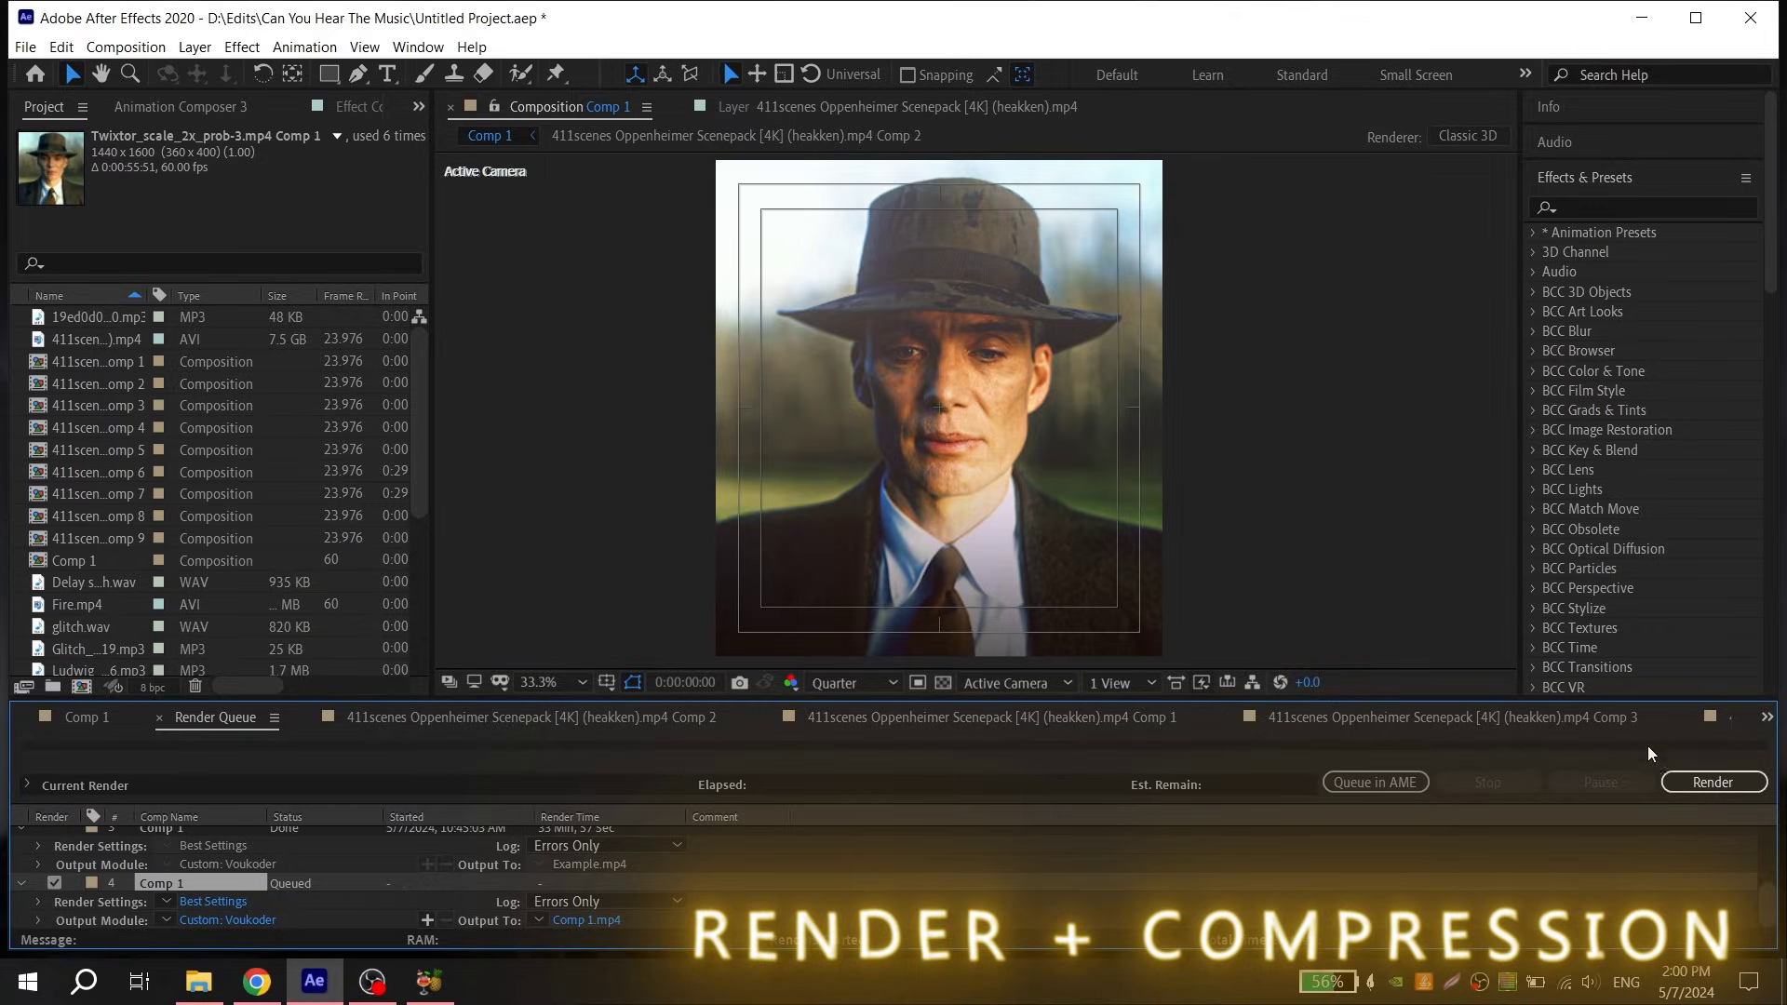
Load can you hear the music.mp4 into HandBrake and apply the Creator 1080p60 preset.
{"action": "left_click", "coordinate": [199, 981]}
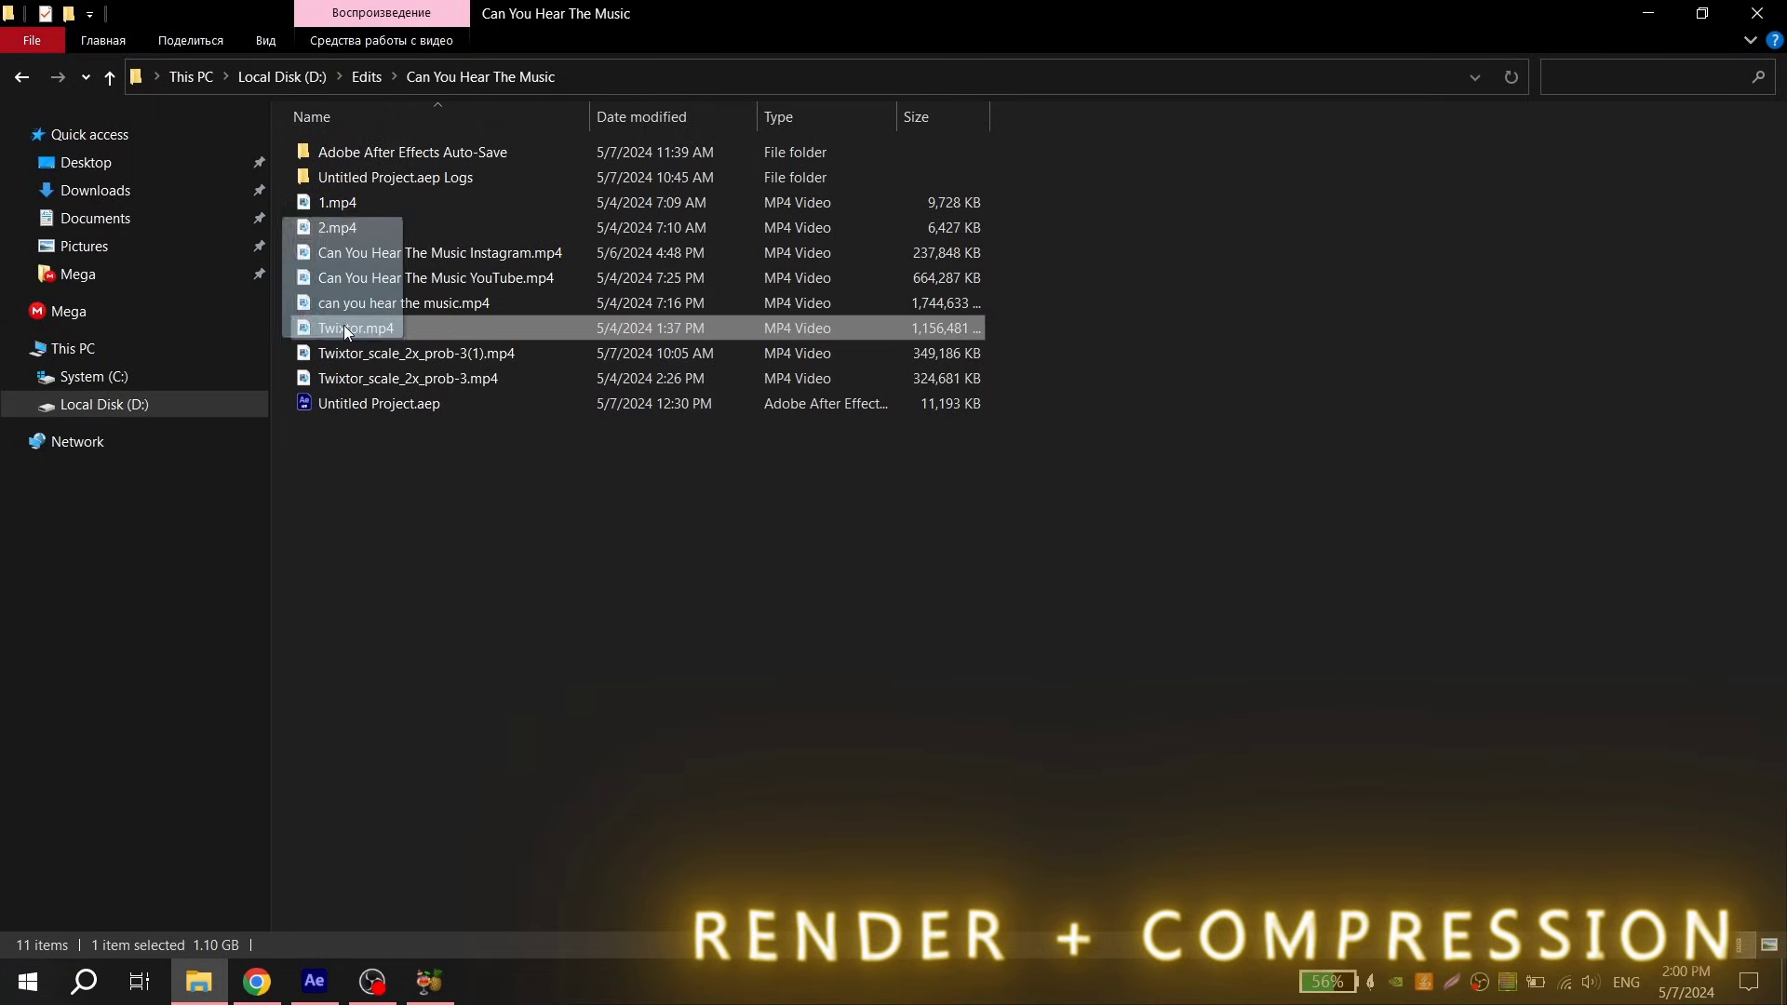
{"action": "left_click_drag", "start_coordinate": [344, 327], "coordinate": [735, 668]}
{"action": "left_click", "coordinate": [383, 310]}
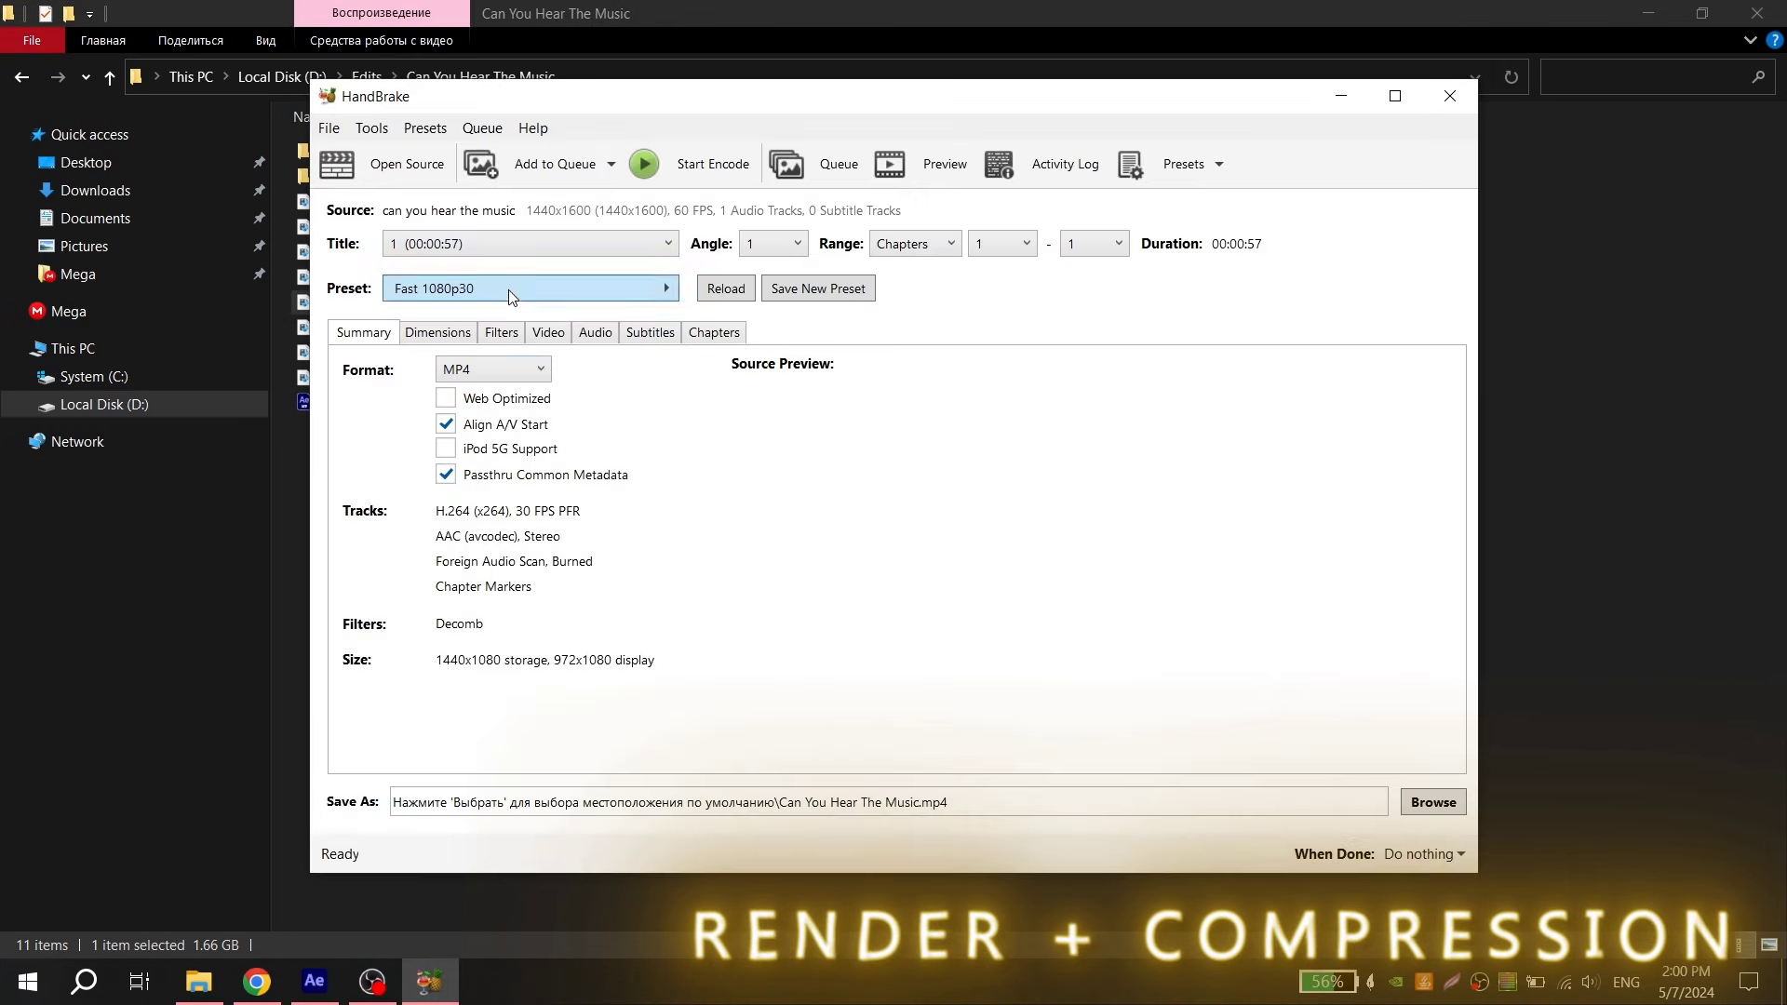
{"action": "left_click", "coordinate": [512, 290]}
{"action": "scroll", "coordinate": [782, 543], "scroll_direction": "down", "scroll_amount": 3}
{"action": "left_click", "coordinate": [819, 928]}
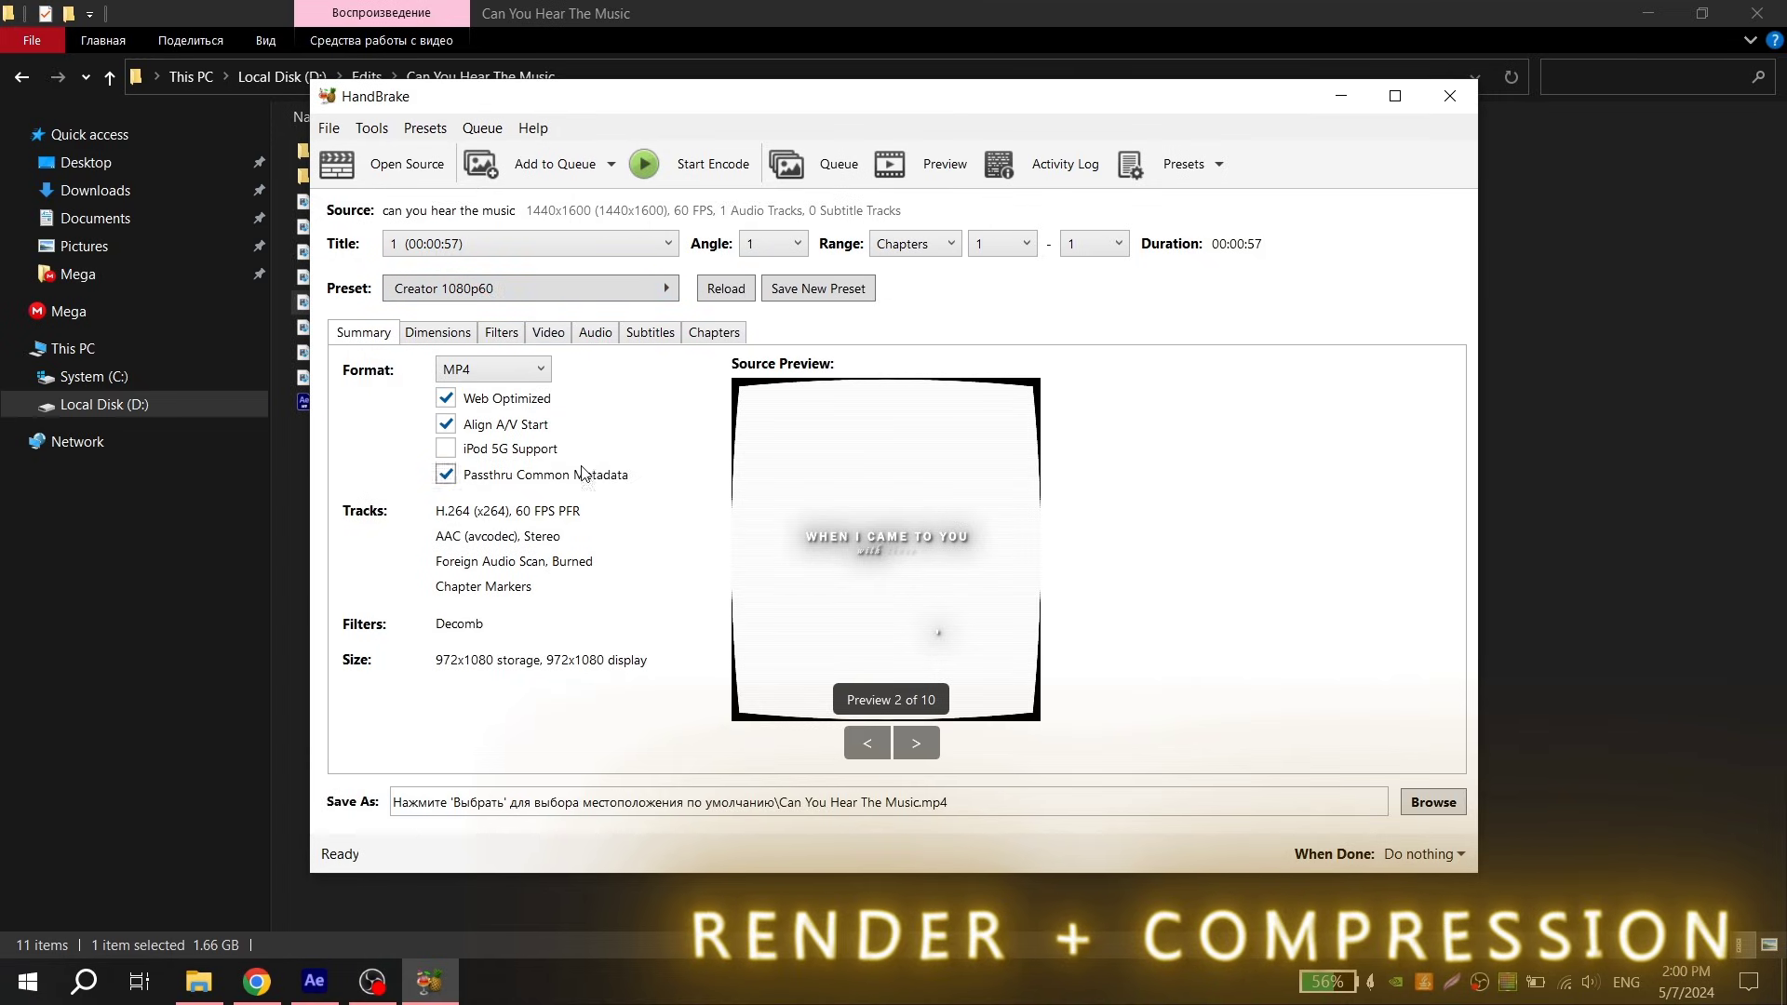
Step through all 10 source previews, then show the Video encoding settings.
{"action": "left_click", "coordinate": [1647, 13]}
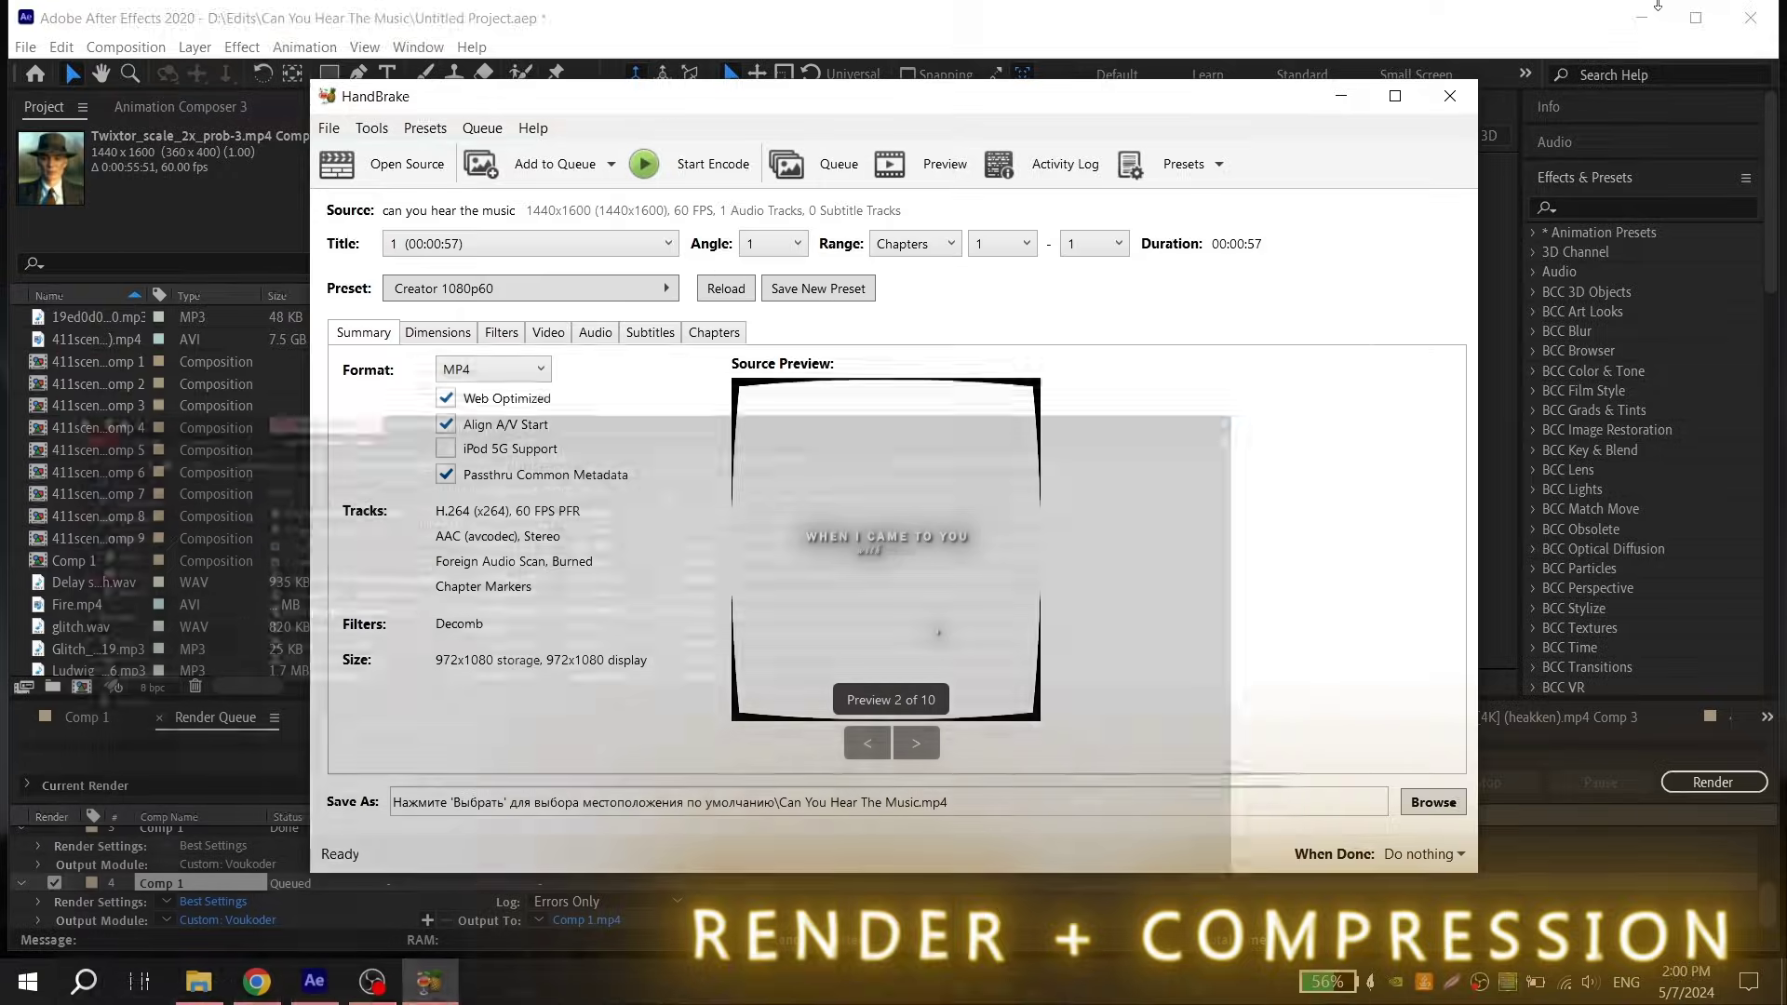
{"action": "left_click", "coordinate": [1651, 11]}
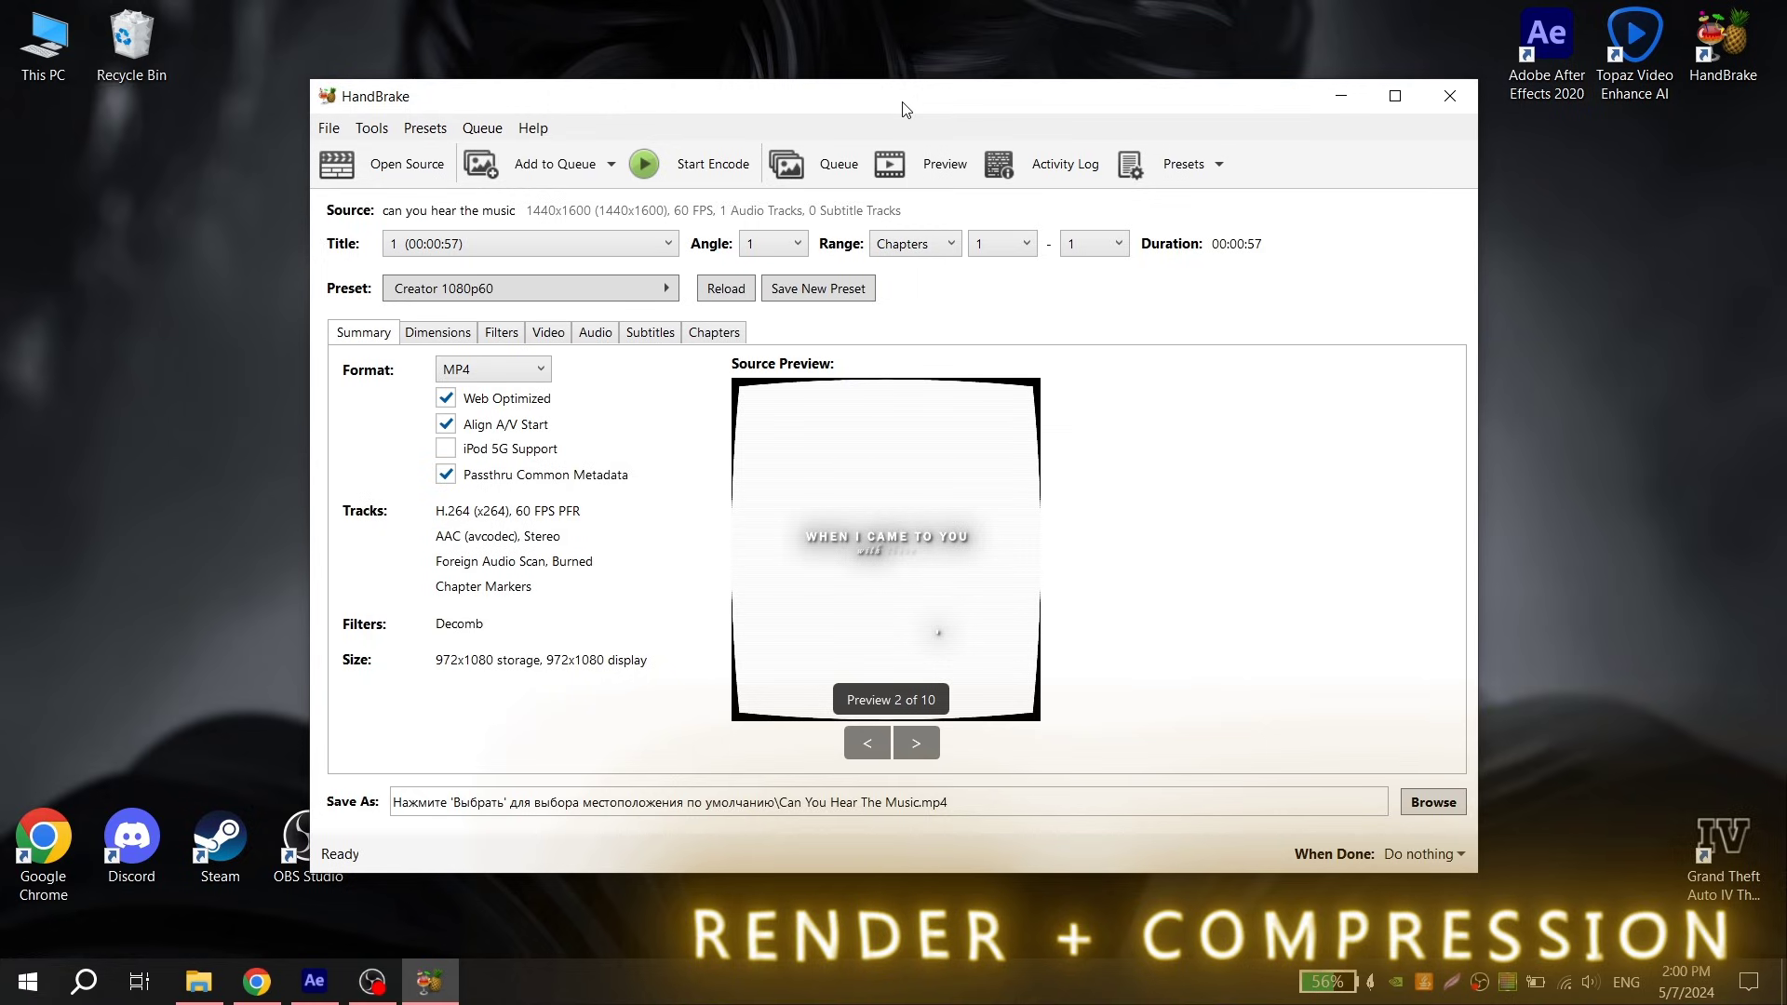
{"action": "left_click", "coordinate": [929, 747]}
{"action": "left_click", "coordinate": [929, 747]}
{"action": "left_click", "coordinate": [929, 746]}
{"action": "left_click", "coordinate": [929, 746]}
{"action": "left_click", "coordinate": [929, 747]}
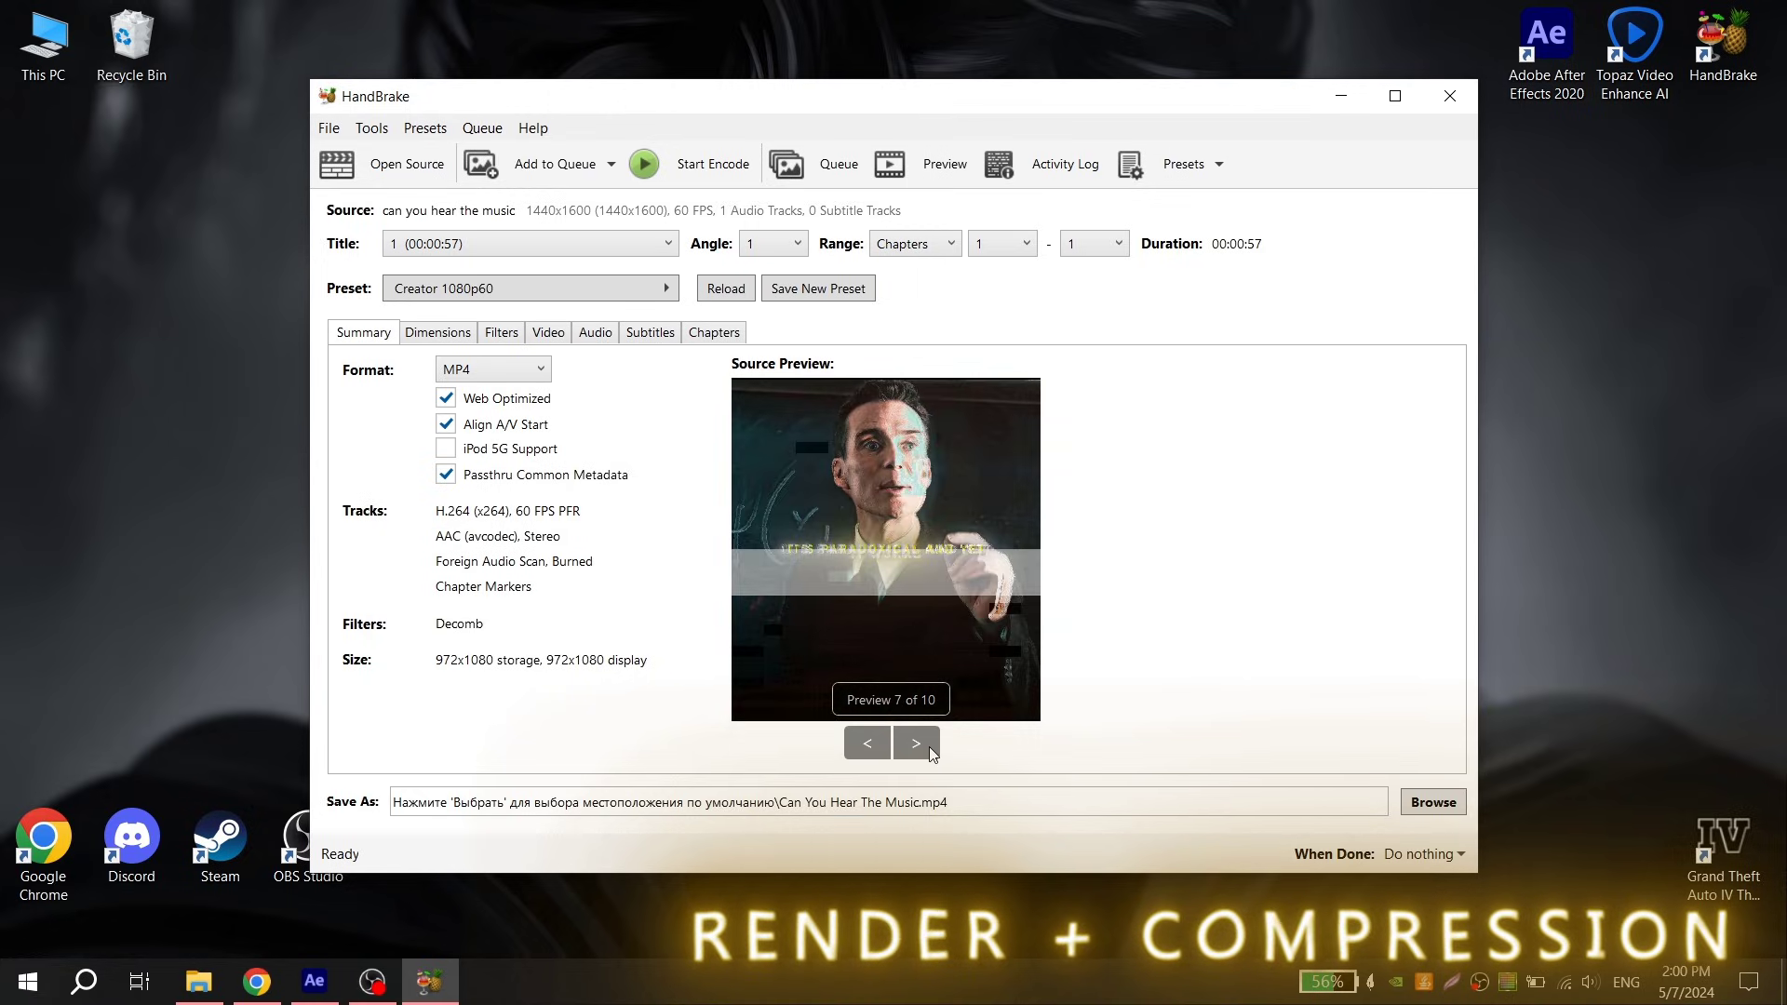
{"action": "left_click", "coordinate": [929, 746]}
{"action": "left_click", "coordinate": [929, 746]}
{"action": "left_click", "coordinate": [929, 747]}
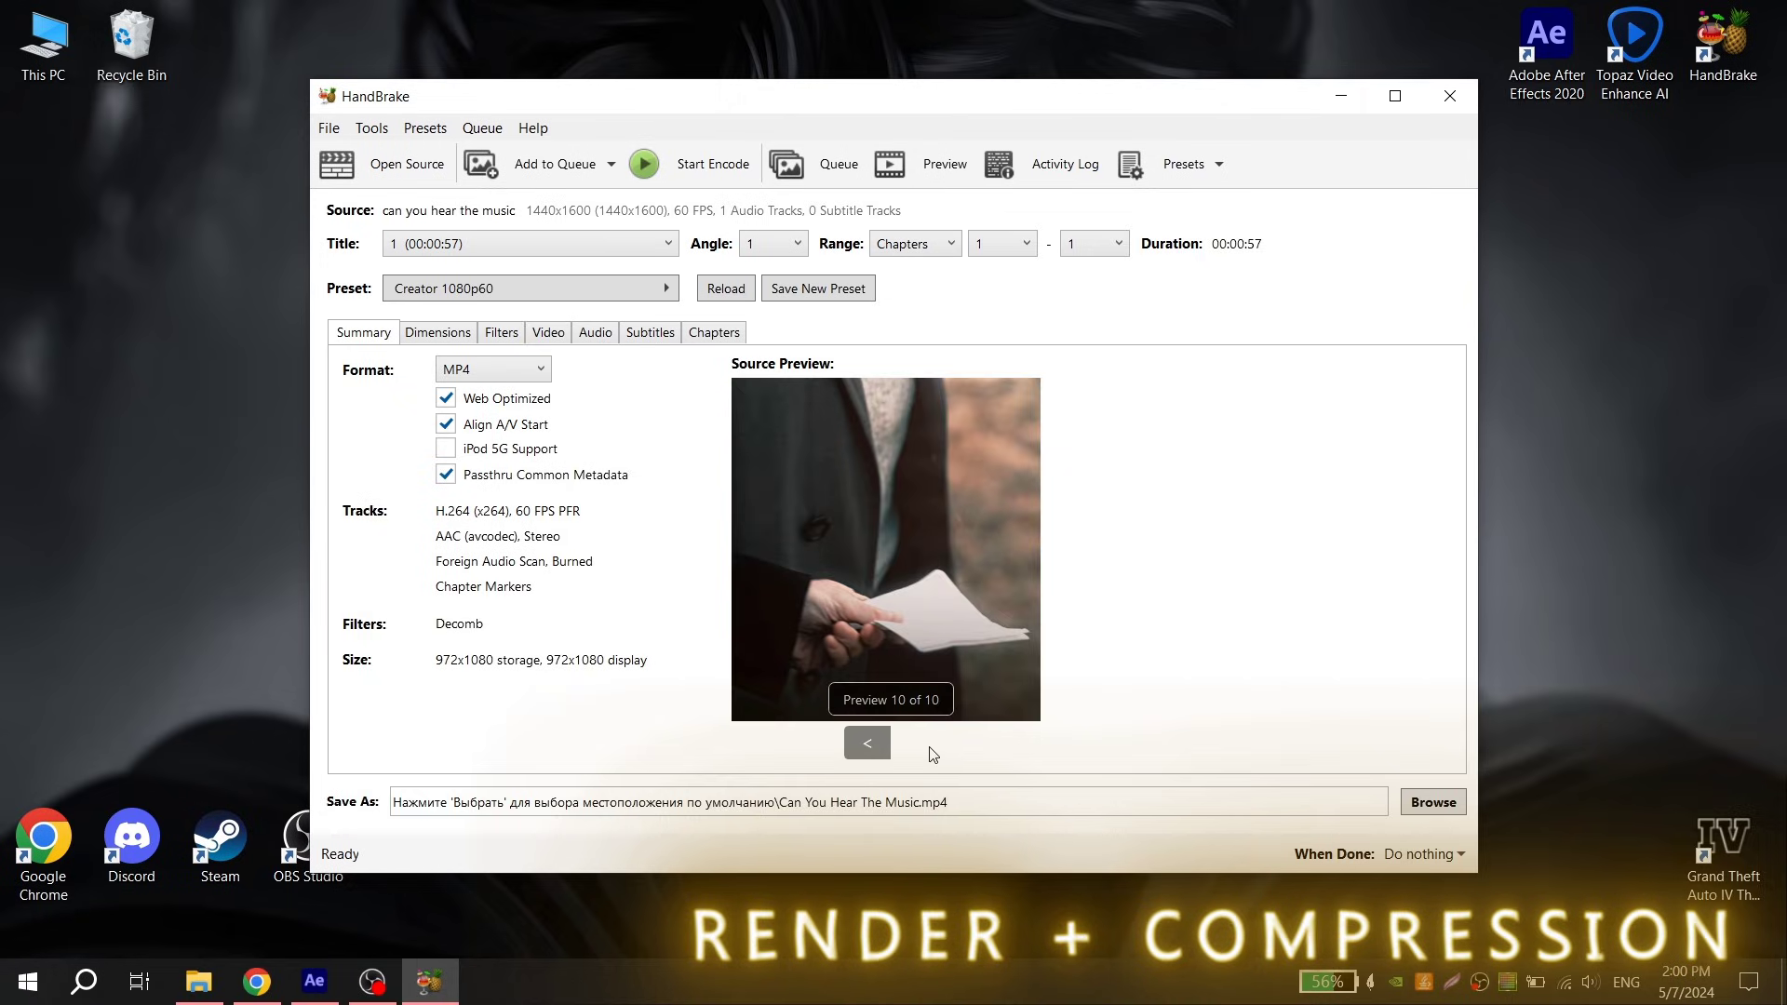
{"action": "left_click", "coordinate": [549, 333]}
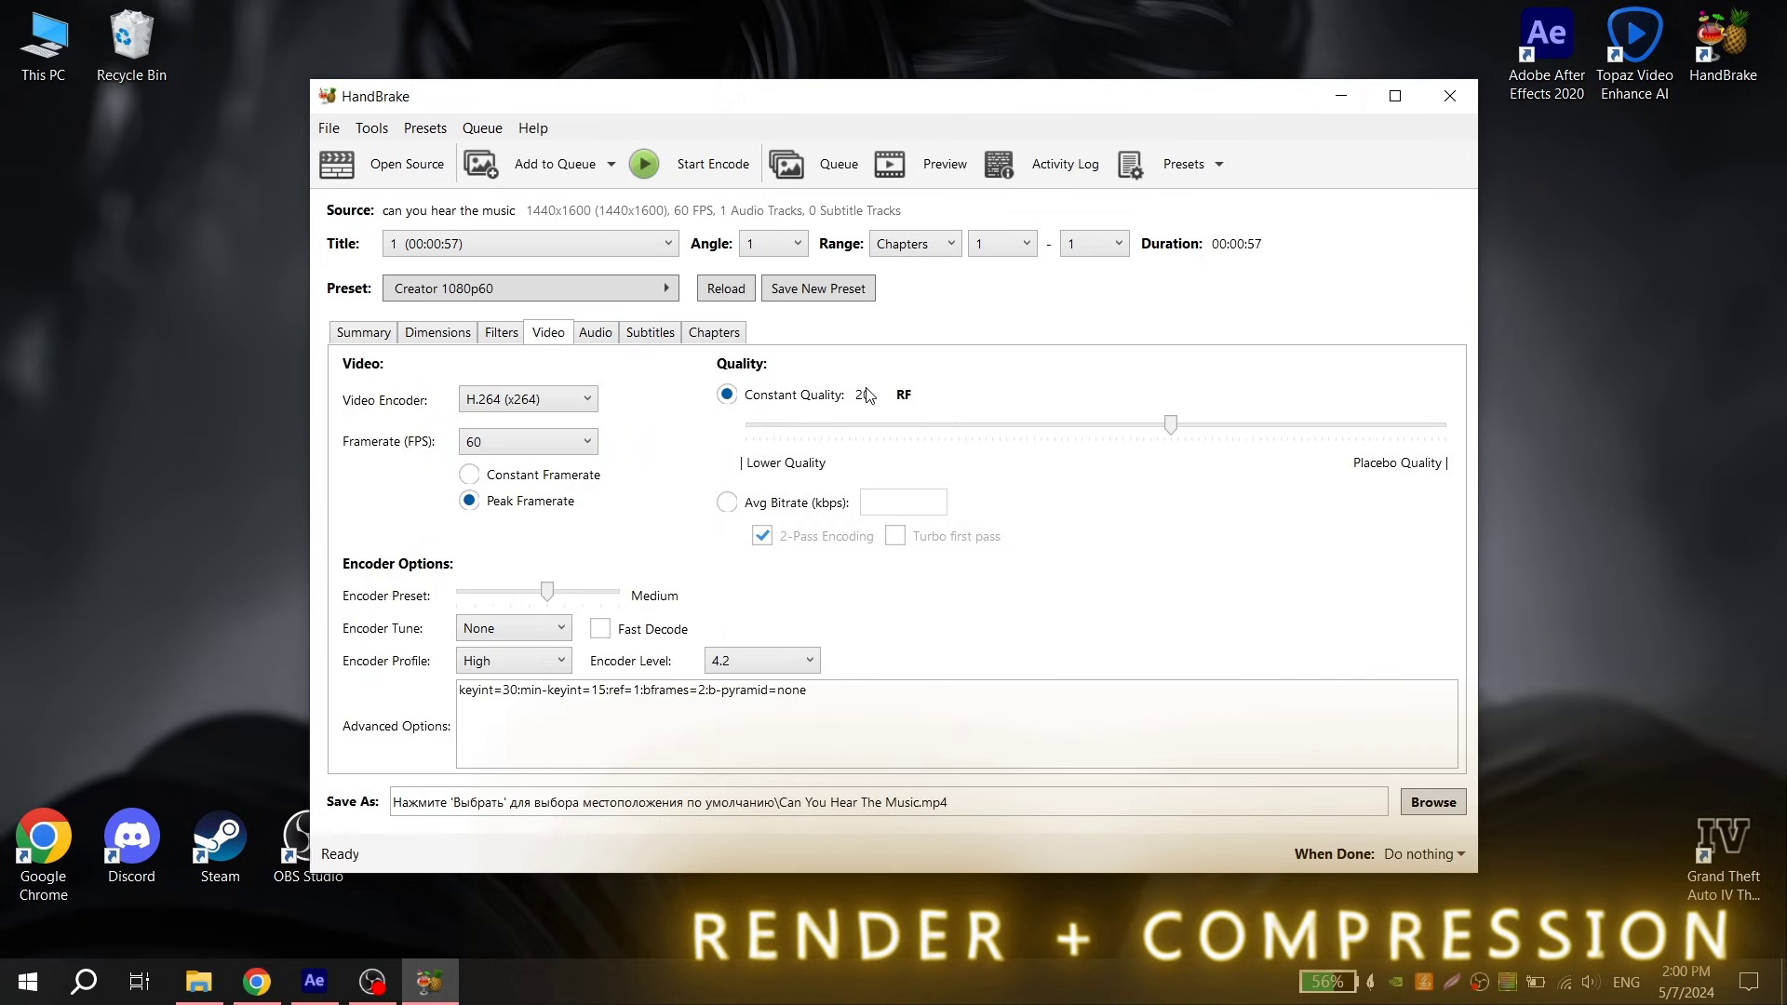
Set video constant quality to RF 0 and the encoder level to 6.2.
{"action": "left_click_drag", "start_coordinate": [1166, 429], "coordinate": [1520, 442]}
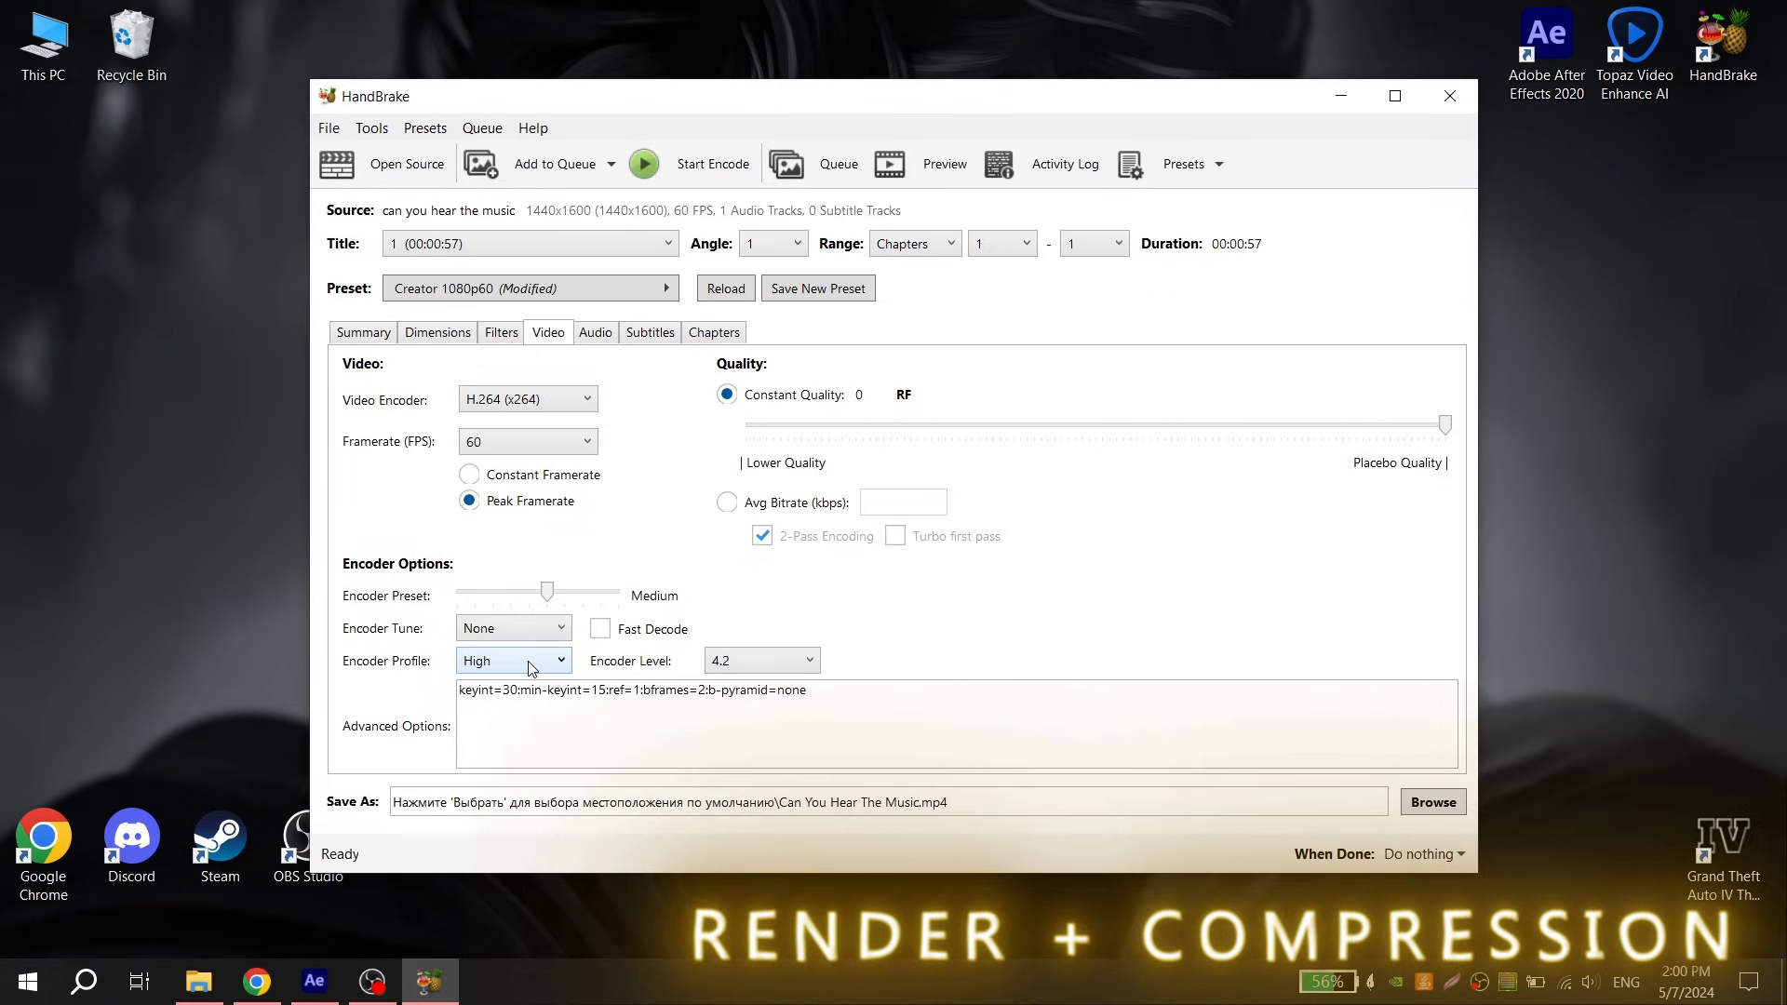
{"action": "left_click", "coordinate": [716, 661]}
{"action": "scroll", "coordinate": [745, 596], "scroll_direction": "down", "scroll_amount": 3}
{"action": "left_click", "coordinate": [728, 625]}
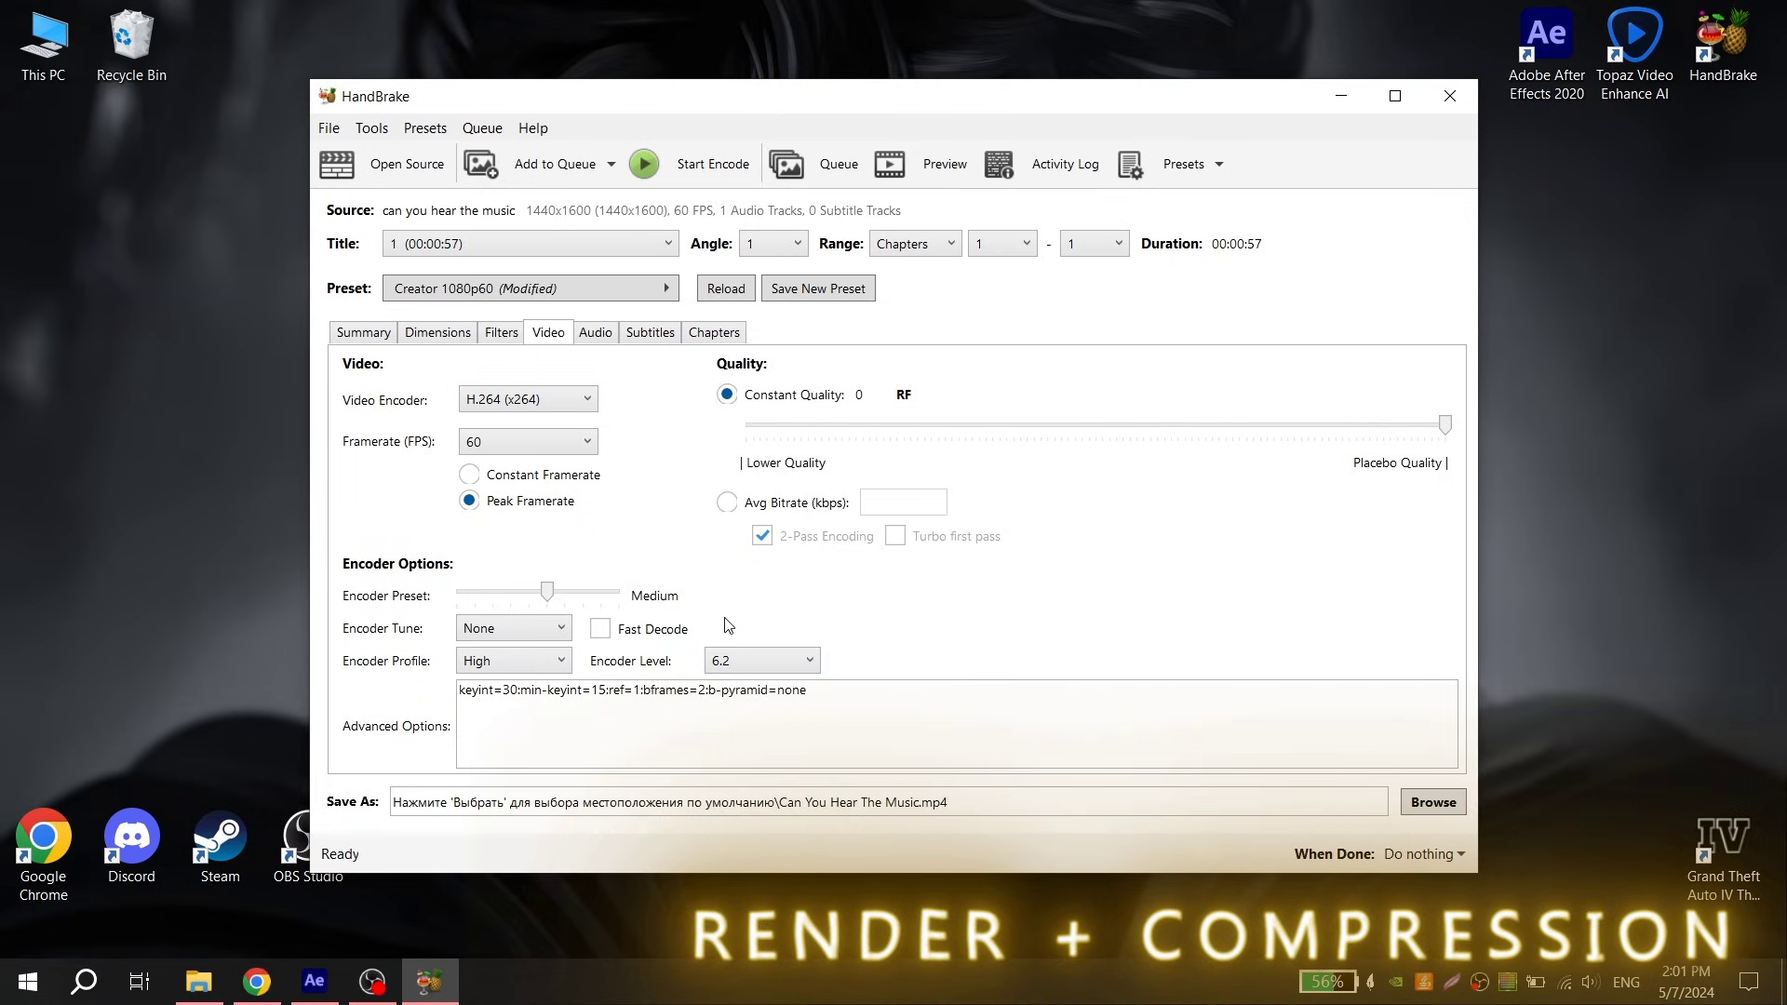
Switch the audio track to quality-based encoding at quality 5.
{"action": "left_click", "coordinate": [596, 332]}
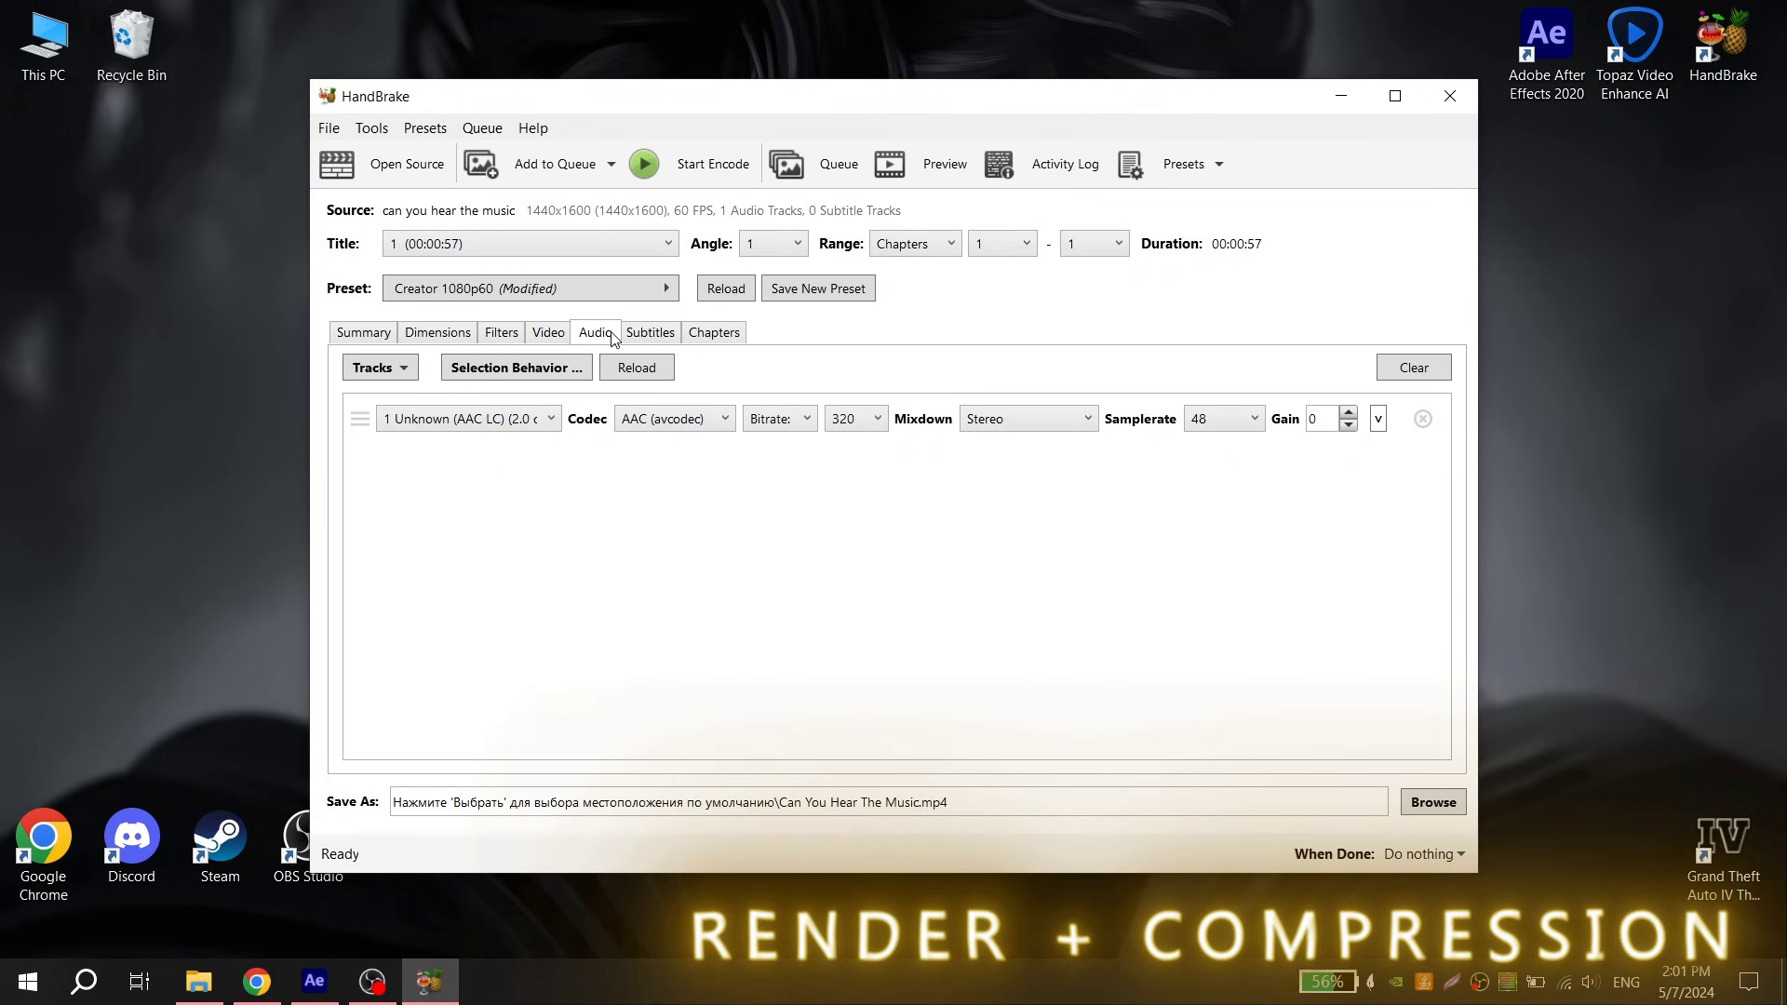
{"action": "left_click", "coordinate": [769, 420]}
{"action": "left_click", "coordinate": [776, 468]}
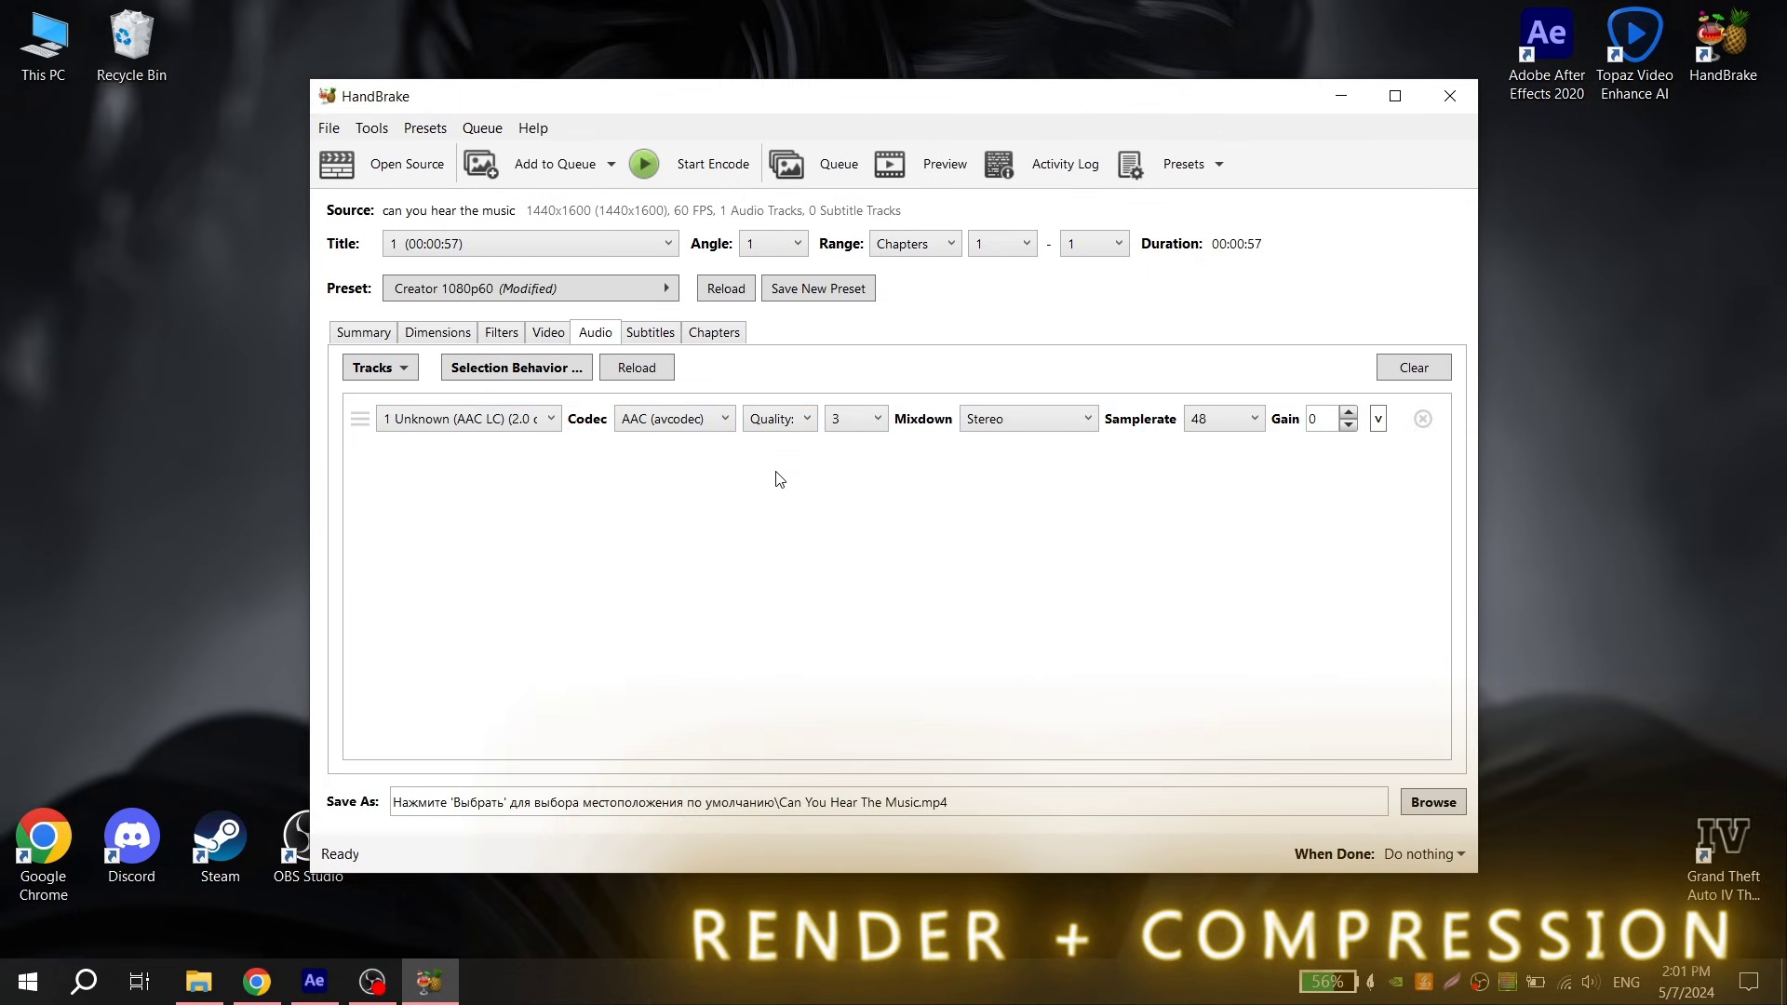
{"action": "left_click", "coordinate": [852, 419]}
{"action": "left_click", "coordinate": [835, 532]}
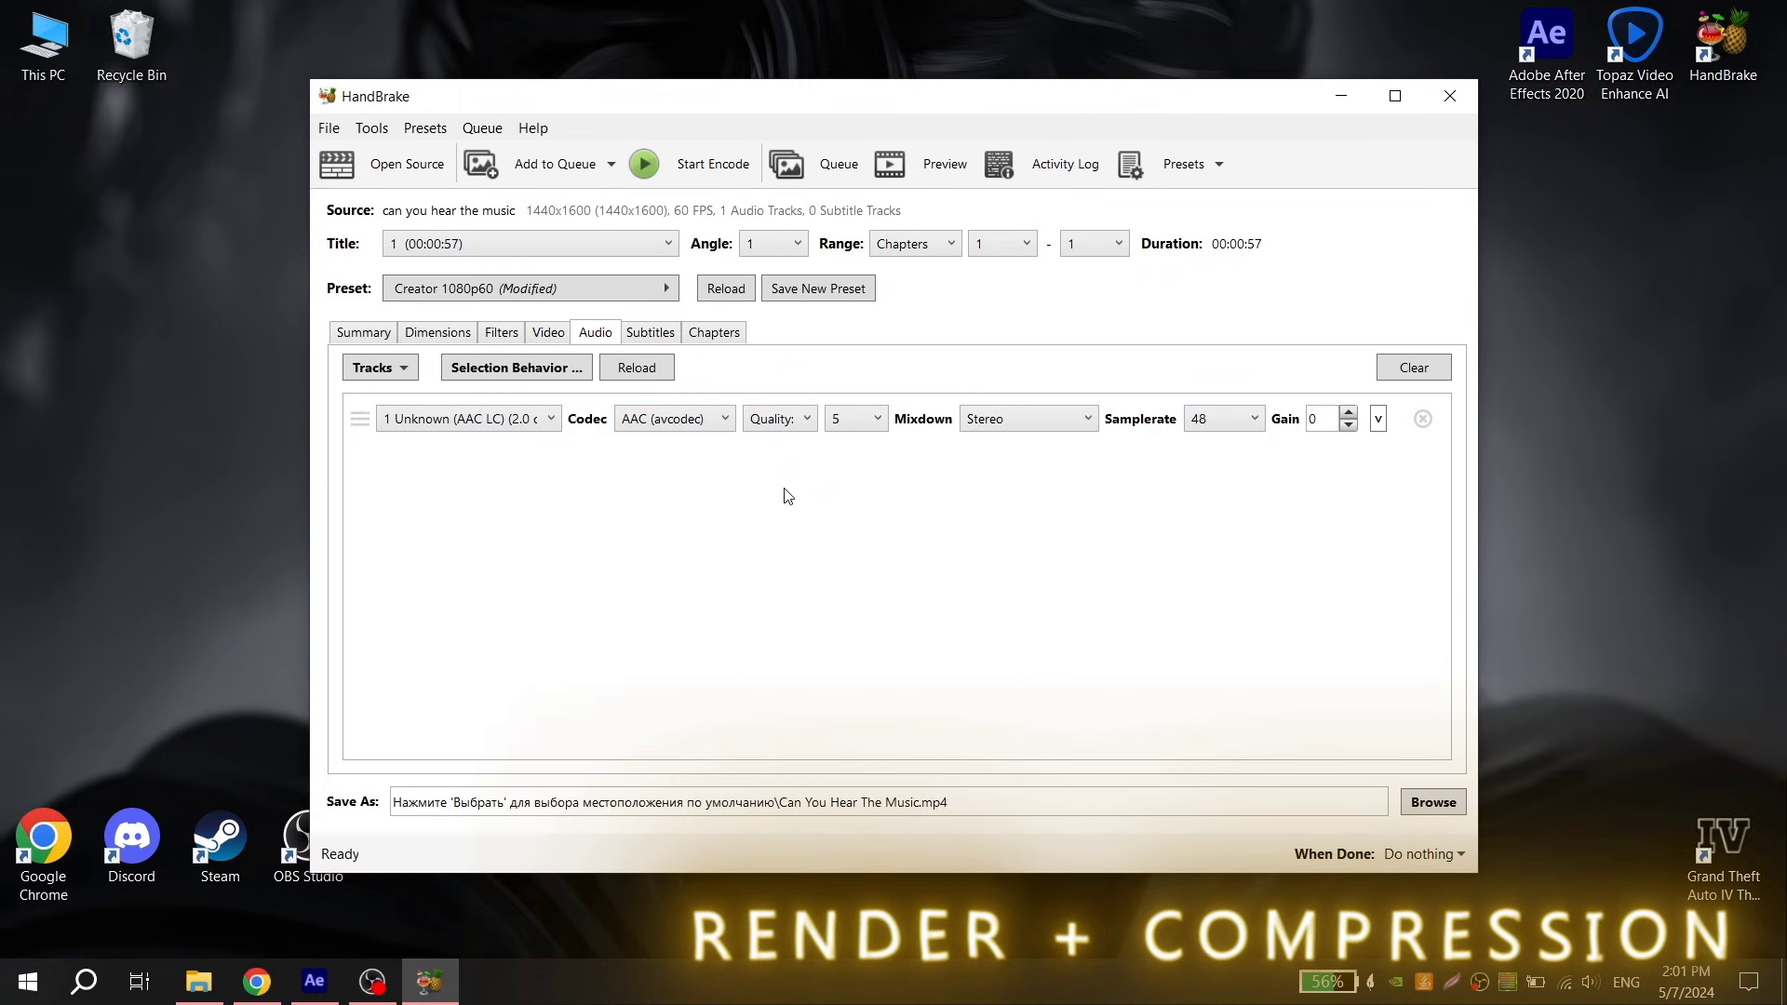
{"action": "left_click", "coordinate": [549, 335]}
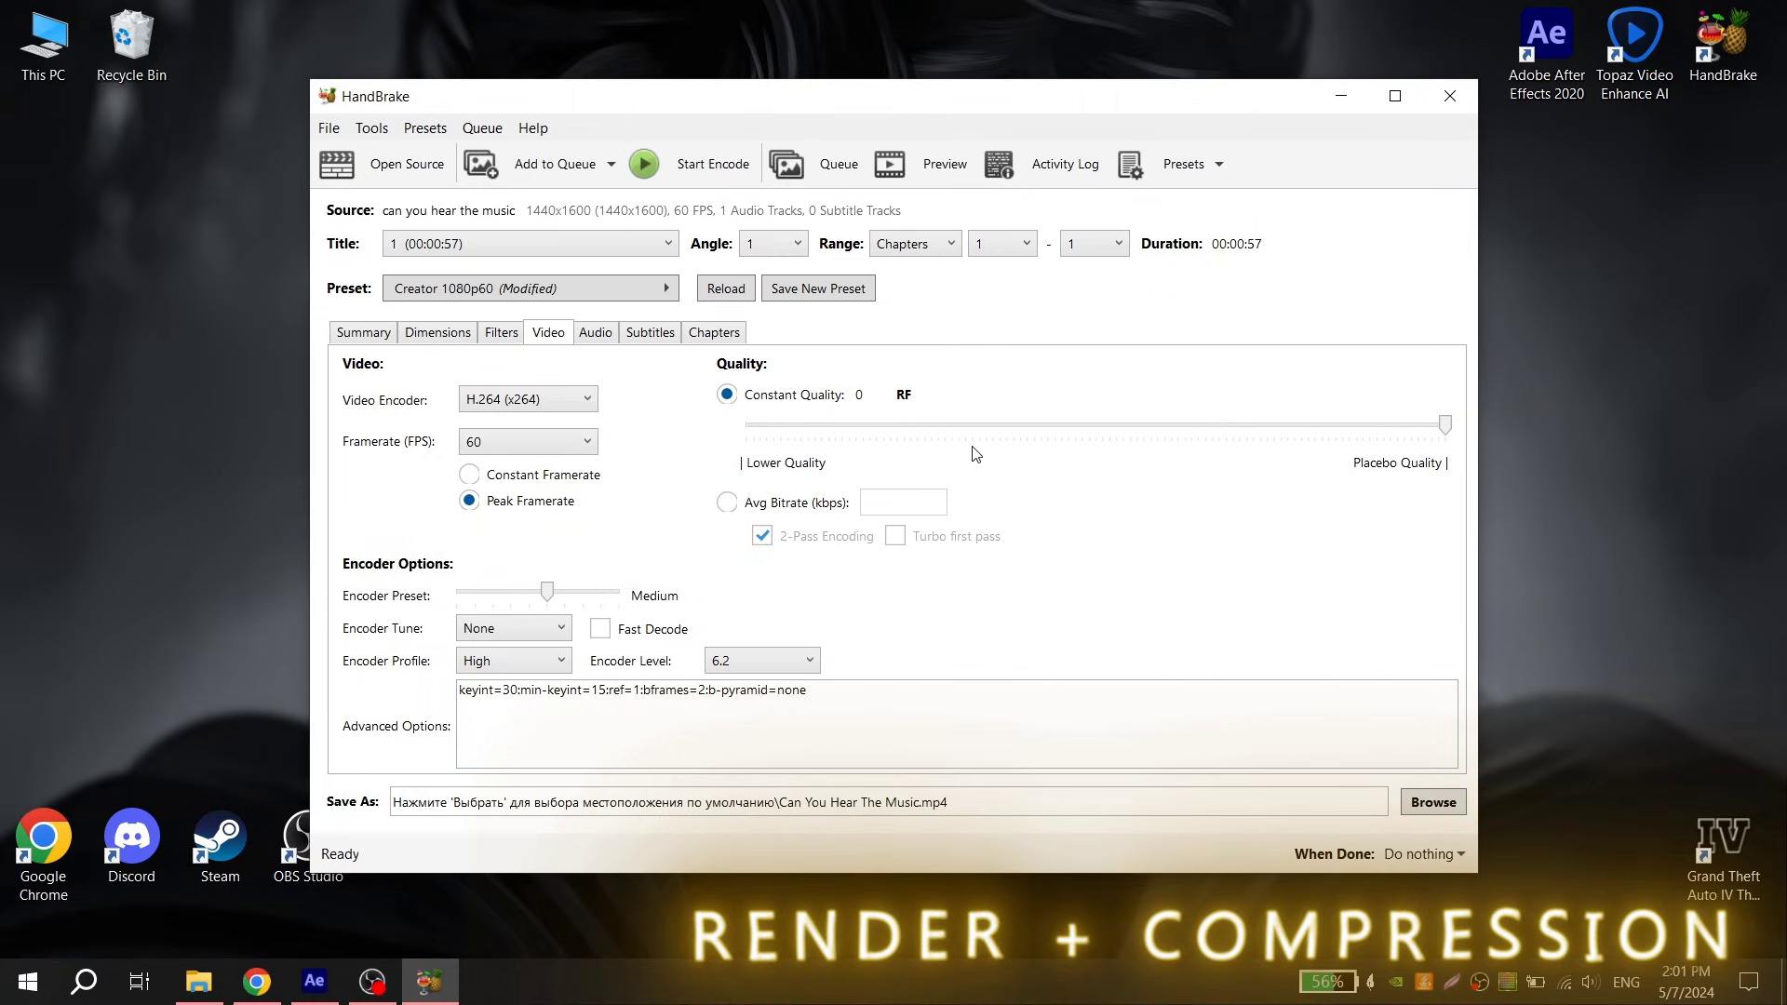
Close HandBrake and delete the new text document from the desktop.
{"action": "left_click", "coordinate": [1449, 95]}
{"action": "right_click", "coordinate": [1016, 270]}
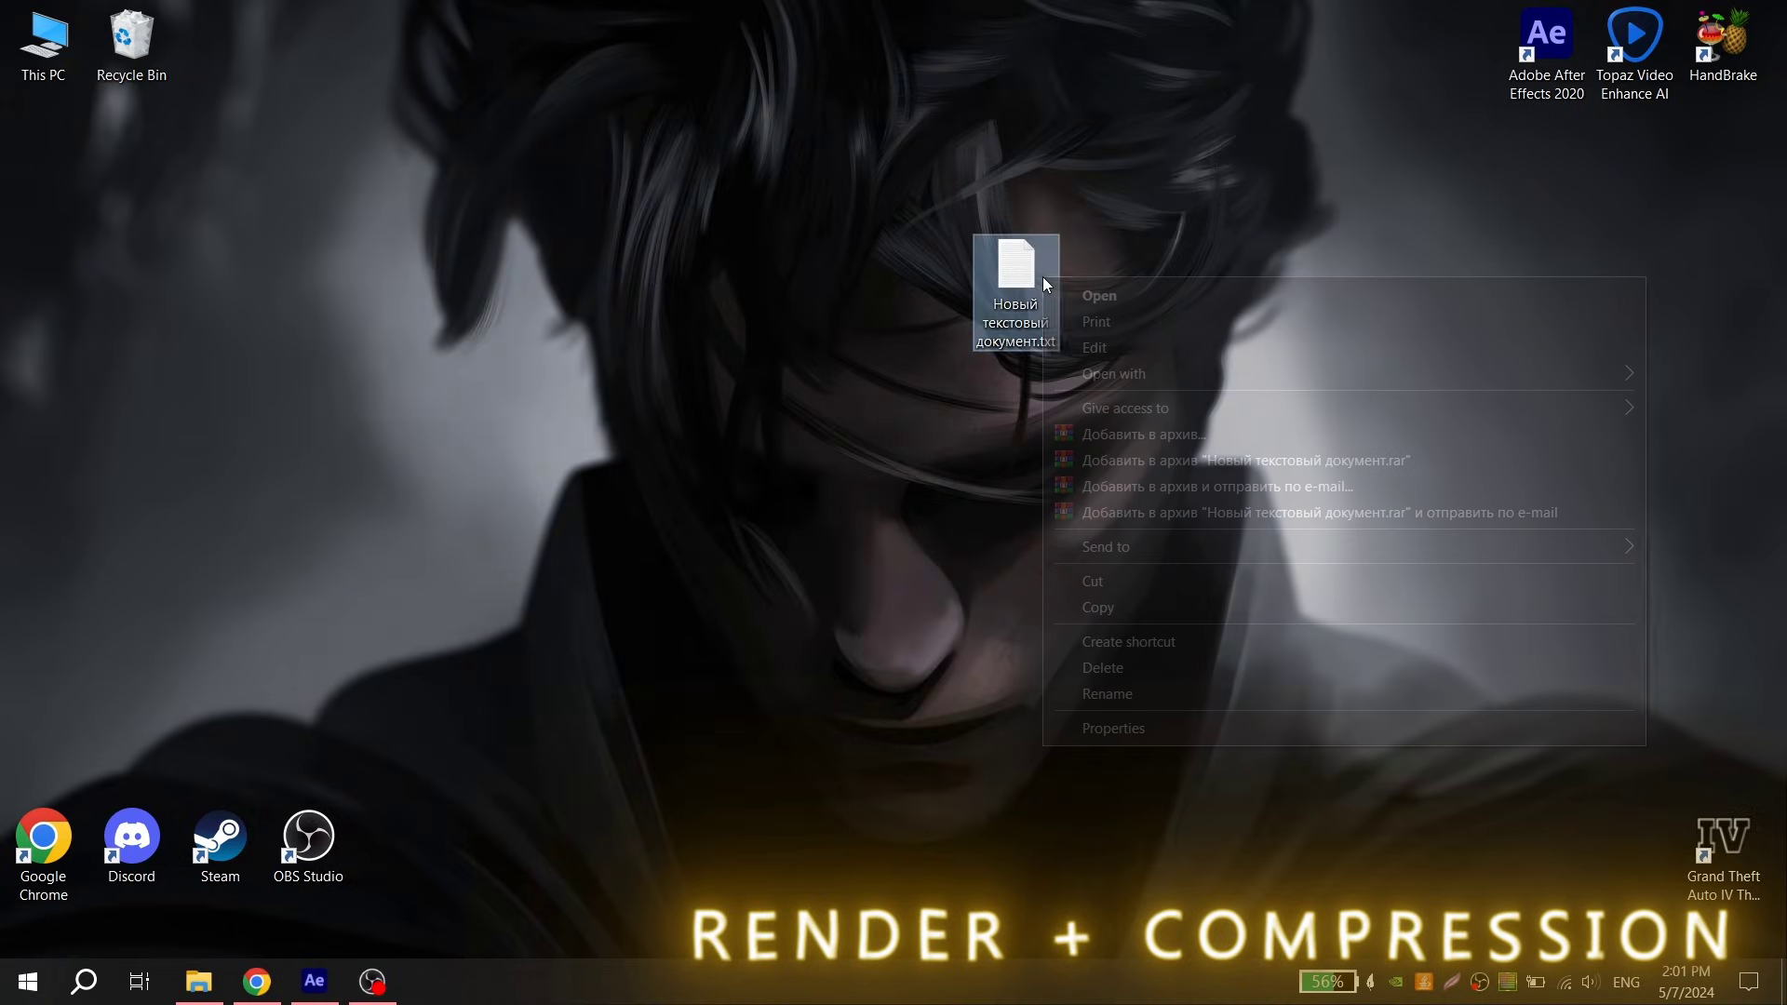
{"action": "left_click", "coordinate": [1108, 667]}
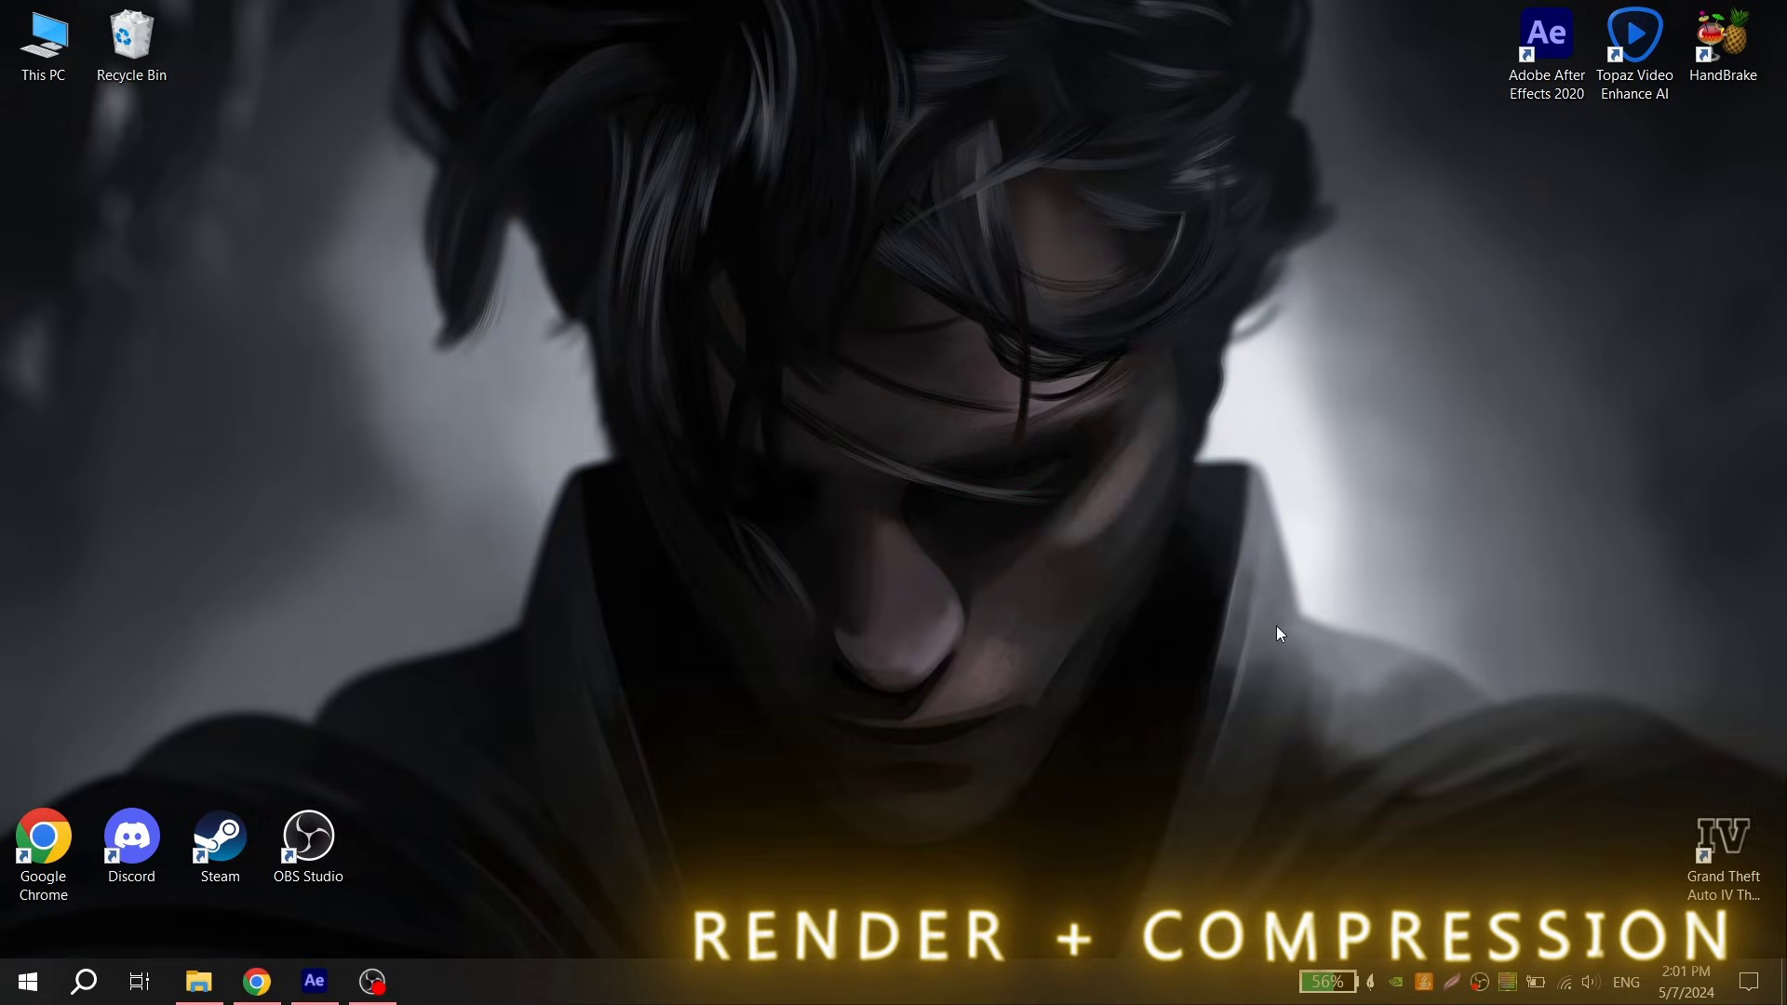